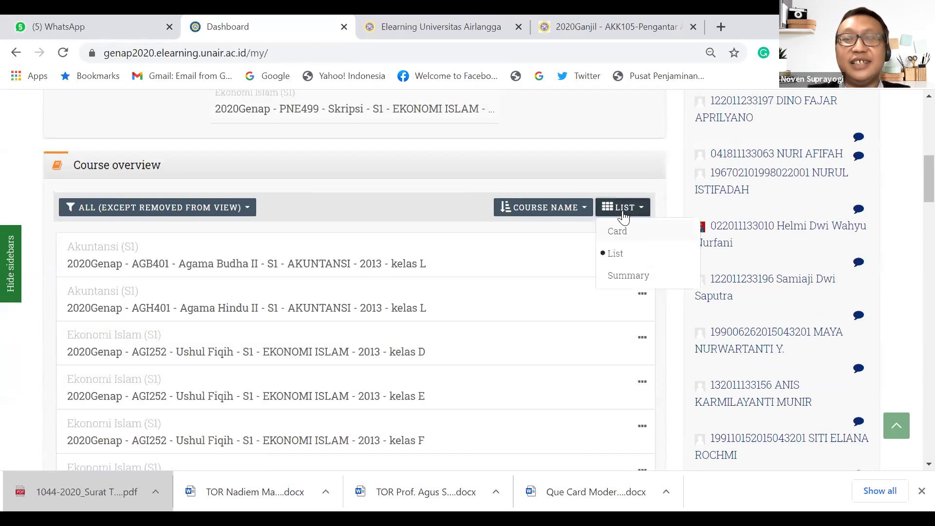
Switch the course overview to the Summary layout and look through the listed courses
{"action": "left_click", "coordinate": [617, 275]}
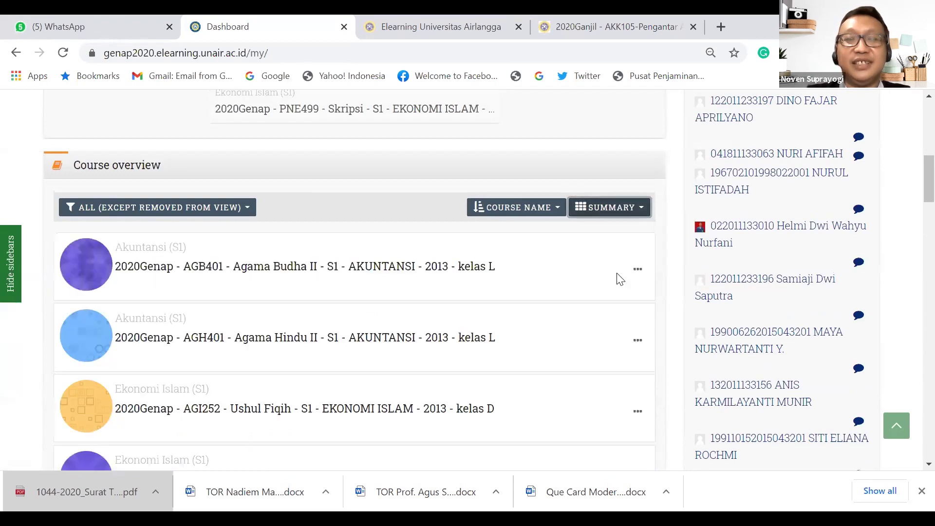
{"action": "scroll", "coordinate": [458, 347], "scroll_direction": "down", "scroll_amount": 5}
{"action": "scroll", "coordinate": [458, 346], "scroll_direction": "up", "scroll_amount": 5}
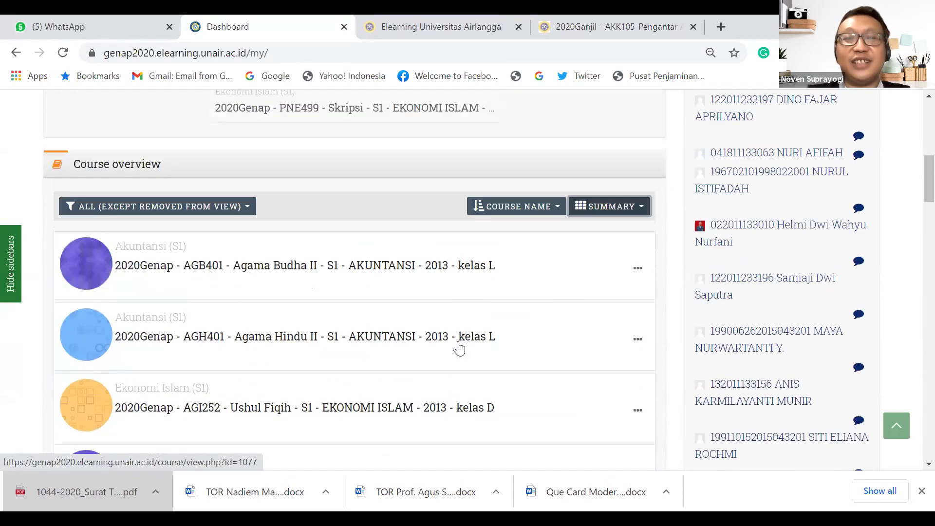
{"action": "scroll", "coordinate": [459, 348], "scroll_direction": "up", "scroll_amount": 2}
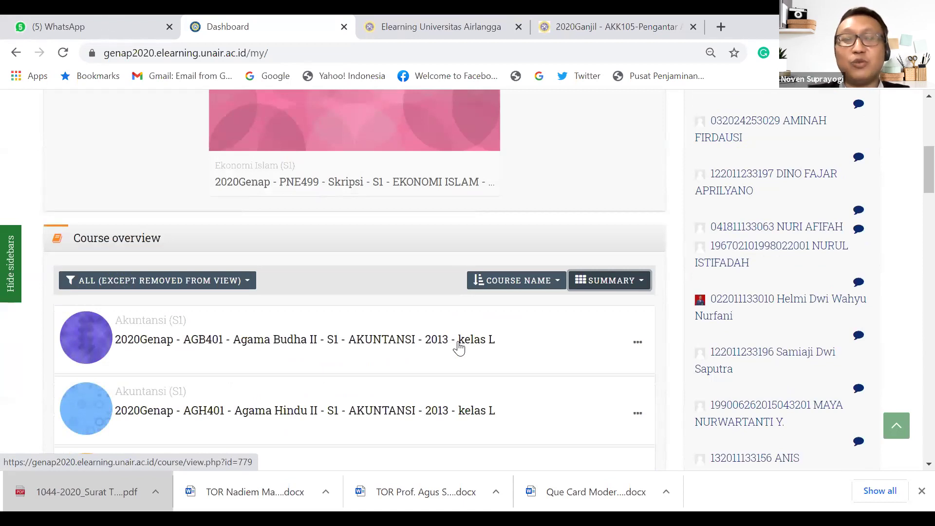
{"action": "scroll", "coordinate": [459, 348], "scroll_direction": "down", "scroll_amount": 2}
{"action": "scroll", "coordinate": [481, 323], "scroll_direction": "up", "scroll_amount": 12}
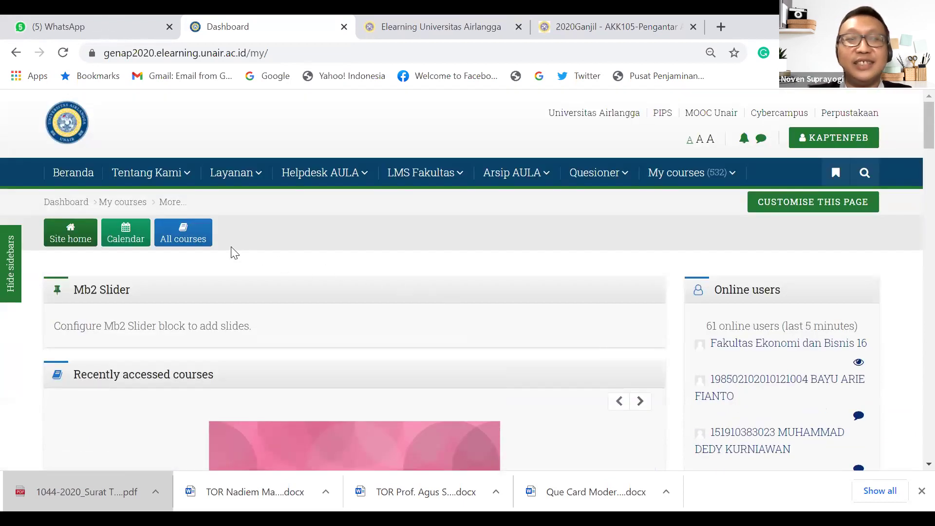
Open the catalogue of all courses and look through its faculty categories
{"action": "left_click", "coordinate": [202, 244]}
{"action": "mouse_move", "coordinate": [726, 183]}
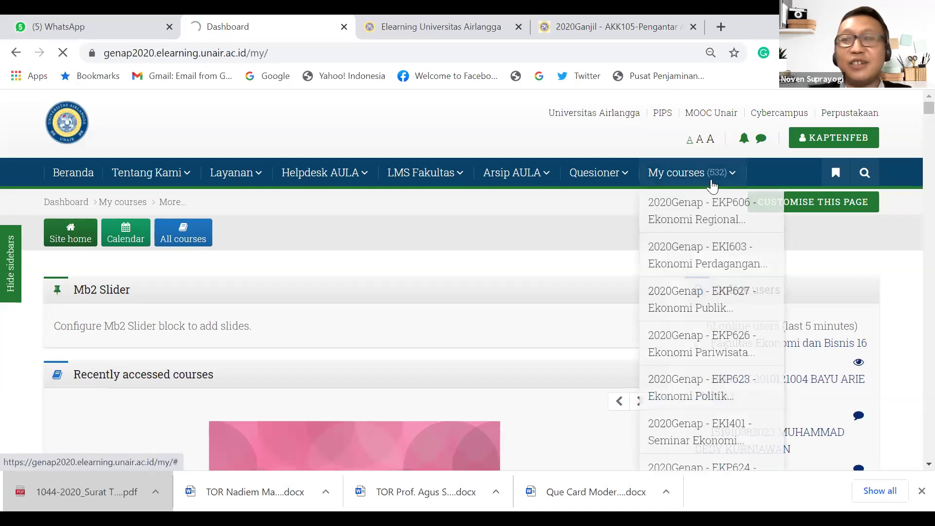
{"action": "scroll", "coordinate": [677, 292], "scroll_direction": "down", "scroll_amount": 6}
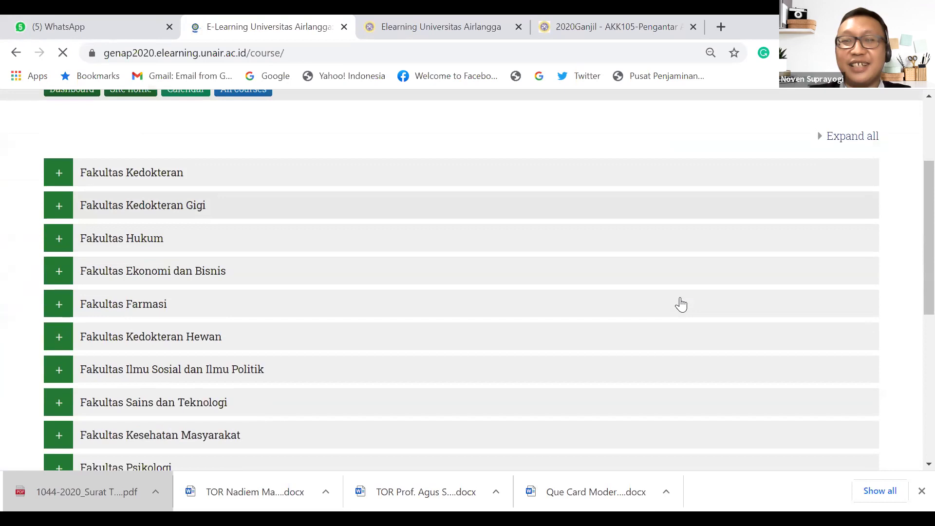
{"action": "scroll", "coordinate": [679, 207], "scroll_direction": "down", "scroll_amount": 2}
{"action": "scroll", "coordinate": [679, 205], "scroll_direction": "up", "scroll_amount": 2}
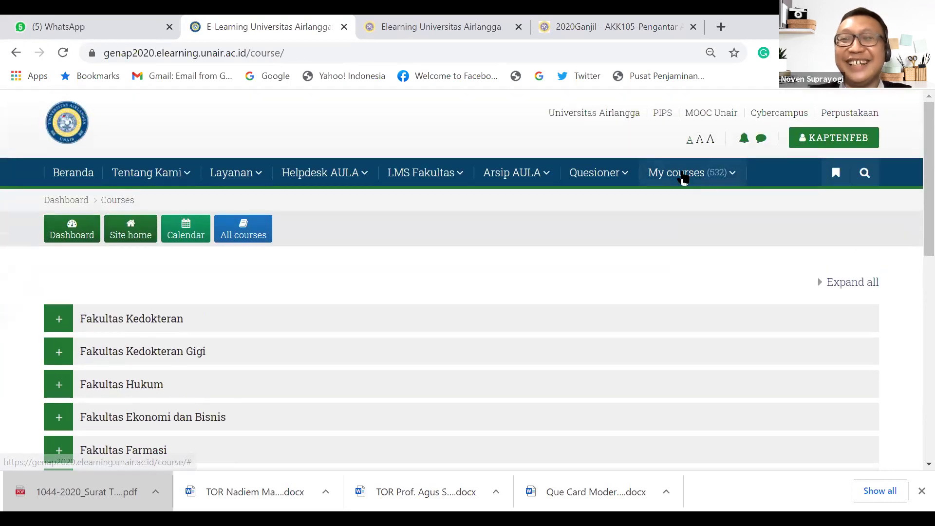
{"action": "left_click", "coordinate": [683, 175]}
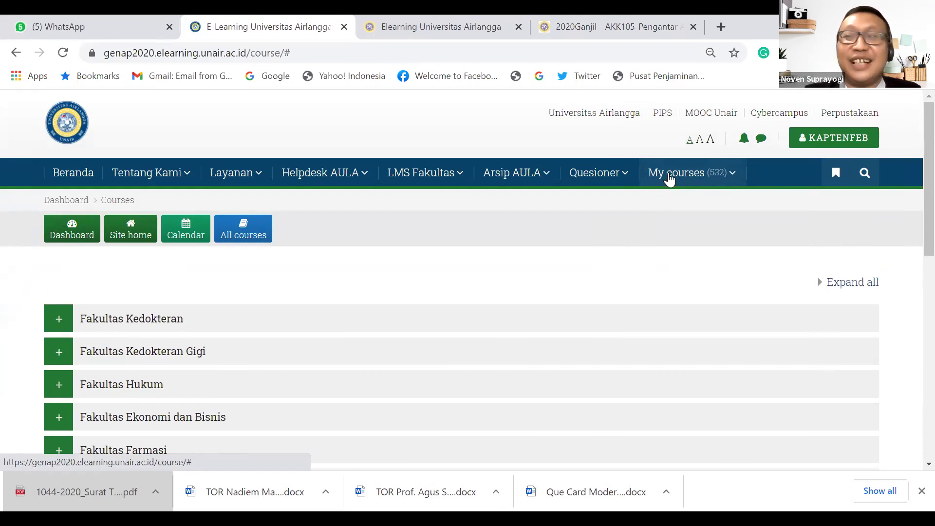
Return to the dashboard and set the course overview layout to List
{"action": "left_click", "coordinate": [83, 239]}
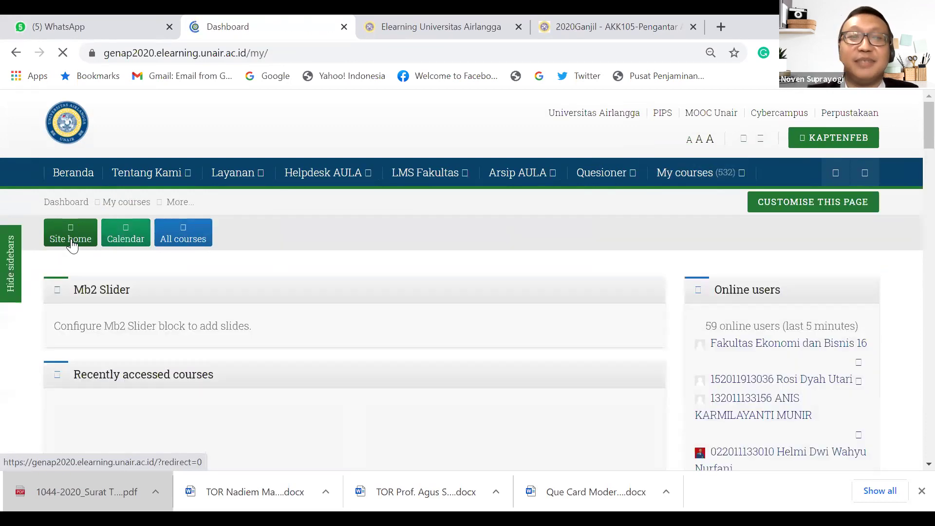
{"action": "mouse_move", "coordinate": [681, 182]}
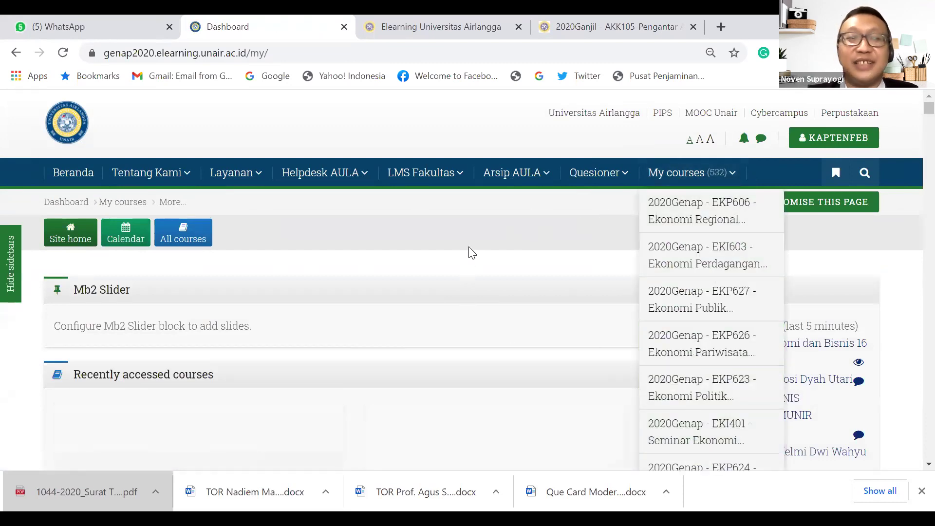
{"action": "scroll", "coordinate": [487, 307], "scroll_direction": "down", "scroll_amount": 1}
{"action": "scroll", "coordinate": [487, 307], "scroll_direction": "down", "scroll_amount": 6}
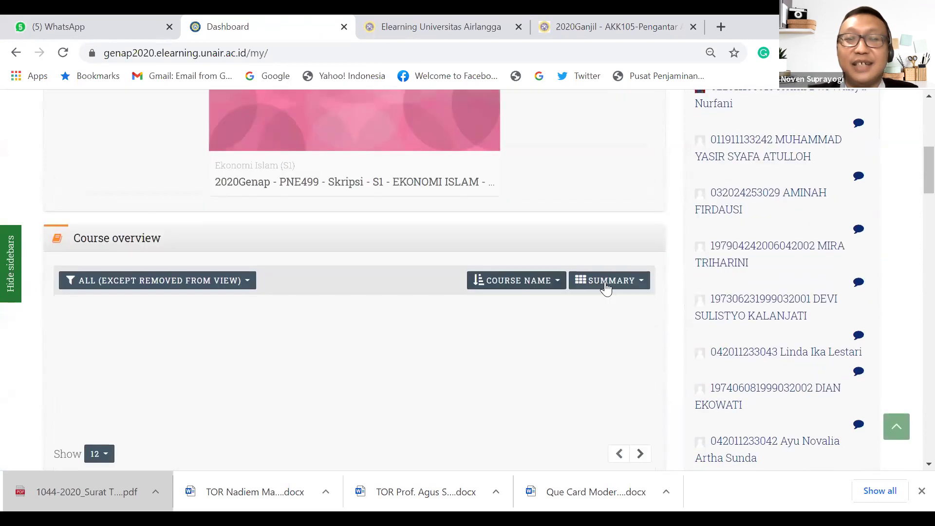
{"action": "left_click", "coordinate": [610, 287]}
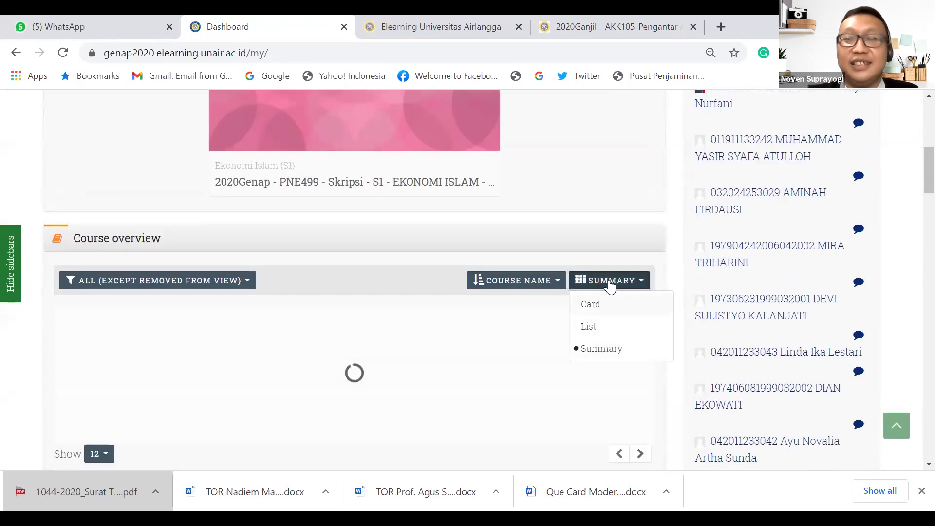
{"action": "left_click", "coordinate": [600, 325]}
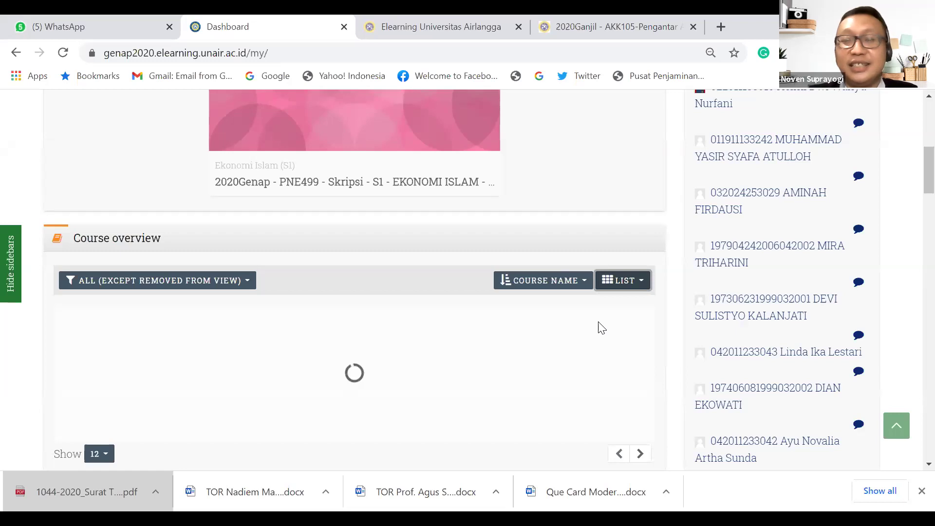
Open the course 2020Genap - AGB401 - Agama Budha II kelas L from the course overview and view its page
{"action": "scroll", "coordinate": [602, 327], "scroll_direction": "down", "scroll_amount": 5}
{"action": "scroll", "coordinate": [602, 328], "scroll_direction": "up", "scroll_amount": 4}
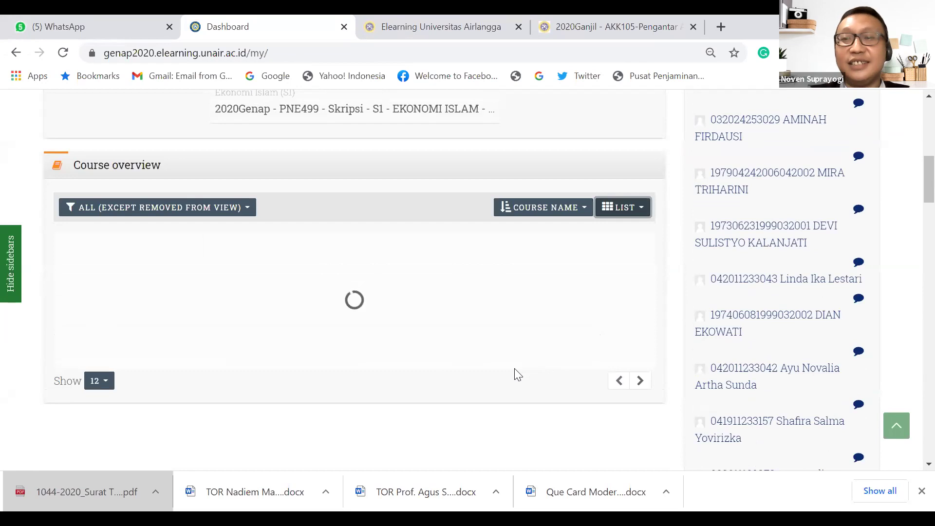
{"action": "scroll", "coordinate": [517, 375], "scroll_direction": "down", "scroll_amount": 2}
{"action": "scroll", "coordinate": [517, 376], "scroll_direction": "down", "scroll_amount": 3}
{"action": "scroll", "coordinate": [516, 371], "scroll_direction": "up", "scroll_amount": 4}
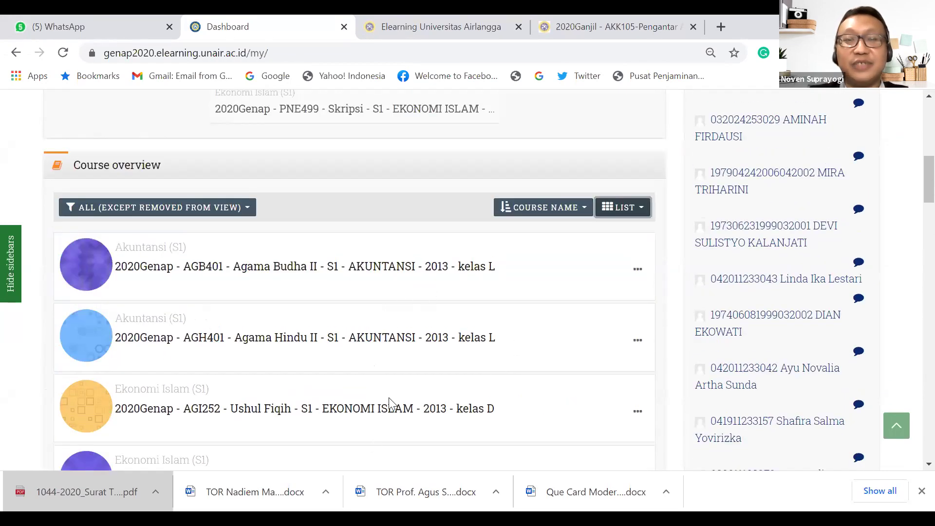
{"action": "scroll", "coordinate": [390, 403], "scroll_direction": "down", "scroll_amount": 3}
{"action": "scroll", "coordinate": [392, 404], "scroll_direction": "up", "scroll_amount": 5}
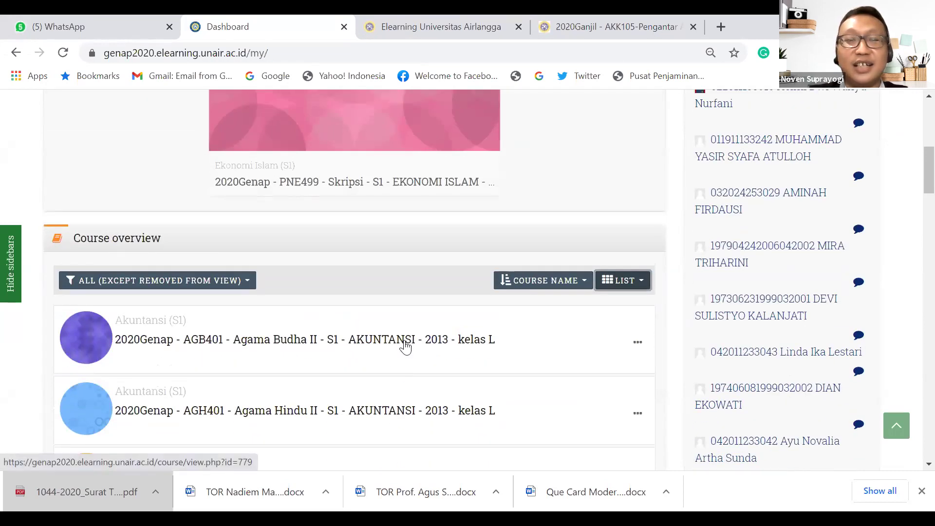
{"action": "left_click", "coordinate": [405, 347]}
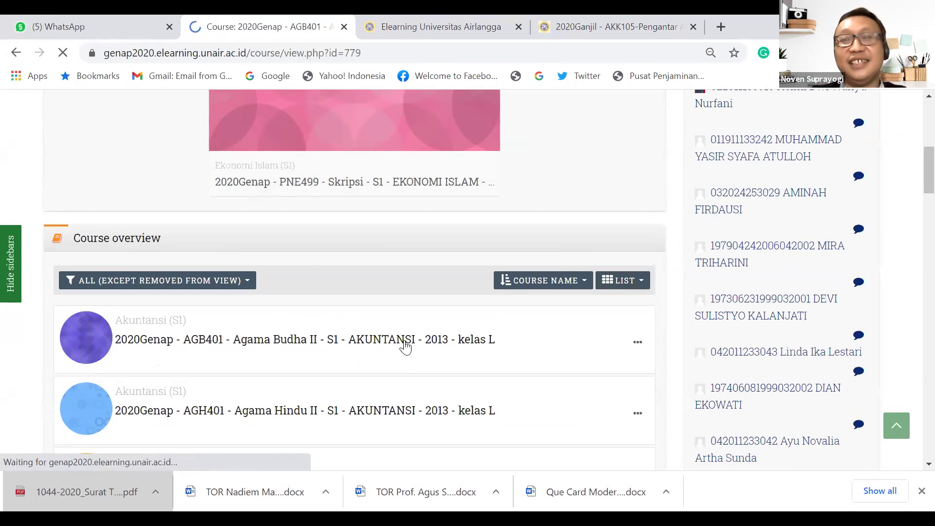
{"action": "scroll", "coordinate": [327, 349], "scroll_direction": "down", "scroll_amount": 5}
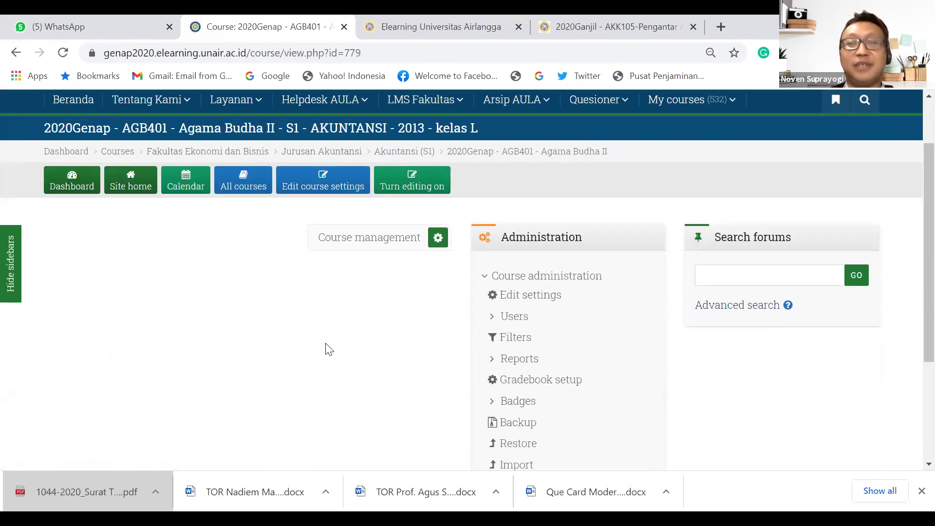
{"action": "scroll", "coordinate": [682, 350], "scroll_direction": "up", "scroll_amount": 5}
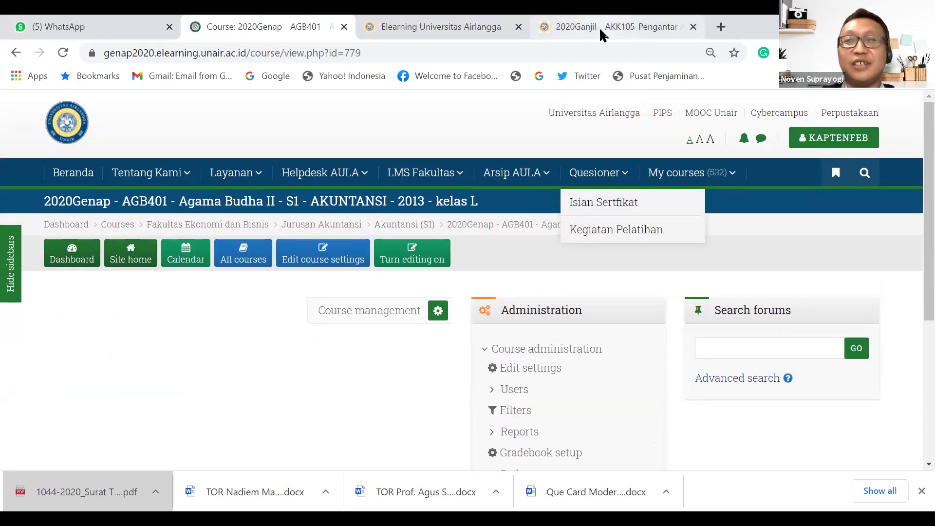
Switch to the 2020Ganjil AKK105 Pengantar Akuntansi course and open its main page to view a filled-in course layout
{"action": "left_click", "coordinate": [605, 30]}
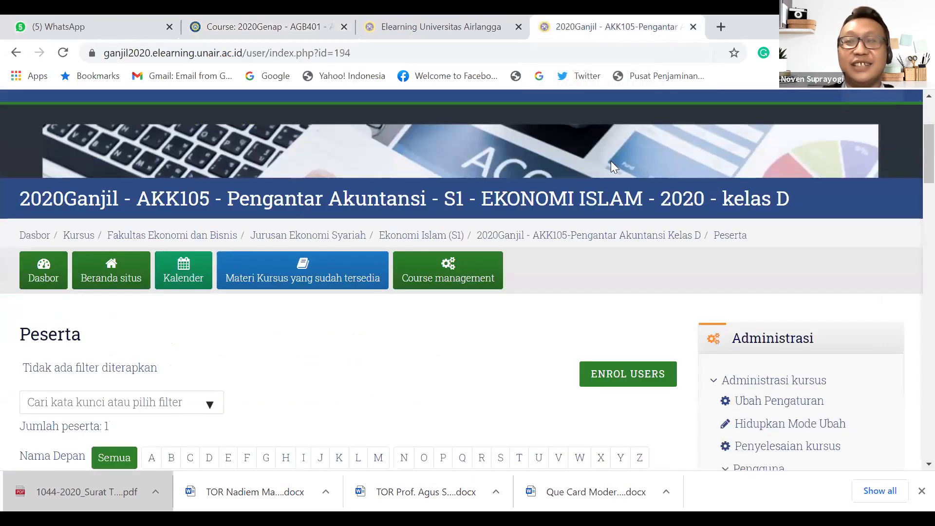
{"action": "scroll", "coordinate": [607, 312], "scroll_direction": "down", "scroll_amount": 5}
{"action": "scroll", "coordinate": [611, 317], "scroll_direction": "up", "scroll_amount": 6}
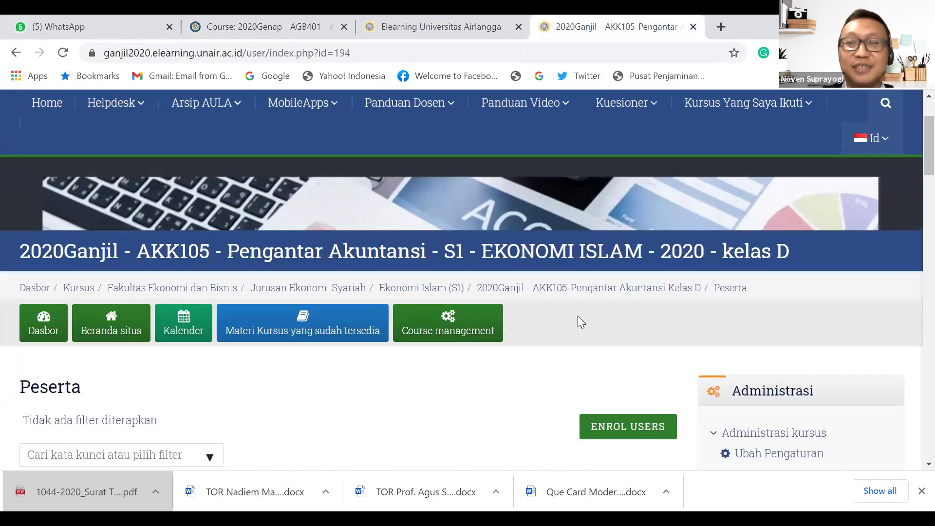
{"action": "left_click", "coordinate": [575, 310]}
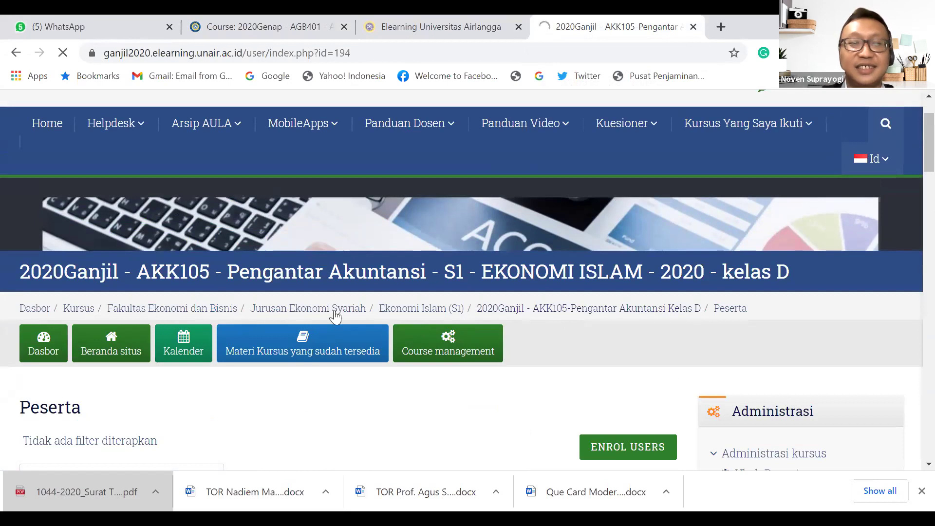
{"action": "scroll", "coordinate": [510, 367], "scroll_direction": "down", "scroll_amount": 6}
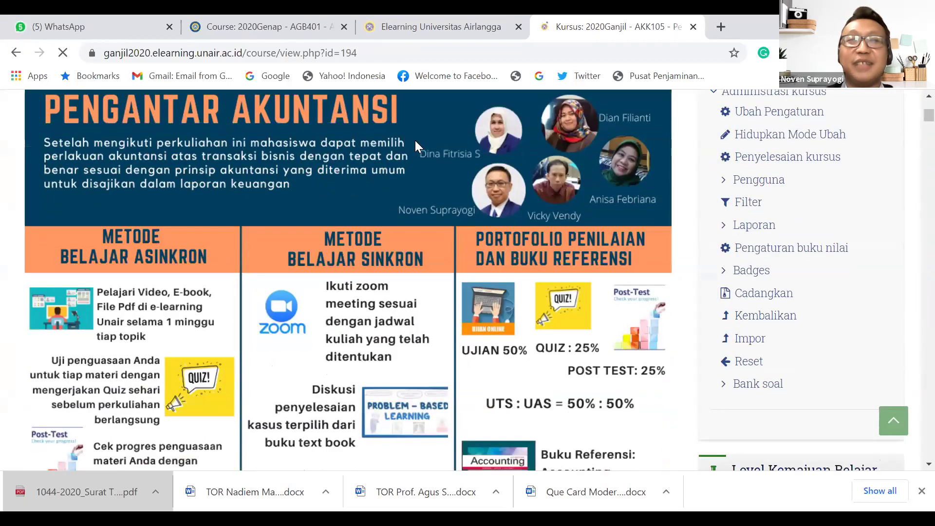
Return to the AGB401 Agama Budha II course and turn editing on
{"action": "key", "text": "ctrl+2"}
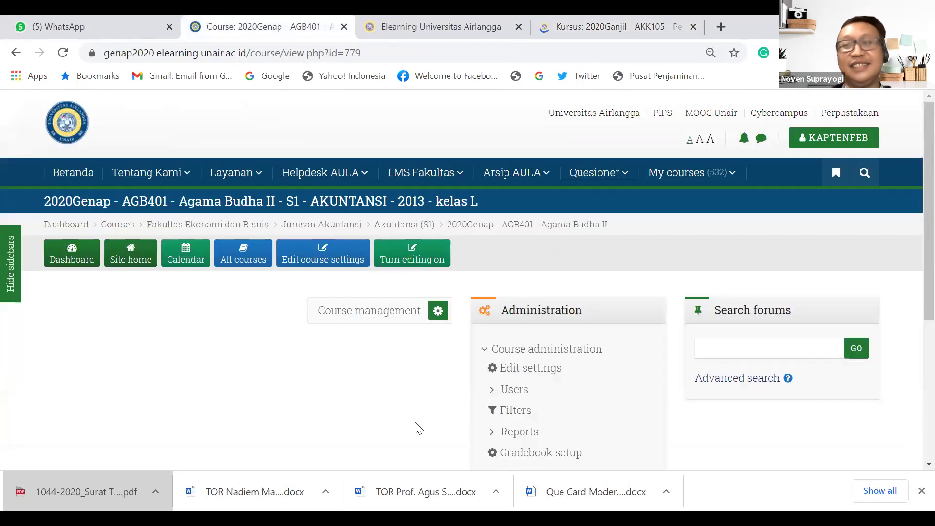
{"action": "scroll", "coordinate": [418, 427], "scroll_direction": "down", "scroll_amount": 3}
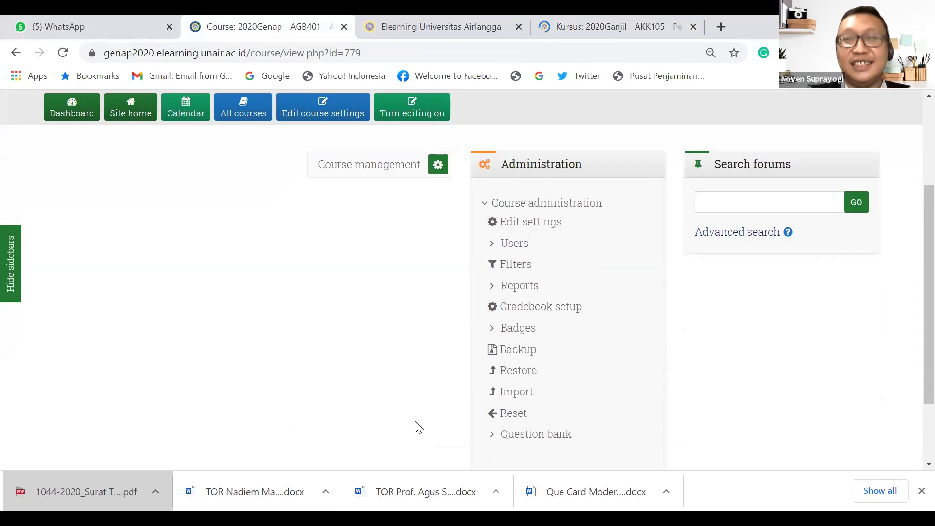
{"action": "scroll", "coordinate": [394, 414], "scroll_direction": "up", "scroll_amount": 1}
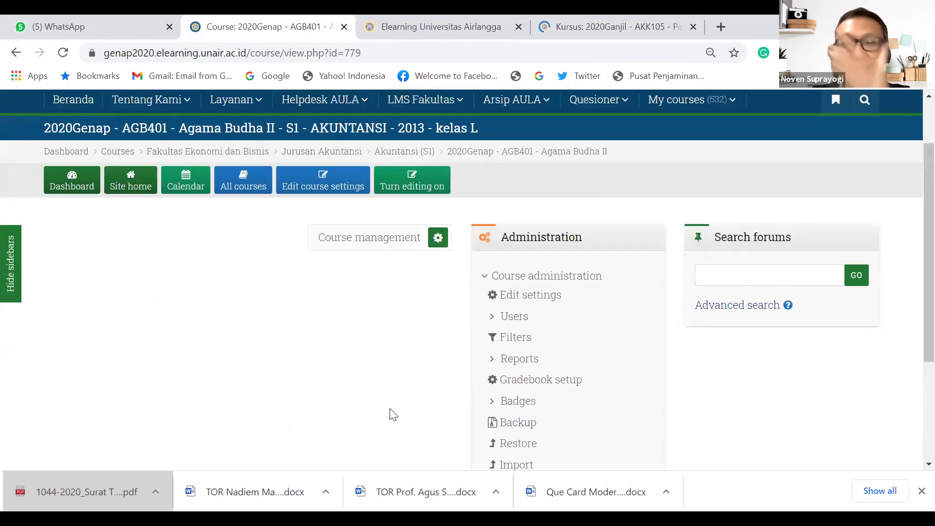
{"action": "scroll", "coordinate": [390, 414], "scroll_direction": "down", "scroll_amount": 4}
{"action": "scroll", "coordinate": [403, 404], "scroll_direction": "up", "scroll_amount": 5}
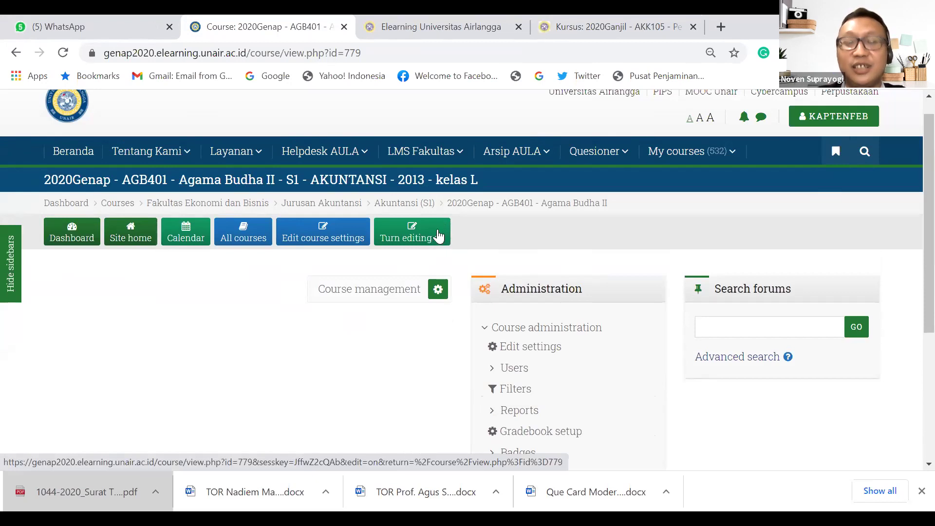
{"action": "scroll", "coordinate": [446, 342], "scroll_direction": "down", "scroll_amount": 1}
{"action": "scroll", "coordinate": [447, 343], "scroll_direction": "up", "scroll_amount": 2}
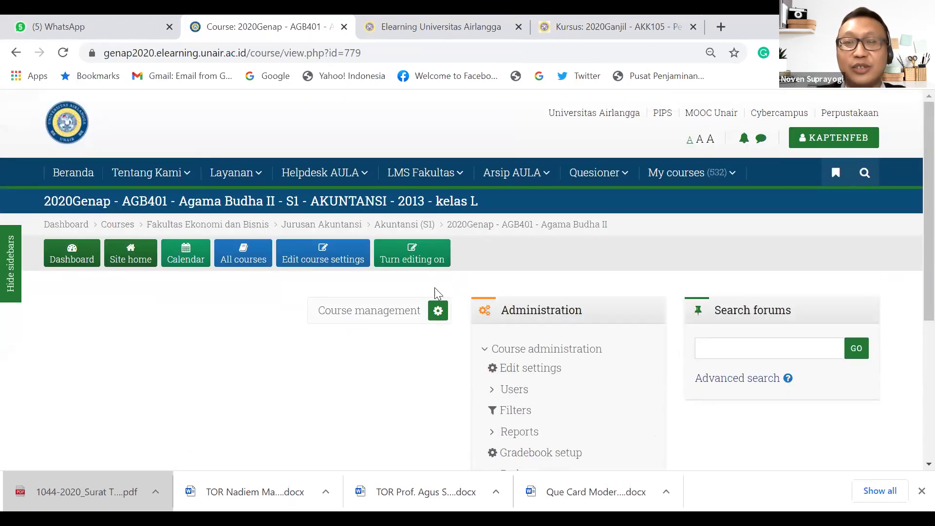
{"action": "left_click", "coordinate": [433, 263]}
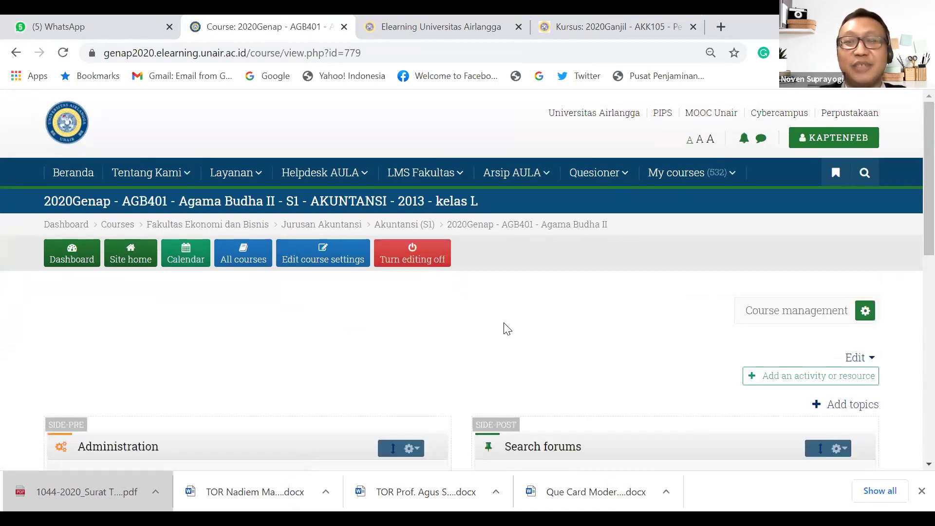
Examine the course page in editing mode, including the topic controls, the Administration block and the Search forums block
{"action": "scroll", "coordinate": [506, 330], "scroll_direction": "down", "scroll_amount": 3}
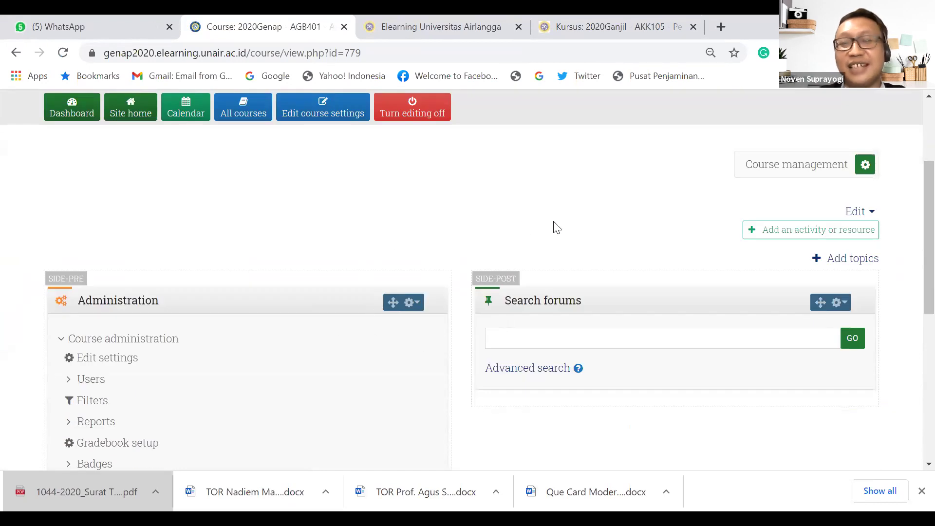
{"action": "scroll", "coordinate": [458, 222], "scroll_direction": "down", "scroll_amount": 3}
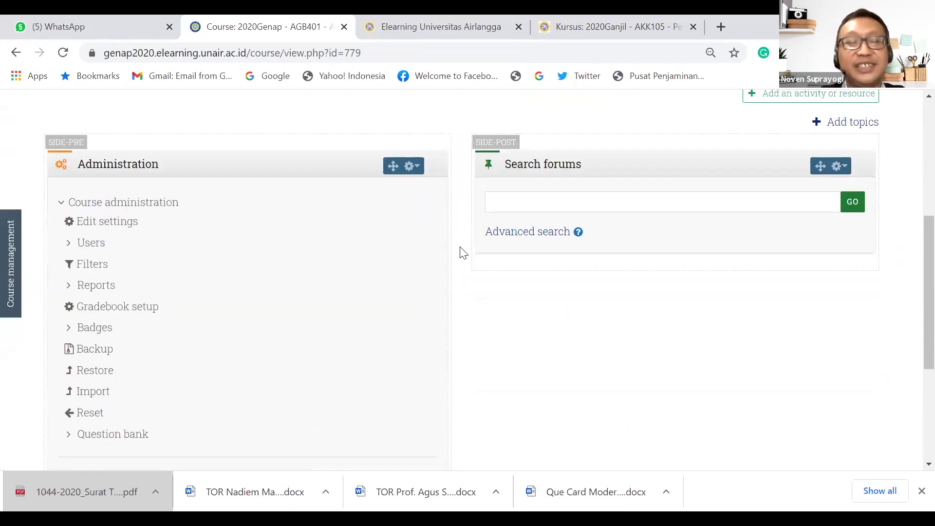
{"action": "scroll", "coordinate": [462, 253], "scroll_direction": "up", "scroll_amount": 4}
{"action": "scroll", "coordinate": [482, 229], "scroll_direction": "down", "scroll_amount": 1}
{"action": "scroll", "coordinate": [465, 429], "scroll_direction": "down", "scroll_amount": 1}
{"action": "scroll", "coordinate": [409, 378], "scroll_direction": "down", "scroll_amount": 3}
{"action": "scroll", "coordinate": [409, 380], "scroll_direction": "up", "scroll_amount": 4}
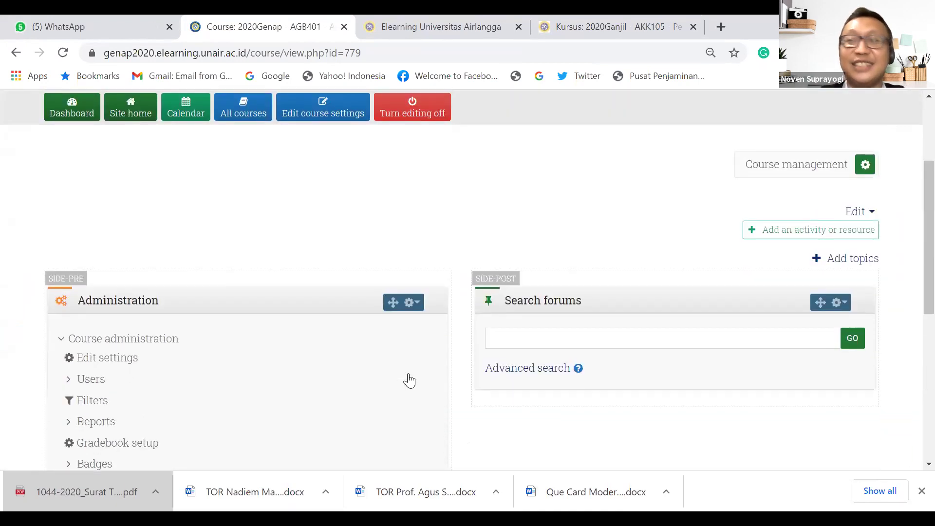
{"action": "scroll", "coordinate": [408, 379], "scroll_direction": "up", "scroll_amount": 3}
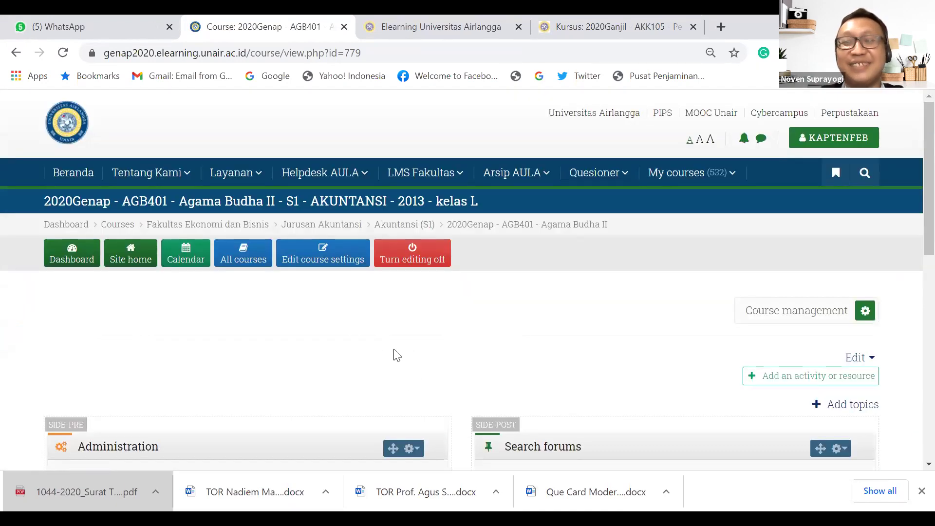
{"action": "scroll", "coordinate": [393, 356], "scroll_direction": "down", "scroll_amount": 3}
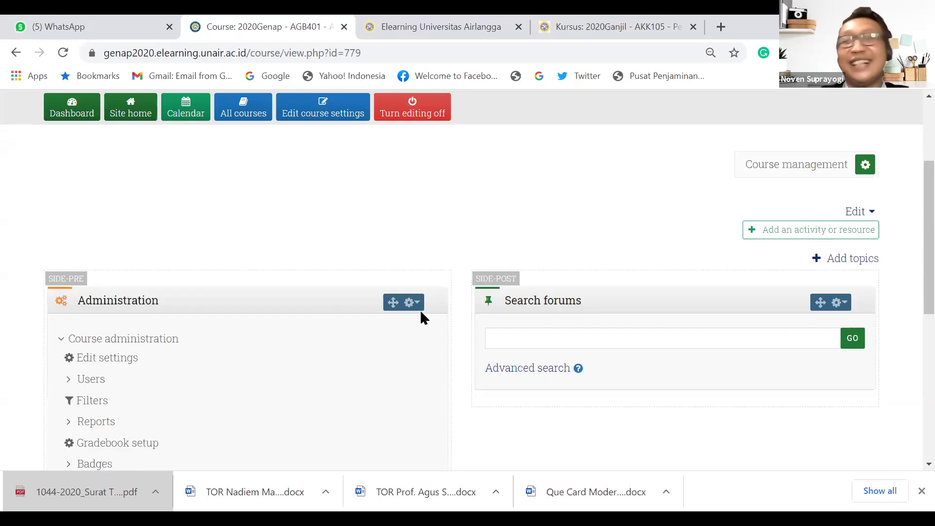
{"action": "scroll", "coordinate": [403, 253], "scroll_direction": "up", "scroll_amount": 3}
{"action": "scroll", "coordinate": [402, 254], "scroll_direction": "down", "scroll_amount": 1}
{"action": "scroll", "coordinate": [402, 254], "scroll_direction": "up", "scroll_amount": 1}
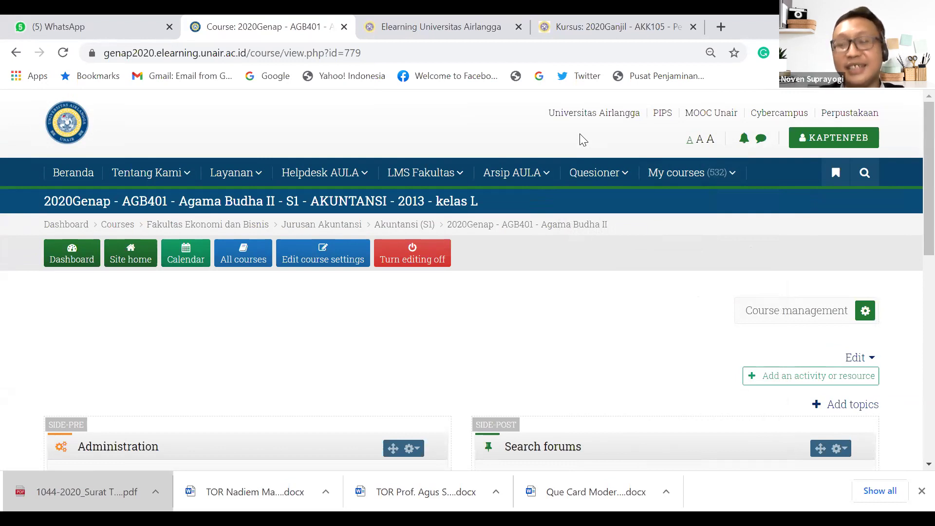
Open the notification preferences from the account's preferences page
{"action": "left_click", "coordinate": [811, 141]}
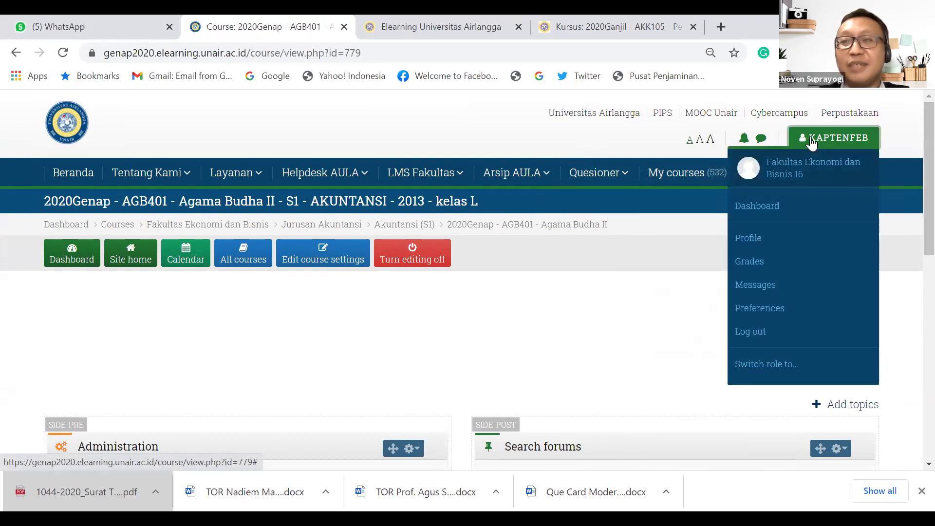
{"action": "left_click", "coordinate": [761, 316]}
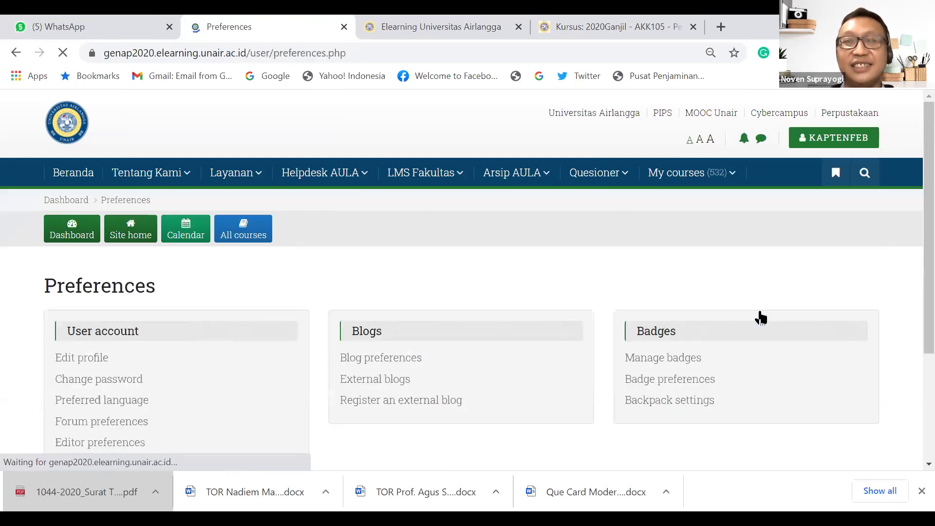
{"action": "scroll", "coordinate": [643, 327], "scroll_direction": "down", "scroll_amount": 3}
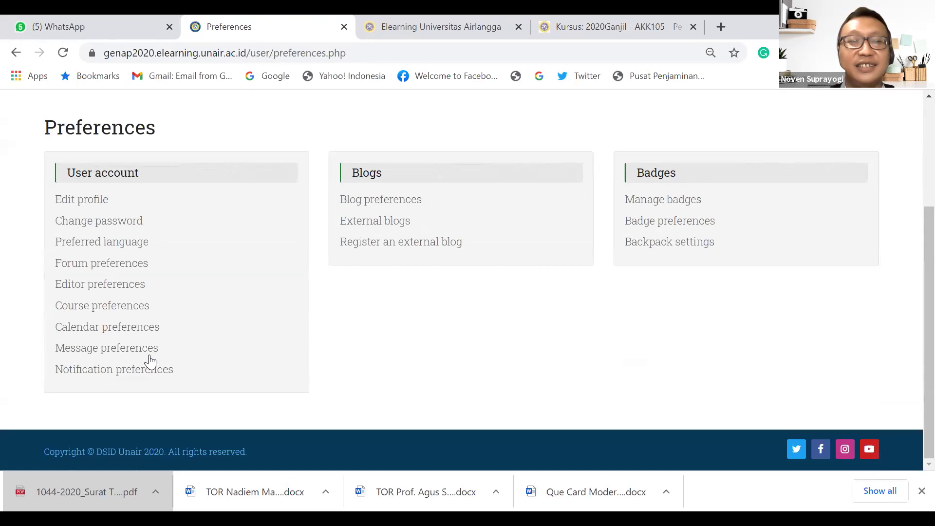
{"action": "left_click", "coordinate": [121, 377]}
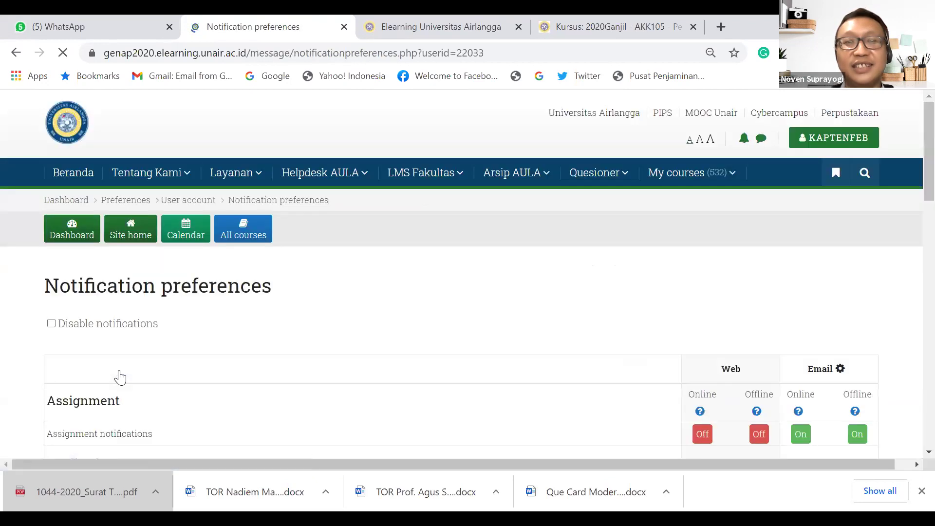
Examine the web and email notification settings for each category, from Assignment through Event monitor
{"action": "scroll", "coordinate": [352, 306], "scroll_direction": "down", "scroll_amount": 3}
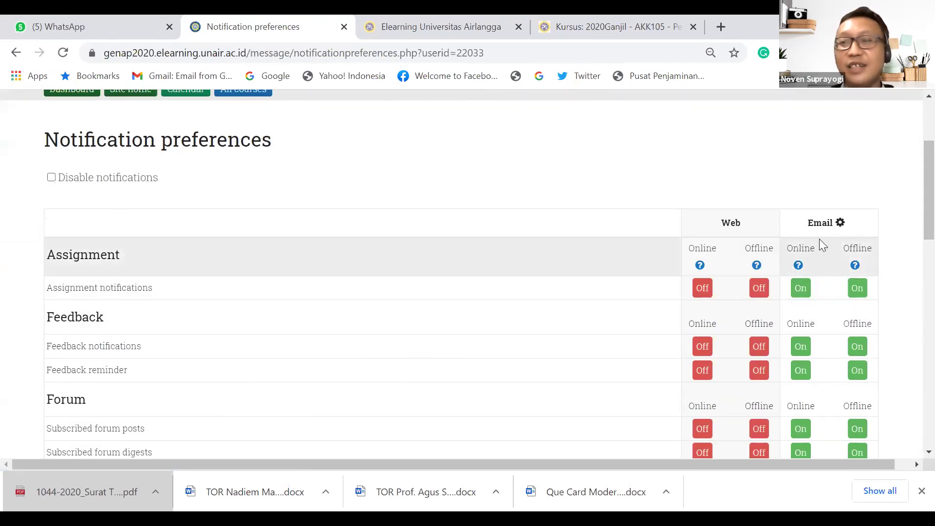
{"action": "scroll", "coordinate": [811, 354], "scroll_direction": "down", "scroll_amount": 3}
{"action": "scroll", "coordinate": [811, 358], "scroll_direction": "down", "scroll_amount": 5}
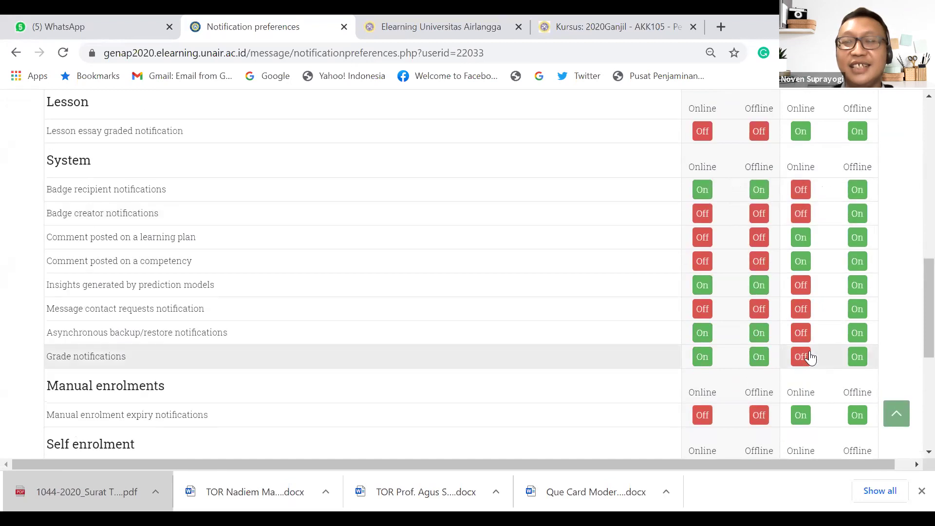
{"action": "scroll", "coordinate": [810, 357], "scroll_direction": "down", "scroll_amount": 5}
{"action": "scroll", "coordinate": [811, 357], "scroll_direction": "down", "scroll_amount": 3}
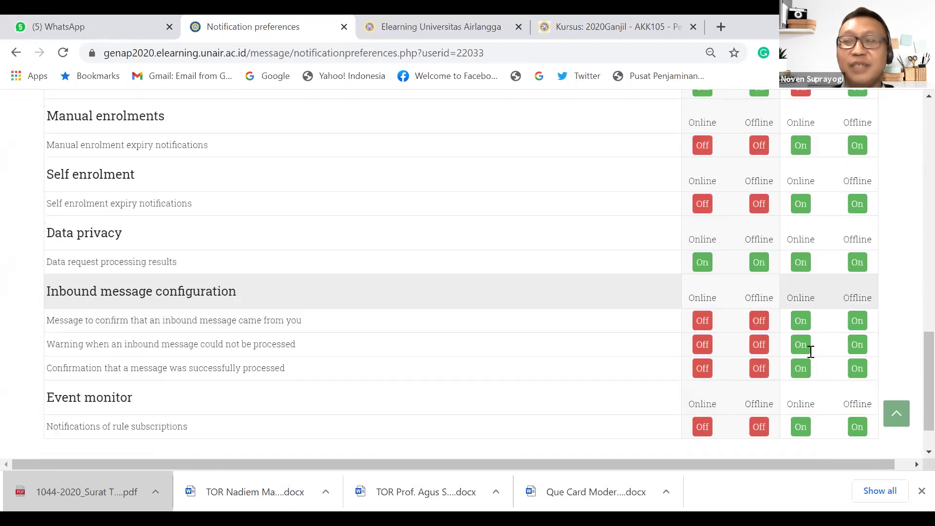
{"action": "scroll", "coordinate": [810, 365], "scroll_direction": "up", "scroll_amount": 6}
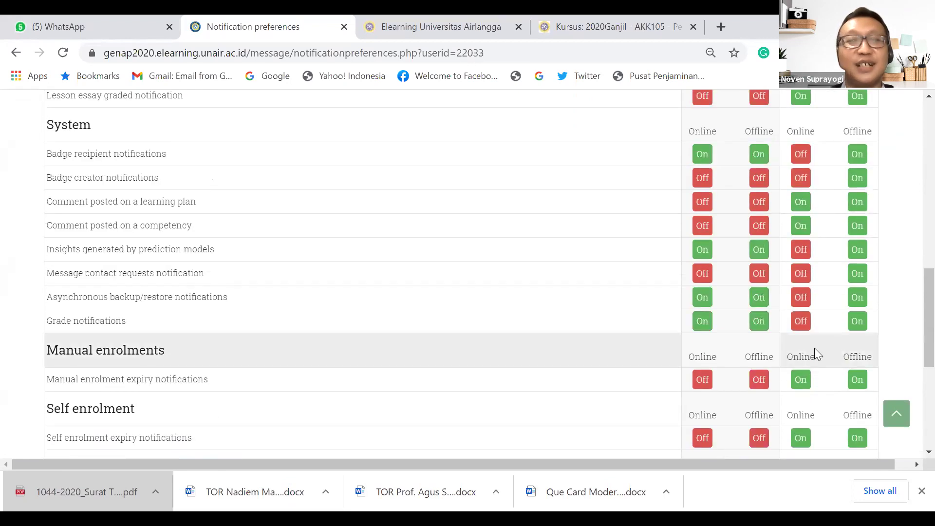
{"action": "scroll", "coordinate": [817, 341], "scroll_direction": "up", "scroll_amount": 6}
{"action": "scroll", "coordinate": [818, 340], "scroll_direction": "up", "scroll_amount": 5}
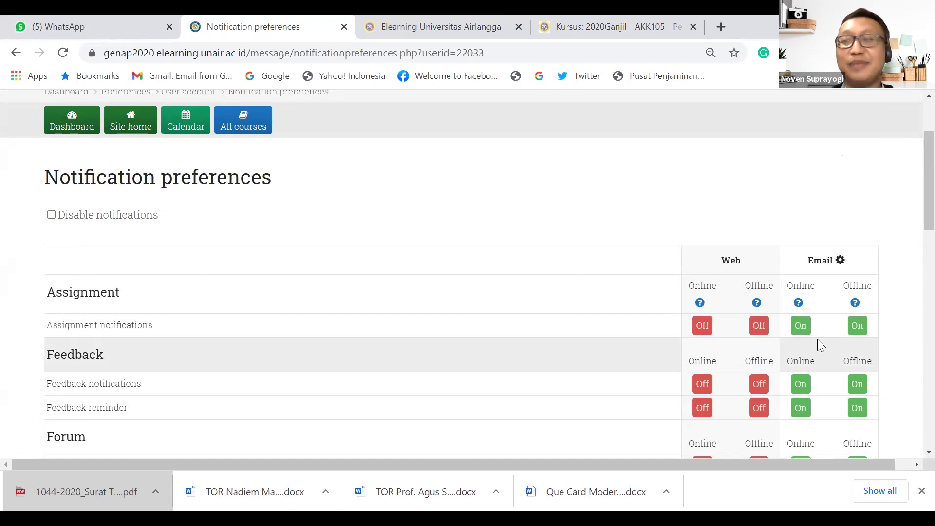
{"action": "scroll", "coordinate": [817, 339], "scroll_direction": "up", "scroll_amount": 3}
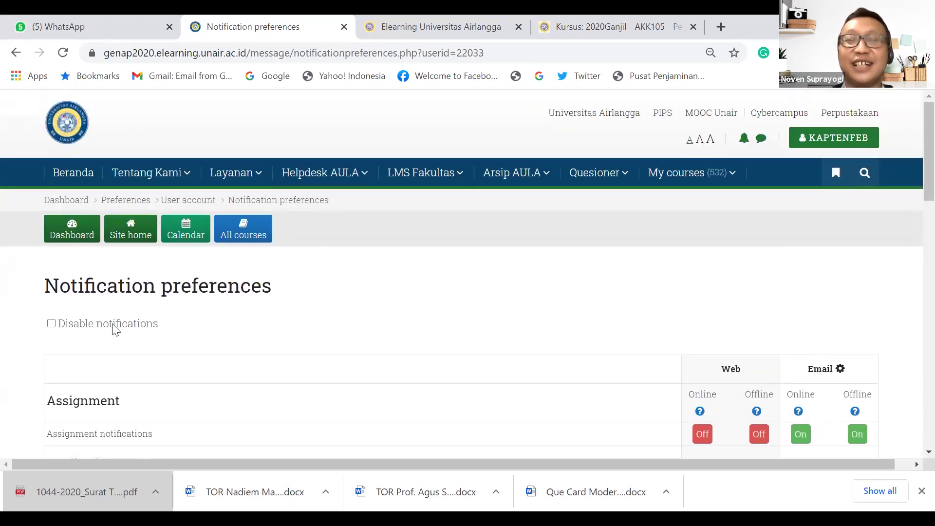
Disable all notifications for the account and review the notification table
{"action": "left_click", "coordinate": [52, 325]}
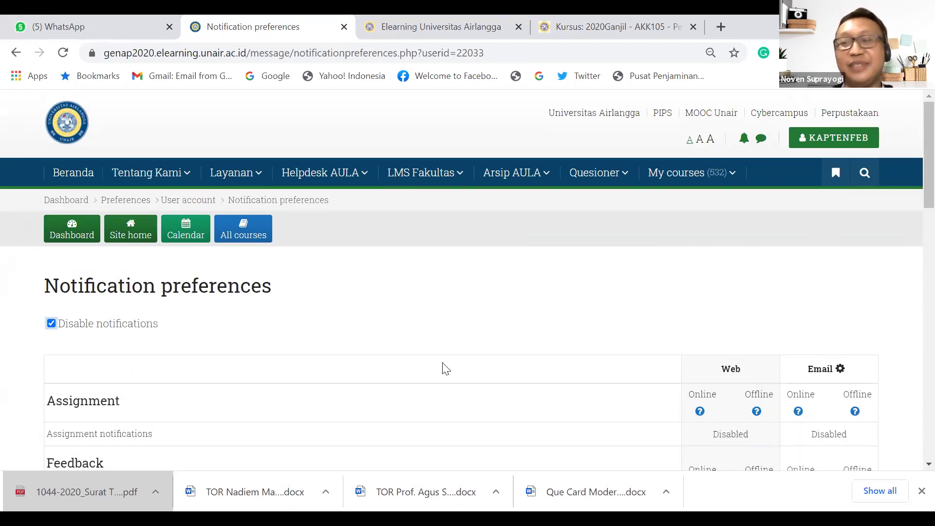
{"action": "scroll", "coordinate": [446, 369], "scroll_direction": "down", "scroll_amount": 2}
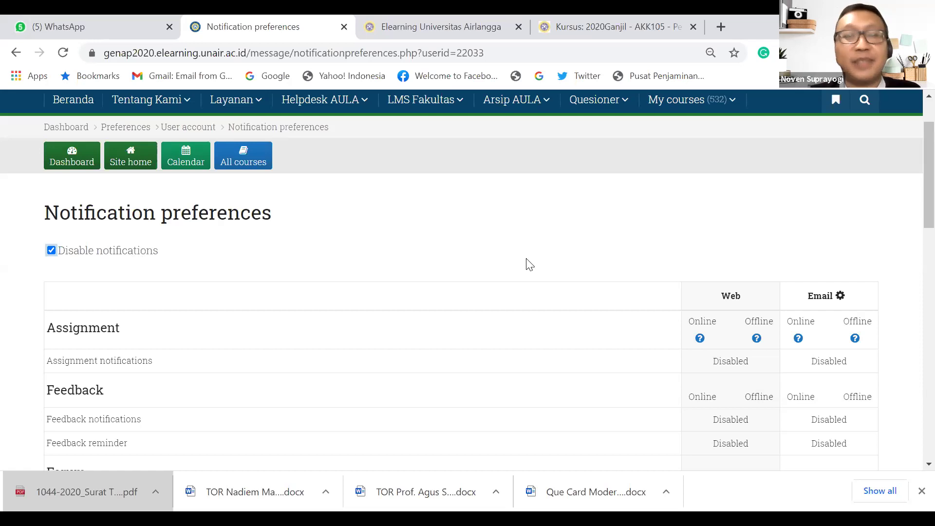
{"action": "scroll", "coordinate": [529, 264], "scroll_direction": "up", "scroll_amount": 2}
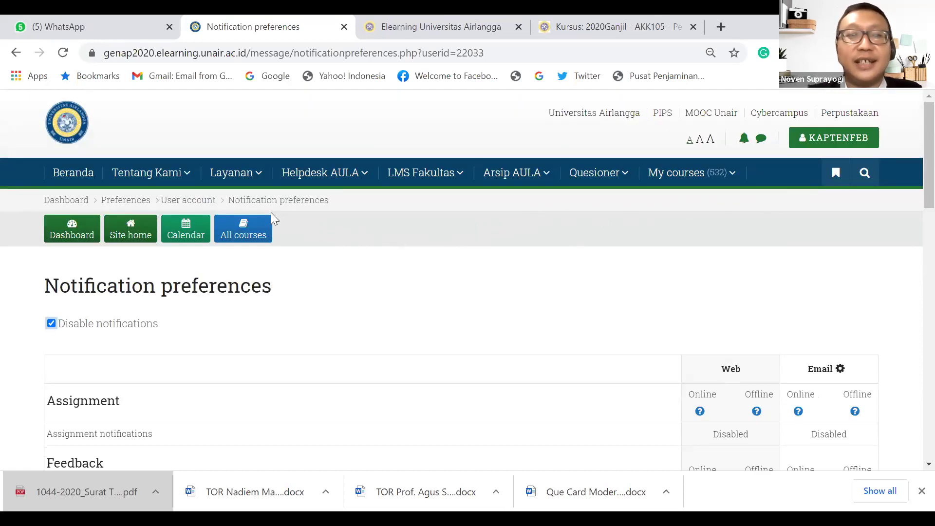
{"action": "scroll", "coordinate": [664, 356], "scroll_direction": "down", "scroll_amount": 10}
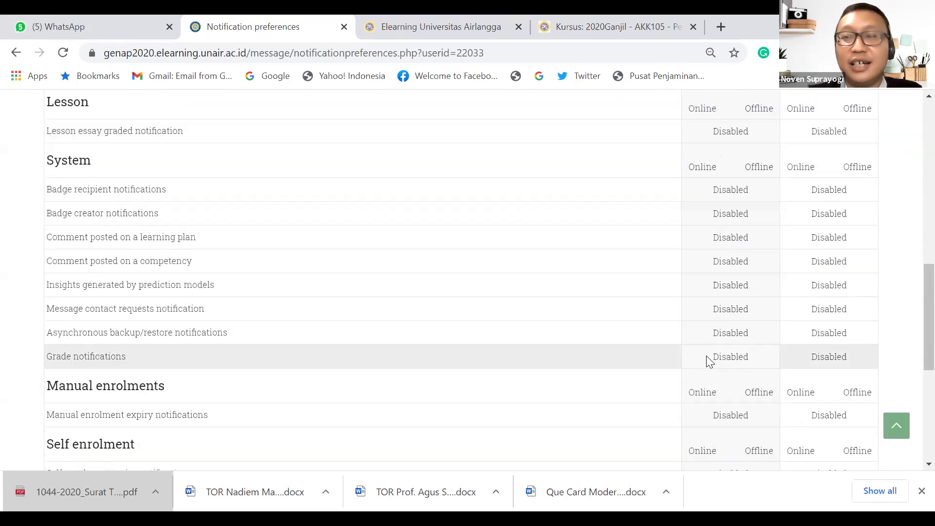
{"action": "scroll", "coordinate": [709, 362], "scroll_direction": "down", "scroll_amount": 5}
{"action": "scroll", "coordinate": [686, 371], "scroll_direction": "up", "scroll_amount": 15}
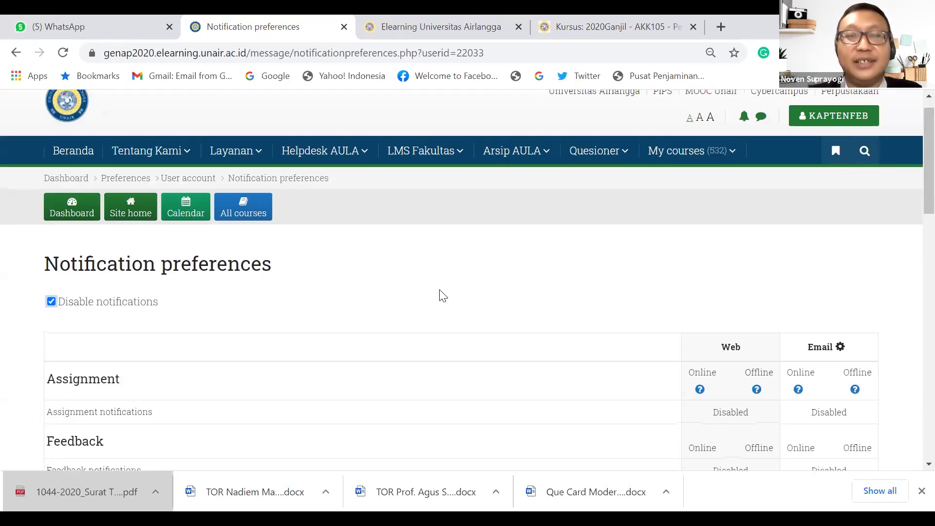
{"action": "scroll", "coordinate": [443, 295], "scroll_direction": "up", "scroll_amount": 1}
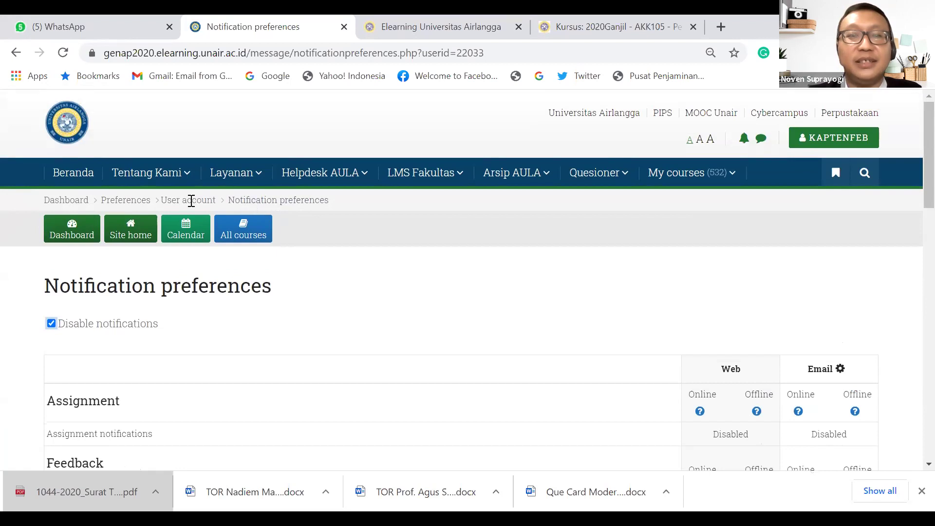
Return to the dashboard and open 2020Genap - AGB401 - Agama Budha II kelas L from the course overview
{"action": "left_click", "coordinate": [83, 238]}
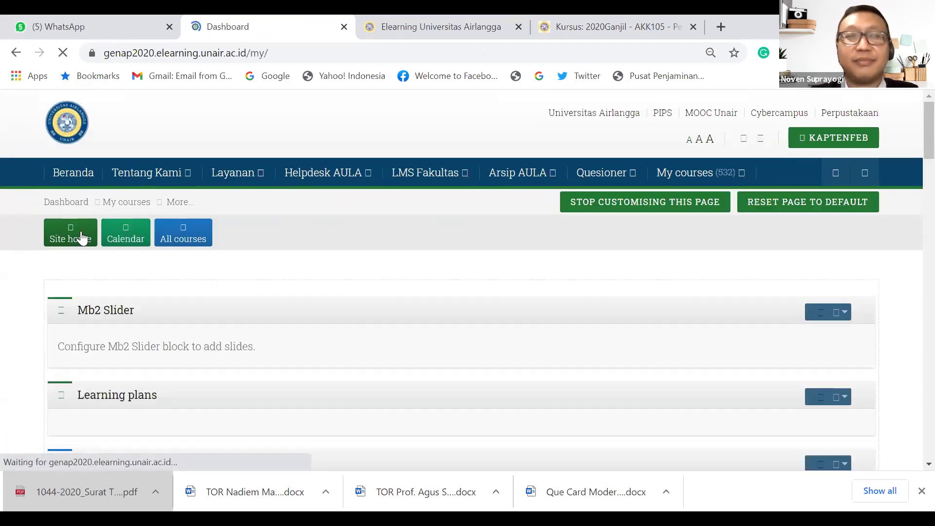
{"action": "scroll", "coordinate": [420, 277], "scroll_direction": "down", "scroll_amount": 3}
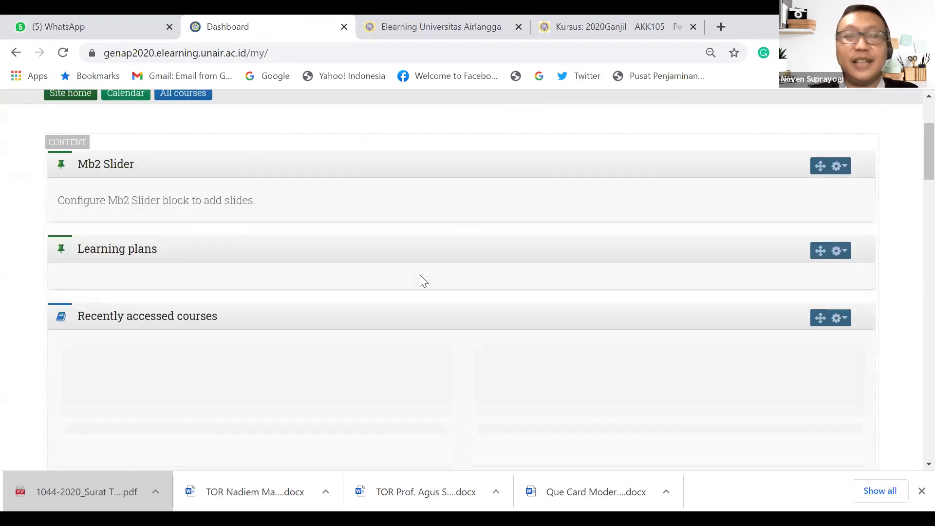
{"action": "scroll", "coordinate": [420, 275], "scroll_direction": "up", "scroll_amount": 3}
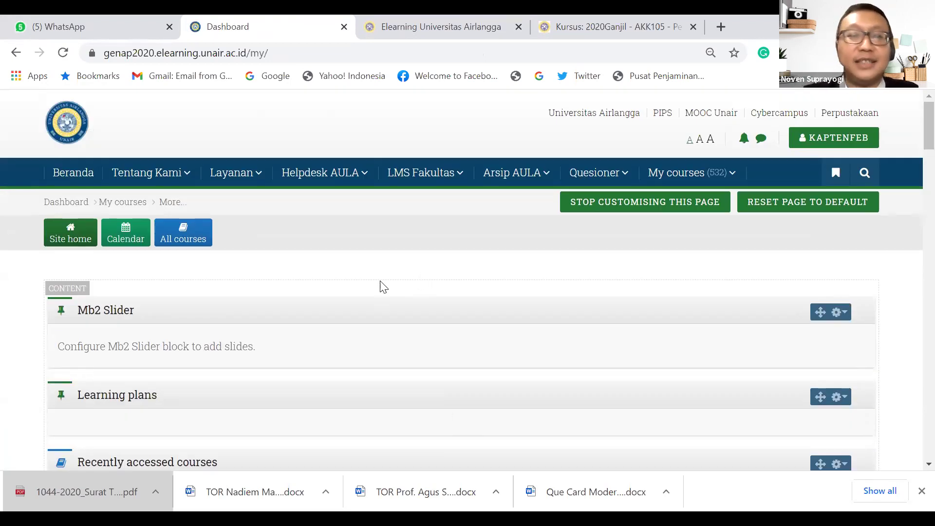
{"action": "left_click", "coordinate": [657, 185]}
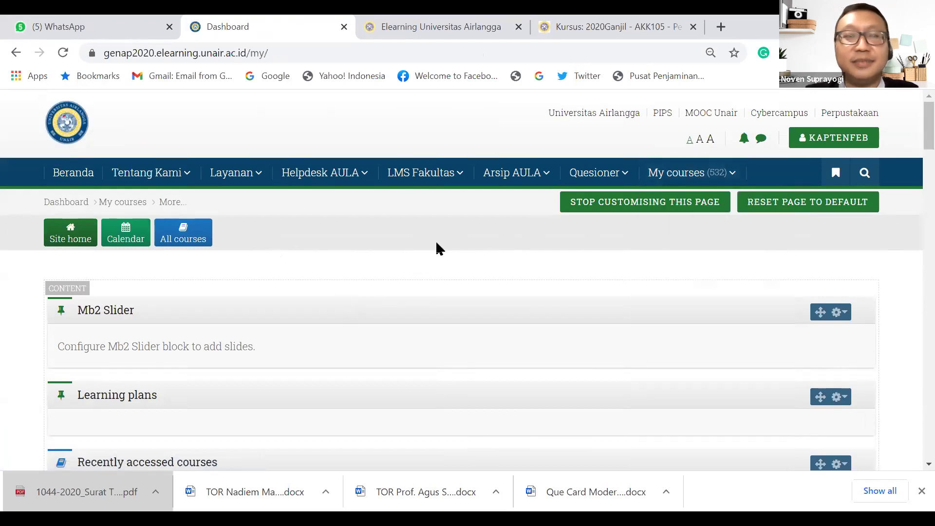
{"action": "scroll", "coordinate": [436, 247], "scroll_direction": "down", "scroll_amount": 9}
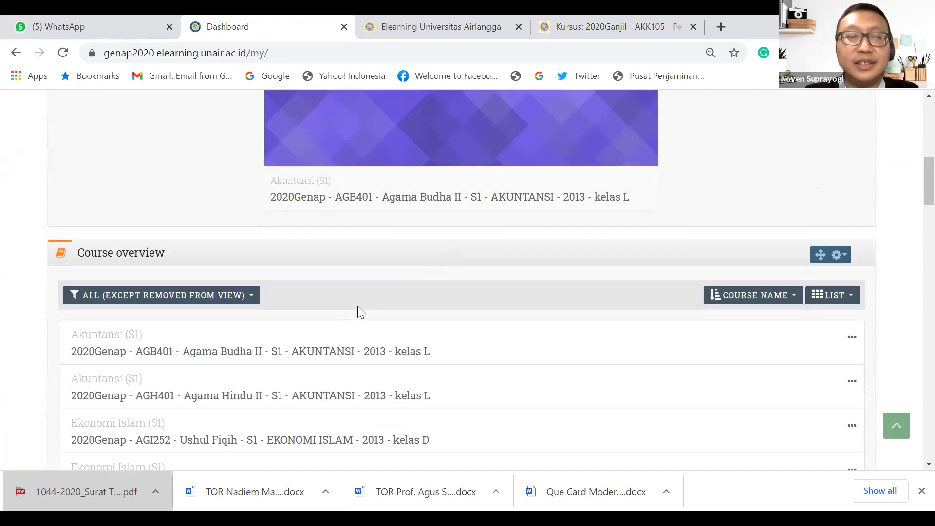
{"action": "left_click", "coordinate": [306, 354]}
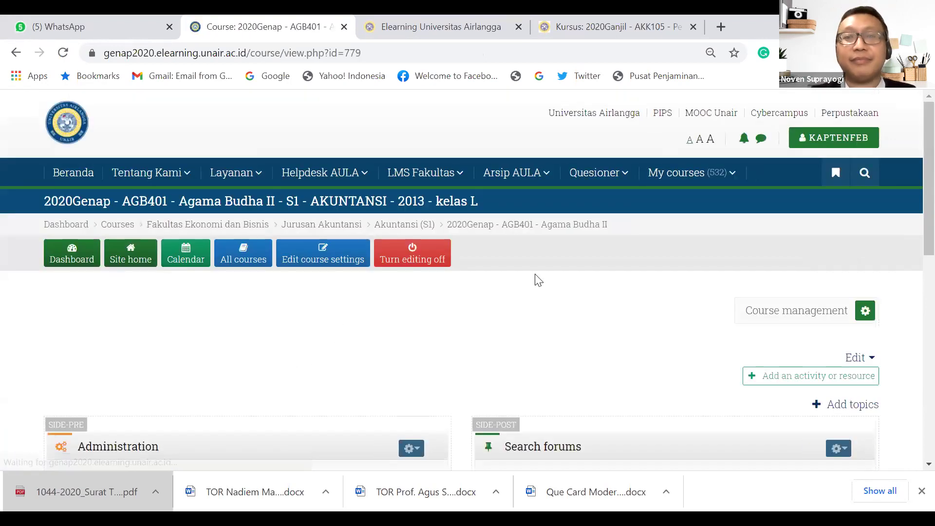
Turn editing off for the AGB401 course and view its page with the Administration block
{"action": "scroll", "coordinate": [538, 280], "scroll_direction": "down", "scroll_amount": 1}
{"action": "scroll", "coordinate": [537, 271], "scroll_direction": "down", "scroll_amount": 2}
{"action": "scroll", "coordinate": [536, 272], "scroll_direction": "up", "scroll_amount": 3}
{"action": "left_click", "coordinate": [435, 263]}
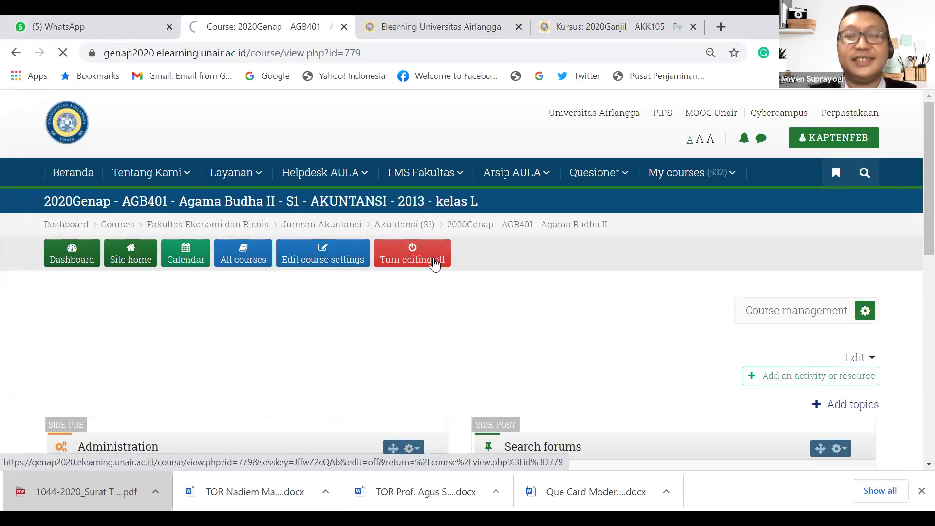
{"action": "scroll", "coordinate": [431, 313], "scroll_direction": "down", "scroll_amount": 1}
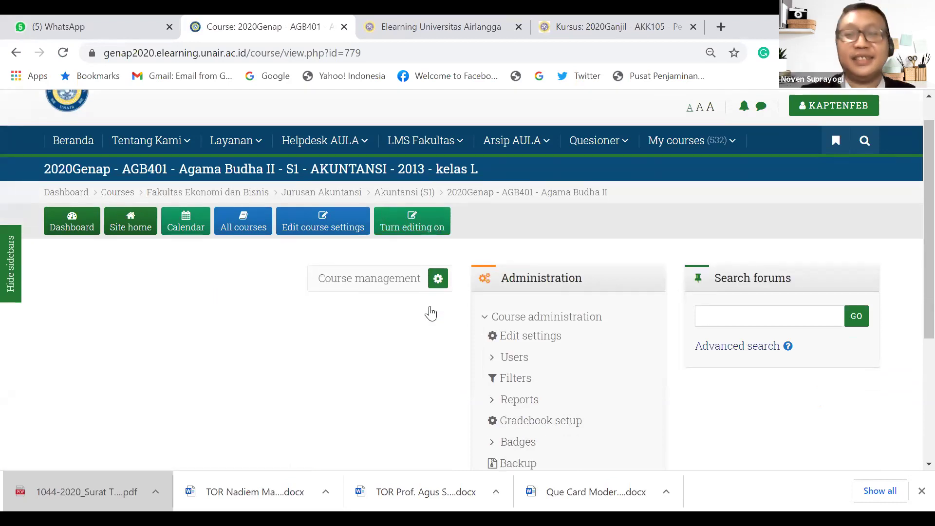
{"action": "scroll", "coordinate": [430, 314], "scroll_direction": "down", "scroll_amount": 4}
{"action": "scroll", "coordinate": [431, 313], "scroll_direction": "up", "scroll_amount": 3}
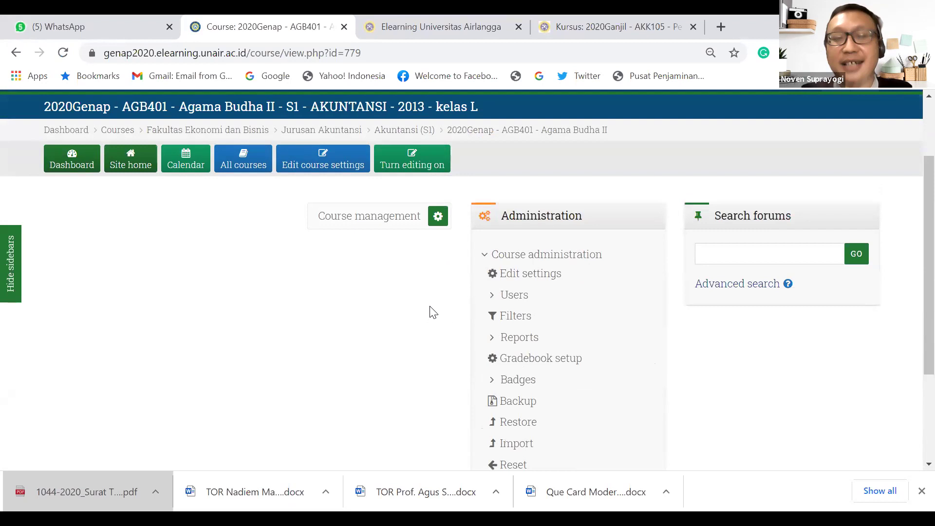
Open the edit settings page of the AGB401 course from its course administration options
{"action": "left_click", "coordinate": [521, 279]}
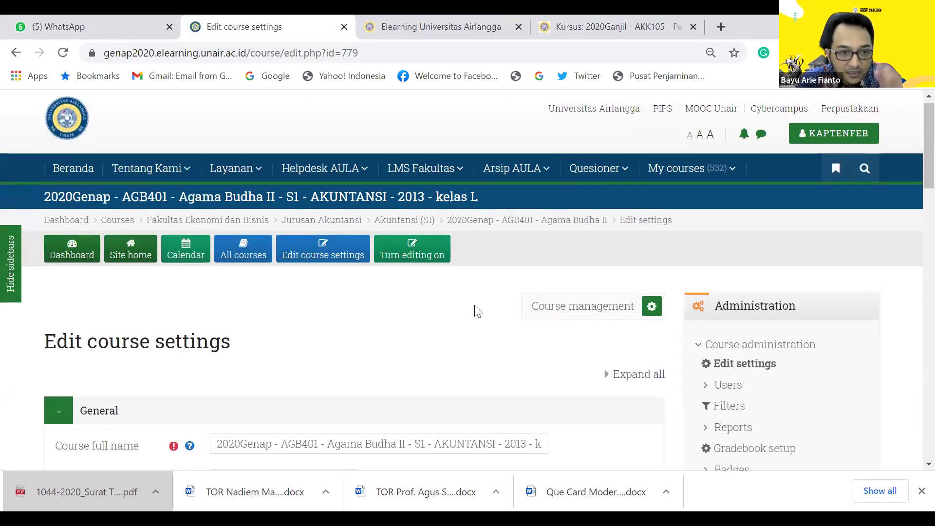
{"action": "scroll", "coordinate": [476, 311], "scroll_direction": "down", "scroll_amount": 1}
{"action": "scroll", "coordinate": [477, 311], "scroll_direction": "up", "scroll_amount": 1}
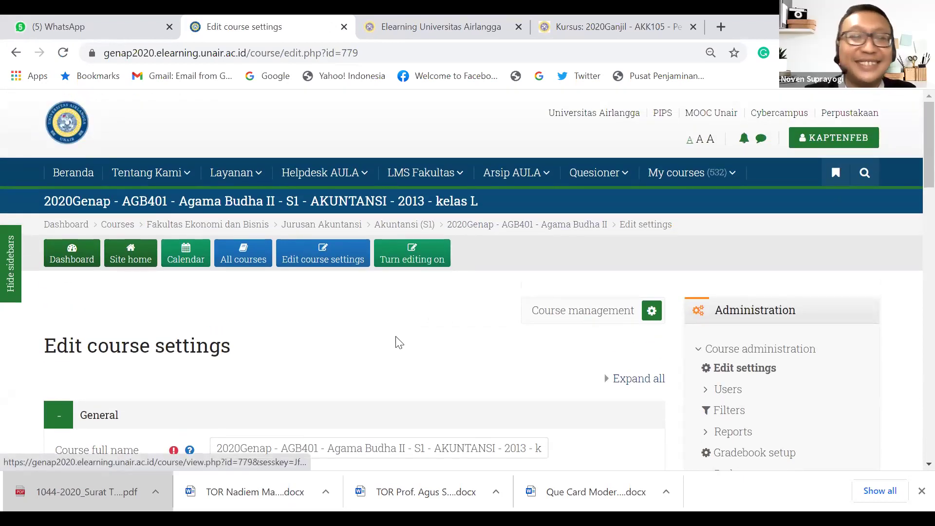
{"action": "scroll", "coordinate": [398, 341], "scroll_direction": "down", "scroll_amount": 2}
{"action": "scroll", "coordinate": [397, 339], "scroll_direction": "up", "scroll_amount": 2}
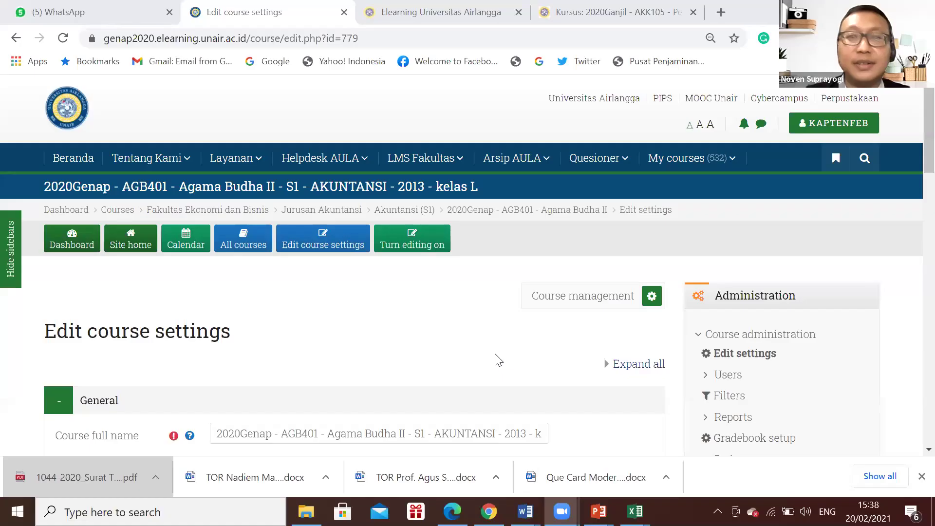
Turn editing on and back off from the course settings page
{"action": "scroll", "coordinate": [457, 344], "scroll_direction": "down", "scroll_amount": 1}
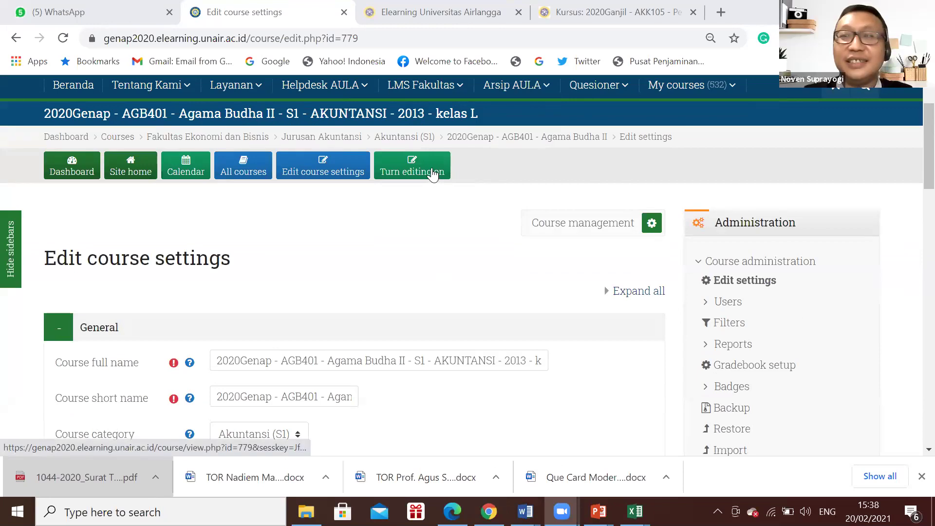
{"action": "left_click", "coordinate": [432, 169]}
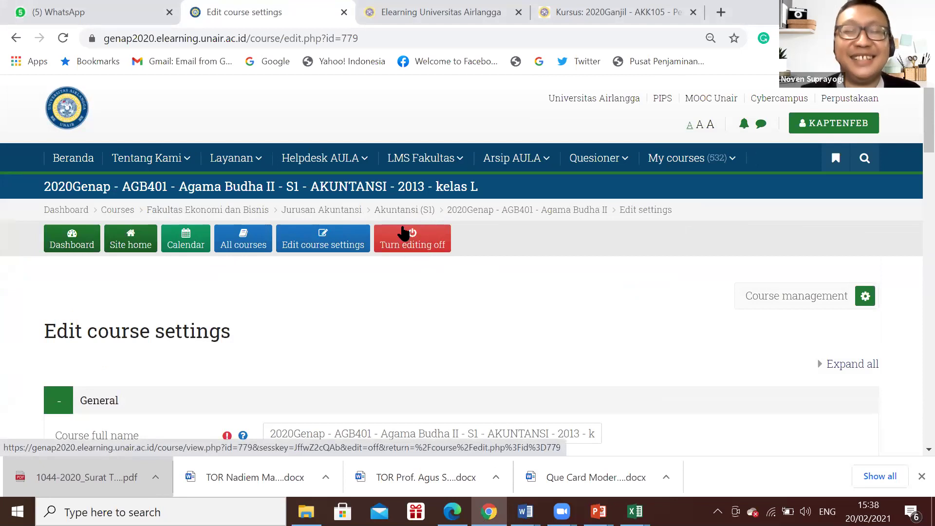
{"action": "left_click", "coordinate": [430, 241]}
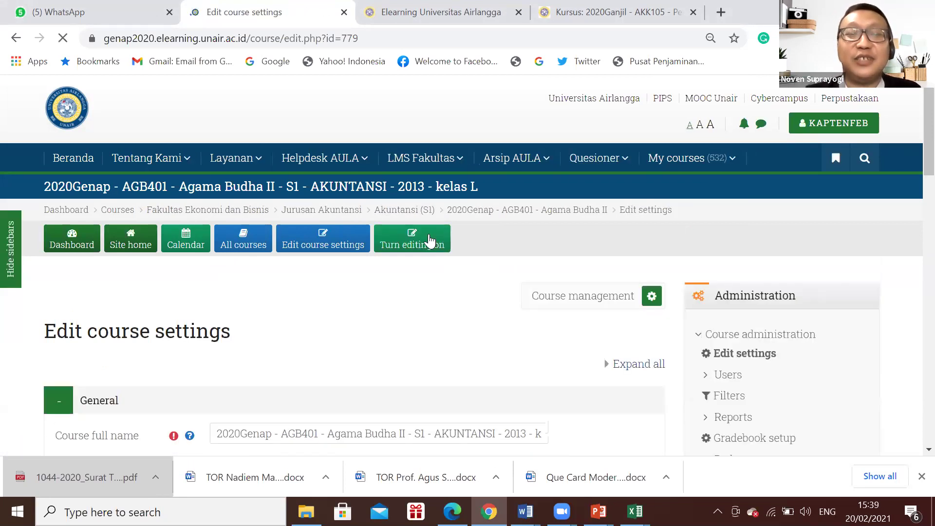
Set the day of the course start date to 22 in the General settings of the AGB401 course
{"action": "scroll", "coordinate": [419, 312], "scroll_direction": "down", "scroll_amount": 3}
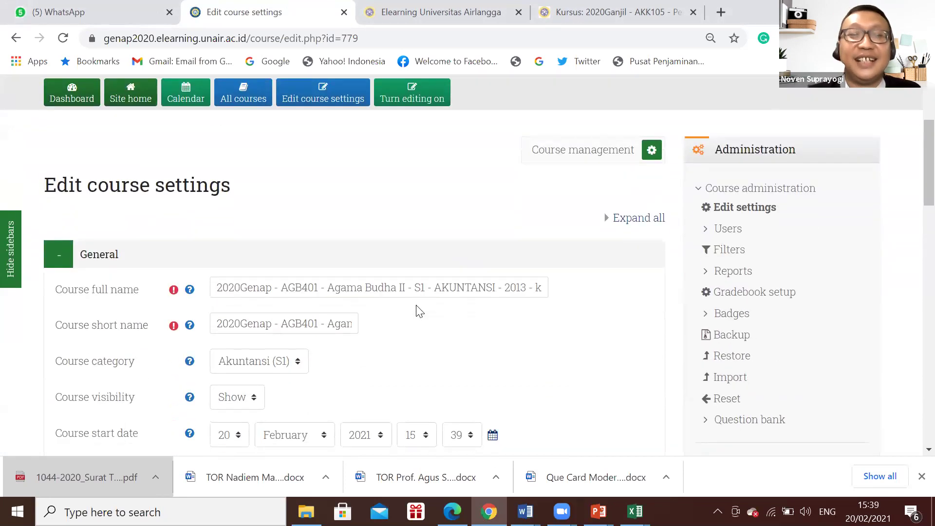
{"action": "scroll", "coordinate": [415, 258], "scroll_direction": "down", "scroll_amount": 3}
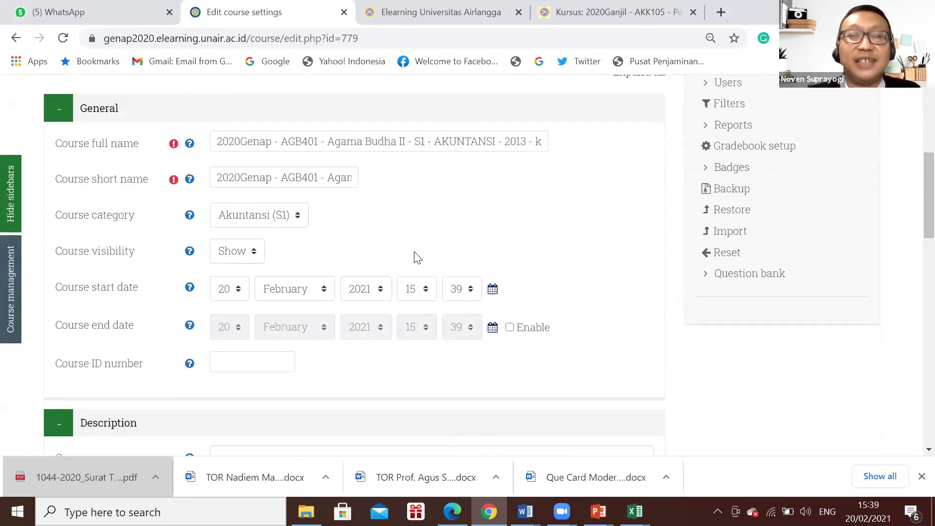
{"action": "scroll", "coordinate": [418, 258], "scroll_direction": "down", "scroll_amount": 2}
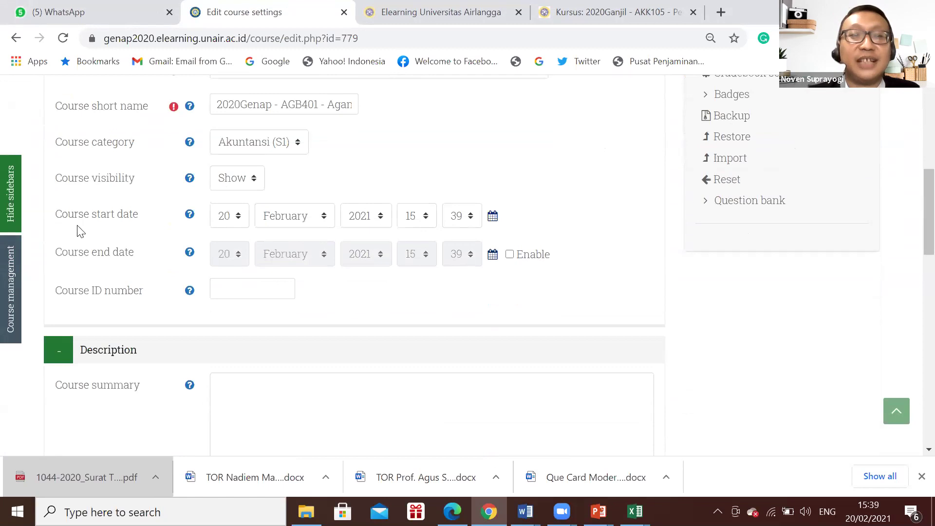
{"action": "left_click", "coordinate": [225, 220]}
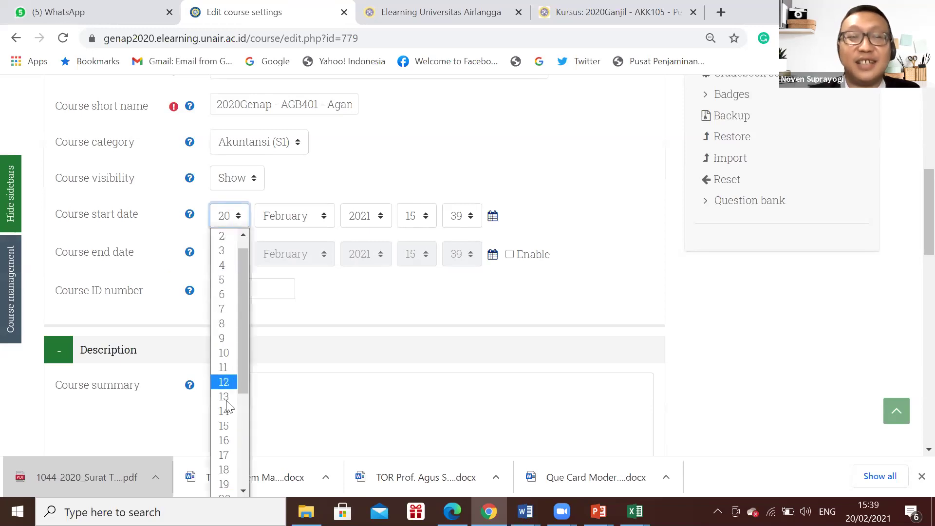
{"action": "scroll", "coordinate": [229, 438], "scroll_direction": "down", "scroll_amount": 3}
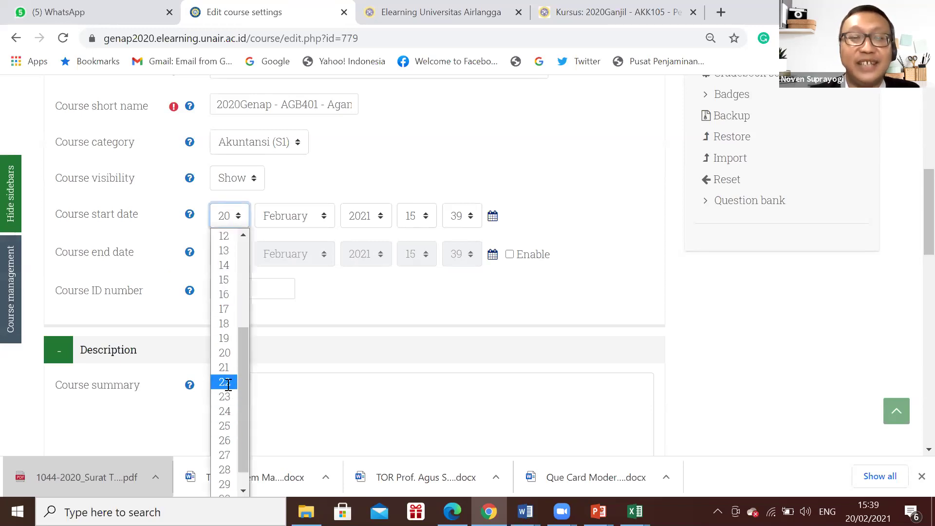
{"action": "left_click", "coordinate": [228, 383]}
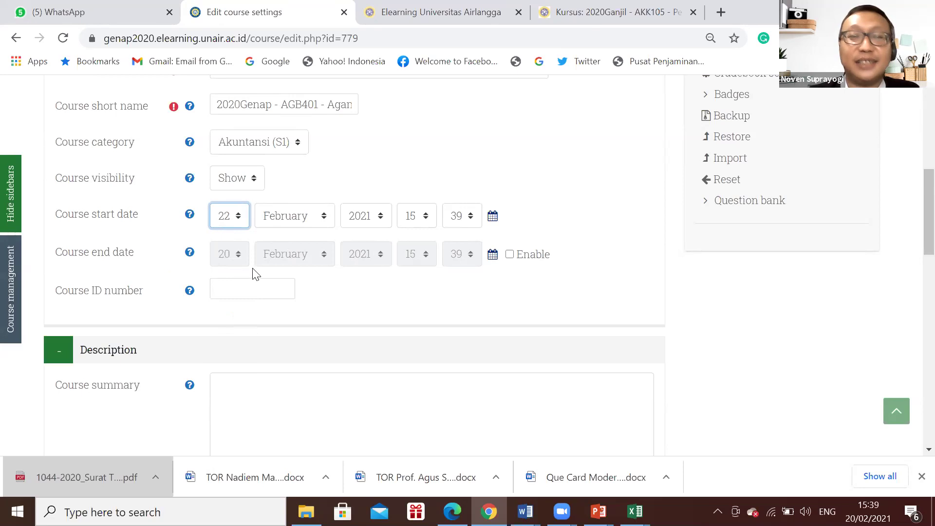
Examine the Description section of the course settings, including the course summary field and the course image upload area
{"action": "scroll", "coordinate": [302, 312], "scroll_direction": "down", "scroll_amount": 3}
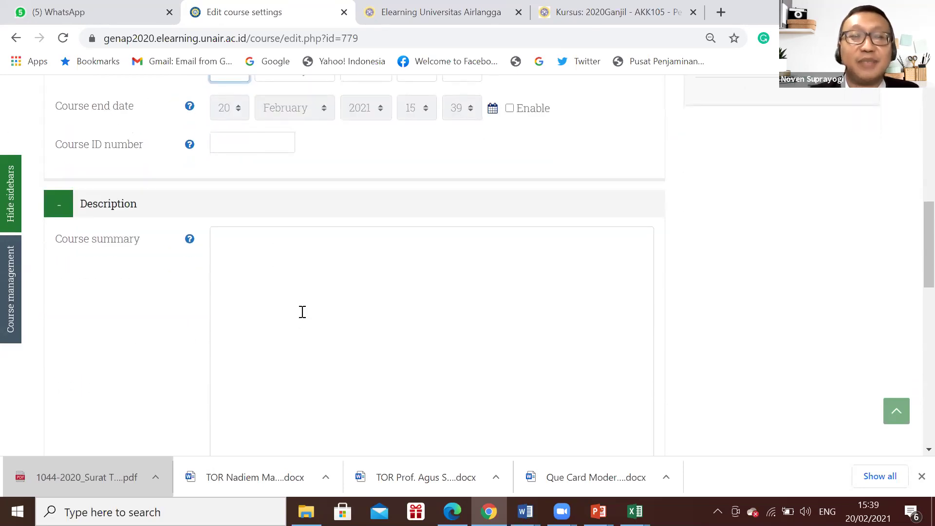
{"action": "scroll", "coordinate": [302, 312], "scroll_direction": "up", "scroll_amount": 1}
{"action": "scroll", "coordinate": [302, 312], "scroll_direction": "down", "scroll_amount": 4}
{"action": "scroll", "coordinate": [262, 210], "scroll_direction": "up", "scroll_amount": 4}
{"action": "left_click", "coordinate": [227, 247]}
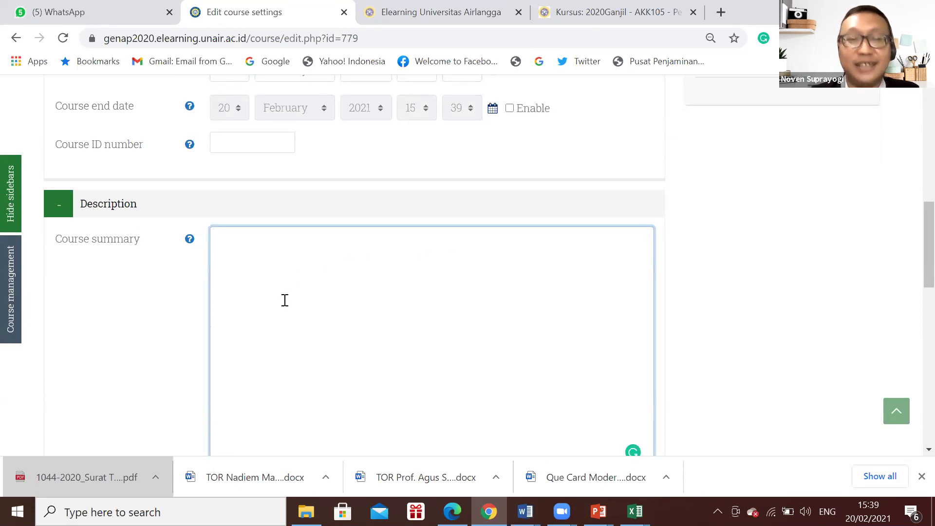
{"action": "scroll", "coordinate": [301, 324], "scroll_direction": "down", "scroll_amount": 7}
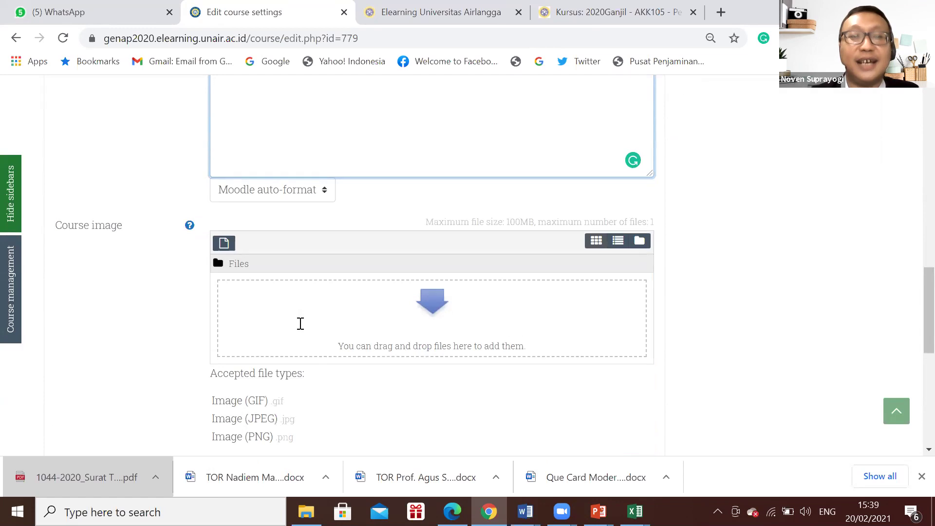
{"action": "scroll", "coordinate": [300, 328], "scroll_direction": "down", "scroll_amount": 3}
{"action": "scroll", "coordinate": [298, 328], "scroll_direction": "up", "scroll_amount": 3}
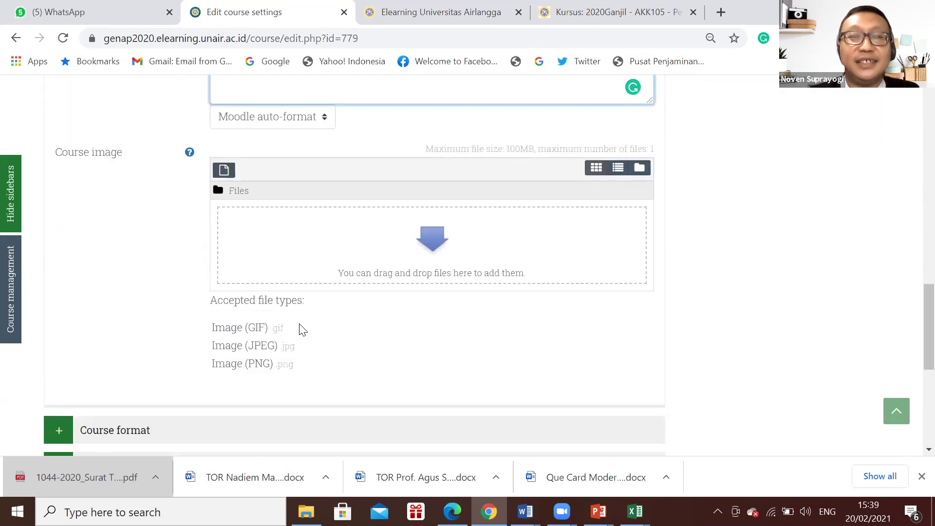
{"action": "scroll", "coordinate": [324, 280], "scroll_direction": "up", "scroll_amount": 2}
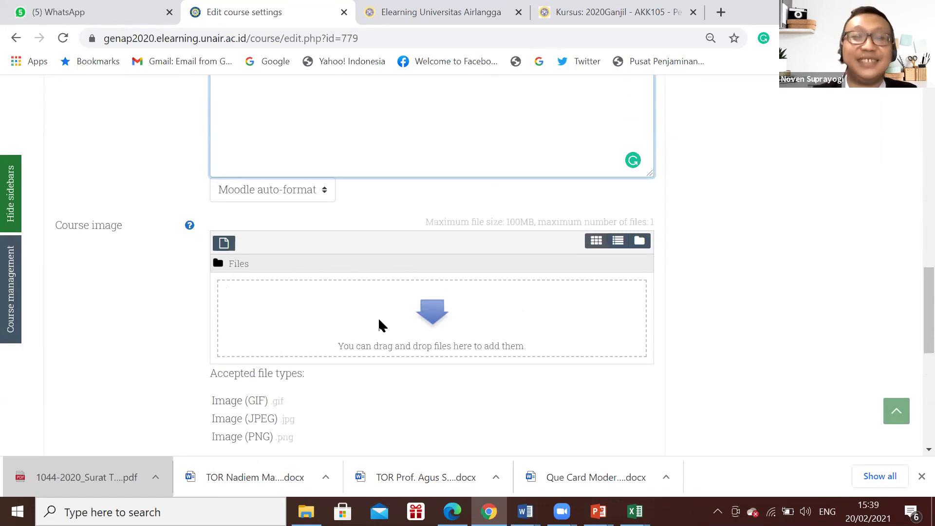
Expand the Course format section and choose Topics format as the course's format
{"action": "scroll", "coordinate": [380, 324], "scroll_direction": "down", "scroll_amount": 5}
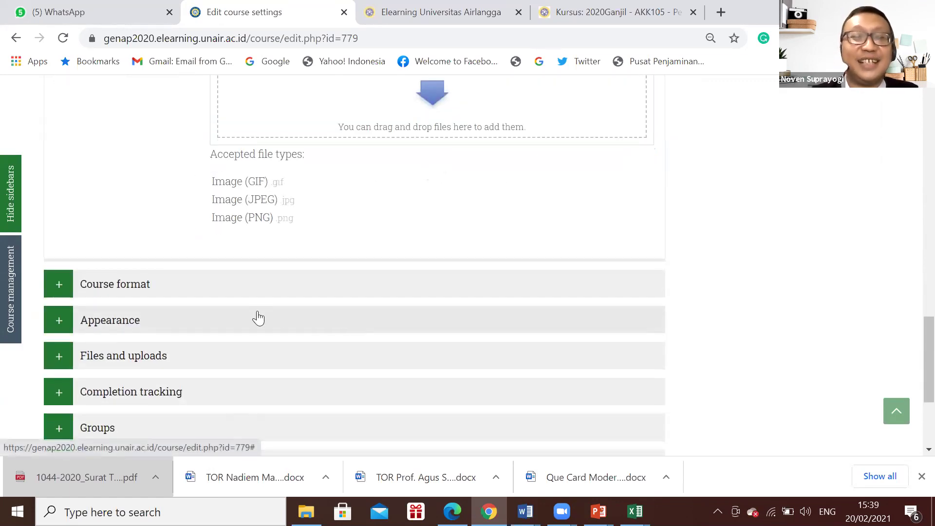
{"action": "left_click", "coordinate": [114, 288]}
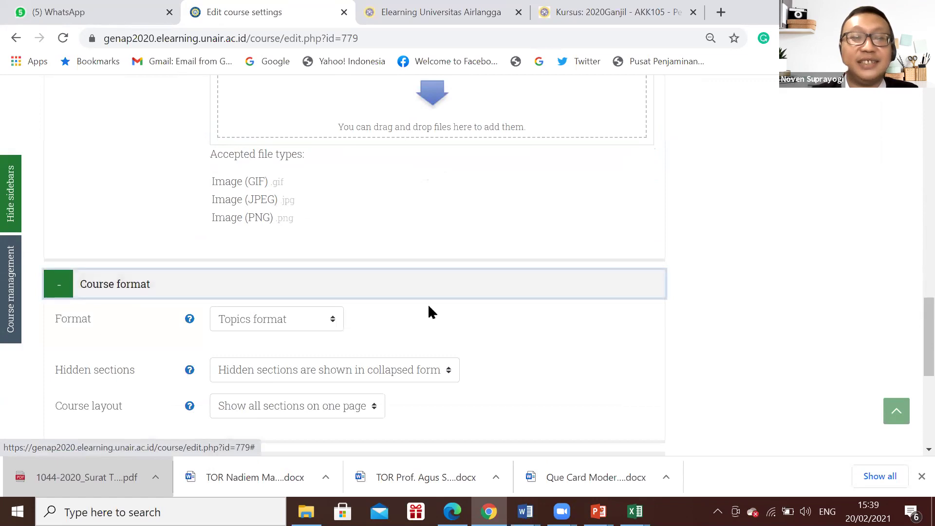
{"action": "scroll", "coordinate": [429, 307], "scroll_direction": "down", "scroll_amount": 2}
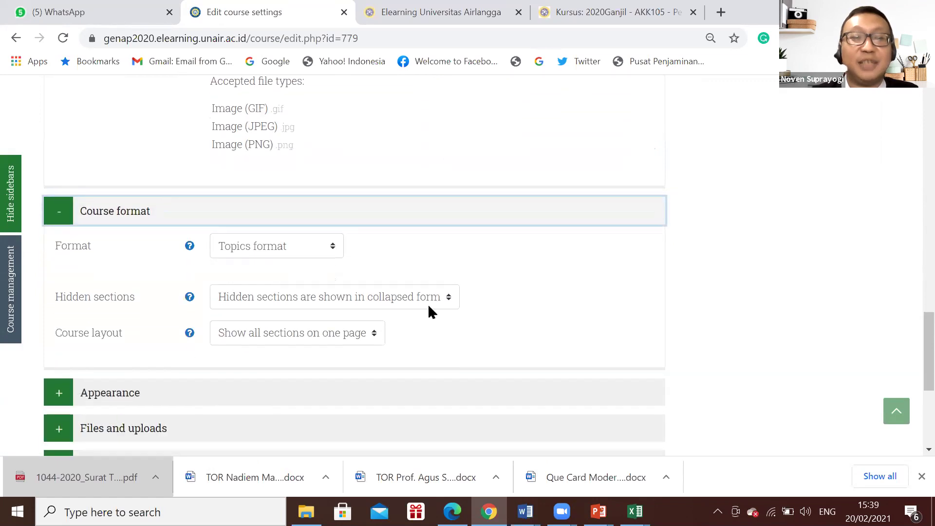
{"action": "left_click", "coordinate": [290, 250]}
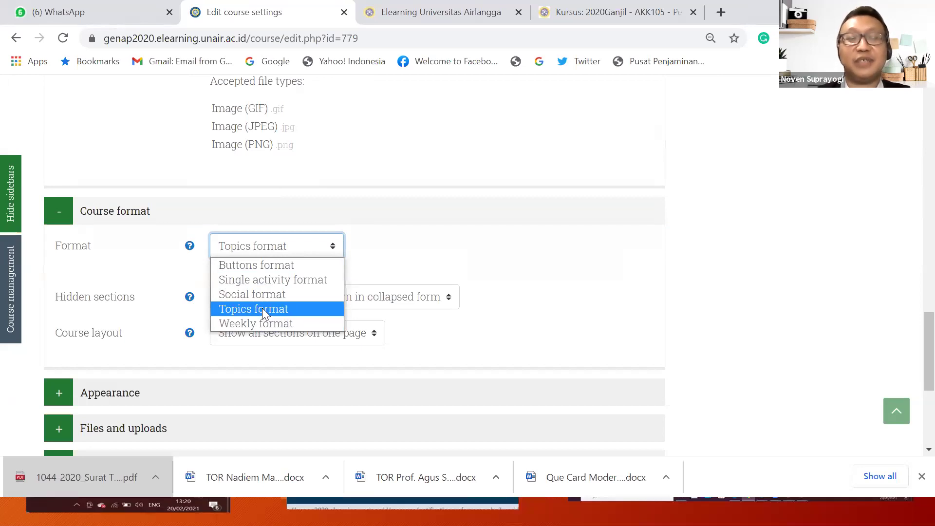
{"action": "left_click", "coordinate": [262, 308]}
Set Enable completion tracking to Yes for the course, then save the settings and display the course
{"action": "scroll", "coordinate": [268, 326], "scroll_direction": "down", "scroll_amount": 4}
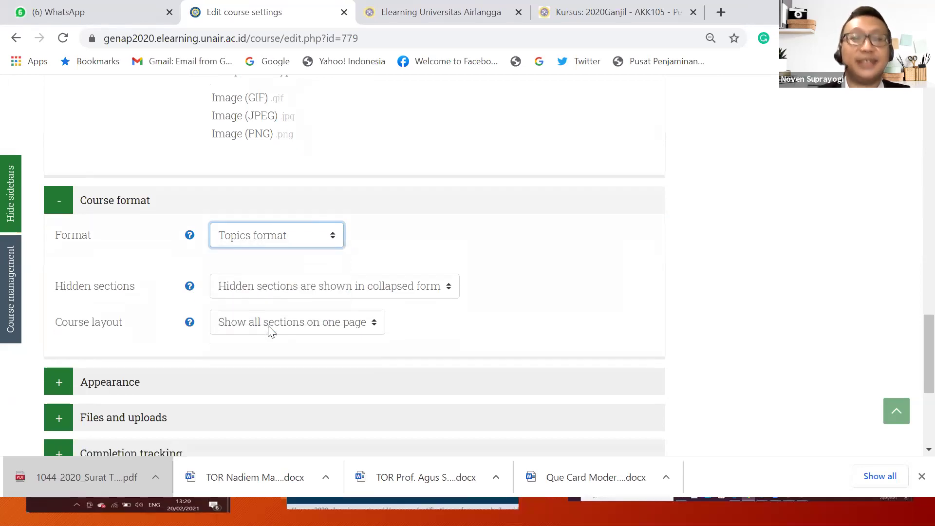
{"action": "scroll", "coordinate": [268, 326], "scroll_direction": "down", "scroll_amount": 1}
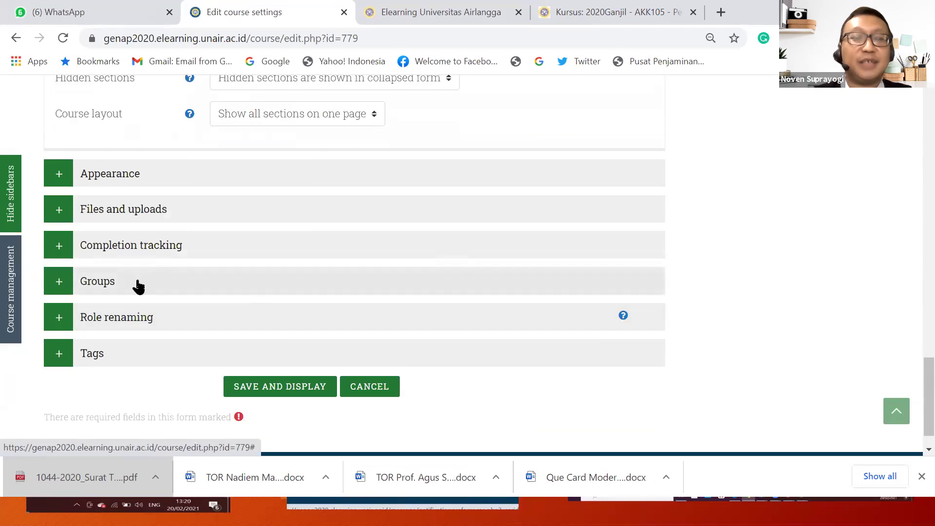
{"action": "left_click", "coordinate": [57, 249]}
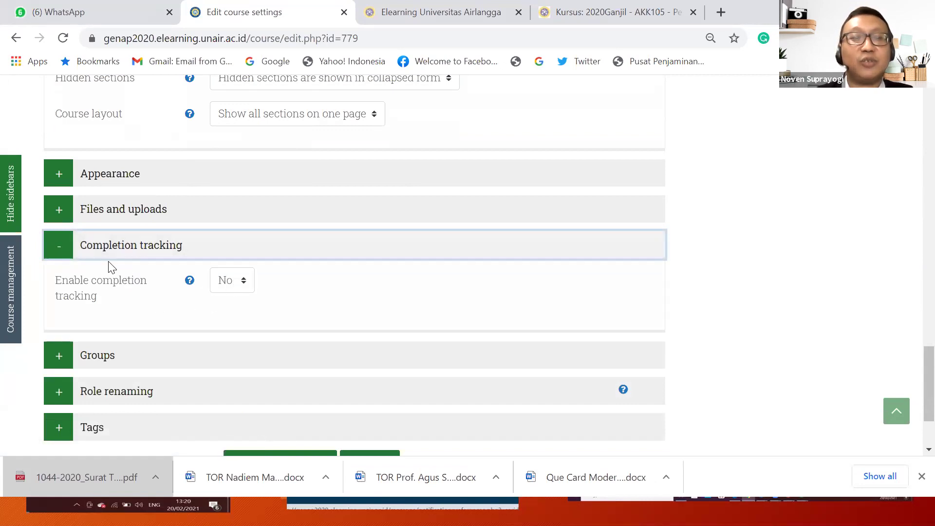
{"action": "left_click", "coordinate": [226, 282]}
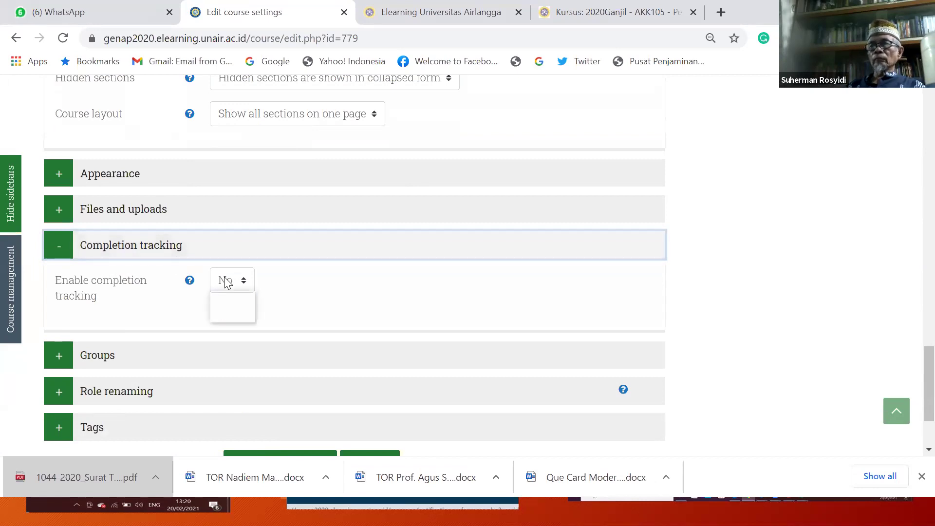
{"action": "left_click", "coordinate": [225, 317]}
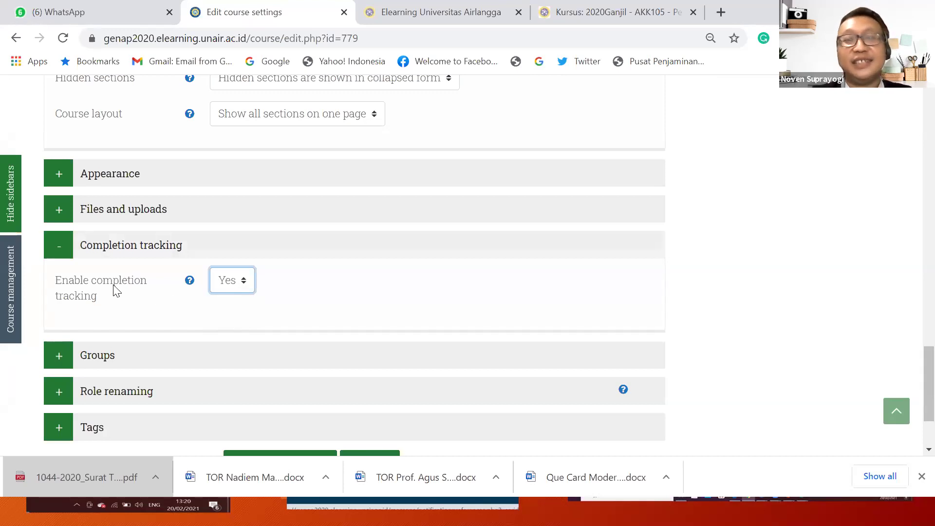
{"action": "scroll", "coordinate": [292, 329], "scroll_direction": "down", "scroll_amount": 3}
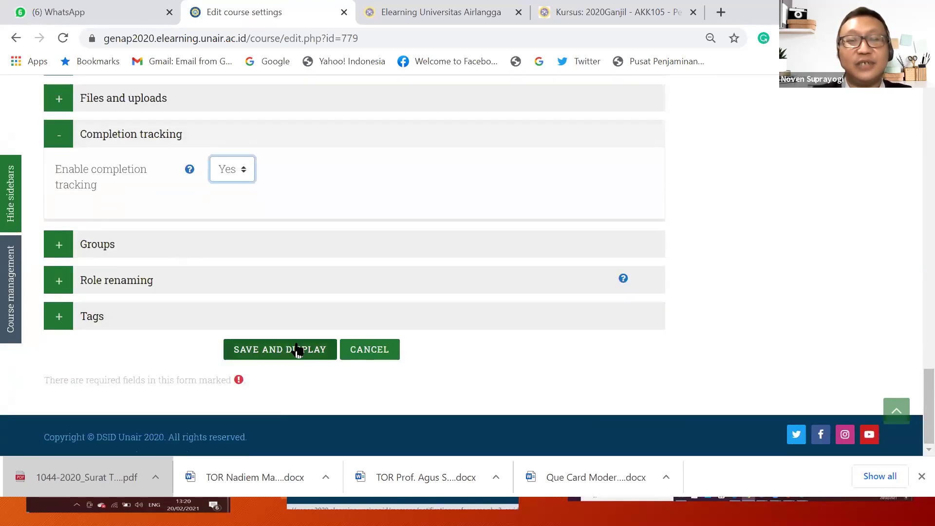
{"action": "left_click", "coordinate": [297, 349]}
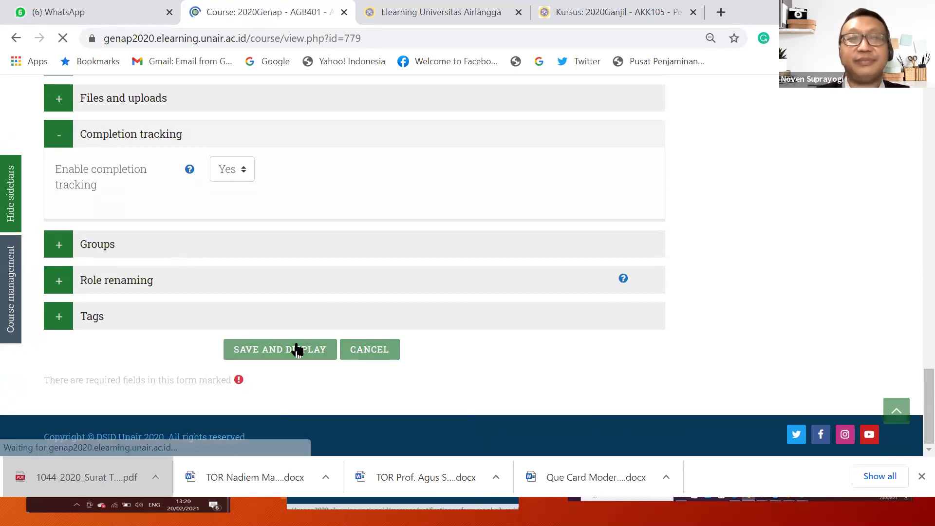
Turn editing on for the AGB401 course and look over the editing controls on its page
{"action": "scroll", "coordinate": [306, 347], "scroll_direction": "down", "scroll_amount": 5}
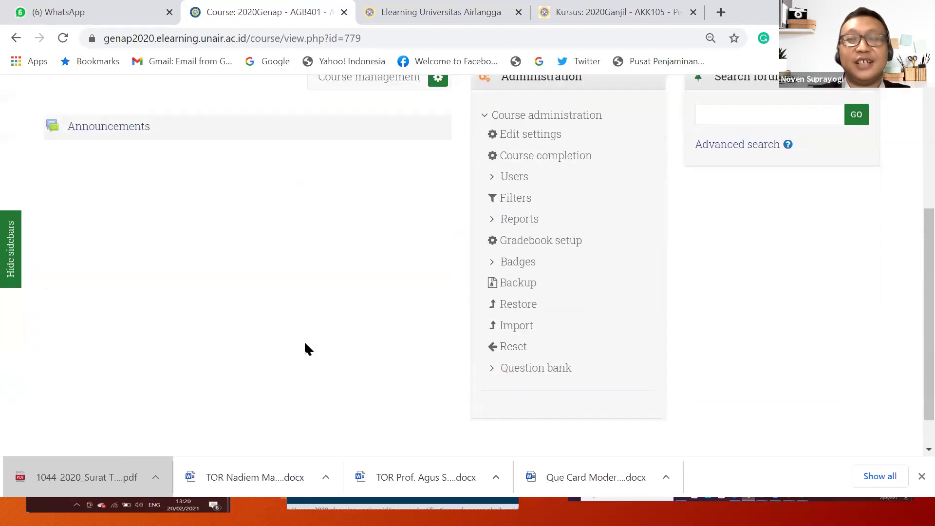
{"action": "scroll", "coordinate": [306, 347], "scroll_direction": "up", "scroll_amount": 2}
{"action": "scroll", "coordinate": [307, 347], "scroll_direction": "up", "scroll_amount": 3}
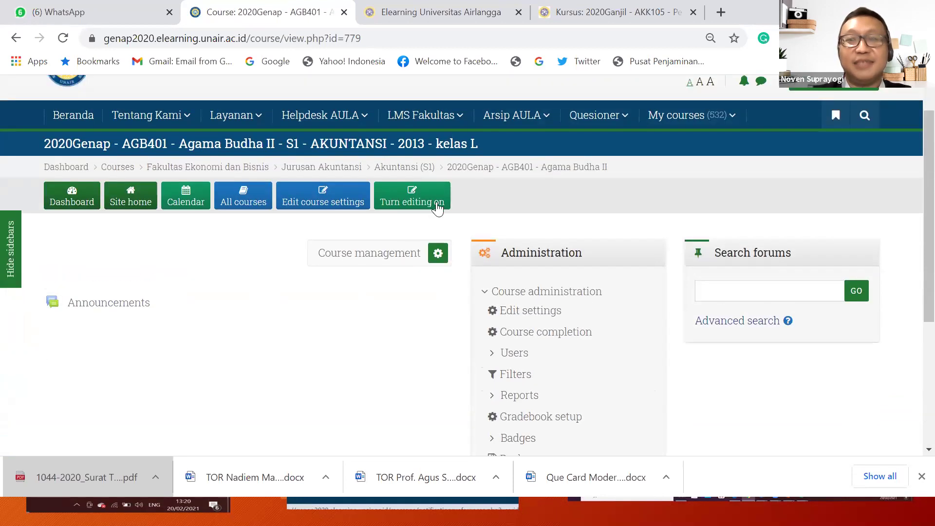
{"action": "scroll", "coordinate": [422, 251], "scroll_direction": "up", "scroll_amount": 1}
{"action": "scroll", "coordinate": [421, 251], "scroll_direction": "down", "scroll_amount": 3}
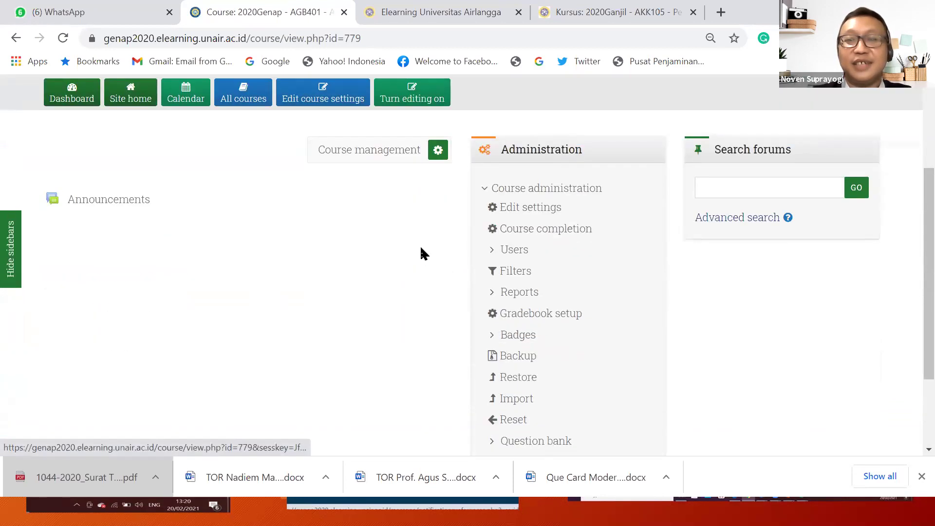
{"action": "scroll", "coordinate": [422, 251], "scroll_direction": "down", "scroll_amount": 3}
{"action": "scroll", "coordinate": [422, 250], "scroll_direction": "up", "scroll_amount": 5}
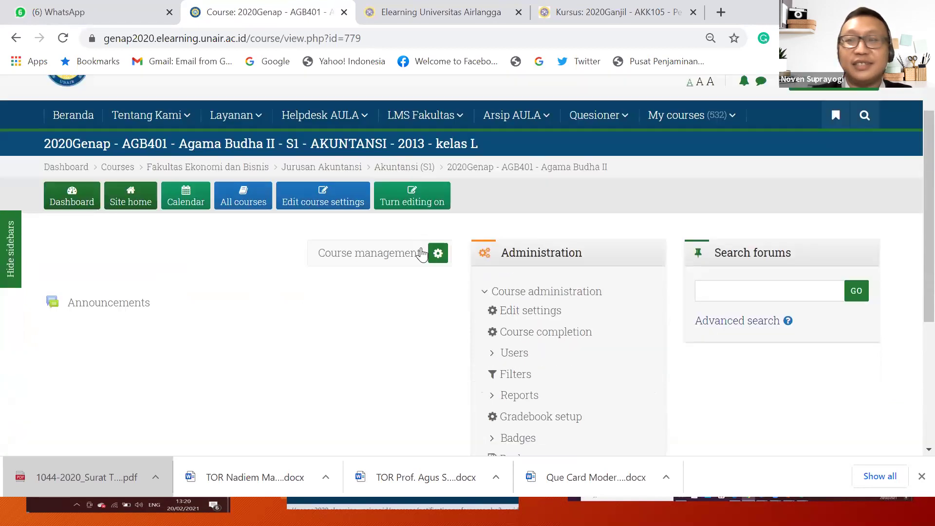
{"action": "left_click", "coordinate": [428, 200]}
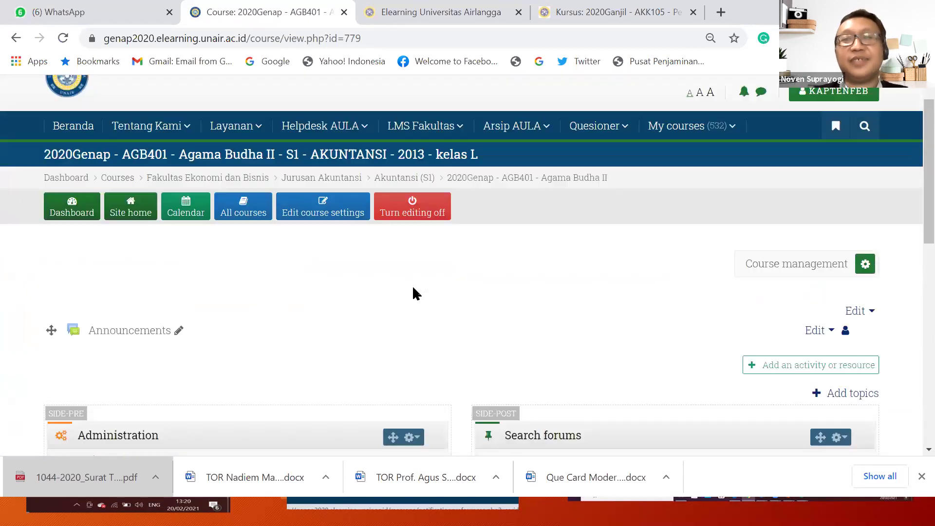
{"action": "scroll", "coordinate": [537, 282], "scroll_direction": "down", "scroll_amount": 3}
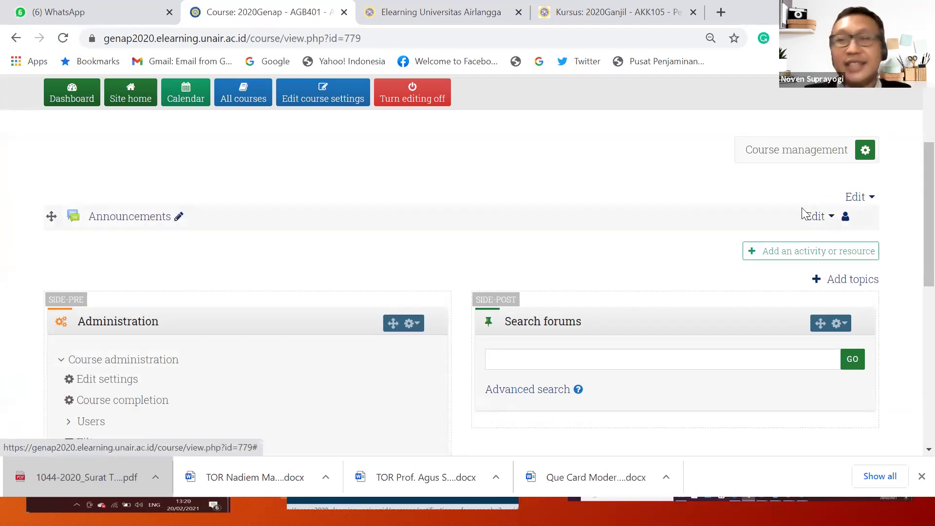
{"action": "scroll", "coordinate": [613, 276], "scroll_direction": "up", "scroll_amount": 2}
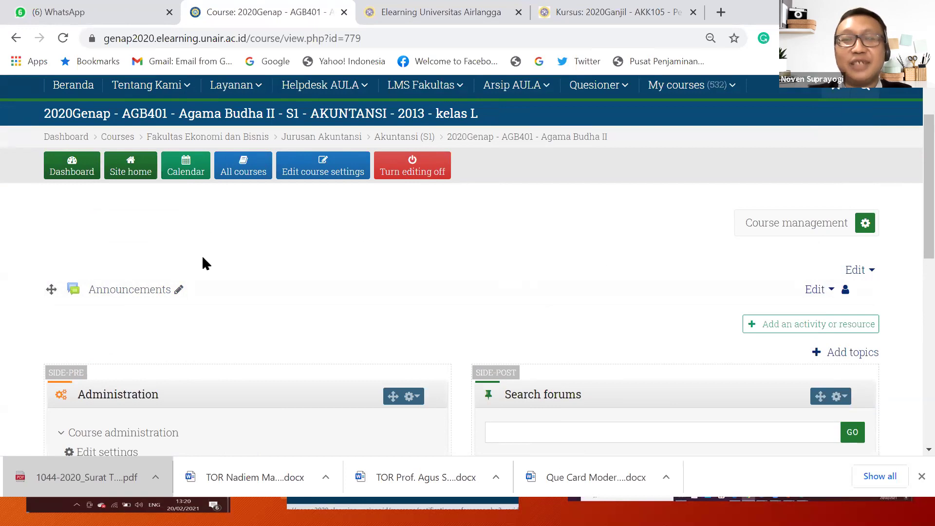
{"action": "scroll", "coordinate": [201, 256], "scroll_direction": "down", "scroll_amount": 2}
{"action": "scroll", "coordinate": [202, 255], "scroll_direction": "up", "scroll_amount": 2}
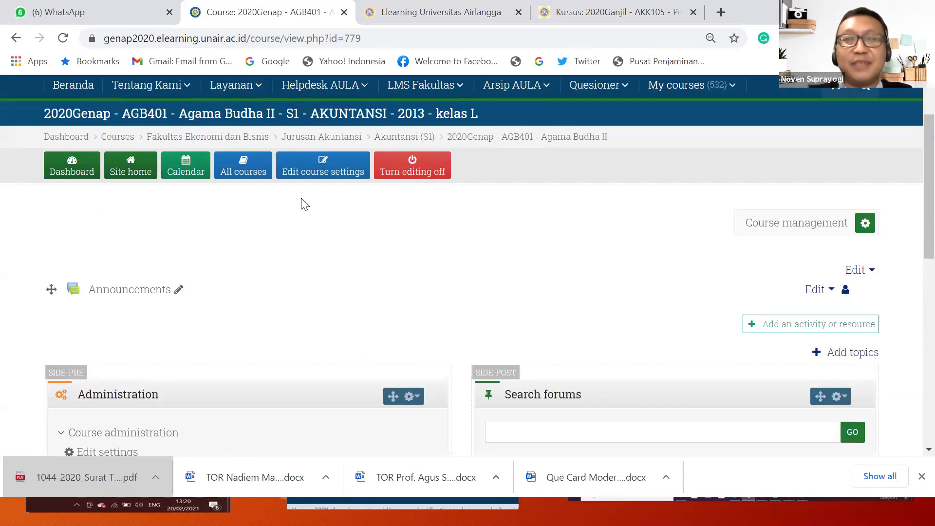
Switch to the open 2020Ganjil AKK105 Pengantar Akuntansi kelas D course and examine its introductory infographic
{"action": "left_click", "coordinate": [619, 12]}
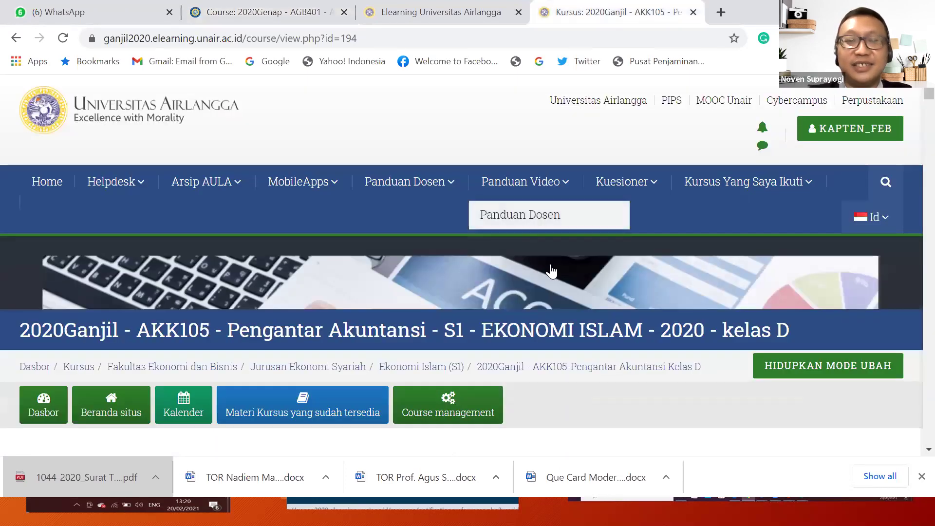
{"action": "scroll", "coordinate": [551, 271], "scroll_direction": "down", "scroll_amount": 5}
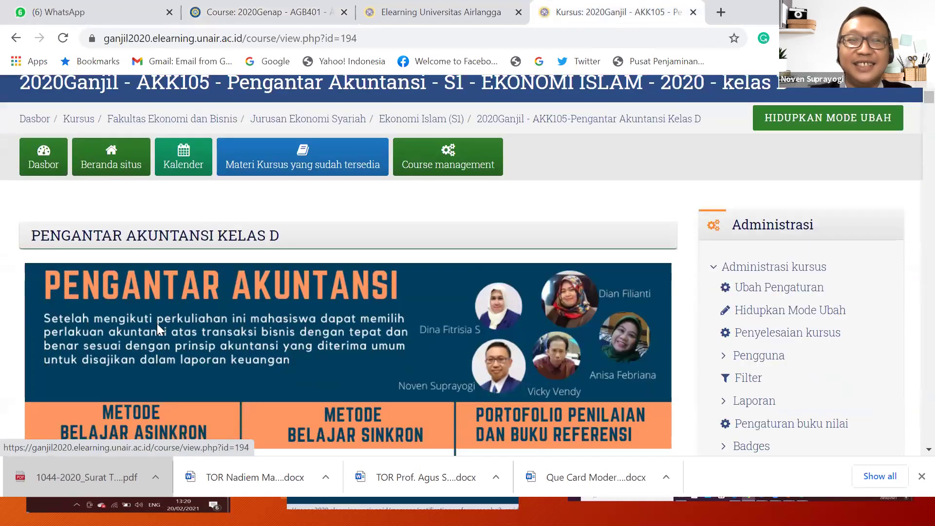
{"action": "scroll", "coordinate": [370, 253], "scroll_direction": "down", "scroll_amount": 3}
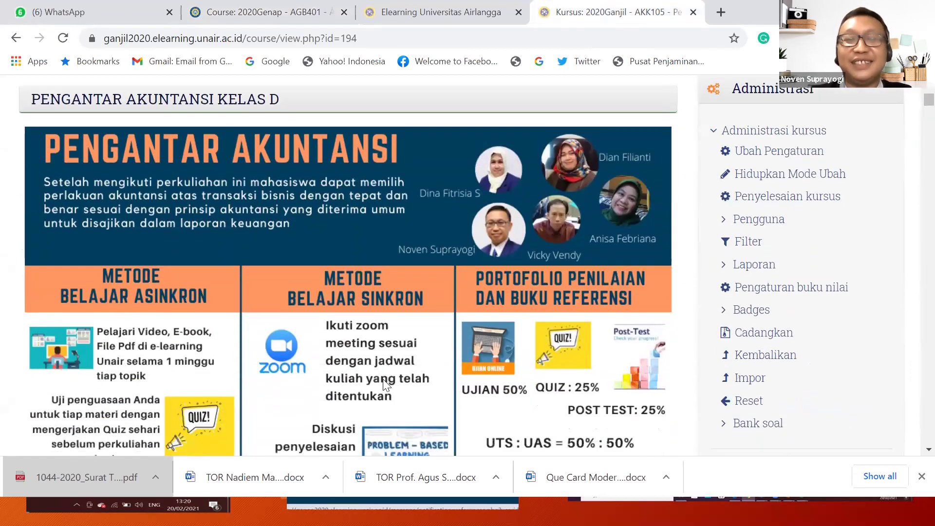
{"action": "scroll", "coordinate": [394, 236], "scroll_direction": "down", "scroll_amount": 1}
{"action": "scroll", "coordinate": [271, 303], "scroll_direction": "down", "scroll_amount": 6}
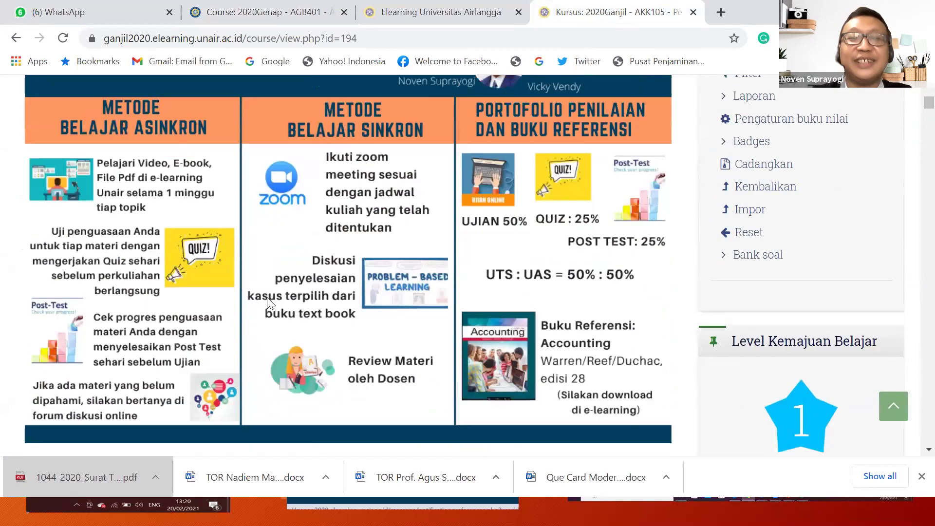
{"action": "scroll", "coordinate": [326, 291], "scroll_direction": "up", "scroll_amount": 8}
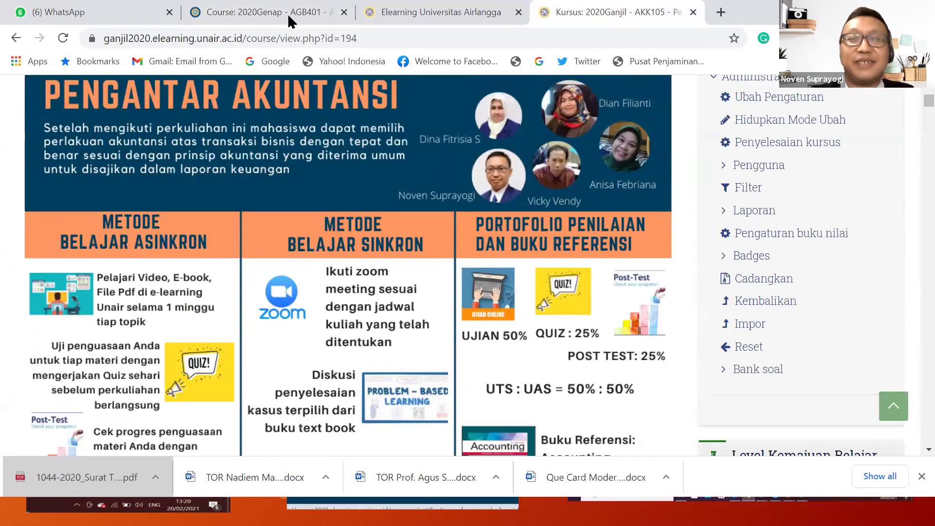
Compare the AGB401 course page with the Pengantar Akuntansi course's infographic, ending on the AGB401 page
{"action": "key", "text": "ctrl+2"}
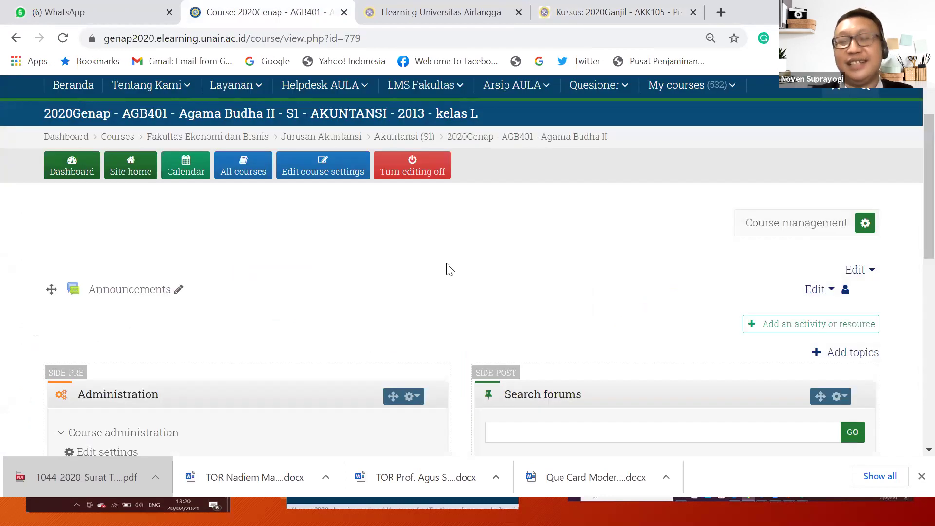
{"action": "key", "text": "ctrl+4"}
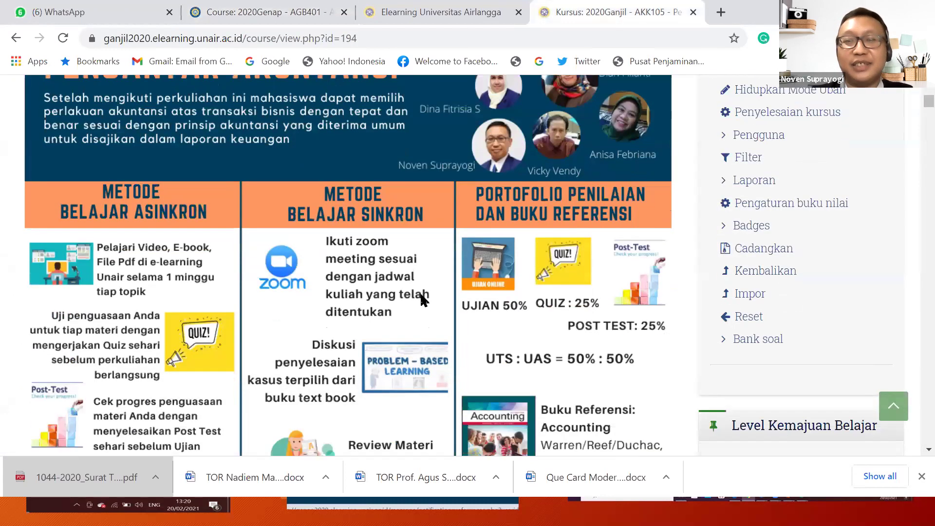
{"action": "scroll", "coordinate": [421, 300], "scroll_direction": "down", "scroll_amount": 4}
{"action": "scroll", "coordinate": [420, 293], "scroll_direction": "up", "scroll_amount": 4}
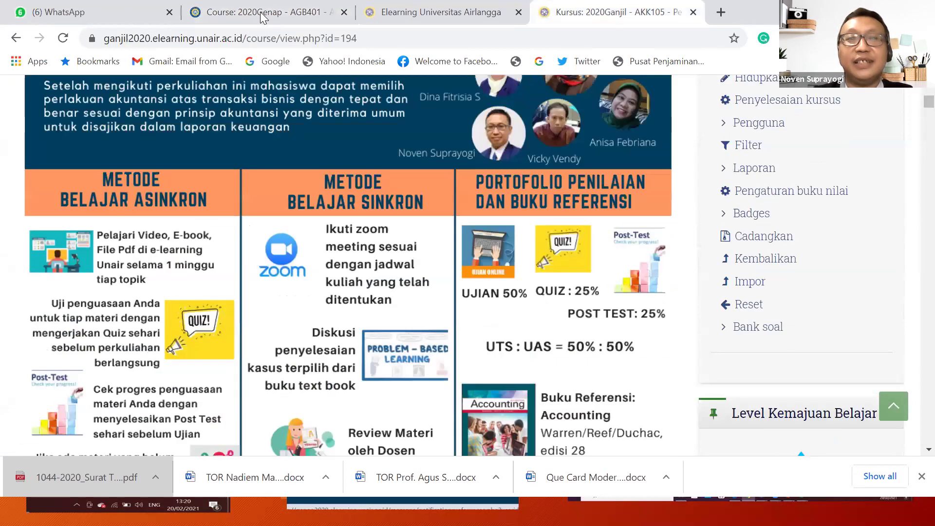
{"action": "scroll", "coordinate": [685, 286], "scroll_direction": "up", "scroll_amount": 5}
{"action": "key", "text": "ctrl+2"}
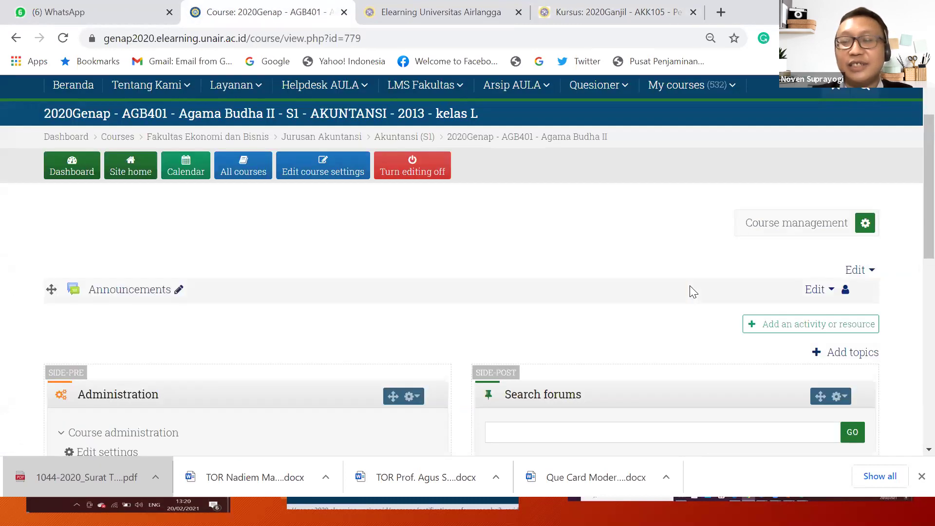
Examine the activity and resource types that can be added to the AGB401 course, then close the chooser
{"action": "left_click", "coordinate": [773, 331]}
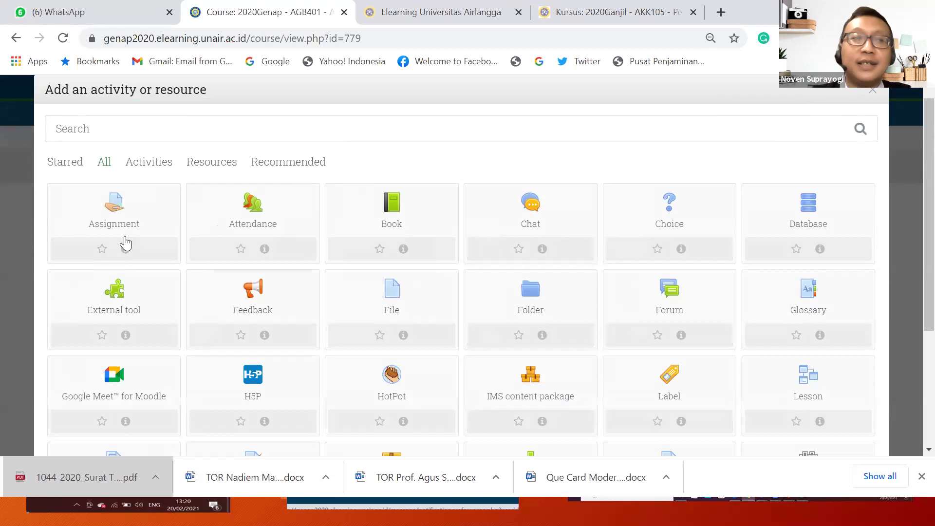
{"action": "scroll", "coordinate": [715, 397], "scroll_direction": "down", "scroll_amount": 3}
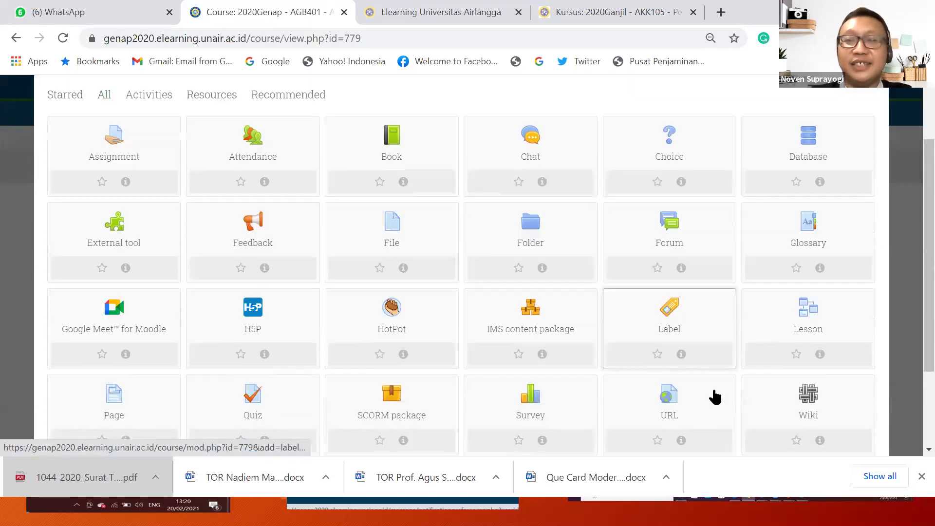
{"action": "scroll", "coordinate": [714, 394], "scroll_direction": "up", "scroll_amount": 3}
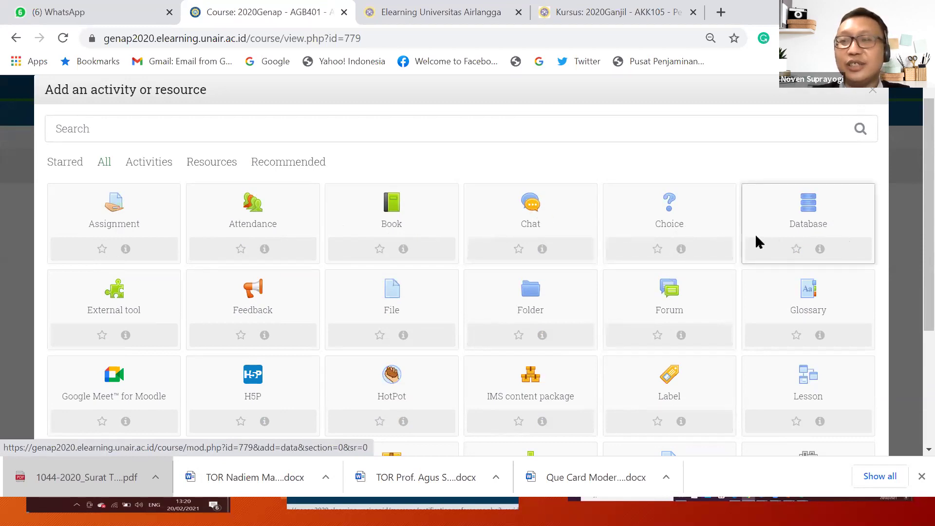
{"action": "scroll", "coordinate": [664, 320], "scroll_direction": "down", "scroll_amount": 1}
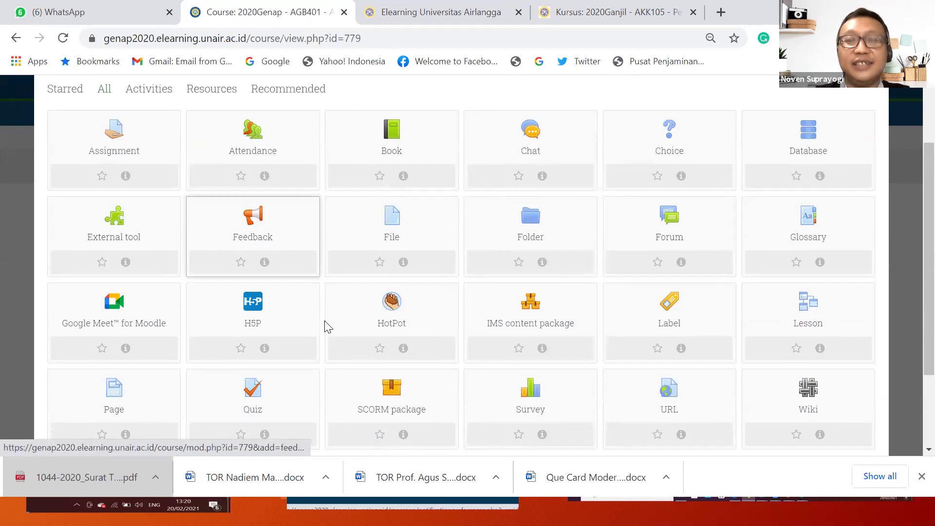
{"action": "scroll", "coordinate": [327, 323], "scroll_direction": "down", "scroll_amount": 1}
{"action": "scroll", "coordinate": [389, 246], "scroll_direction": "up", "scroll_amount": 1}
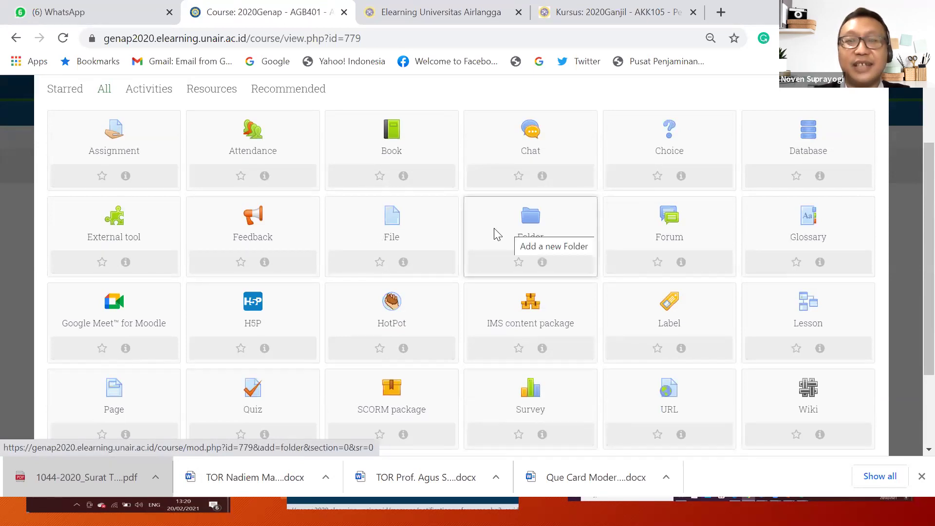
{"action": "scroll", "coordinate": [478, 256], "scroll_direction": "down", "scroll_amount": 1}
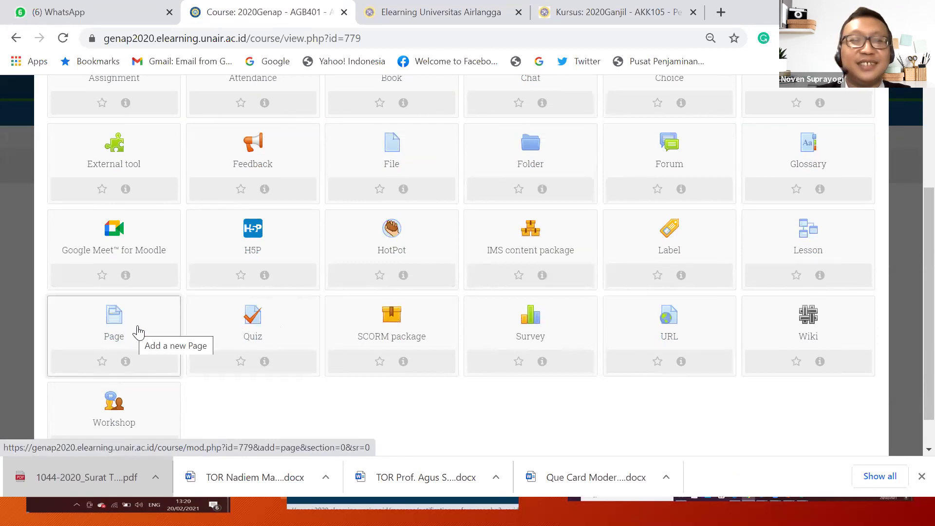
{"action": "scroll", "coordinate": [350, 344], "scroll_direction": "up", "scroll_amount": 3}
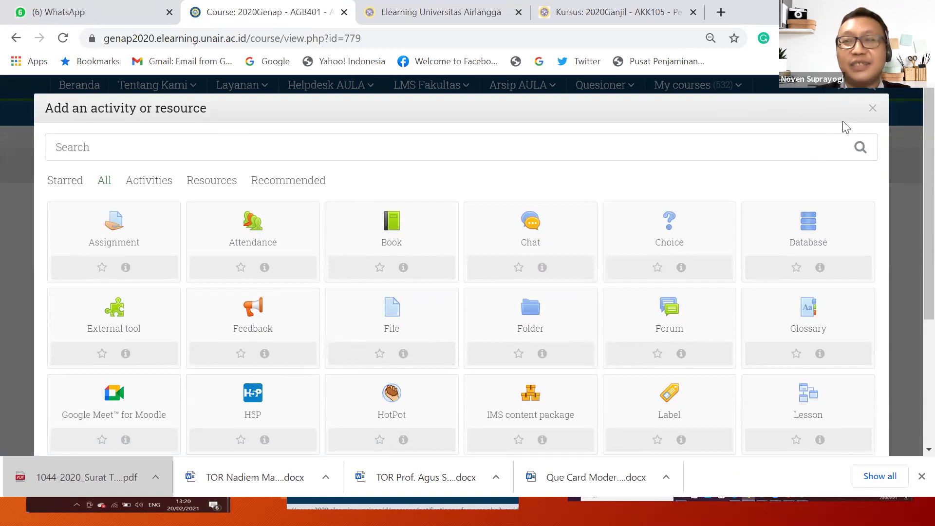
{"action": "left_click", "coordinate": [872, 109]}
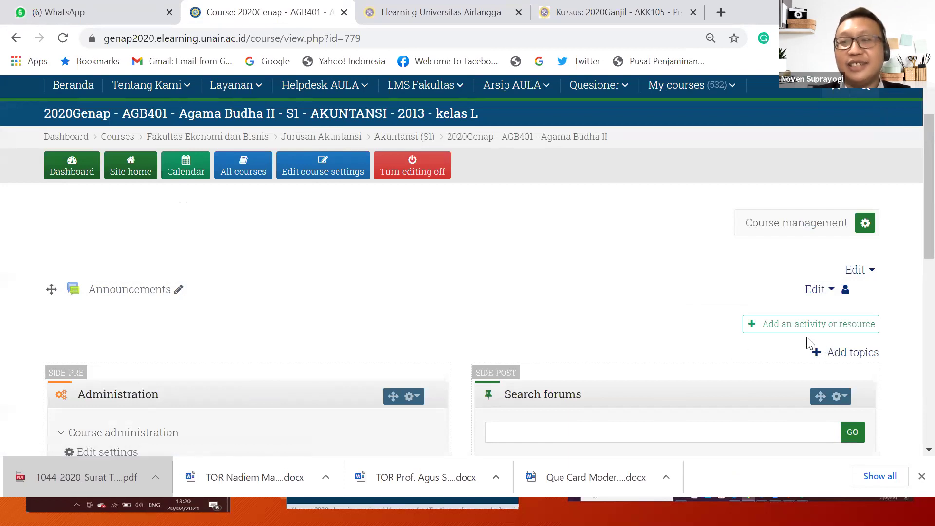
Add several topics to the AGB401 course below the Announcements section and look over the new sections
{"action": "left_click", "coordinate": [825, 356]}
{"action": "left_click", "coordinate": [445, 141]}
{"action": "left_click", "coordinate": [445, 141]}
{"action": "left_click", "coordinate": [524, 191]}
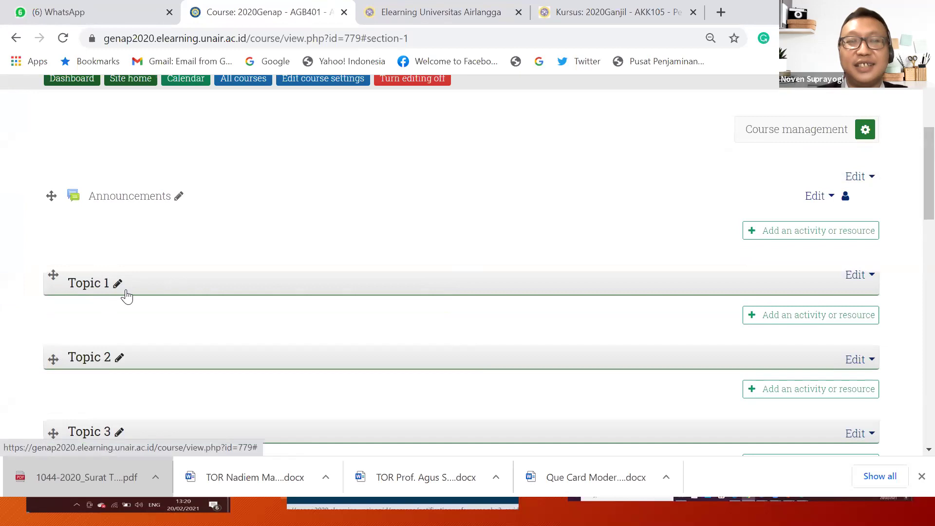
{"action": "scroll", "coordinate": [122, 357], "scroll_direction": "down", "scroll_amount": 3}
{"action": "scroll", "coordinate": [126, 354], "scroll_direction": "down", "scroll_amount": 3}
{"action": "scroll", "coordinate": [125, 354], "scroll_direction": "up", "scroll_amount": 6}
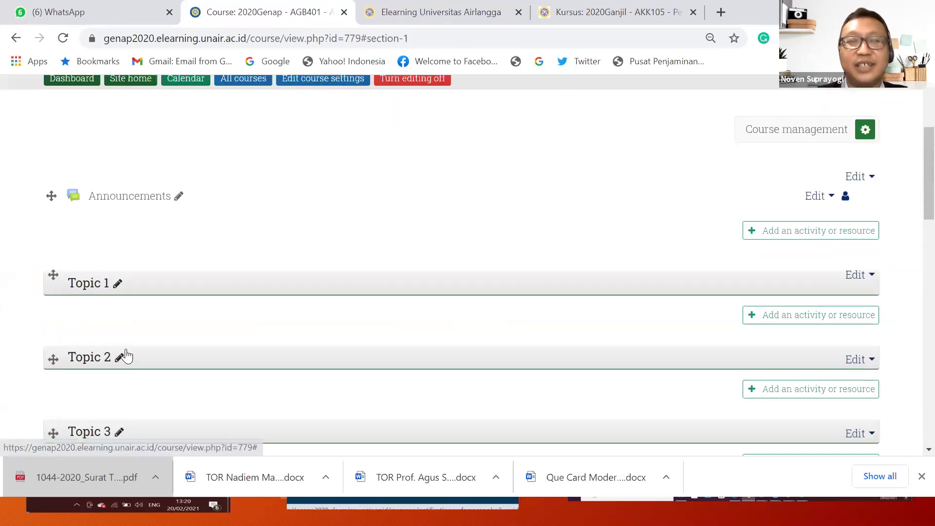
Rename Topic 1 as "TM 1: TEST"
{"action": "left_click", "coordinate": [117, 288]}
{"action": "type", "text": "TM "}
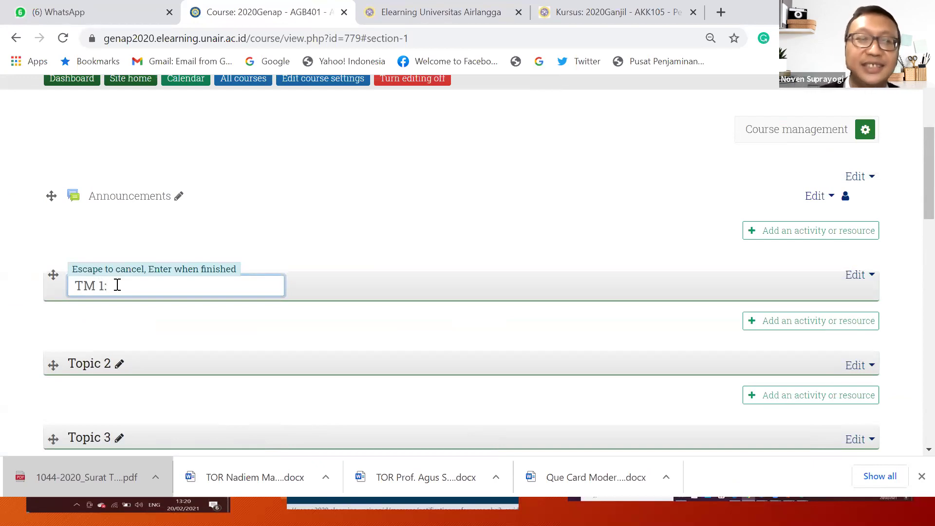
{"action": "type", "text": "1:"}
{"action": "key", "text": "Return"}
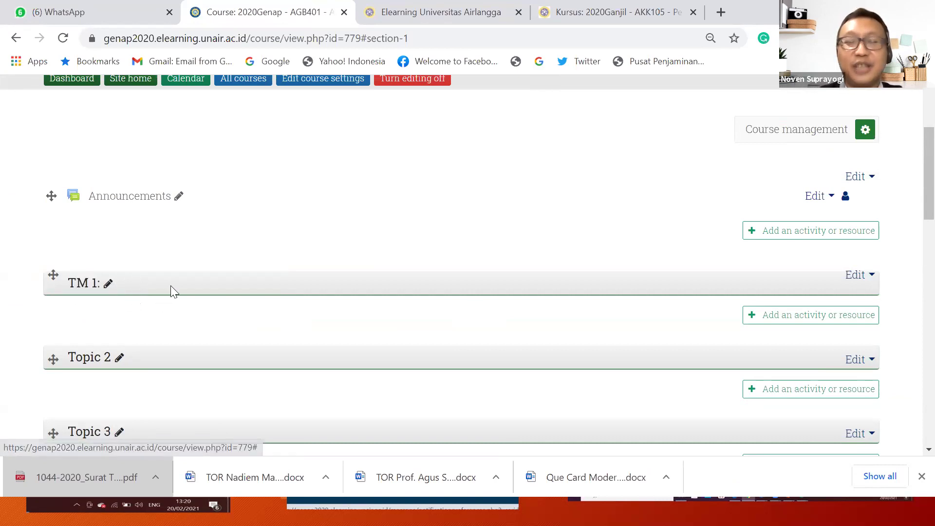
{"action": "left_click", "coordinate": [108, 284]}
{"action": "left_click", "coordinate": [122, 285]}
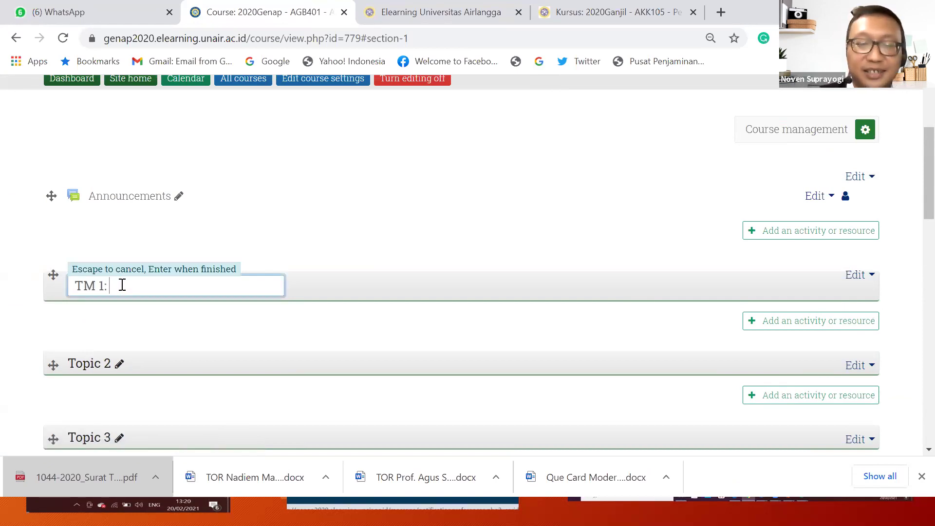
{"action": "type", "text": "TEST"}
{"action": "key", "text": "Return"}
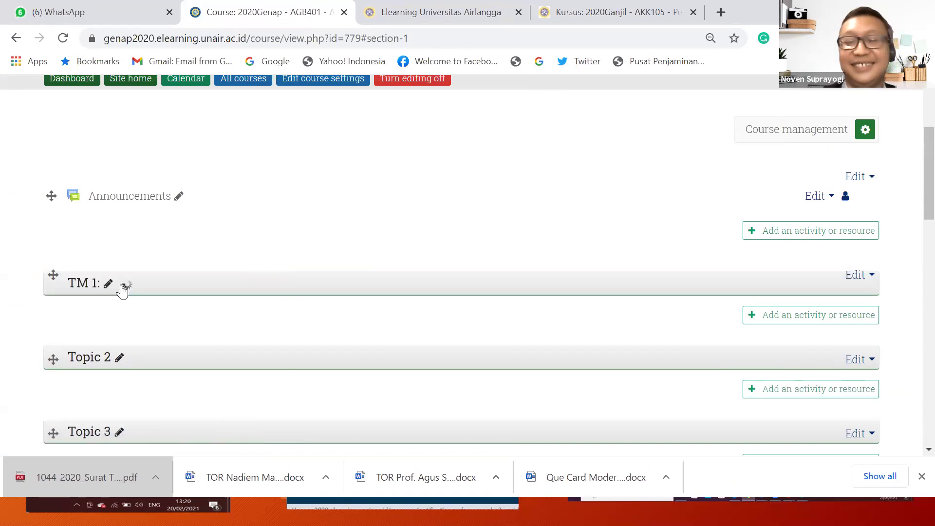
Open the TM 1: TEST topic for editing and enter "Capaian belajana" as the first line of its summary
{"action": "left_click", "coordinate": [857, 276]}
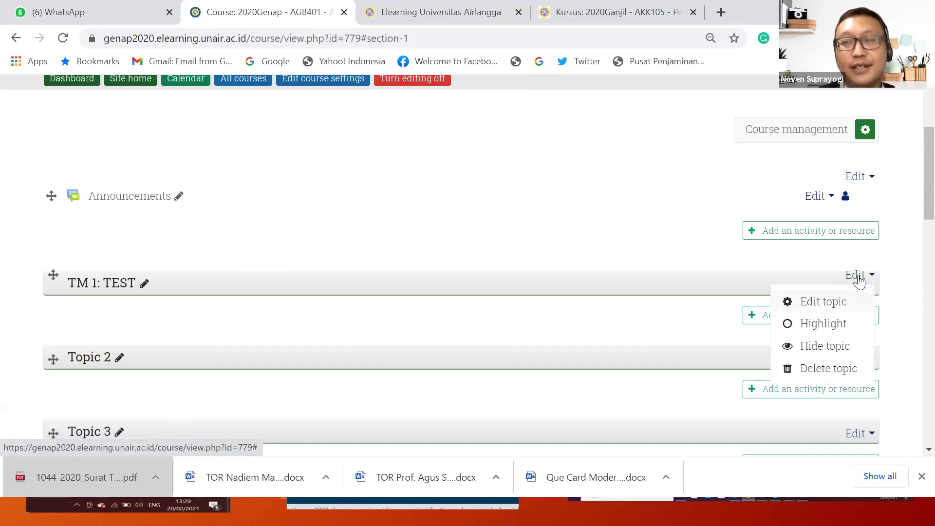
{"action": "left_click", "coordinate": [838, 303]}
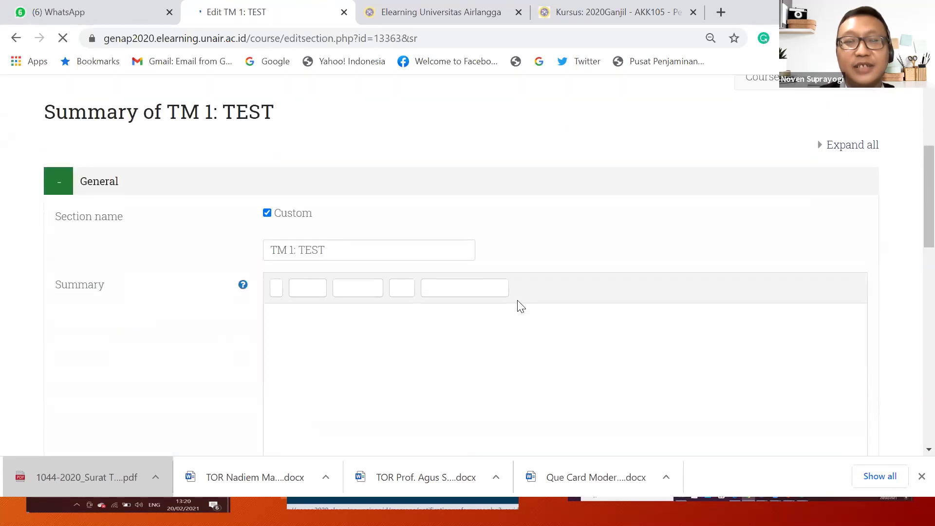
{"action": "scroll", "coordinate": [518, 307], "scroll_direction": "down", "scroll_amount": 4}
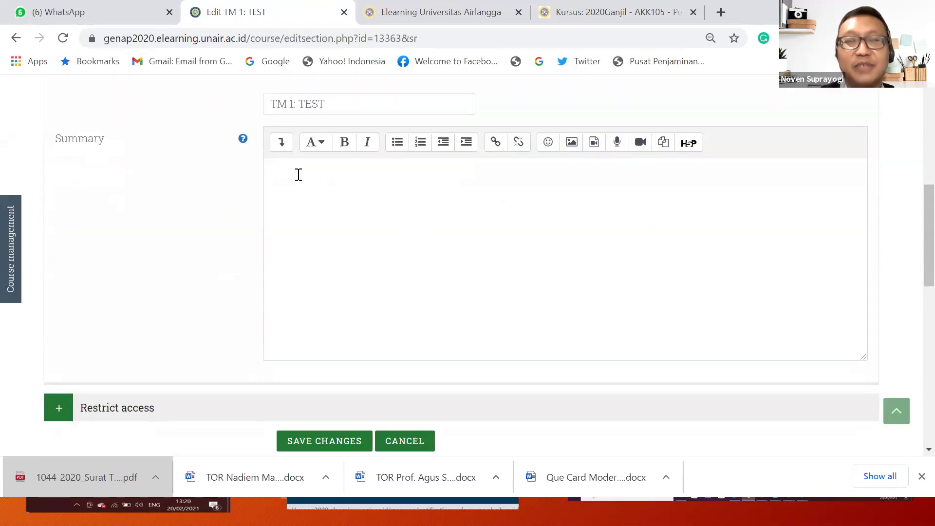
{"action": "type", "text": "D"}
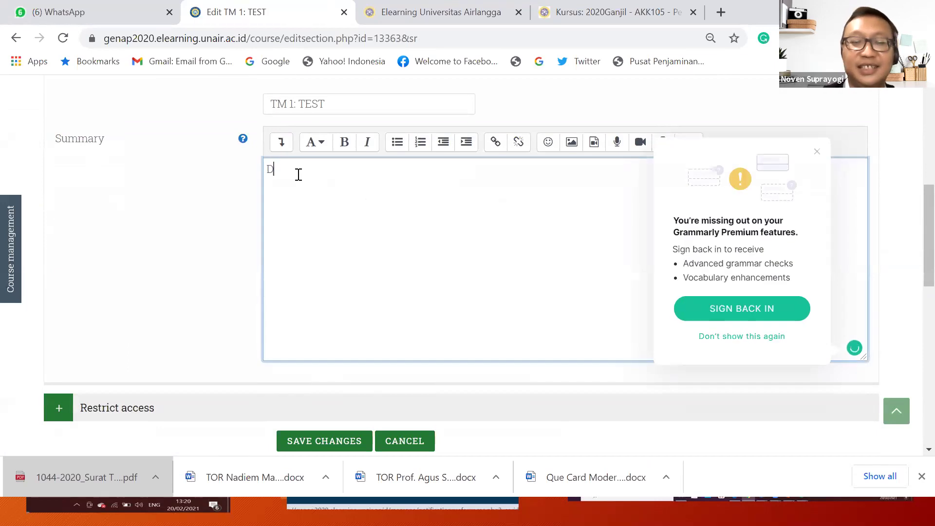
{"action": "type", "text": "Capai"}
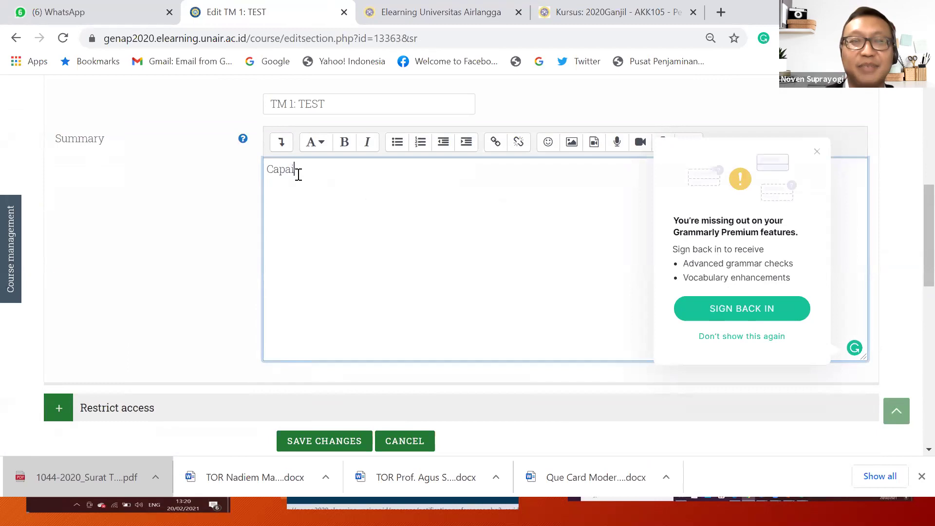
{"action": "type", "text": "an belaka"}
{"action": "key", "text": "BackSpace"}
{"action": "key", "text": "BackSpace"}
{"action": "type", "text": "jana "}
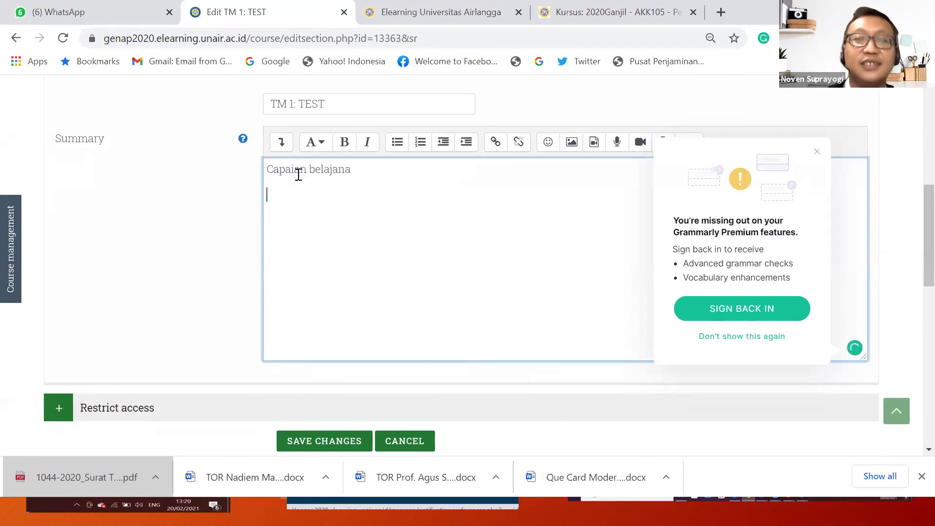
Add the lines "Topik", "Dosen" and "Jadwal Perkuliahan" to the topic's summary, and dismiss the Grammarly notice
{"action": "type", "text": "Topi"}
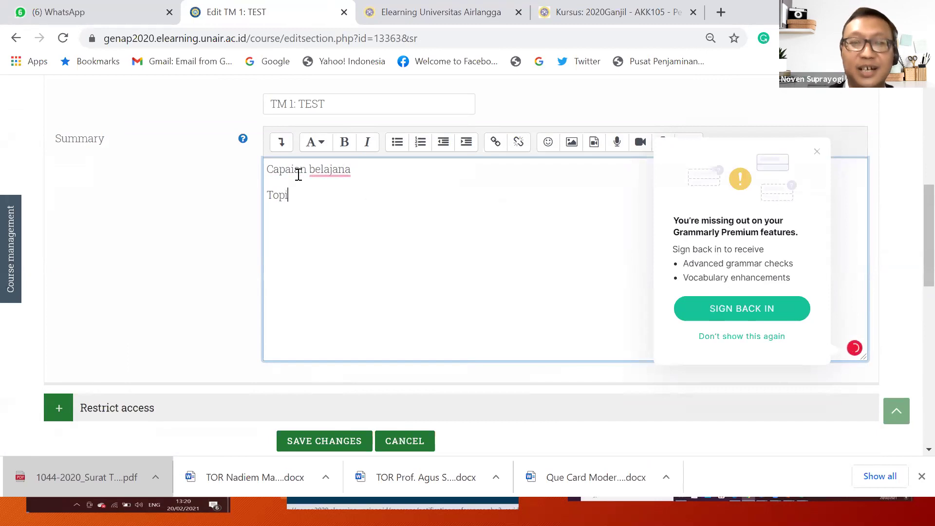
{"action": "type", "text": "k Dosen"}
{"action": "key", "text": "Return"}
{"action": "type", "text": "Jadwal"}
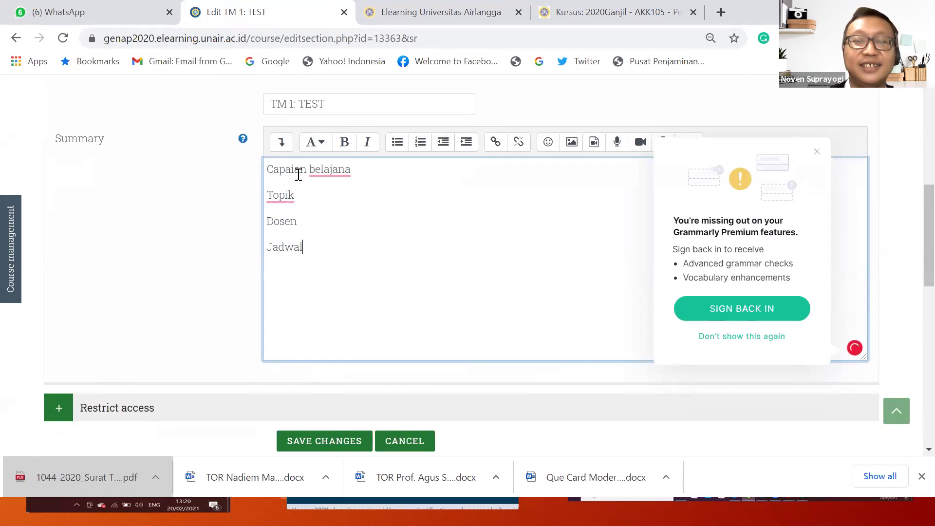
{"action": "type", "text": " Perkuliahan"}
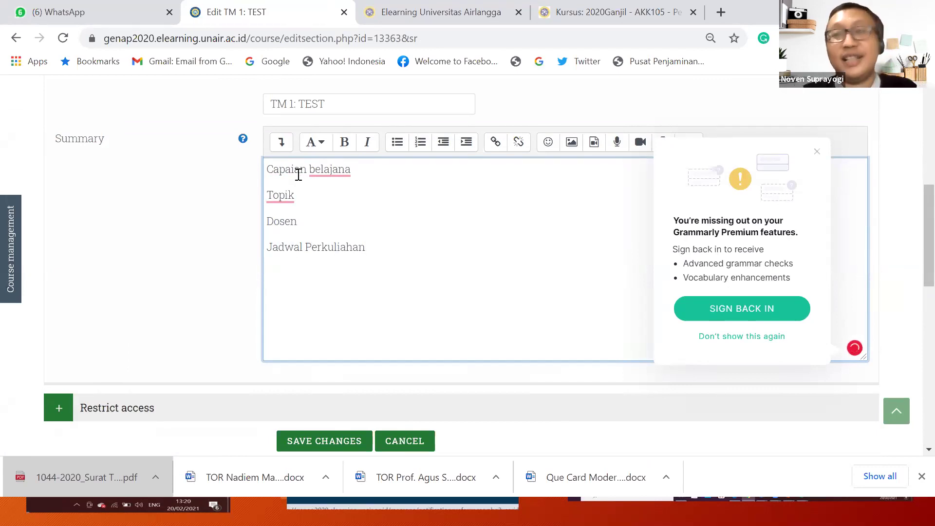
{"action": "left_click", "coordinate": [815, 153]}
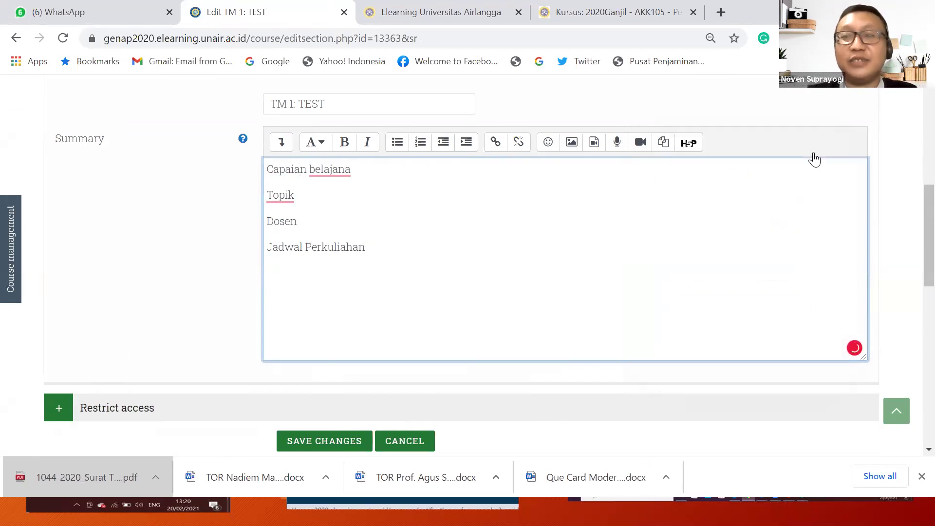
Add a date access restriction to the TM 1: TEST topic, with the condition that students must match it
{"action": "scroll", "coordinate": [517, 276], "scroll_direction": "down", "scroll_amount": 1}
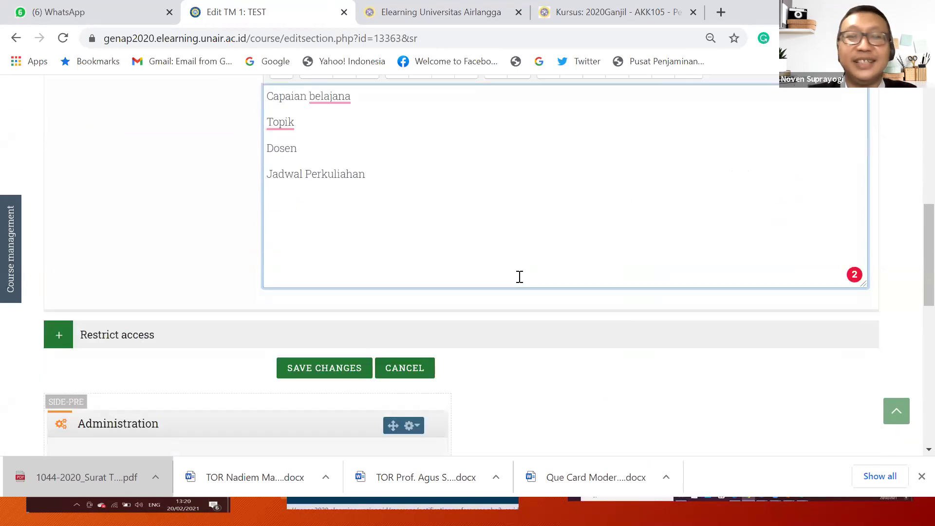
{"action": "left_click", "coordinate": [130, 343]}
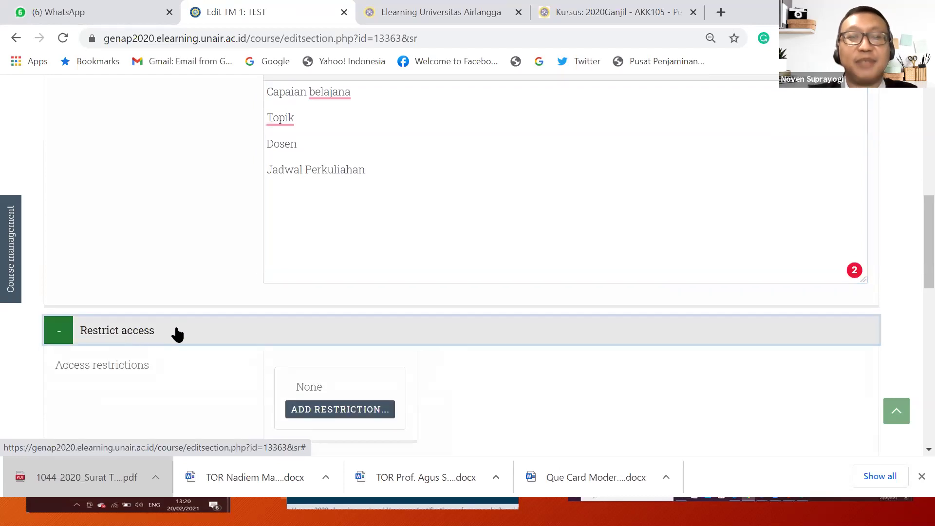
{"action": "scroll", "coordinate": [179, 333], "scroll_direction": "down", "scroll_amount": 2}
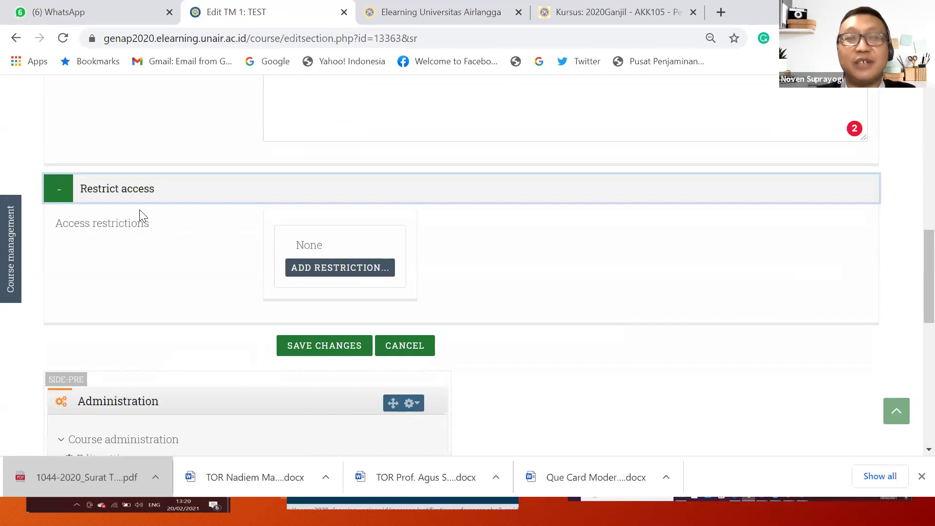
{"action": "left_click", "coordinate": [328, 269]}
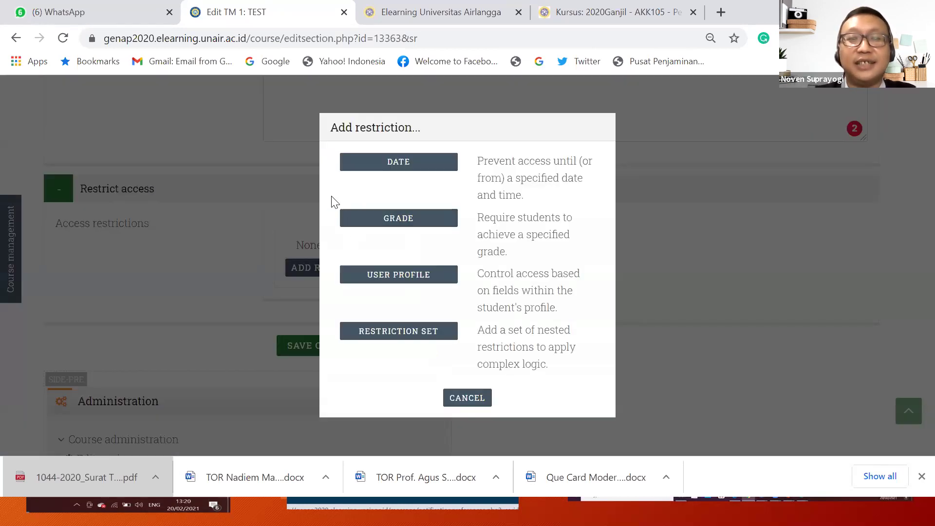
{"action": "left_click", "coordinate": [366, 166]}
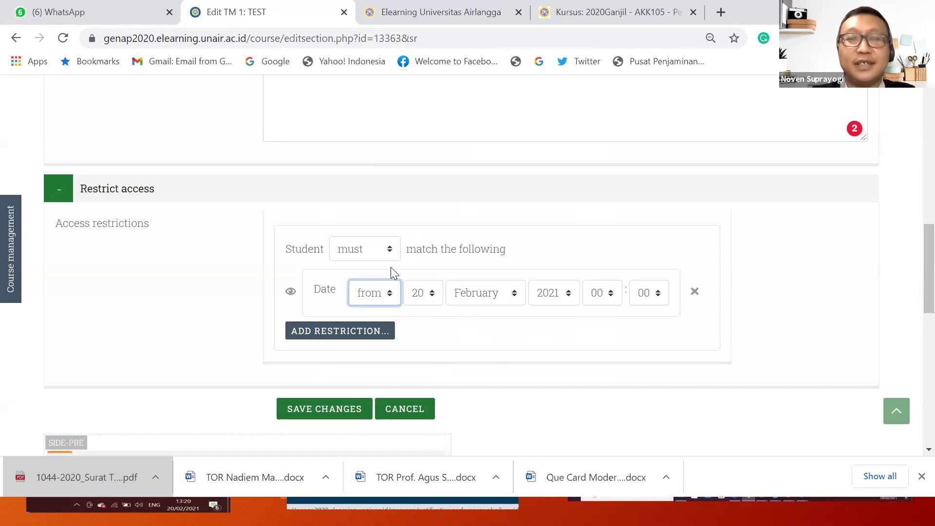
{"action": "left_click", "coordinate": [371, 253]}
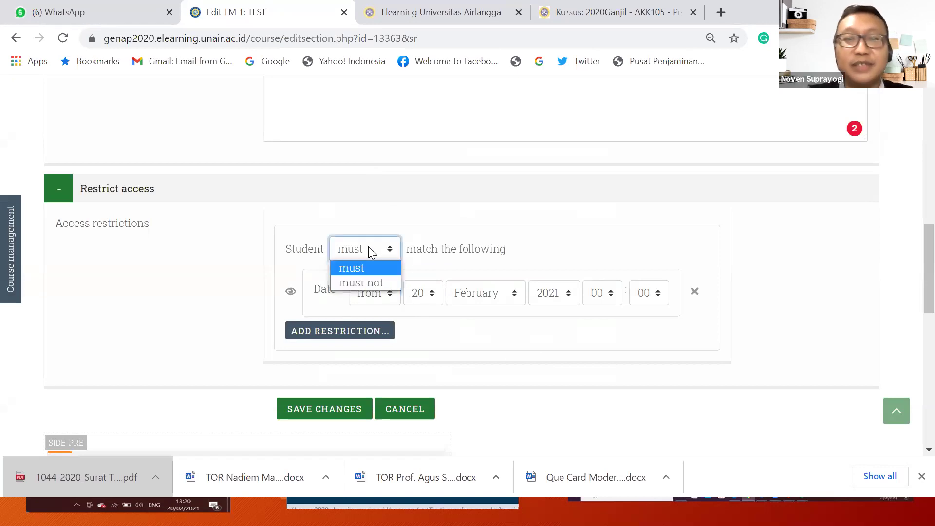
{"action": "left_click", "coordinate": [370, 269]}
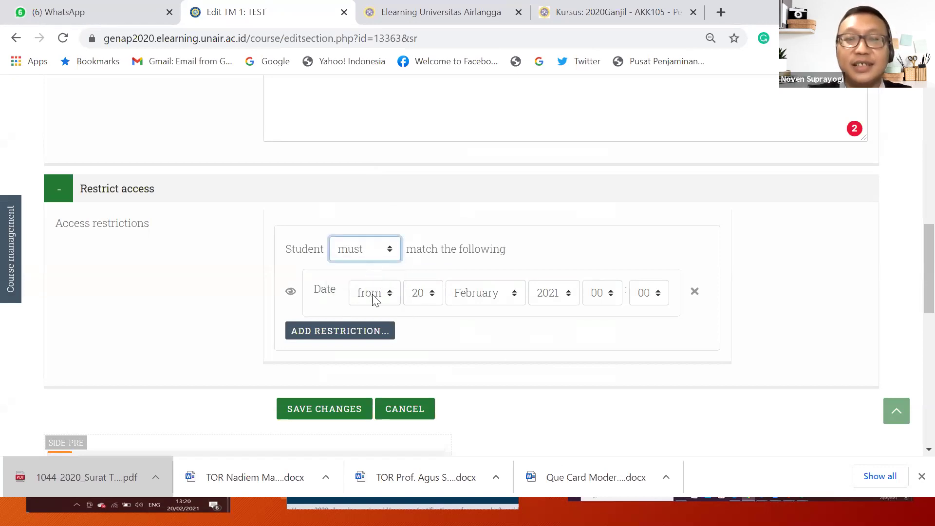
Set the TM 1: TEST topic's access restriction to start on 22 February 2021 and save the topic
{"action": "left_click", "coordinate": [417, 320]}
{"action": "scroll", "coordinate": [431, 302], "scroll_direction": "down", "scroll_amount": 2}
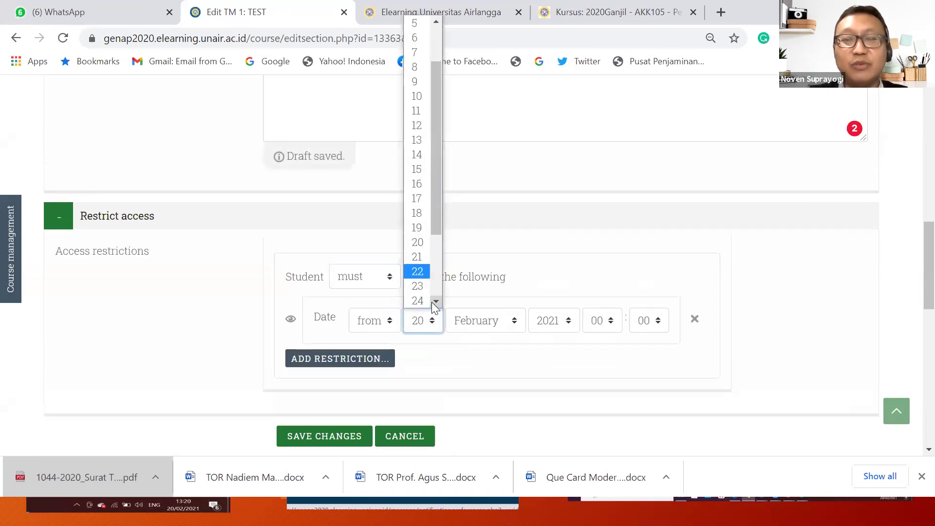
{"action": "left_click", "coordinate": [422, 272]}
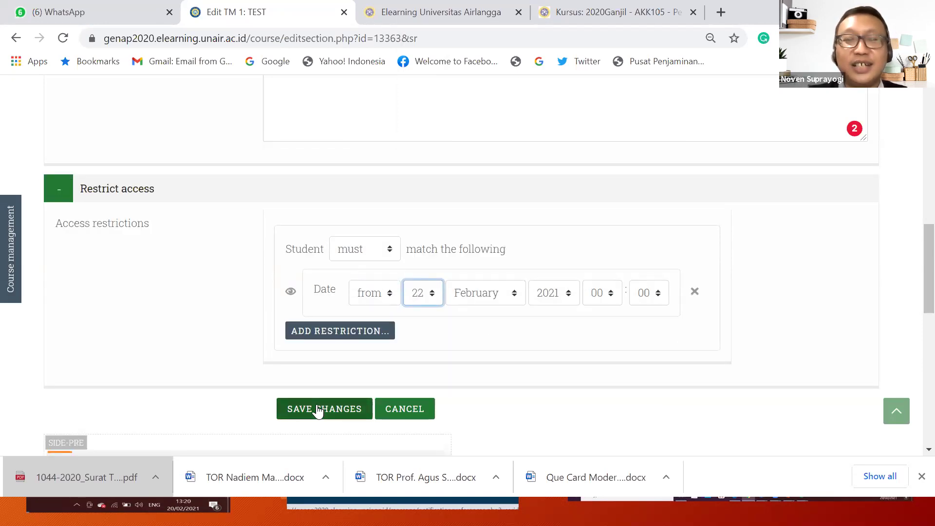
{"action": "left_click", "coordinate": [325, 336]}
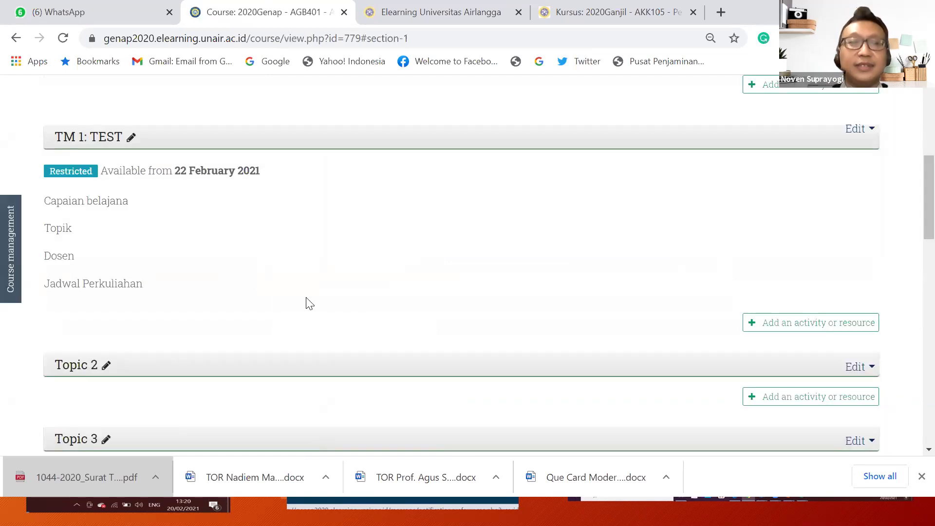
Browse the available activities and resources for the TM 1: TEST topic and start adding a File resource
{"action": "left_click", "coordinate": [816, 325]}
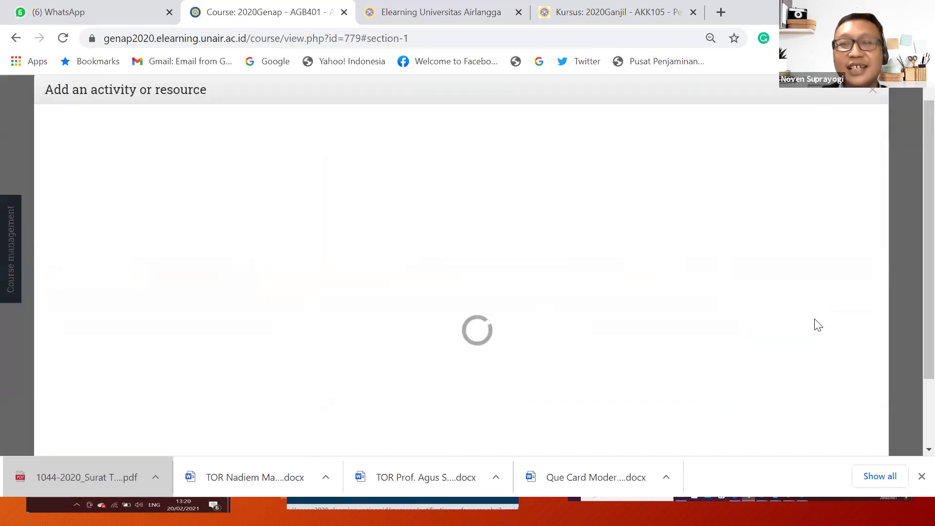
{"action": "scroll", "coordinate": [355, 319], "scroll_direction": "down", "scroll_amount": 2}
{"action": "scroll", "coordinate": [355, 323], "scroll_direction": "down", "scroll_amount": 2}
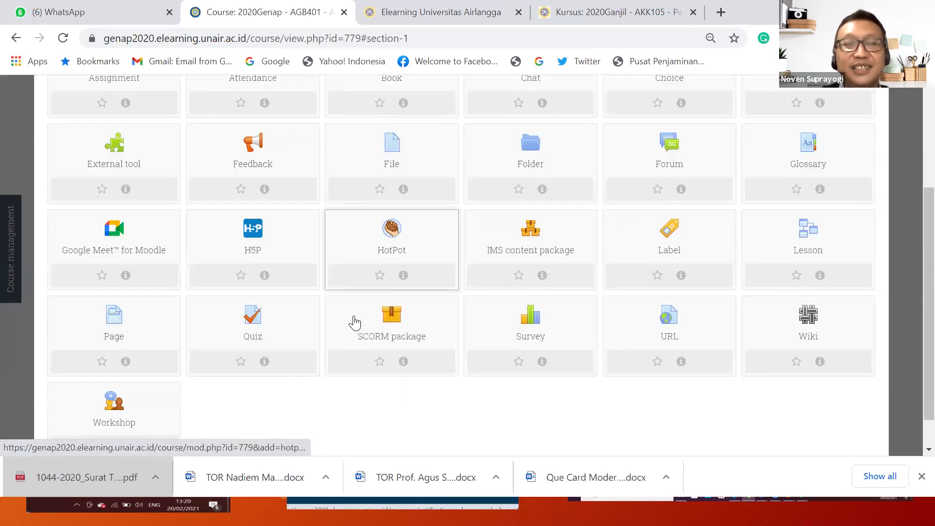
{"action": "scroll", "coordinate": [424, 349], "scroll_direction": "up", "scroll_amount": 2}
{"action": "scroll", "coordinate": [423, 348], "scroll_direction": "up", "scroll_amount": 2}
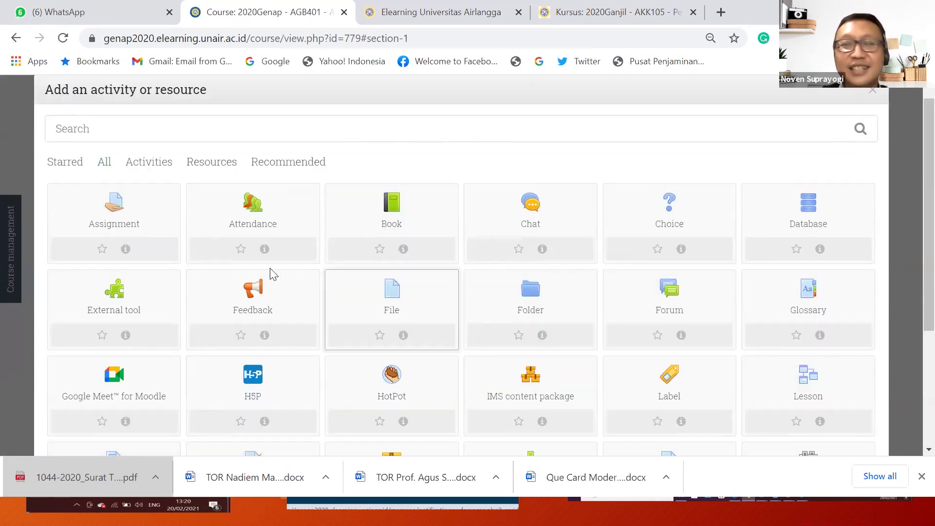
{"action": "scroll", "coordinate": [364, 273], "scroll_direction": "down", "scroll_amount": 2}
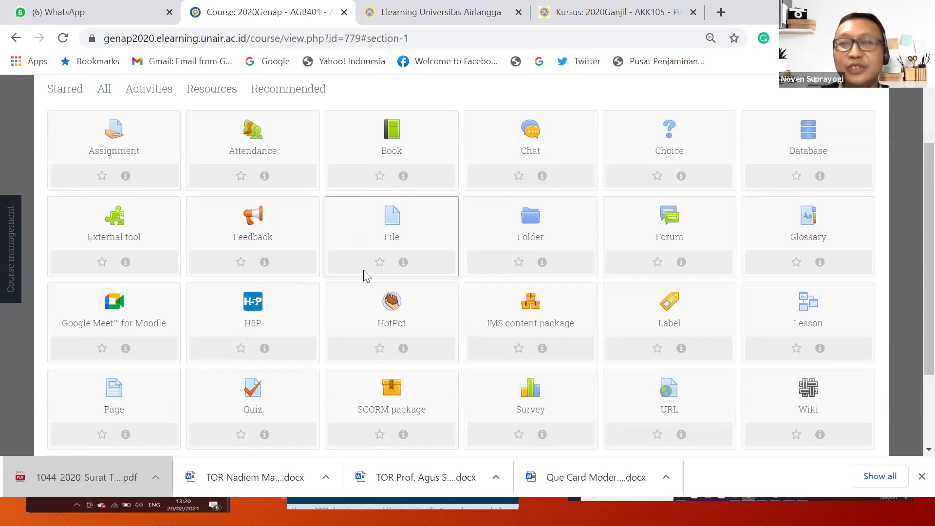
{"action": "left_click", "coordinate": [397, 226]}
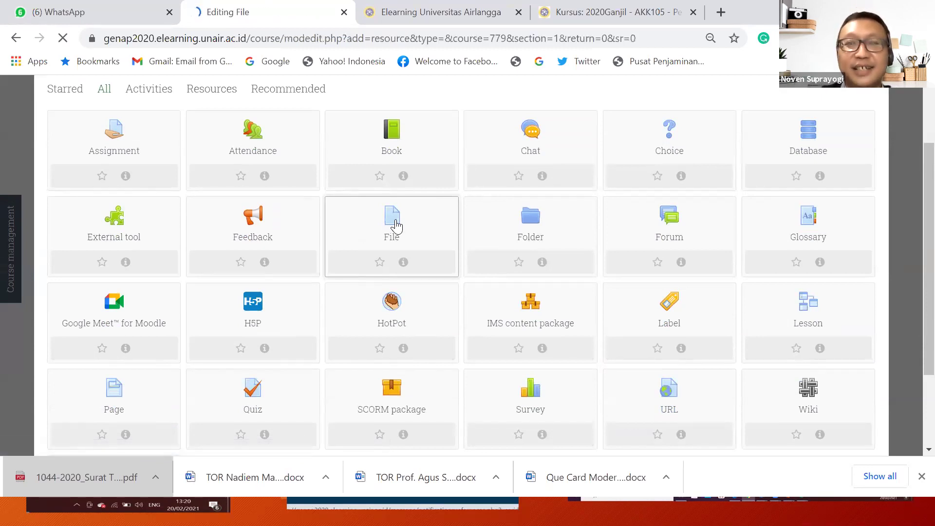
Name the file resource "Contoh File" and enter the description "Isi file tentang, silakan dibaca"
{"action": "scroll", "coordinate": [435, 342], "scroll_direction": "down", "scroll_amount": 5}
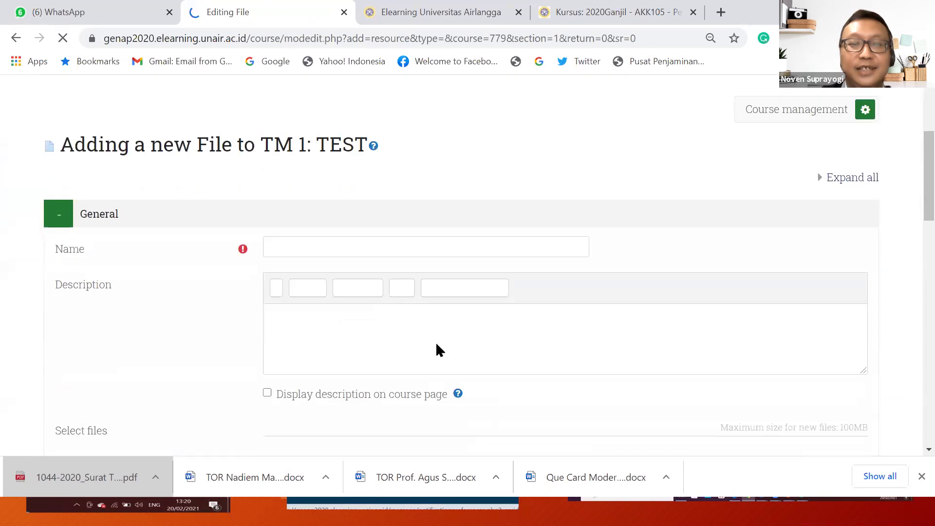
{"action": "left_click", "coordinate": [315, 222]}
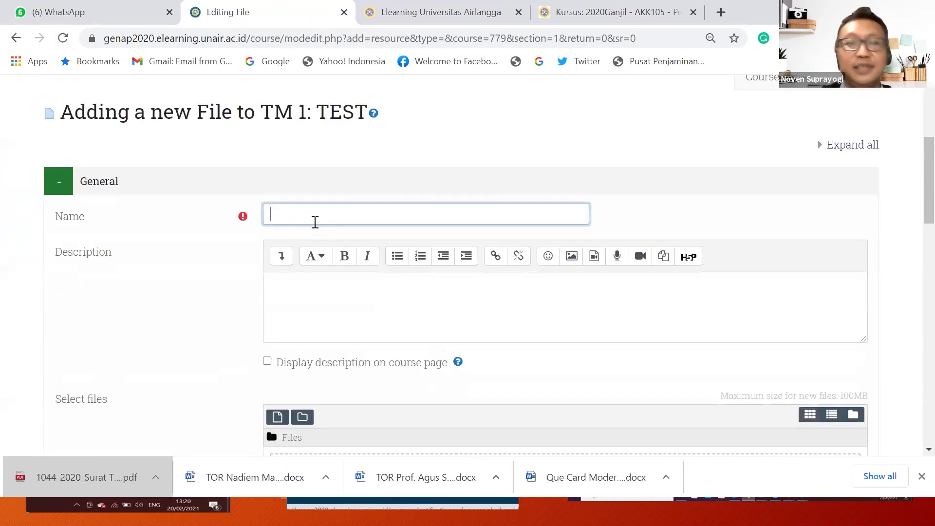
{"action": "type", "text": "Contoh File"}
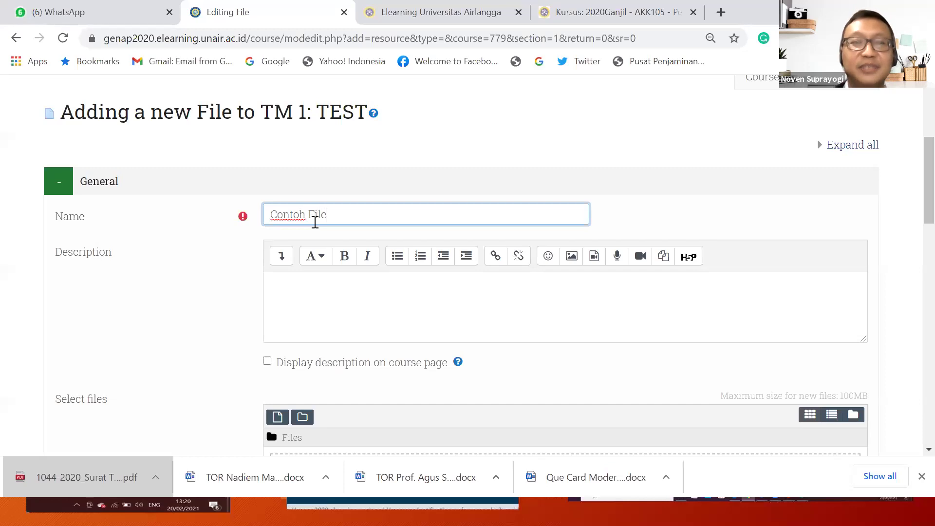
{"action": "scroll", "coordinate": [246, 329], "scroll_direction": "down", "scroll_amount": 1}
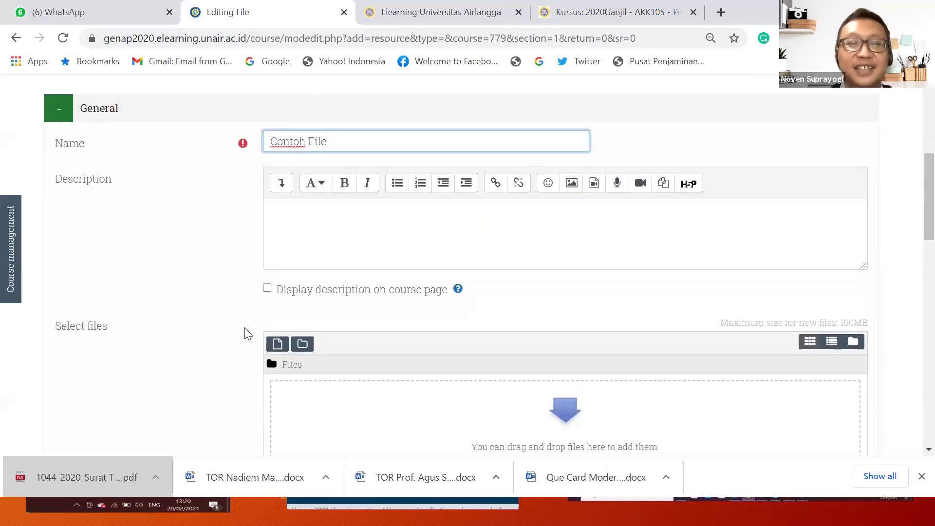
{"action": "left_click", "coordinate": [324, 221]}
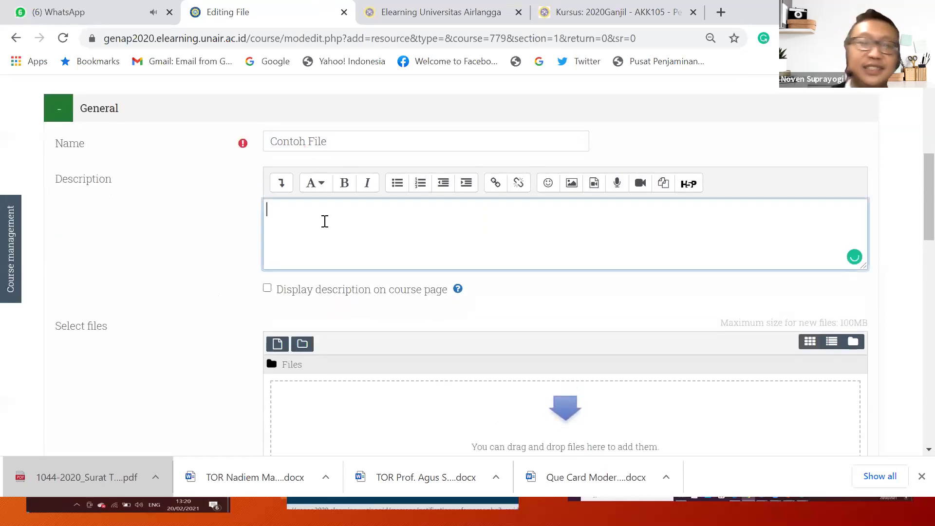
{"action": "type", "text": "Isi "}
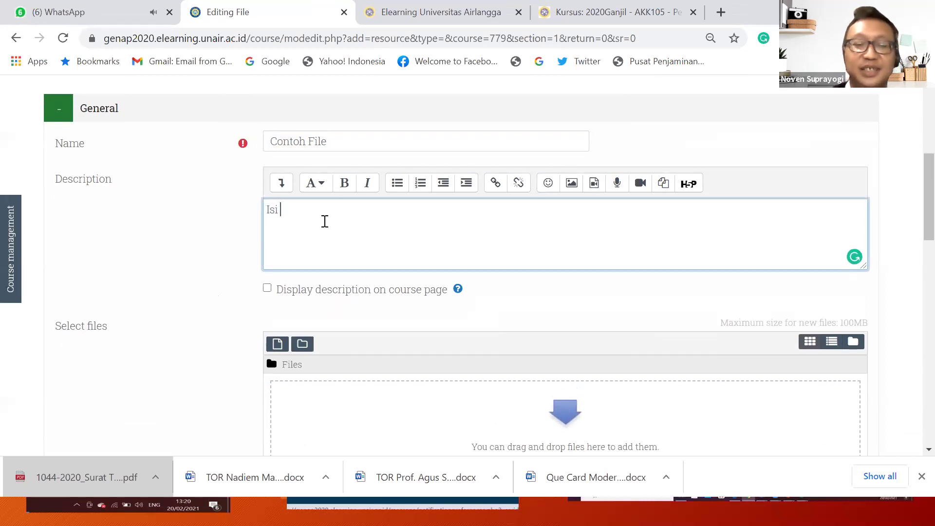
{"action": "type", "text": "file"}
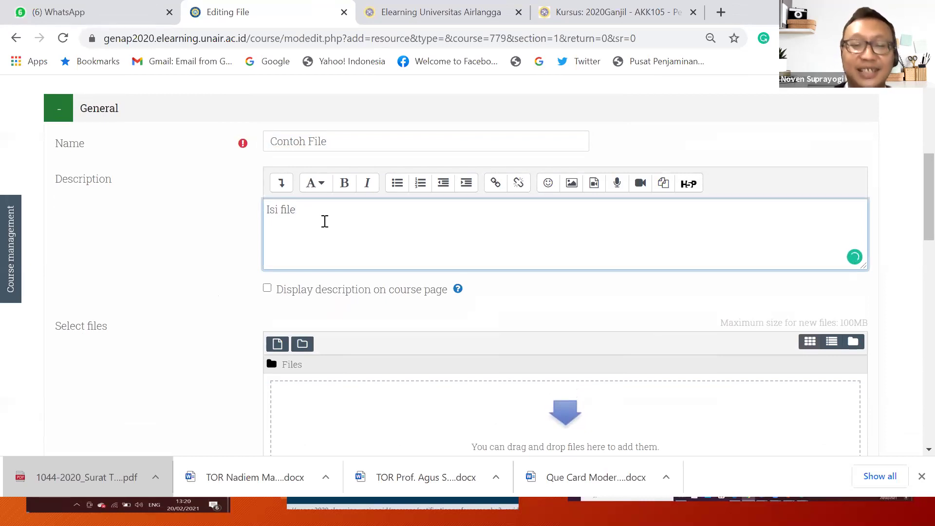
{"action": "type", "text": "tenta"}
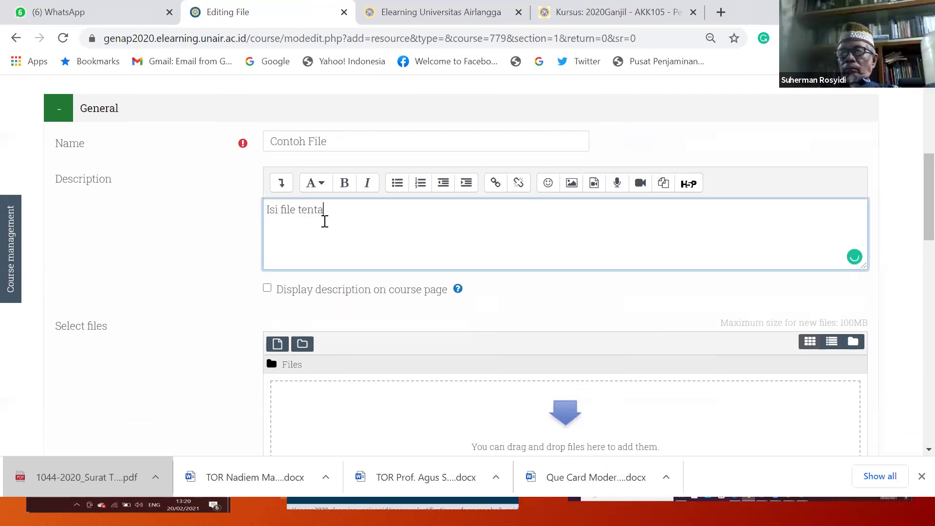
{"action": "type", "text": "ng, silakan dibaca"}
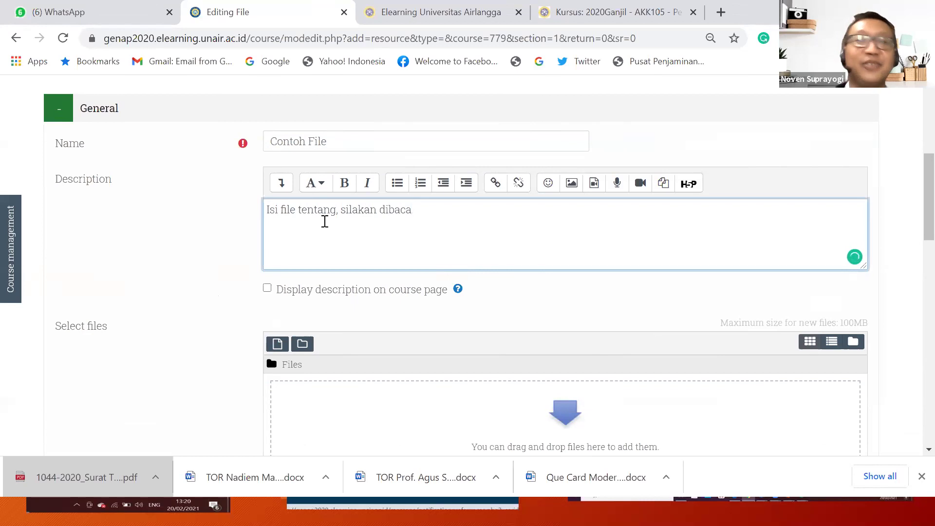
Enable displaying the description on the course page and add the downloaded 1044-2020_Surat PDF as the resource's file
{"action": "left_click", "coordinate": [267, 289]}
{"action": "scroll", "coordinate": [377, 319], "scroll_direction": "down", "scroll_amount": 3}
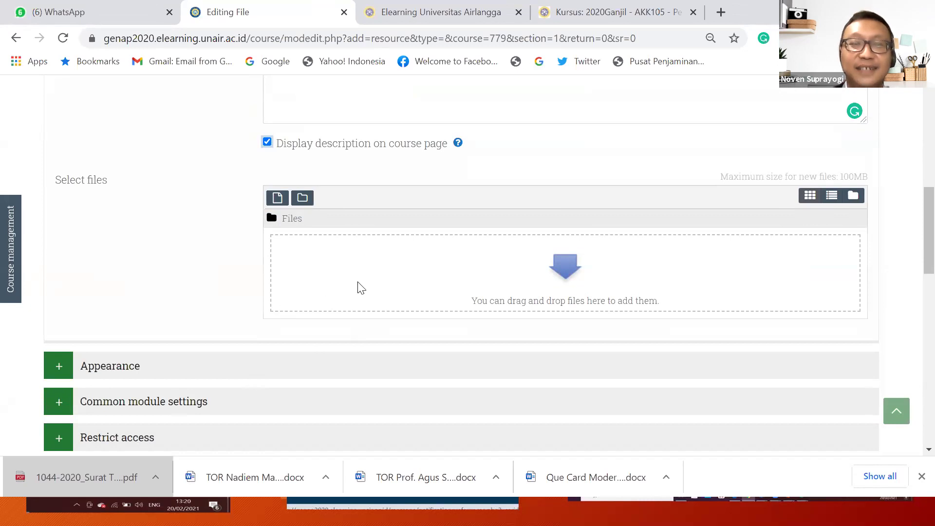
{"action": "left_click_drag", "start_coordinate": [91, 484], "coordinate": [340, 269]}
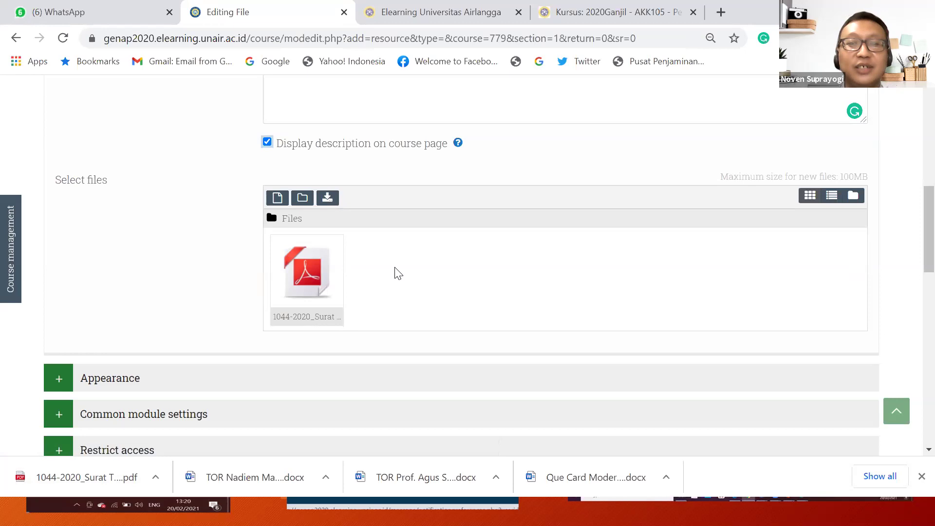
Set the file resource's display appearance to Embed
{"action": "scroll", "coordinate": [204, 324], "scroll_direction": "down", "scroll_amount": 1}
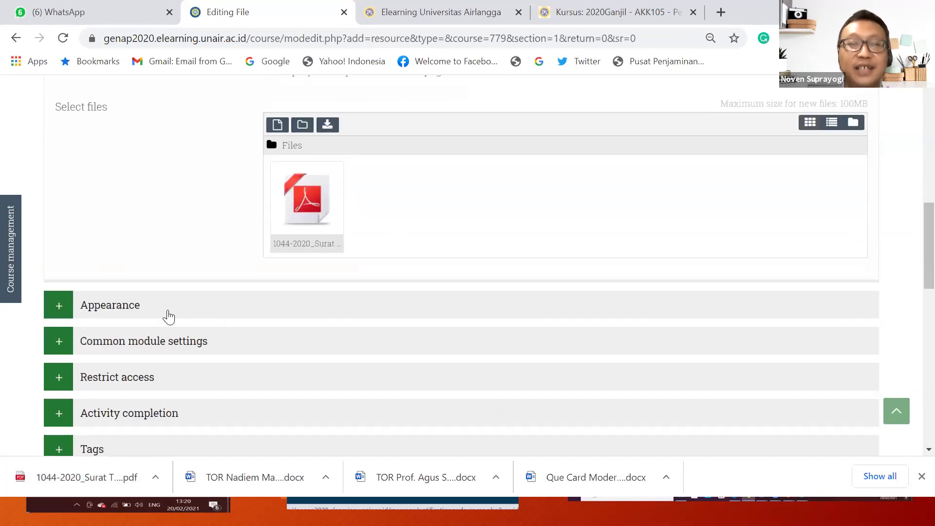
{"action": "left_click", "coordinate": [118, 309]}
{"action": "scroll", "coordinate": [295, 226], "scroll_direction": "down", "scroll_amount": 2}
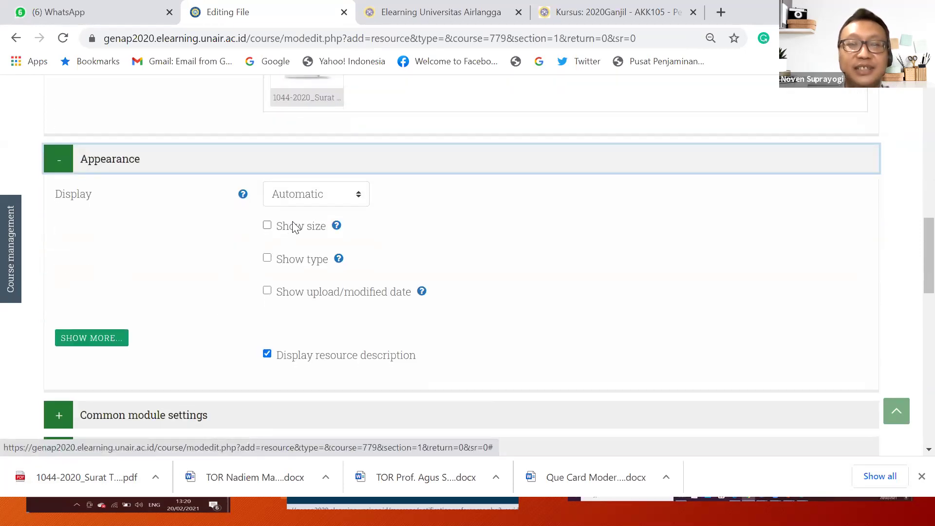
{"action": "left_click", "coordinate": [294, 197]}
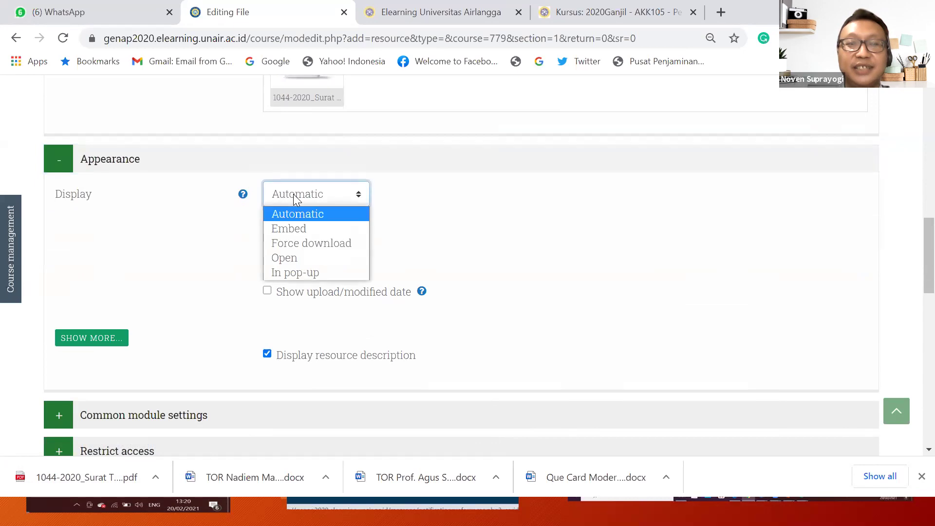
{"action": "left_click", "coordinate": [287, 228]}
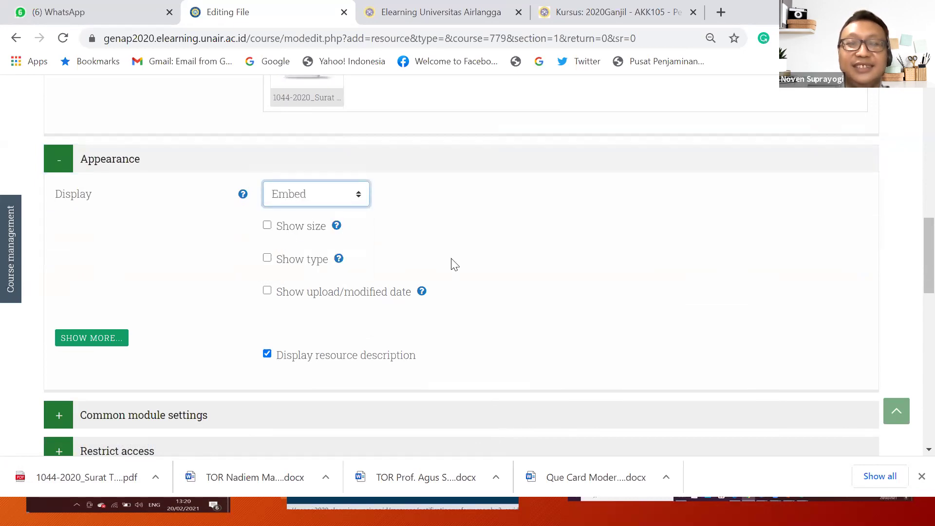
Set completion tracking to "Show activity as complete when conditions are met" with student viewing required, and save the resource back to the course
{"action": "scroll", "coordinate": [454, 264], "scroll_direction": "down", "scroll_amount": 3}
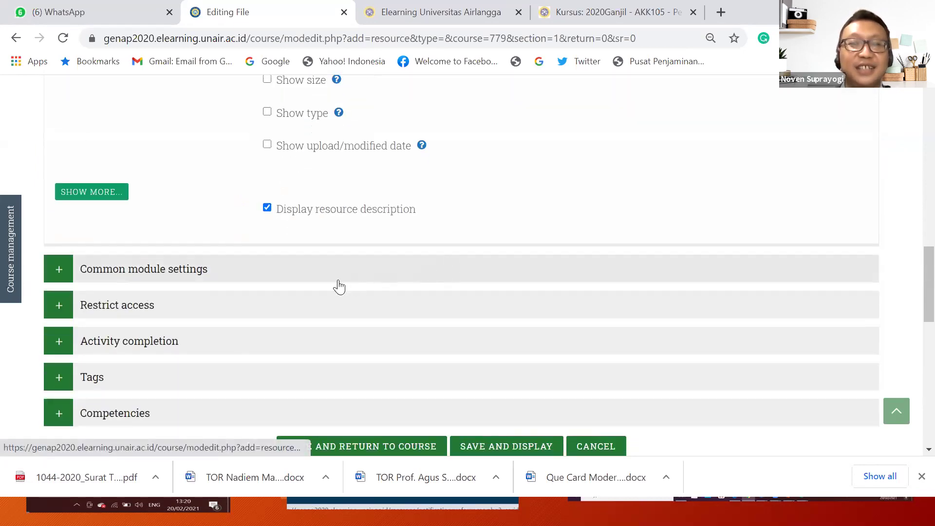
{"action": "left_click", "coordinate": [141, 346]}
{"action": "scroll", "coordinate": [335, 363], "scroll_direction": "down", "scroll_amount": 3}
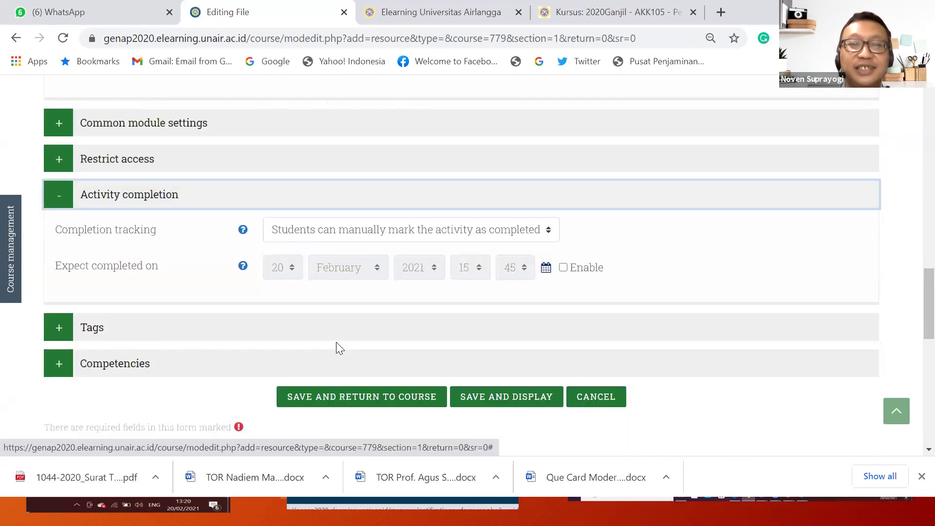
{"action": "left_click", "coordinate": [349, 233]}
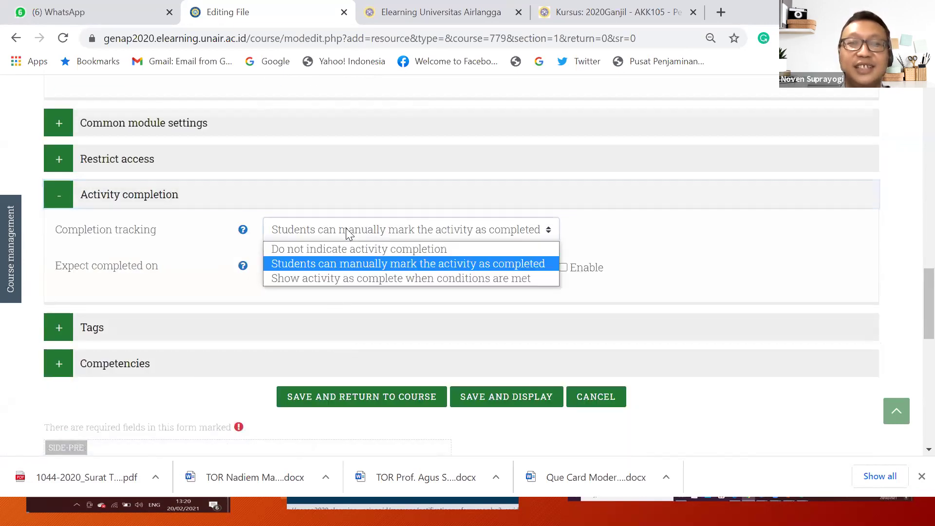
{"action": "left_click", "coordinate": [341, 278]}
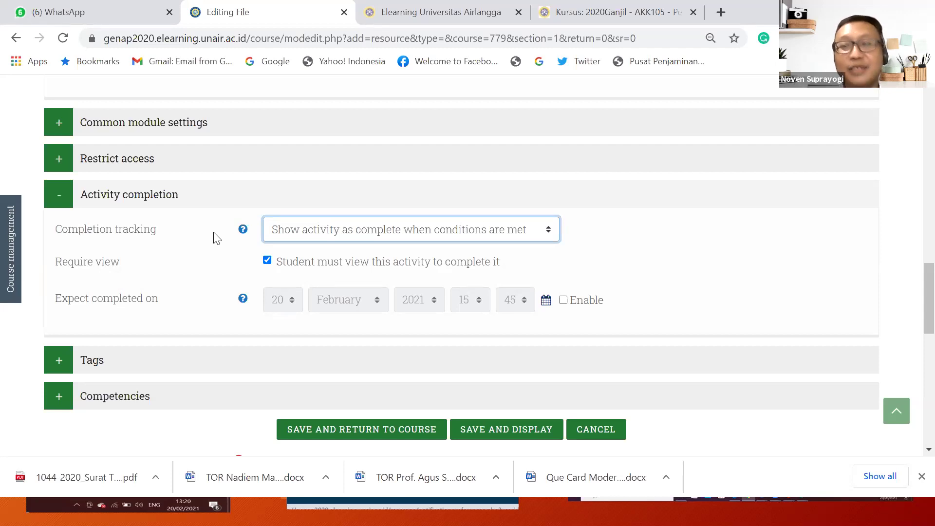
{"action": "scroll", "coordinate": [336, 358], "scroll_direction": "down", "scroll_amount": 1}
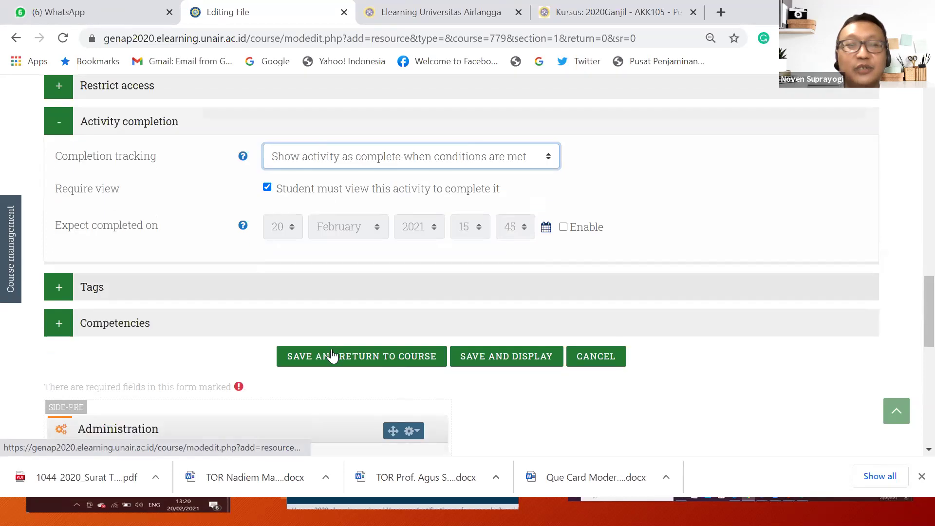
{"action": "left_click", "coordinate": [346, 358]}
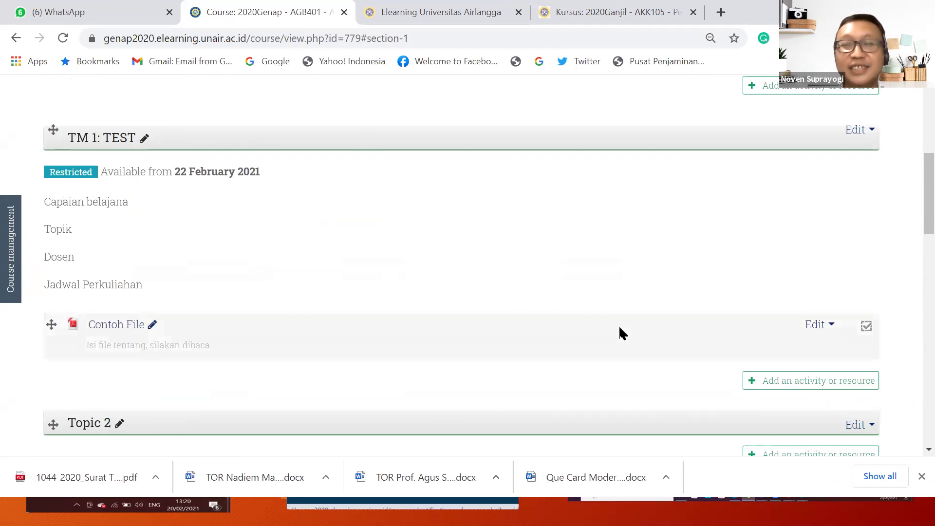
Switch to the Student role and view how the TM 1: TEST topic appears on the course page
{"action": "scroll", "coordinate": [620, 329], "scroll_direction": "up", "scroll_amount": 1}
{"action": "scroll", "coordinate": [620, 328], "scroll_direction": "up", "scroll_amount": 5}
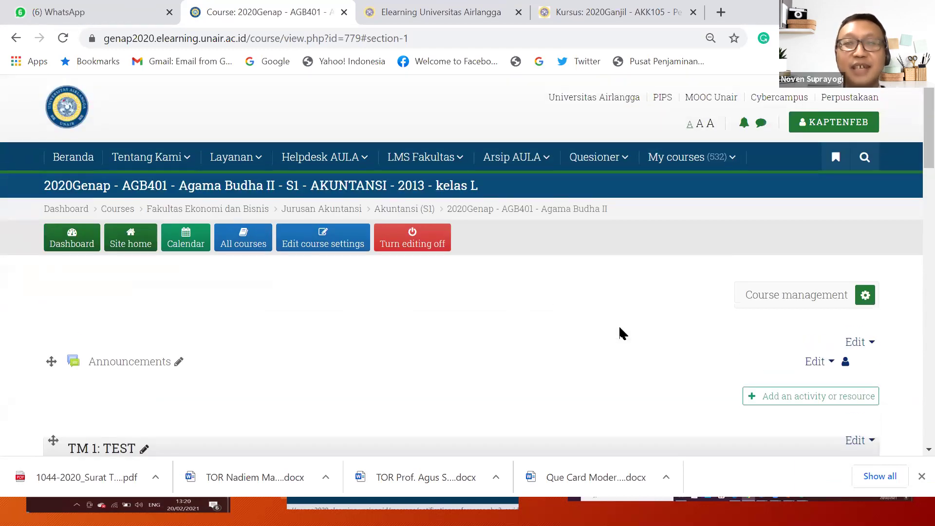
{"action": "left_click", "coordinate": [811, 127]}
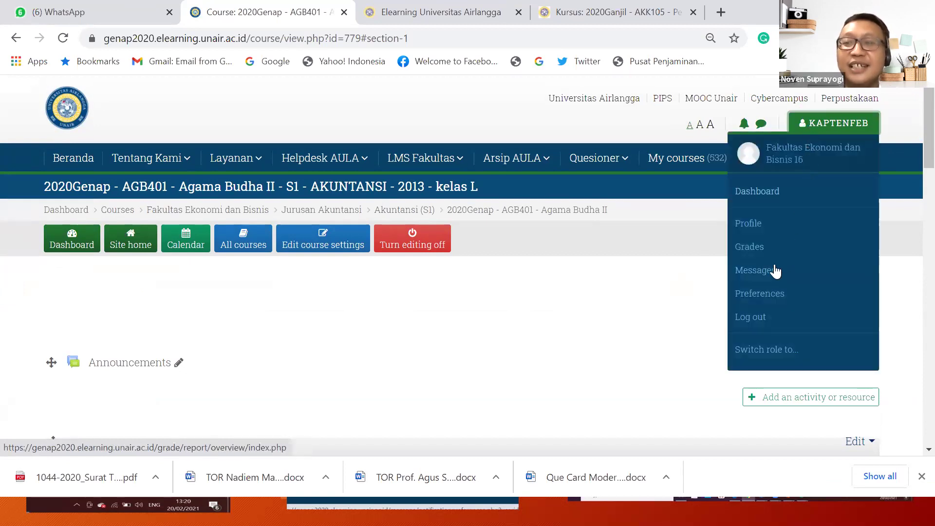
{"action": "left_click", "coordinate": [766, 351]}
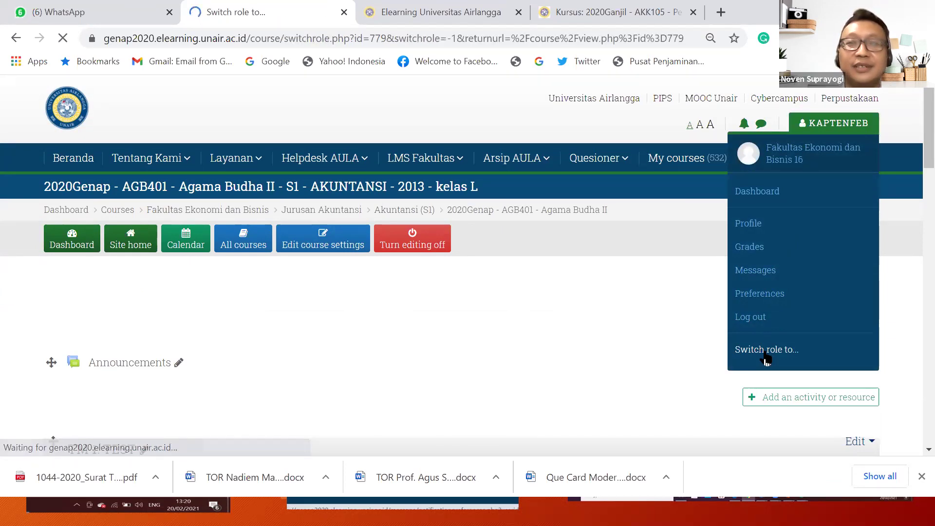
{"action": "scroll", "coordinate": [482, 308], "scroll_direction": "down", "scroll_amount": 4}
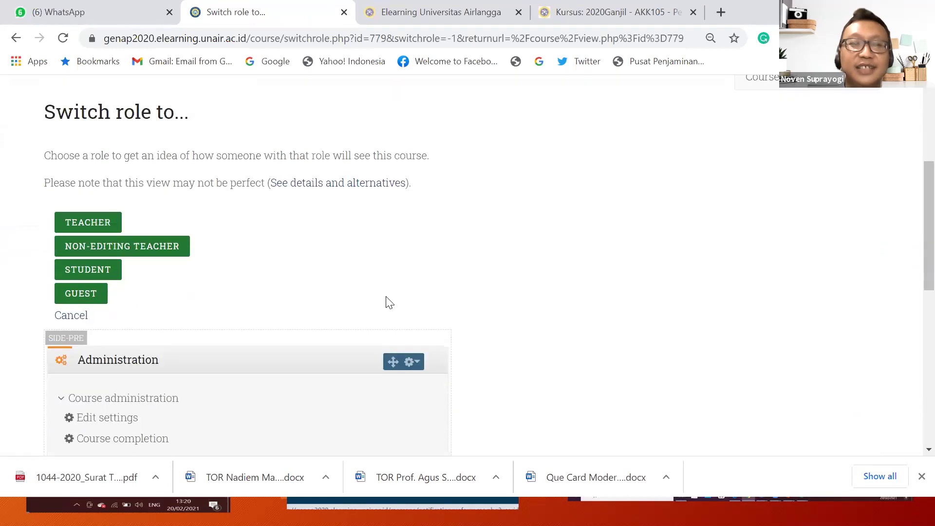
{"action": "left_click", "coordinate": [94, 275]}
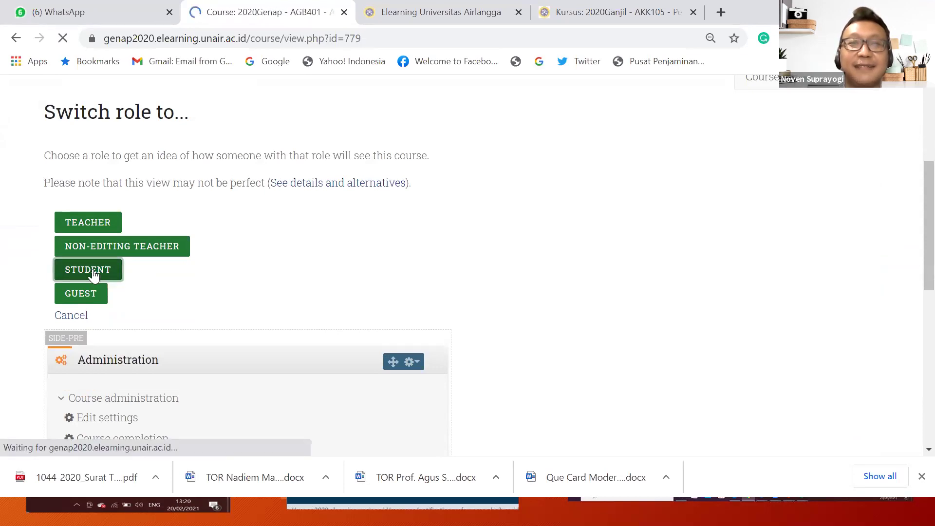
{"action": "scroll", "coordinate": [460, 317], "scroll_direction": "down", "scroll_amount": 3}
{"action": "scroll", "coordinate": [462, 319], "scroll_direction": "down", "scroll_amount": 1}
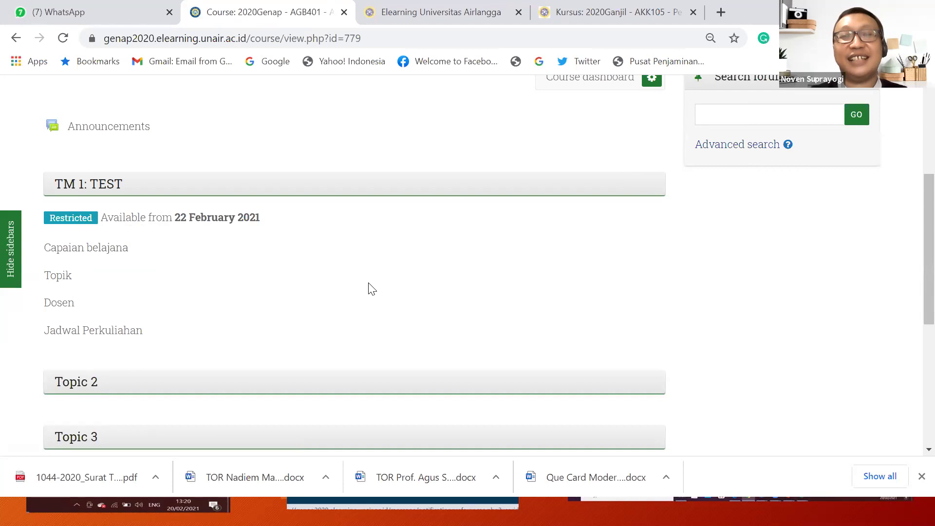
Return from the Student role to the normal role and review the Contoh File resource under TM 1: TEST
{"action": "scroll", "coordinate": [324, 351], "scroll_direction": "up", "scroll_amount": 5}
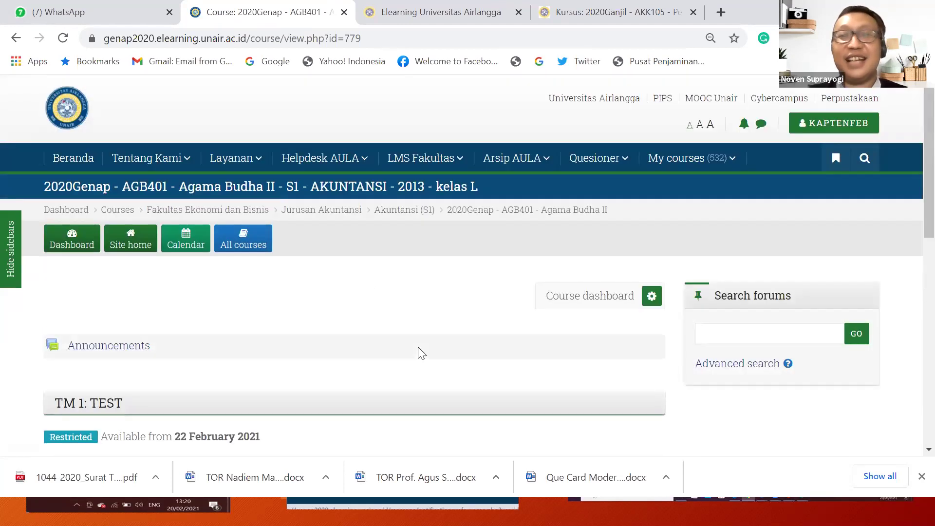
{"action": "left_click", "coordinate": [834, 123]}
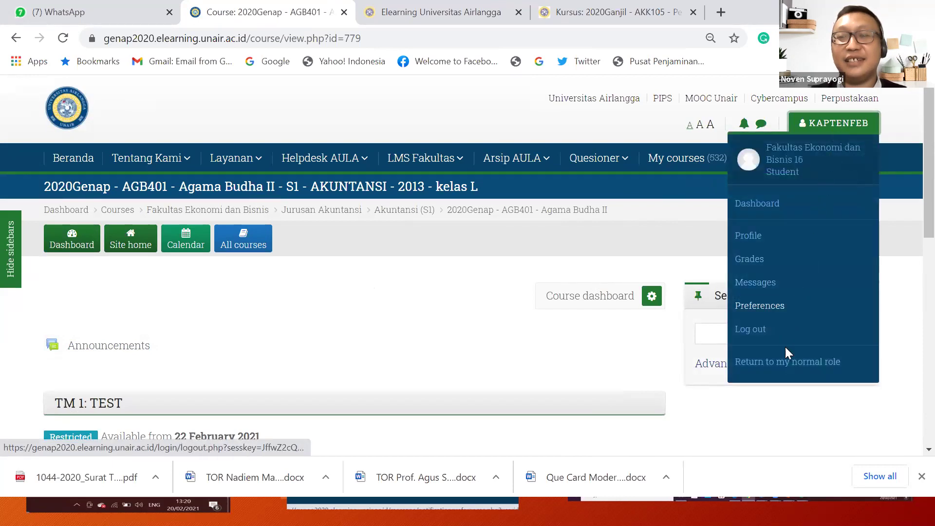
{"action": "left_click", "coordinate": [785, 363]}
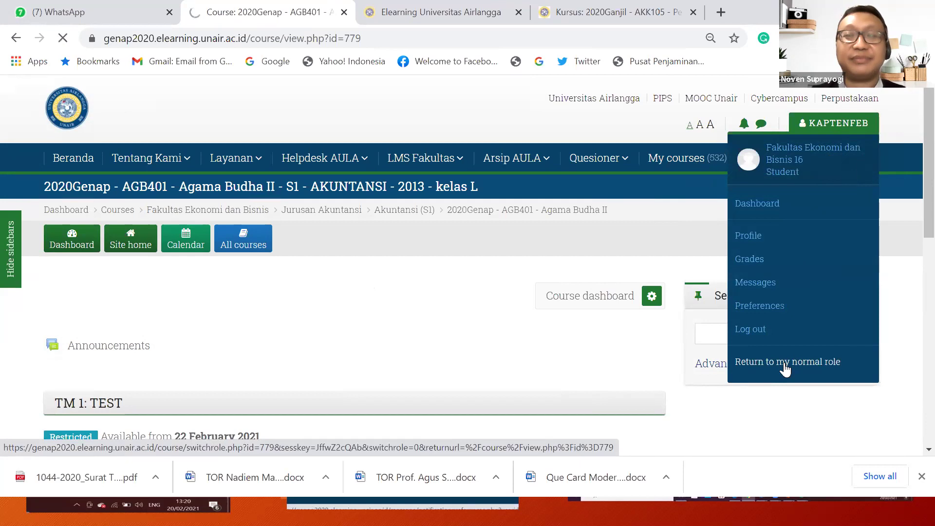
{"action": "scroll", "coordinate": [486, 350], "scroll_direction": "down", "scroll_amount": 1}
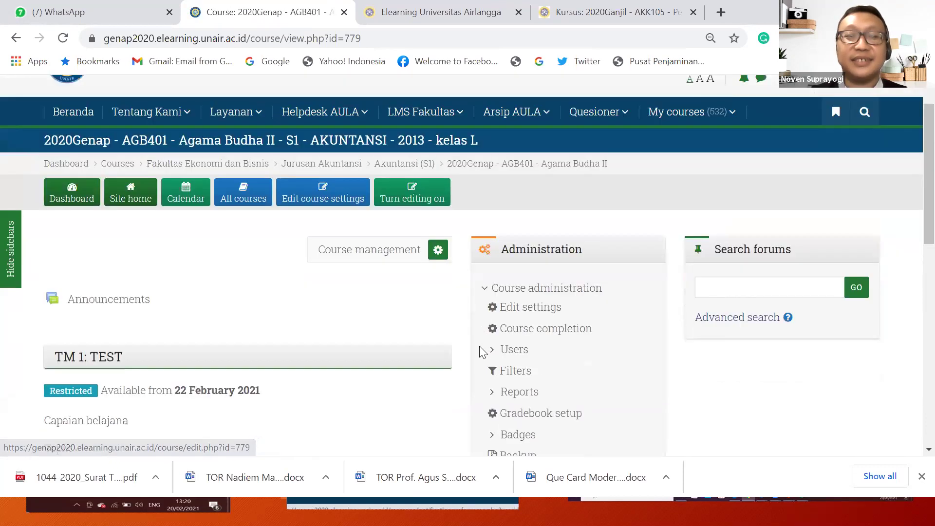
{"action": "scroll", "coordinate": [481, 351], "scroll_direction": "down", "scroll_amount": 5}
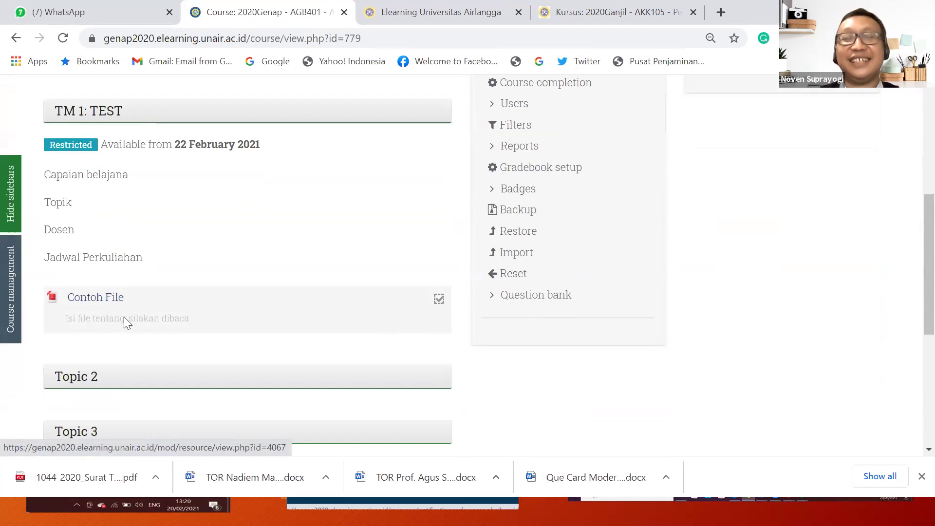
{"action": "scroll", "coordinate": [235, 307], "scroll_direction": "up", "scroll_amount": 2}
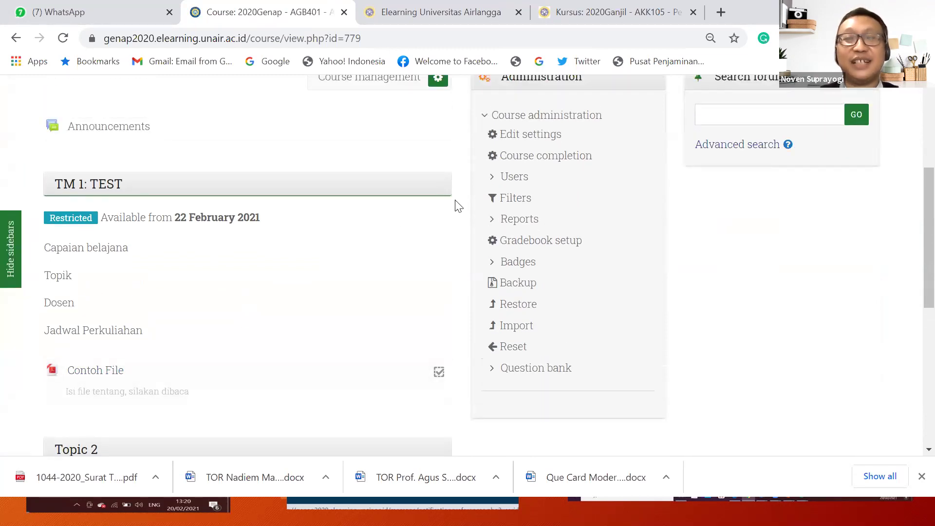
Turn on course editing and open the settings of the TM 1: TEST topic
{"action": "scroll", "coordinate": [458, 206], "scroll_direction": "up", "scroll_amount": 4}
{"action": "left_click", "coordinate": [444, 235]}
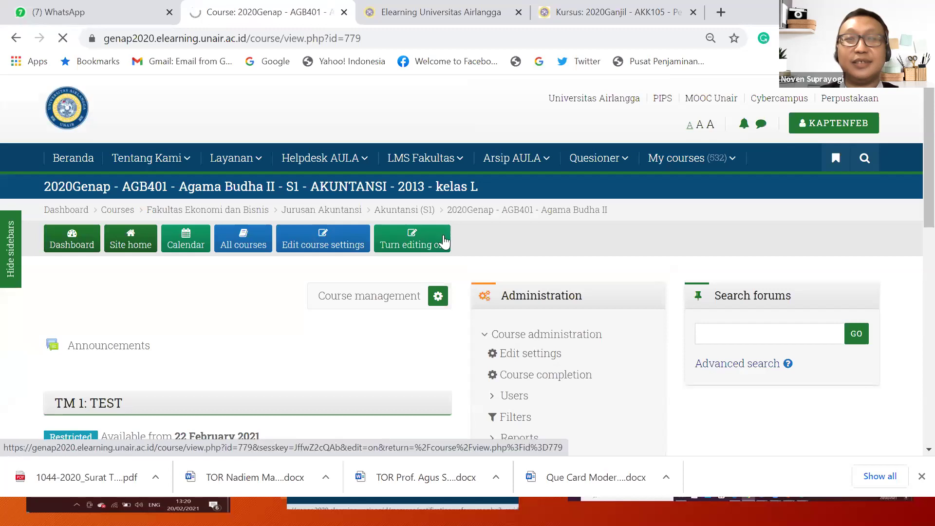
{"action": "scroll", "coordinate": [424, 273], "scroll_direction": "down", "scroll_amount": 4}
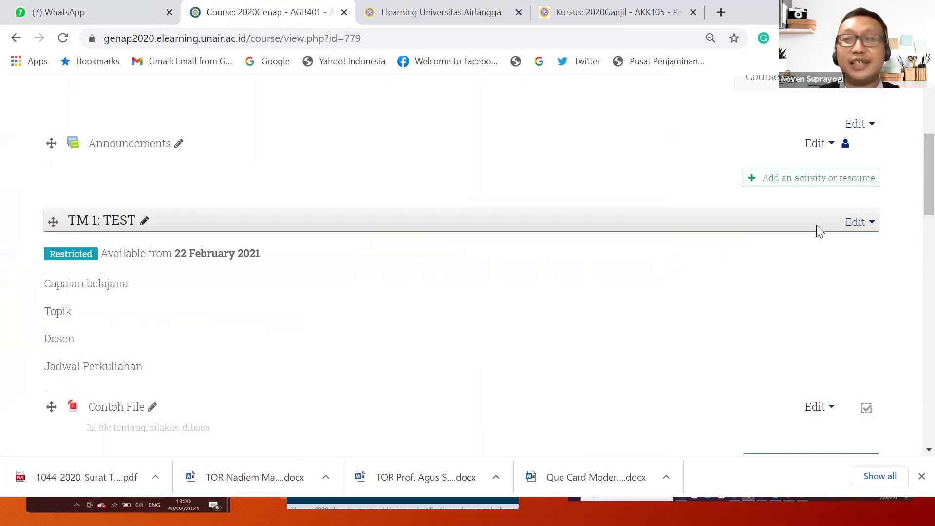
{"action": "left_click", "coordinate": [856, 223]}
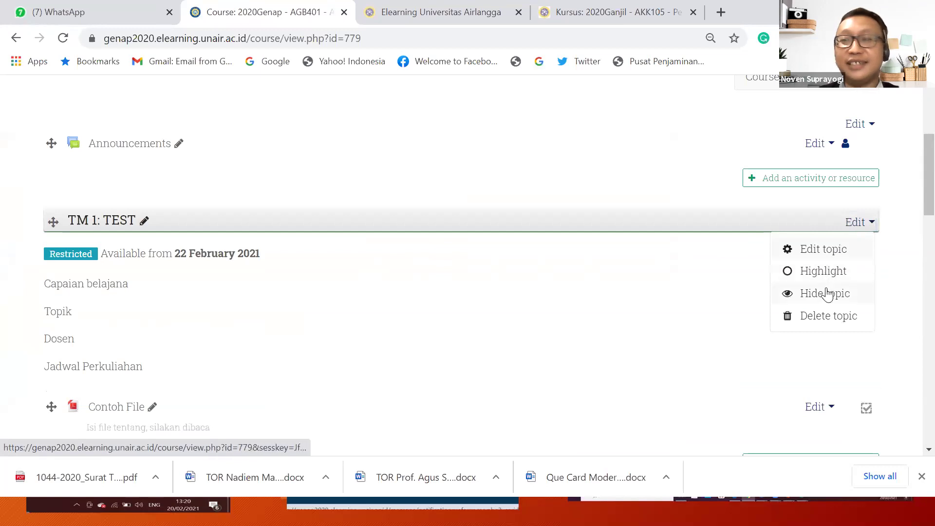
{"action": "left_click", "coordinate": [822, 248]}
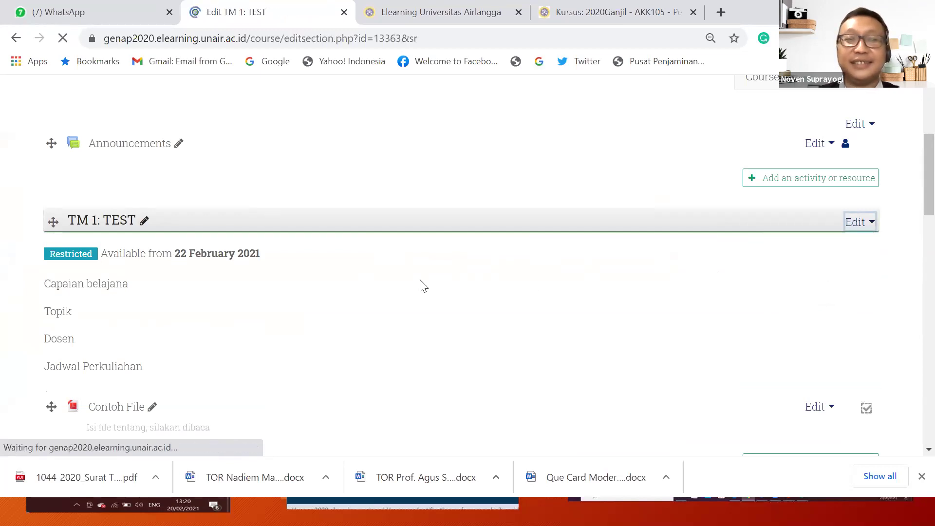
Set the topic's access restriction to start from 16 February 2021 and save the changes
{"action": "scroll", "coordinate": [361, 282], "scroll_direction": "down", "scroll_amount": 5}
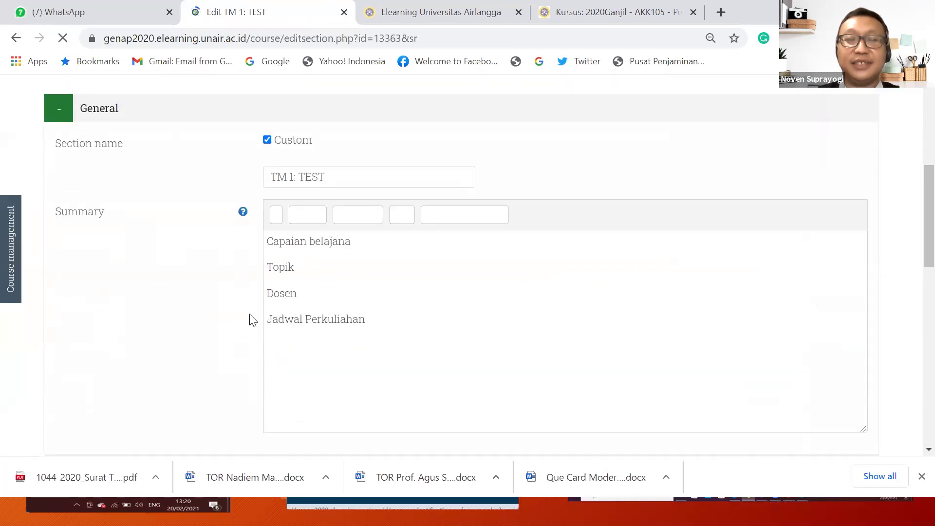
{"action": "scroll", "coordinate": [250, 320], "scroll_direction": "down", "scroll_amount": 10}
{"action": "left_click", "coordinate": [58, 117]}
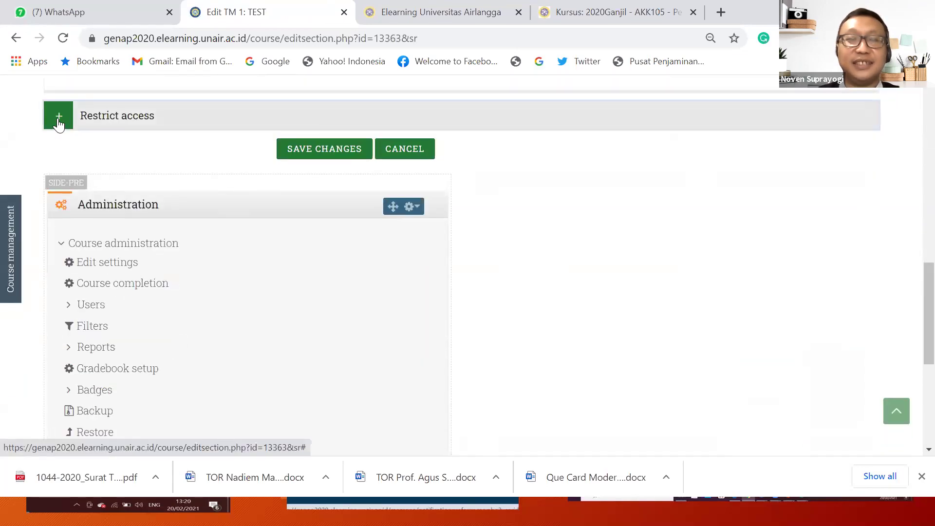
{"action": "left_click", "coordinate": [416, 220]}
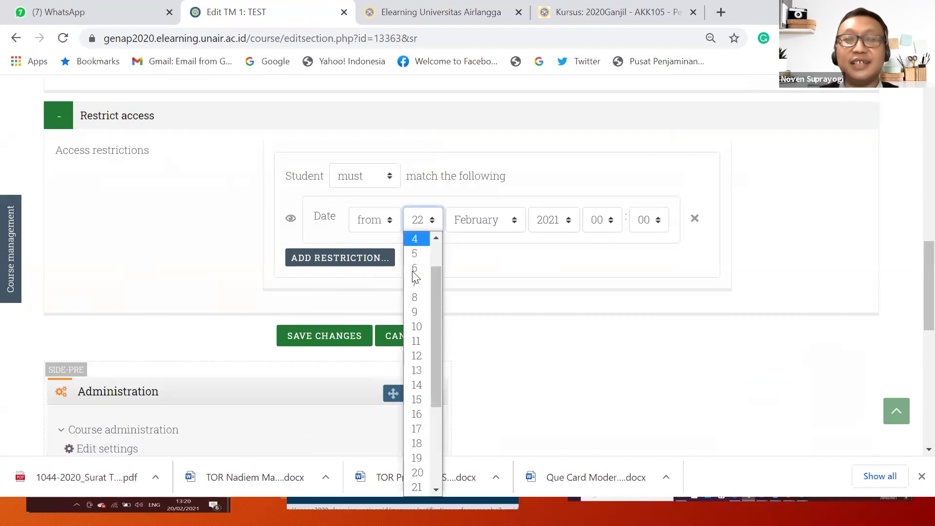
{"action": "left_click", "coordinate": [423, 420]}
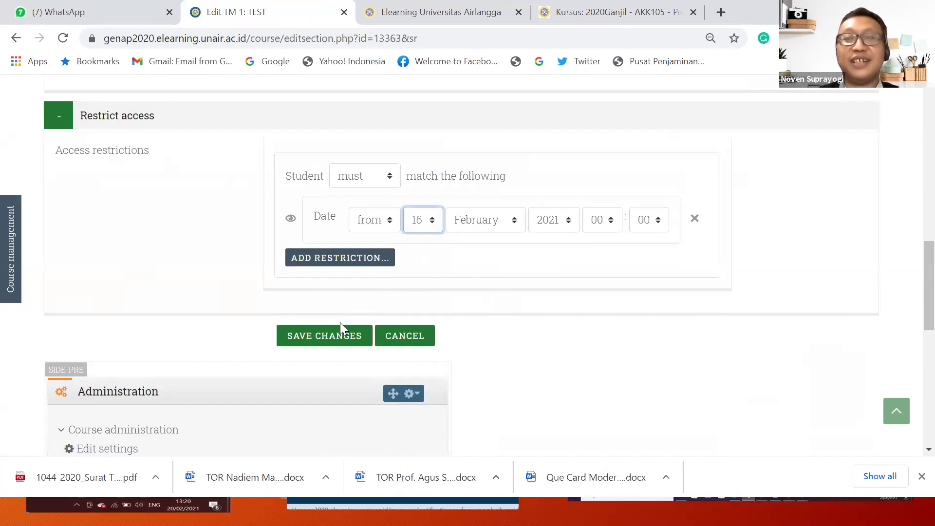
{"action": "left_click", "coordinate": [334, 337]}
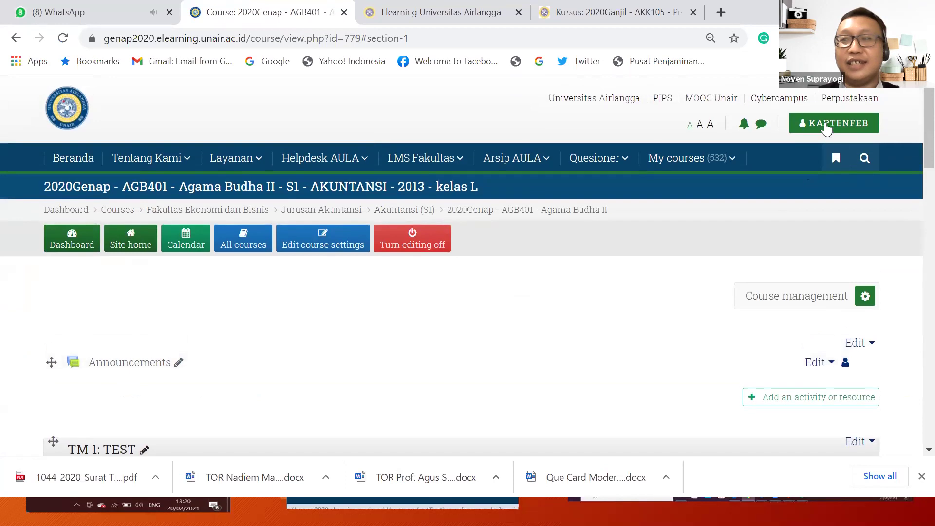
Switch to the Student role and view the TM 1: TEST topic with its new availability date
{"action": "left_click", "coordinate": [825, 127]}
{"action": "left_click", "coordinate": [763, 350]}
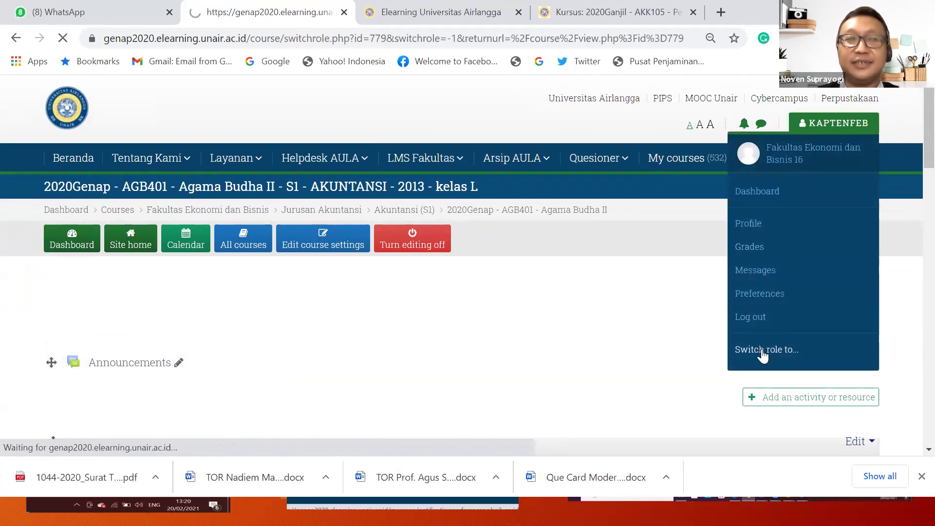
{"action": "scroll", "coordinate": [146, 349], "scroll_direction": "down", "scroll_amount": 3}
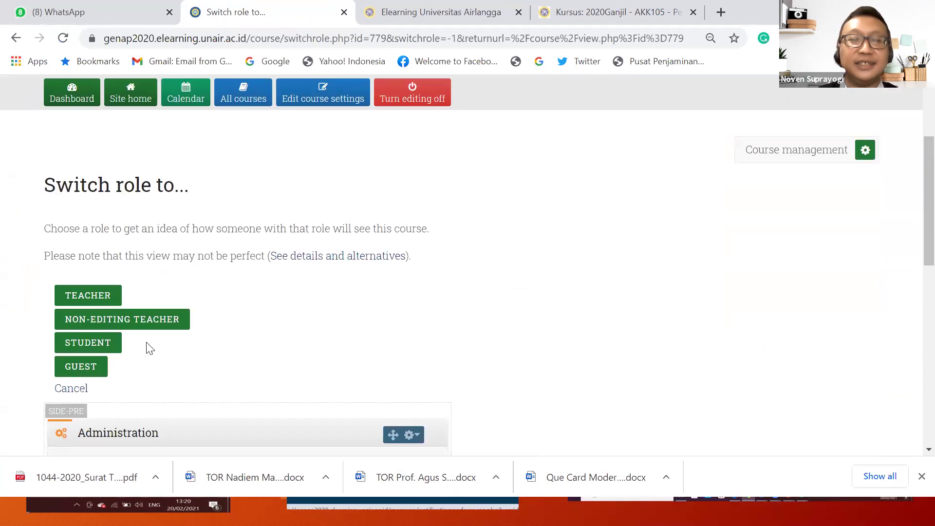
{"action": "left_click", "coordinate": [113, 344]}
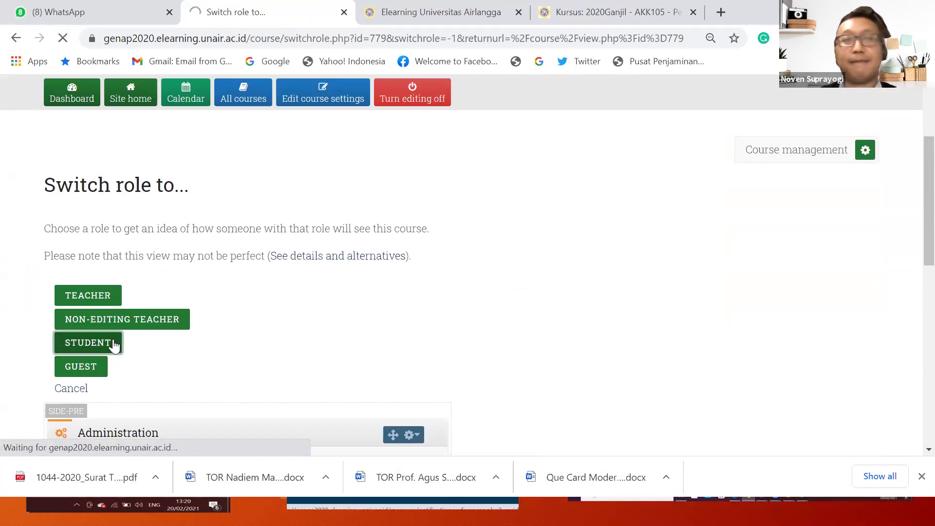
{"action": "scroll", "coordinate": [308, 341], "scroll_direction": "down", "scroll_amount": 4}
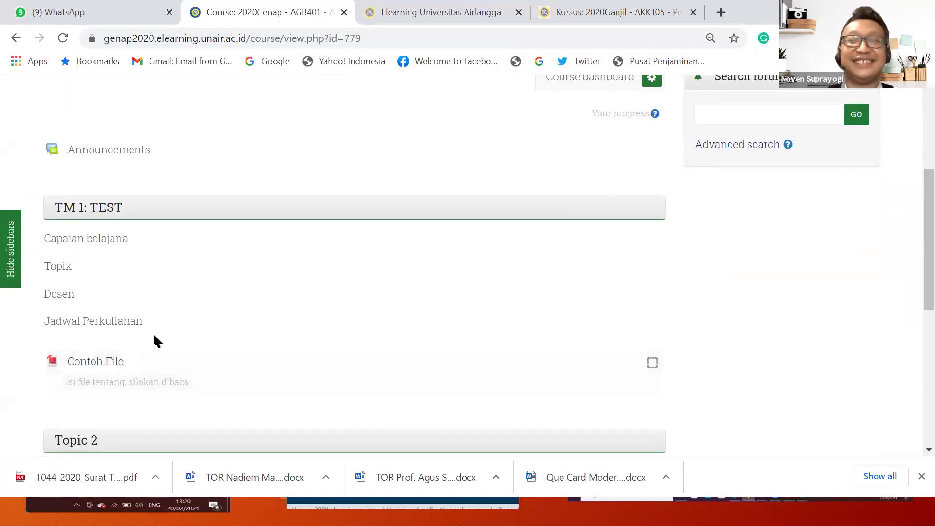
Return to the normal role and turn course editing back on
{"action": "scroll", "coordinate": [430, 322], "scroll_direction": "up", "scroll_amount": 5}
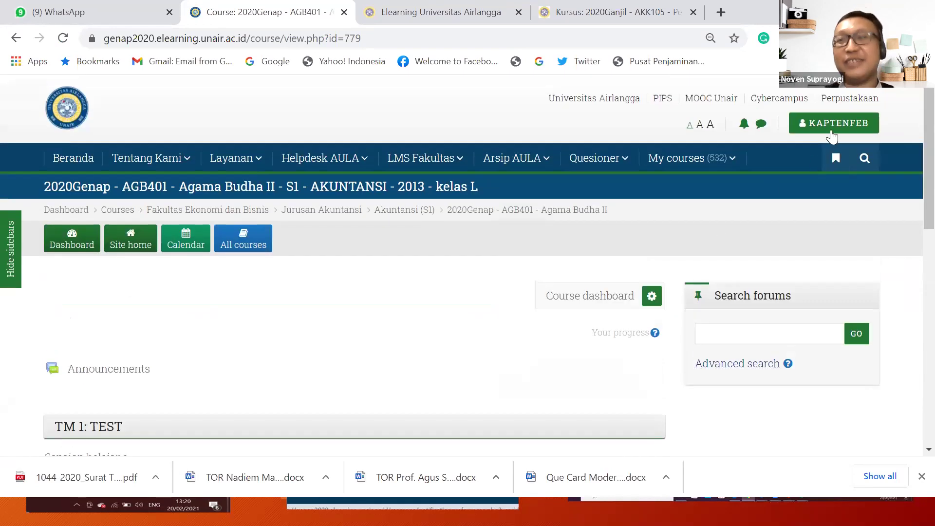
{"action": "left_click", "coordinate": [828, 124]}
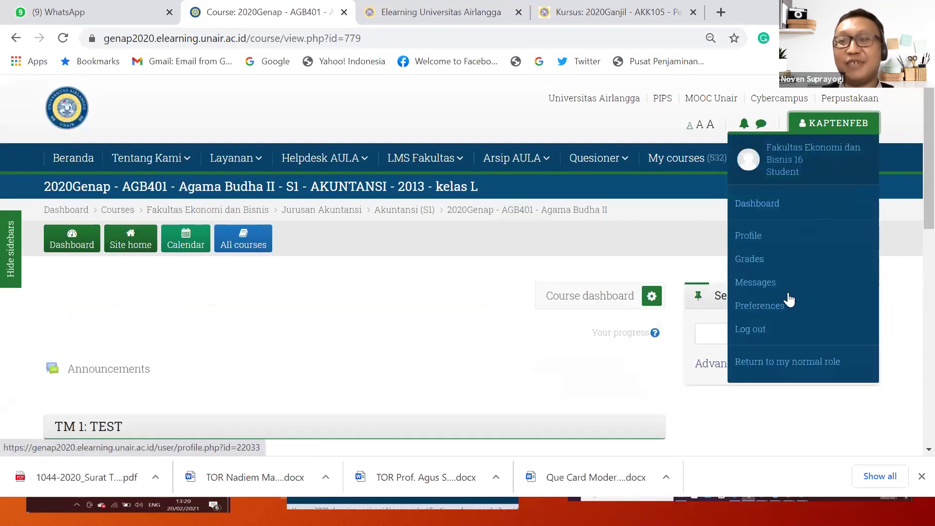
{"action": "left_click", "coordinate": [775, 362]}
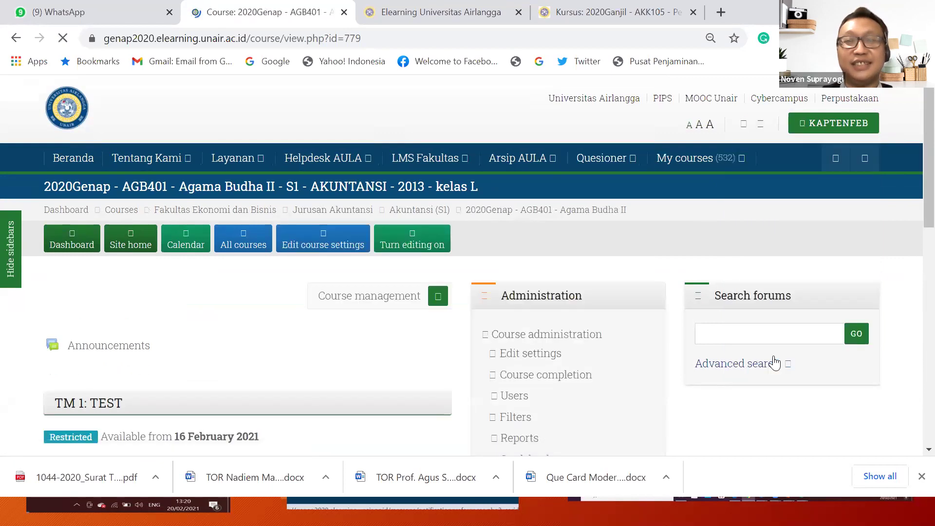
{"action": "left_click", "coordinate": [427, 240]}
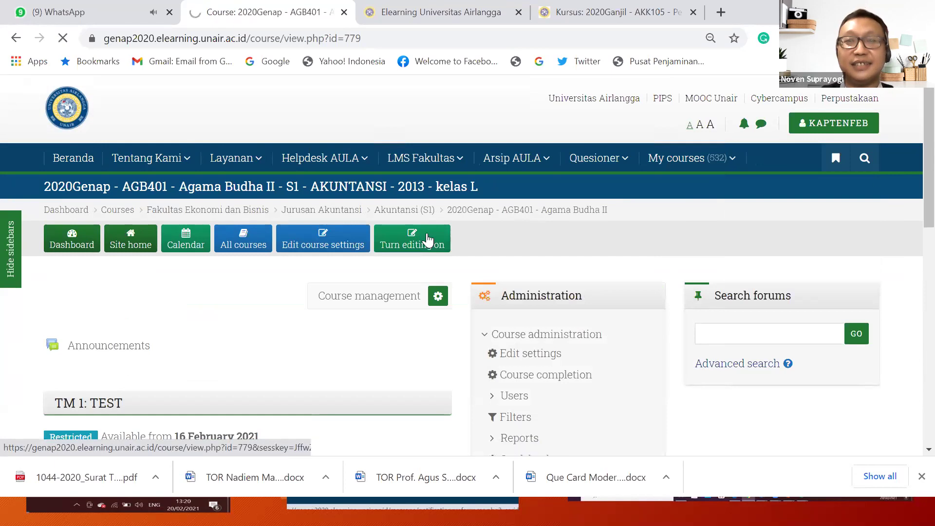
Hide the TM 1: TEST topic from students
{"action": "scroll", "coordinate": [463, 315], "scroll_direction": "down", "scroll_amount": 4}
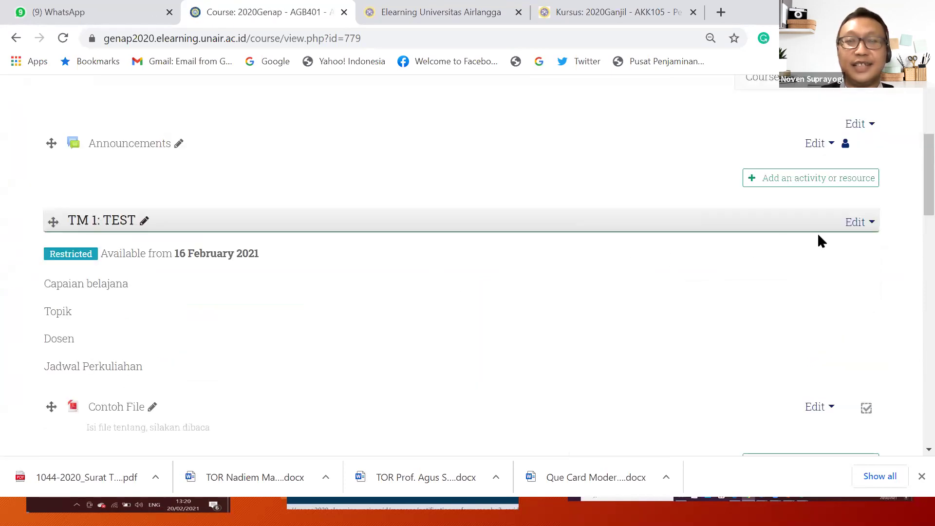
{"action": "left_click", "coordinate": [855, 229]}
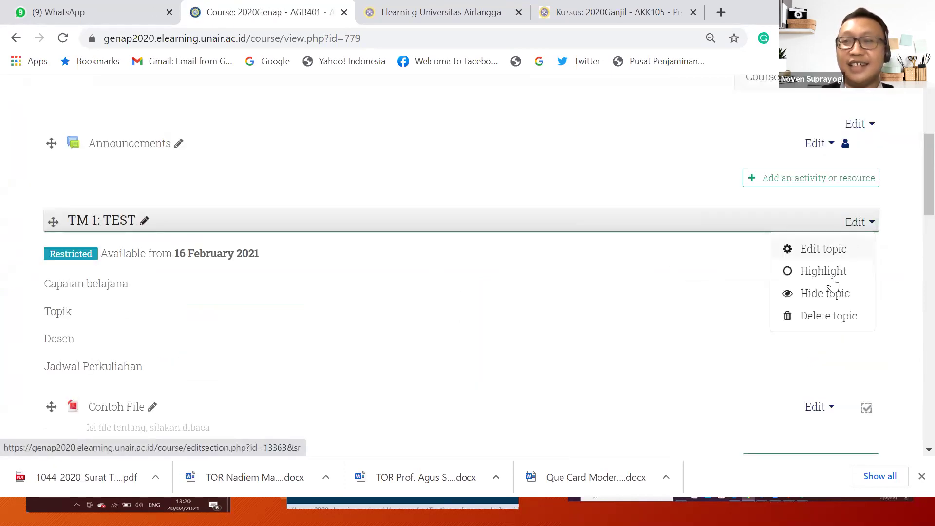
{"action": "left_click", "coordinate": [836, 294]}
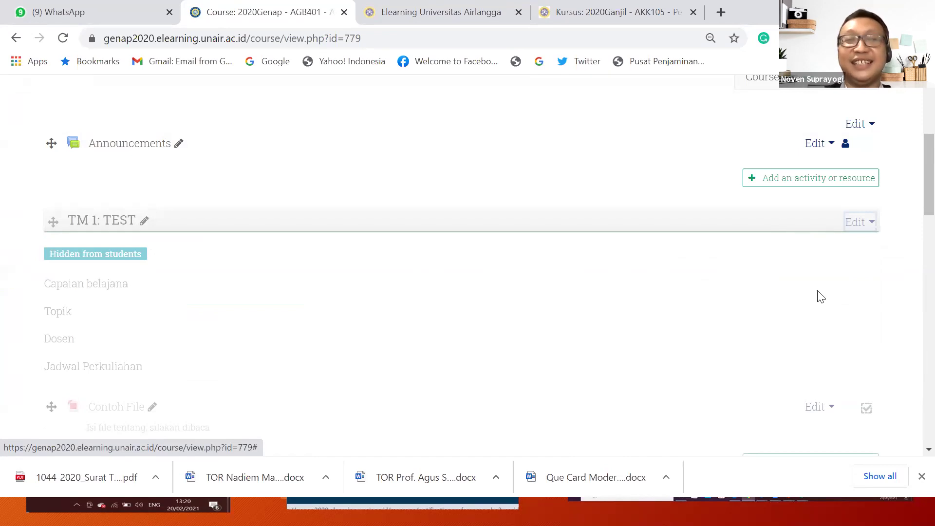
Switch to the Student role and check how the hidden TM 1: TEST topic appears on the course page
{"action": "scroll", "coordinate": [588, 303], "scroll_direction": "up", "scroll_amount": 2}
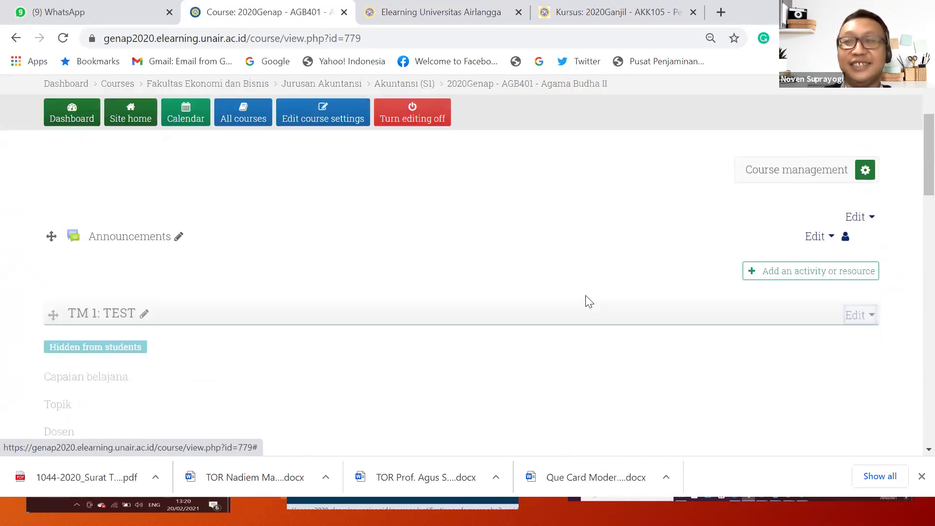
{"action": "scroll", "coordinate": [587, 302], "scroll_direction": "up", "scroll_amount": 3}
{"action": "left_click", "coordinate": [815, 125]}
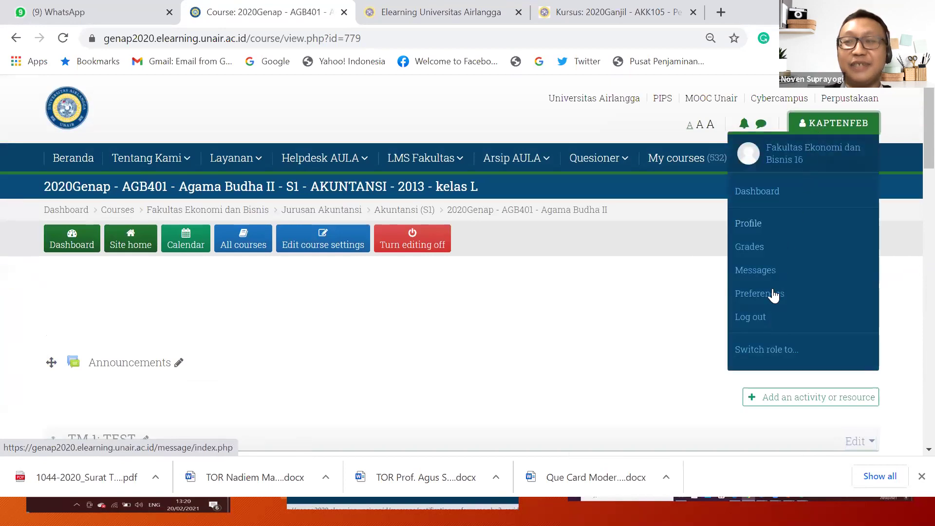
{"action": "left_click", "coordinate": [764, 349]}
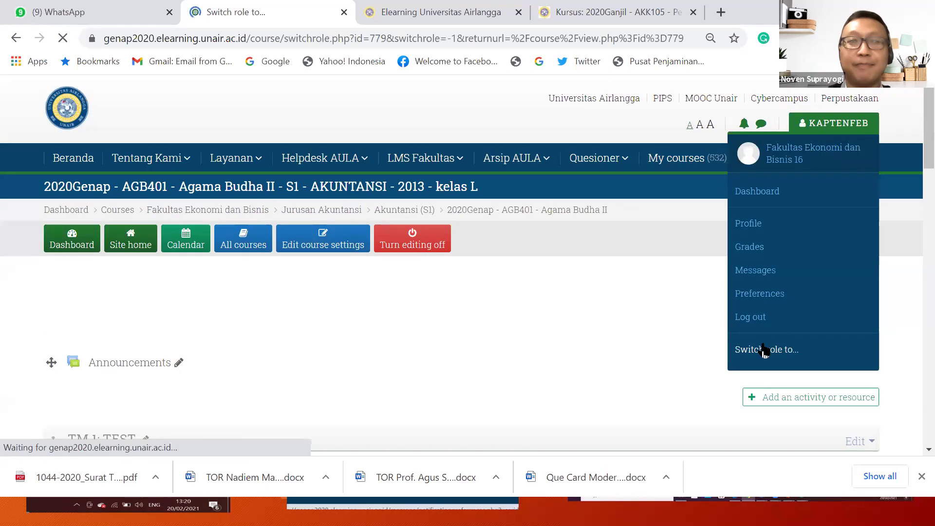
{"action": "scroll", "coordinate": [201, 307], "scroll_direction": "down", "scroll_amount": 4}
{"action": "left_click", "coordinate": [94, 279]}
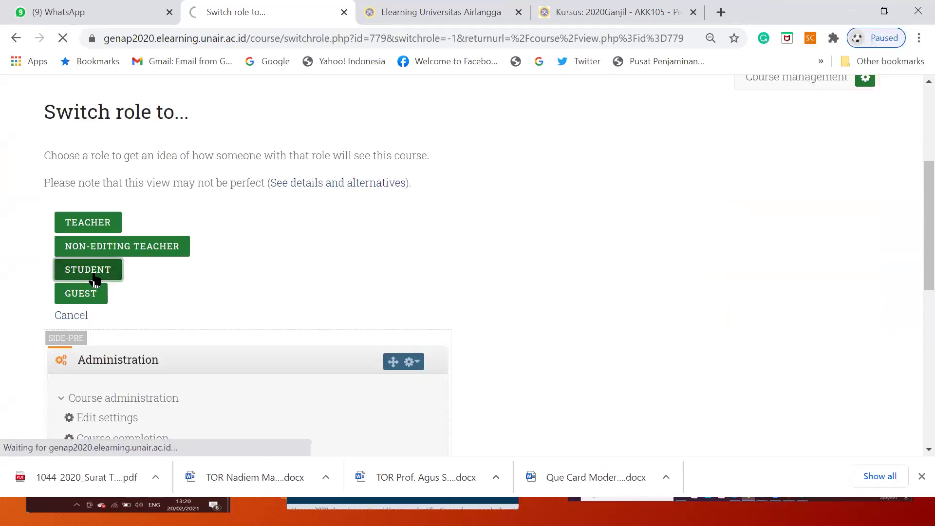
{"action": "scroll", "coordinate": [442, 349], "scroll_direction": "down", "scroll_amount": 5}
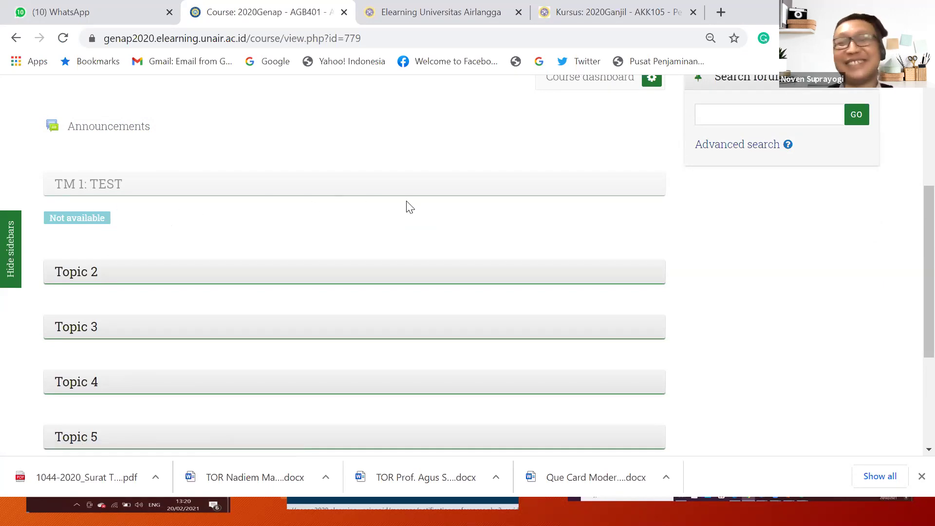
{"action": "scroll", "coordinate": [409, 207], "scroll_direction": "up", "scroll_amount": 5}
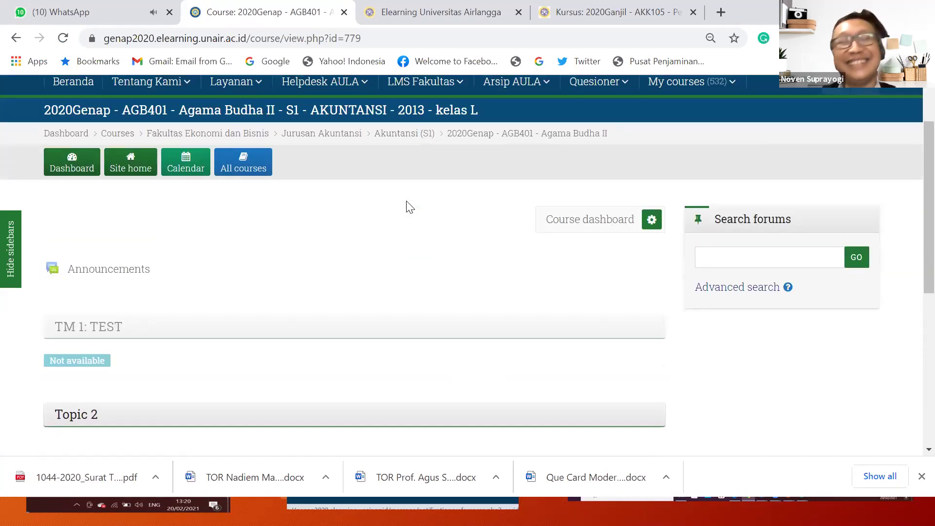
{"action": "scroll", "coordinate": [407, 201], "scroll_direction": "down", "scroll_amount": 3}
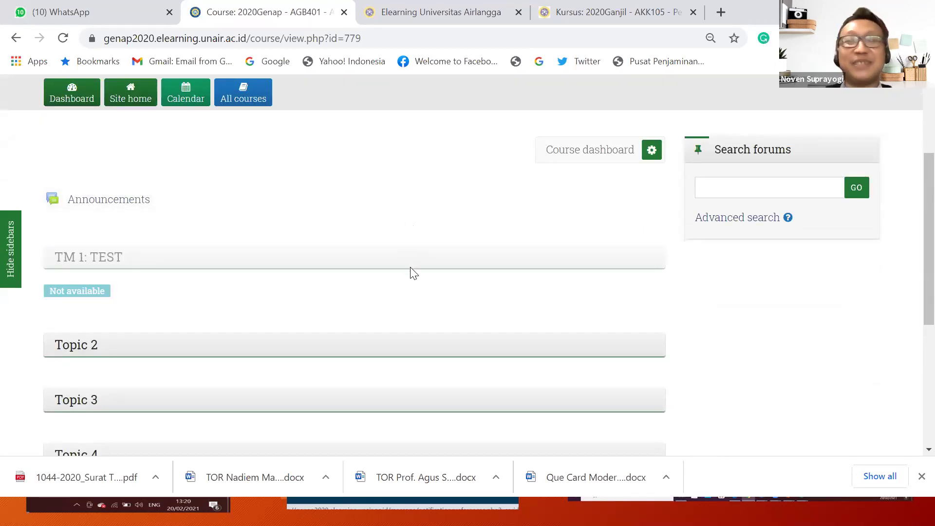
Return from the Student role to the normal role and turn course editing back on
{"action": "scroll", "coordinate": [629, 265], "scroll_direction": "up", "scroll_amount": 2}
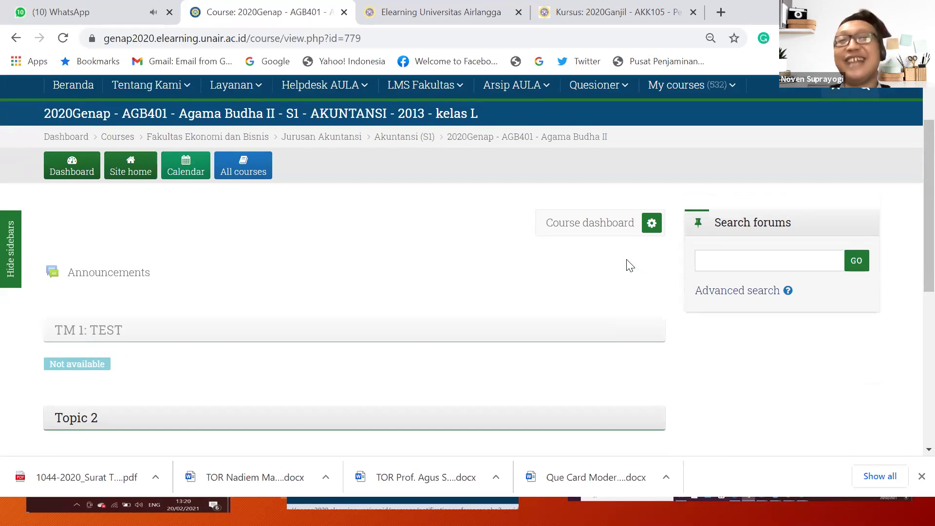
{"action": "scroll", "coordinate": [630, 265], "scroll_direction": "up", "scroll_amount": 2}
{"action": "left_click", "coordinate": [834, 129]}
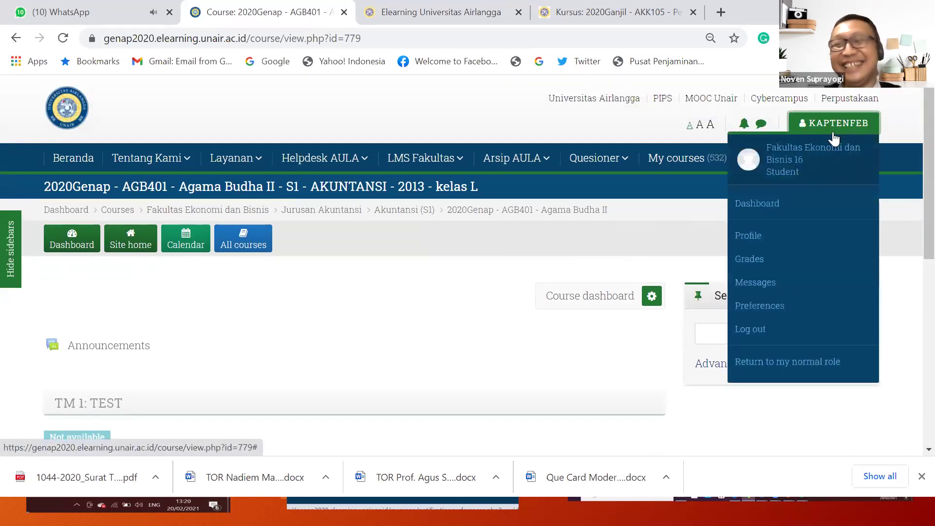
{"action": "left_click", "coordinate": [764, 365]}
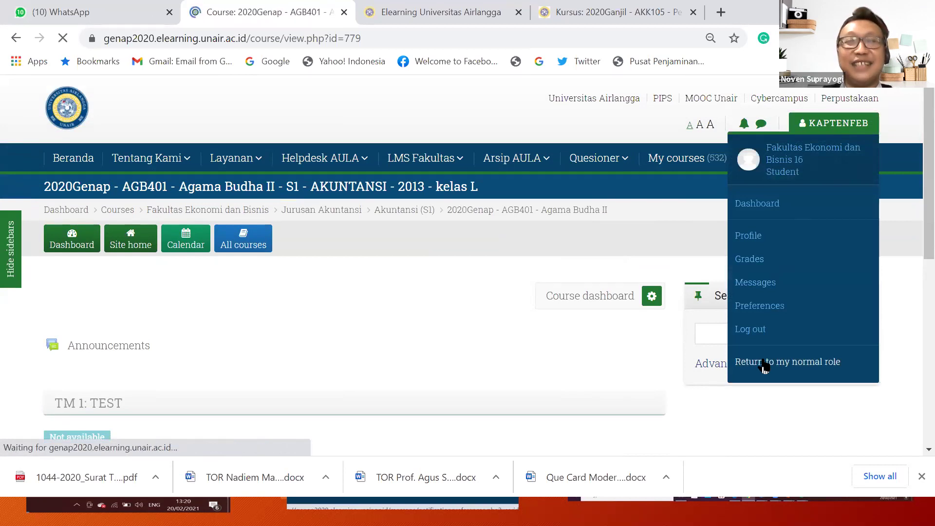
{"action": "scroll", "coordinate": [425, 339], "scroll_direction": "down", "scroll_amount": 3}
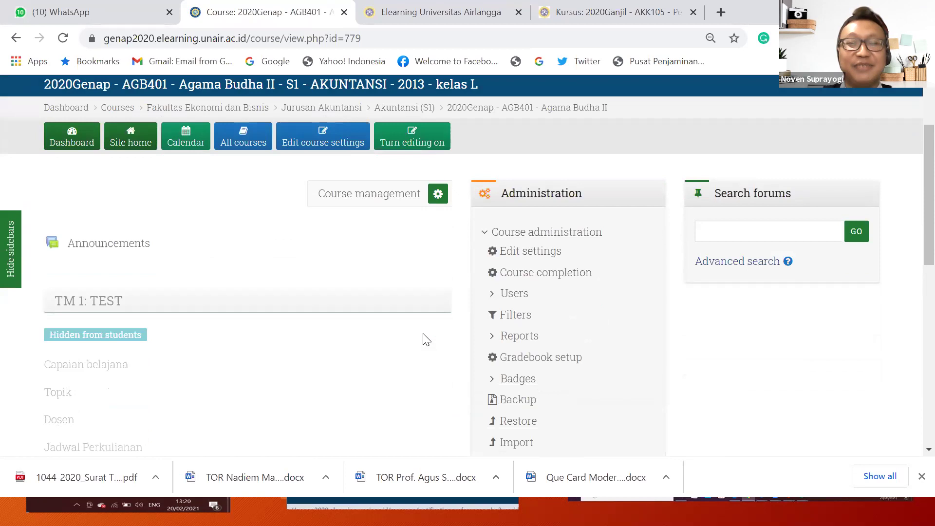
{"action": "scroll", "coordinate": [431, 235], "scroll_direction": "up", "scroll_amount": 2}
{"action": "scroll", "coordinate": [430, 235], "scroll_direction": "up", "scroll_amount": 1}
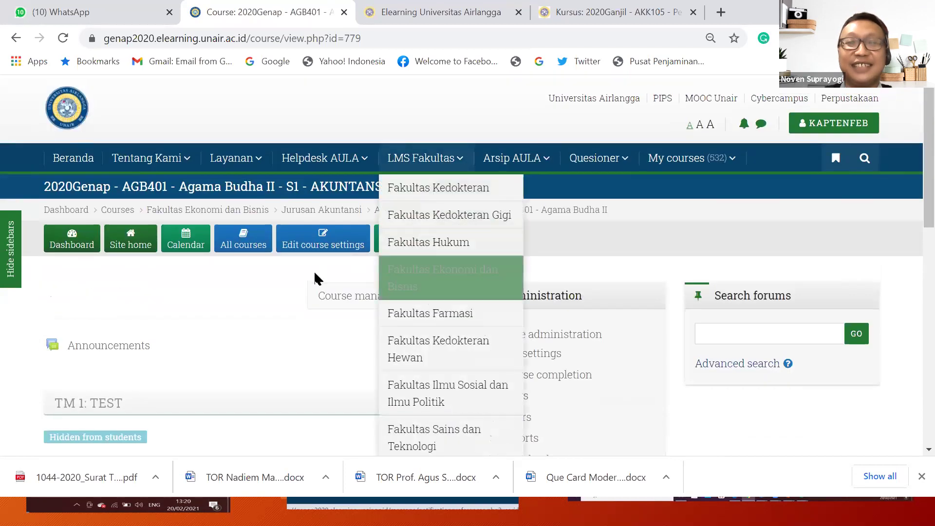
{"action": "left_click", "coordinate": [440, 252]}
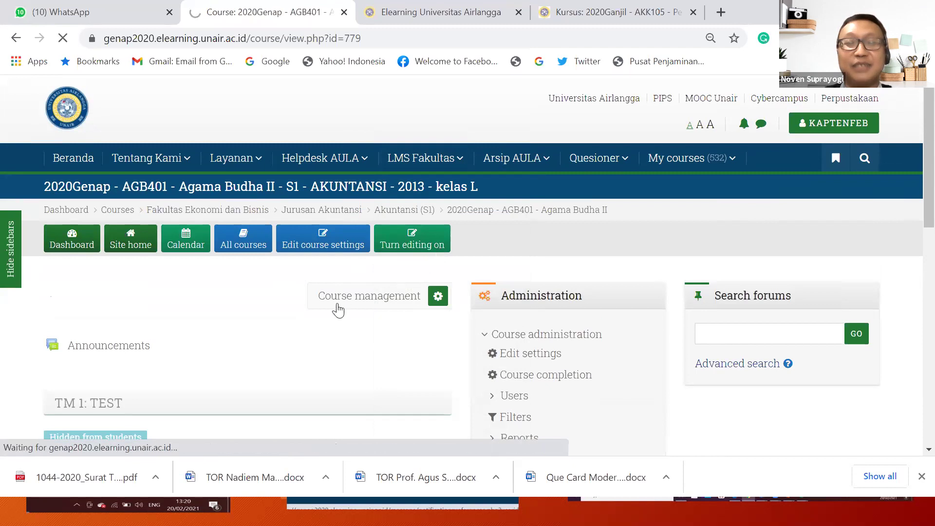
Make the hidden TM 1: TEST topic visible to students again
{"action": "scroll", "coordinate": [335, 309], "scroll_direction": "down", "scroll_amount": 3}
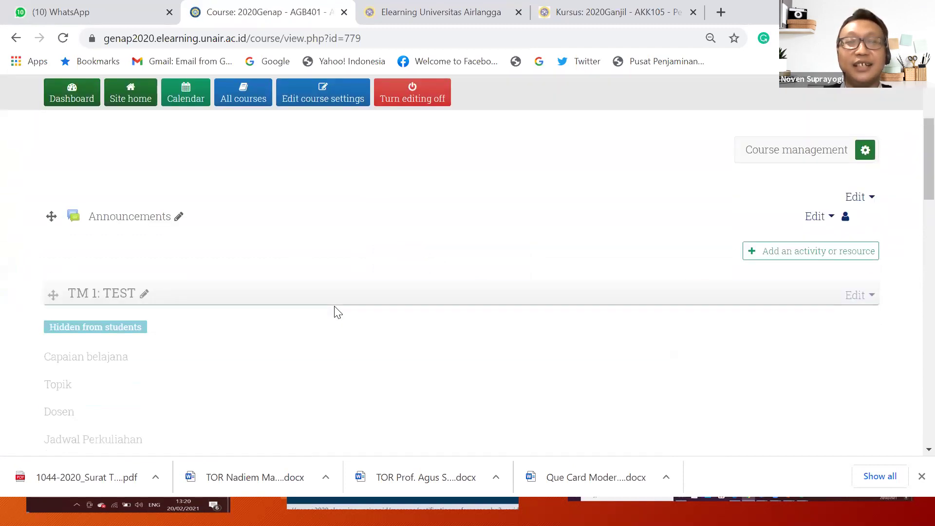
{"action": "scroll", "coordinate": [536, 280], "scroll_direction": "up", "scroll_amount": 3}
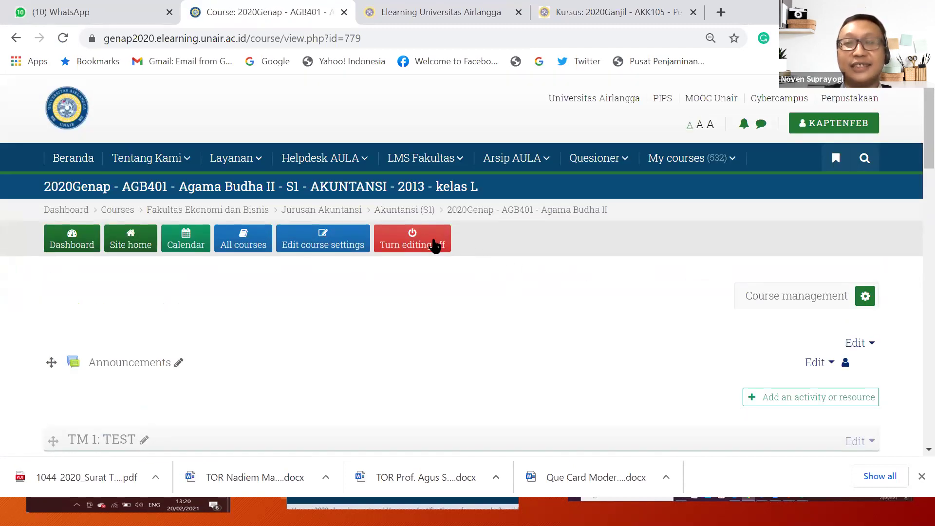
{"action": "scroll", "coordinate": [509, 288], "scroll_direction": "down", "scroll_amount": 5}
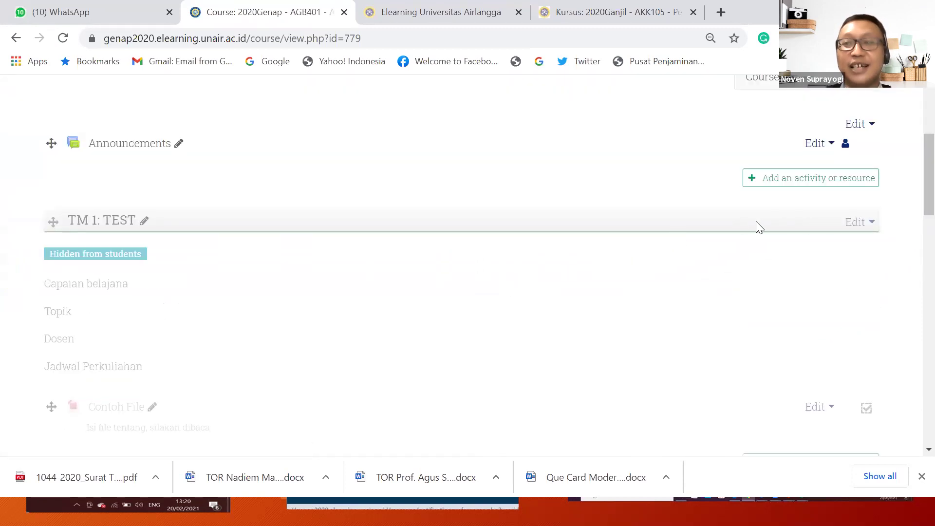
{"action": "left_click", "coordinate": [856, 227]}
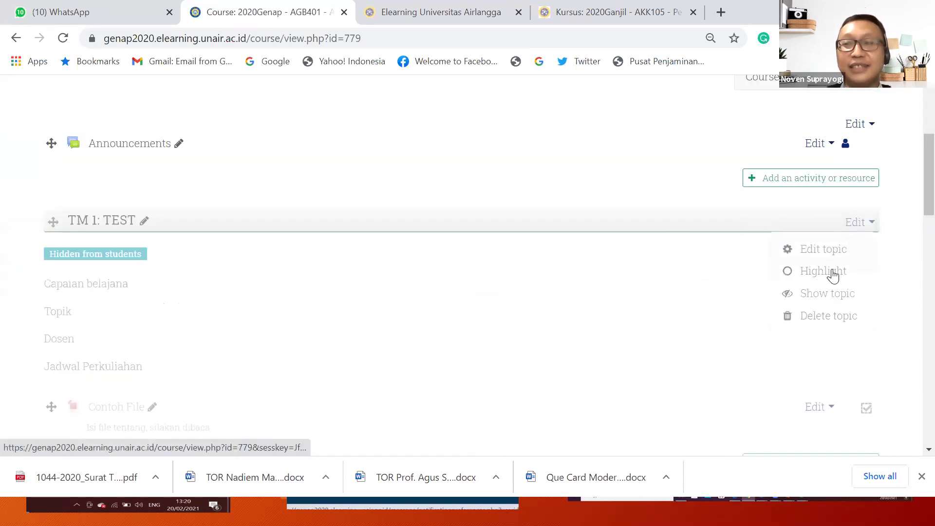
{"action": "left_click", "coordinate": [828, 293]}
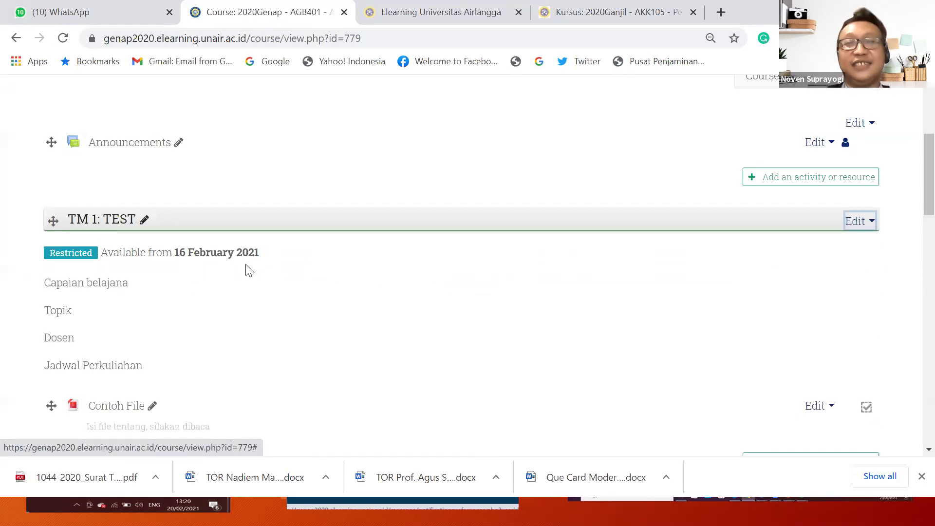
{"action": "scroll", "coordinate": [250, 270], "scroll_direction": "down", "scroll_amount": 5}
{"action": "scroll", "coordinate": [249, 271], "scroll_direction": "up", "scroll_amount": 4}
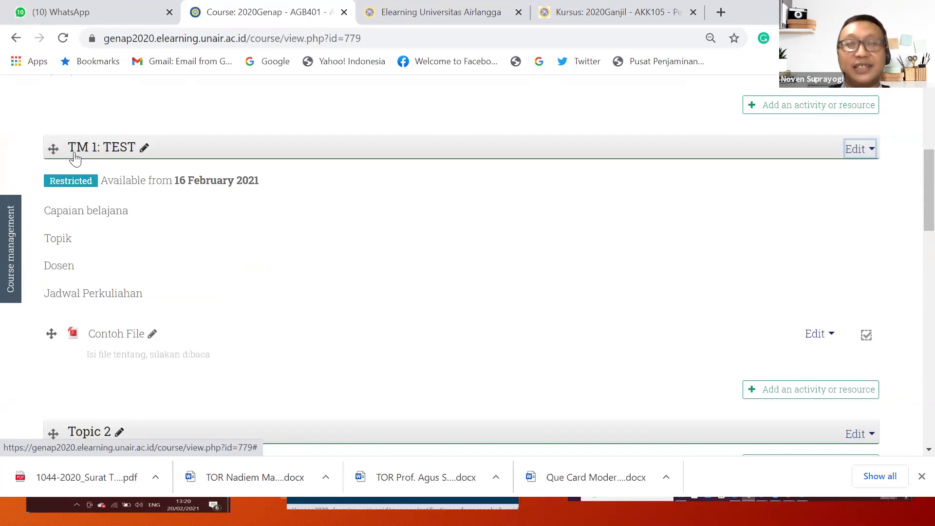
{"action": "scroll", "coordinate": [139, 246], "scroll_direction": "down", "scroll_amount": 4}
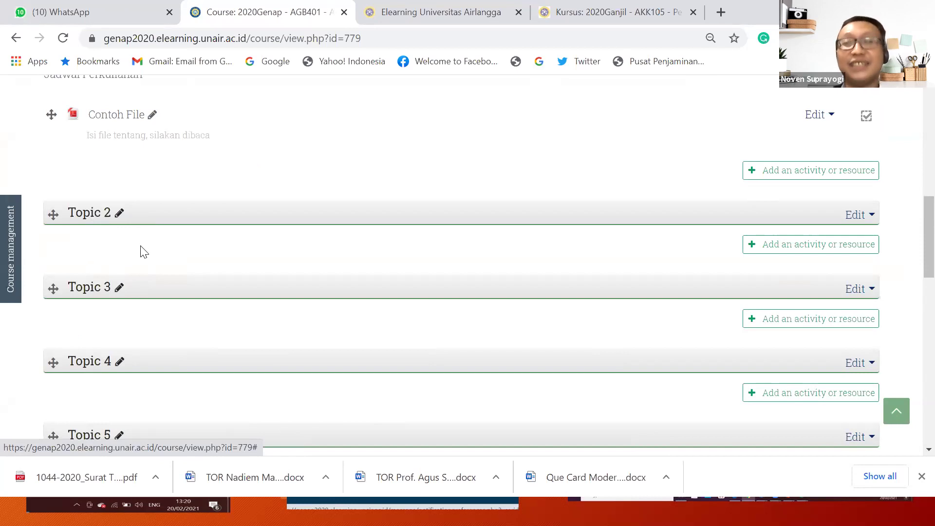
{"action": "scroll", "coordinate": [143, 251], "scroll_direction": "up", "scroll_amount": 1}
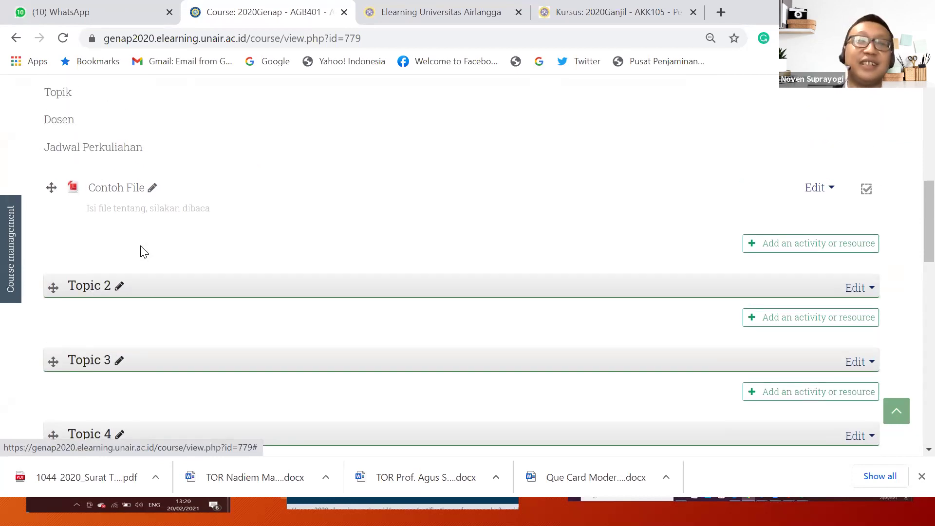
{"action": "scroll", "coordinate": [146, 250], "scroll_direction": "up", "scroll_amount": 2}
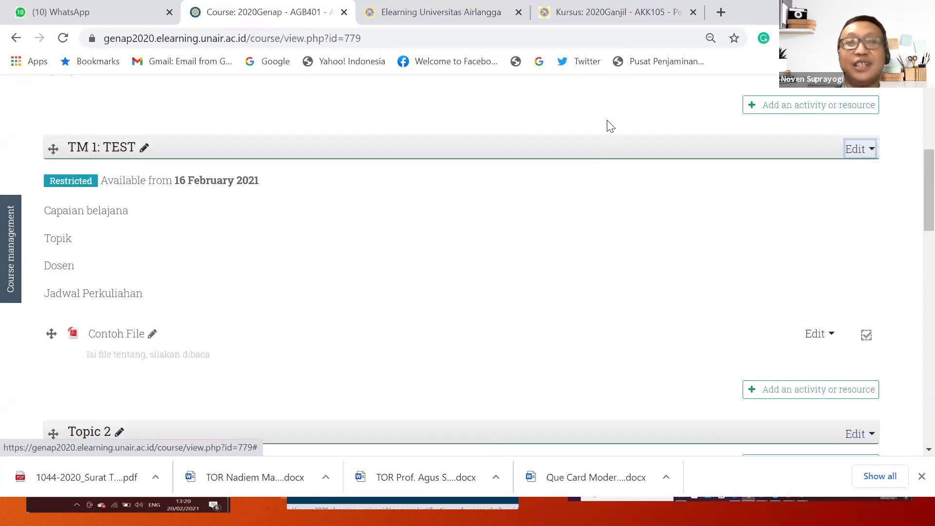
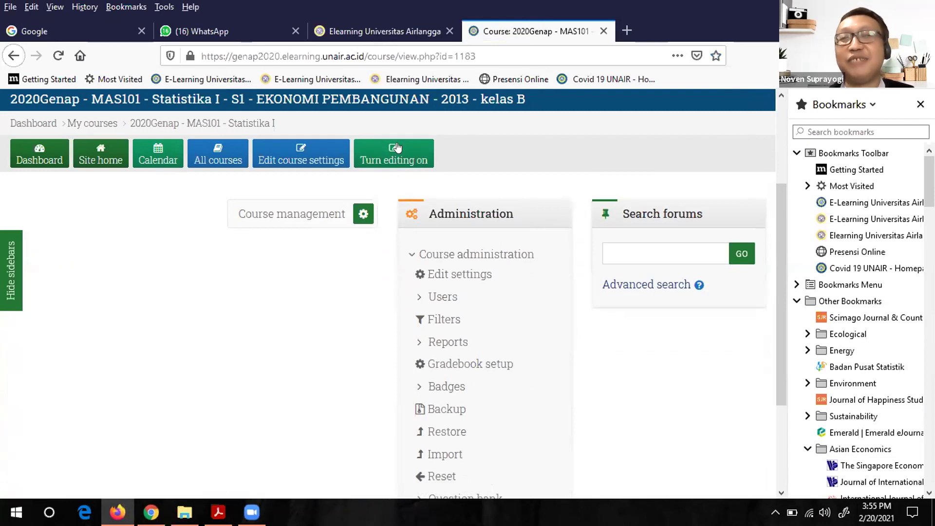
Close the browser's bookmarks sidebar and open the account menu on the MAS101 - Statistika I course page
{"action": "scroll", "coordinate": [576, 145], "scroll_direction": "up", "scroll_amount": 3}
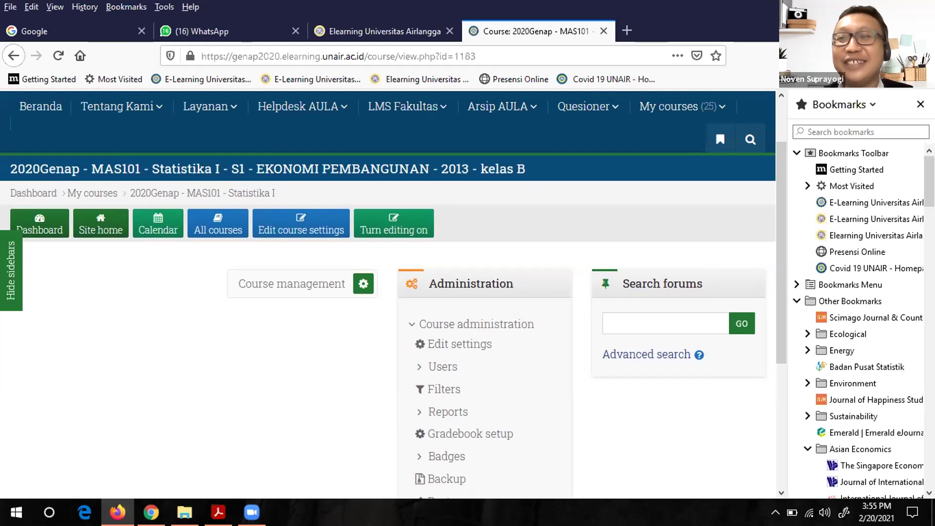
{"action": "key", "text": "ctrl+b"}
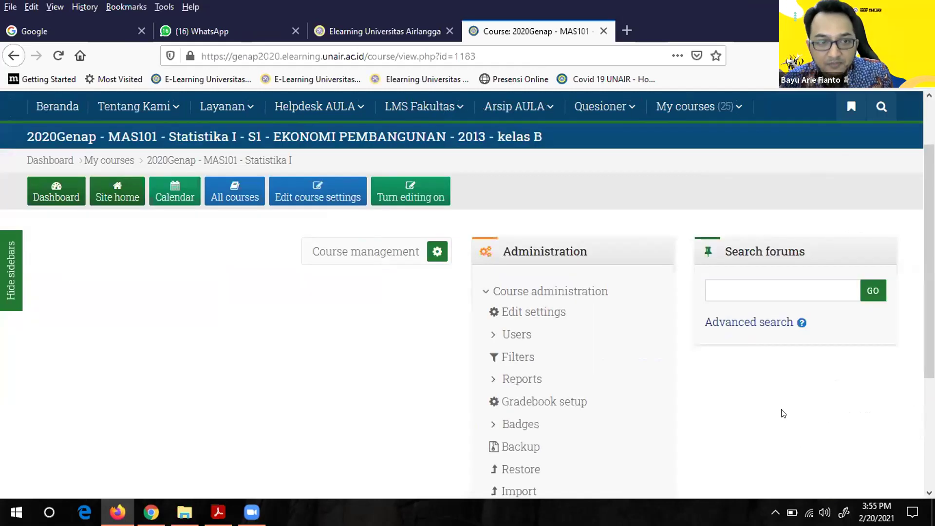
{"action": "scroll", "coordinate": [696, 127], "scroll_direction": "up", "scroll_amount": 2}
{"action": "left_click", "coordinate": [793, 141]}
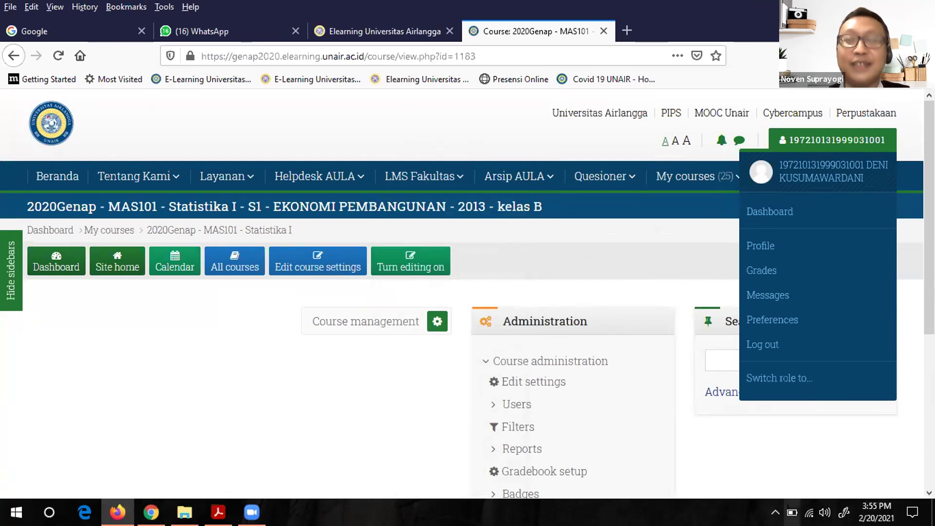
{"action": "left_click", "coordinate": [824, 512]}
{"action": "left_click", "coordinate": [887, 479]}
{"action": "key", "text": "Escape"}
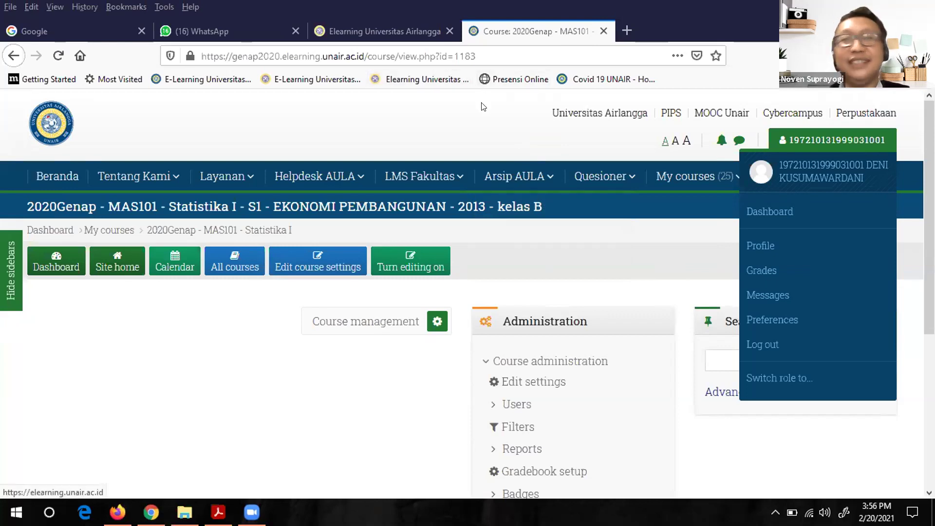
Open the Elearning Universitas Airlangga portal from the bookmarks and go to the Semester Genap 2019/2020 site
{"action": "left_click", "coordinate": [438, 83]}
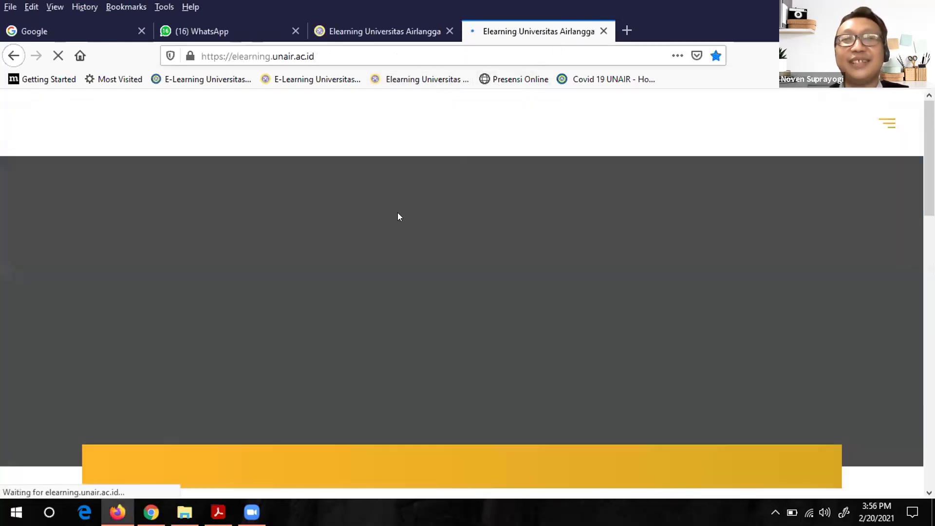
{"action": "scroll", "coordinate": [320, 246], "scroll_direction": "down", "scroll_amount": 6}
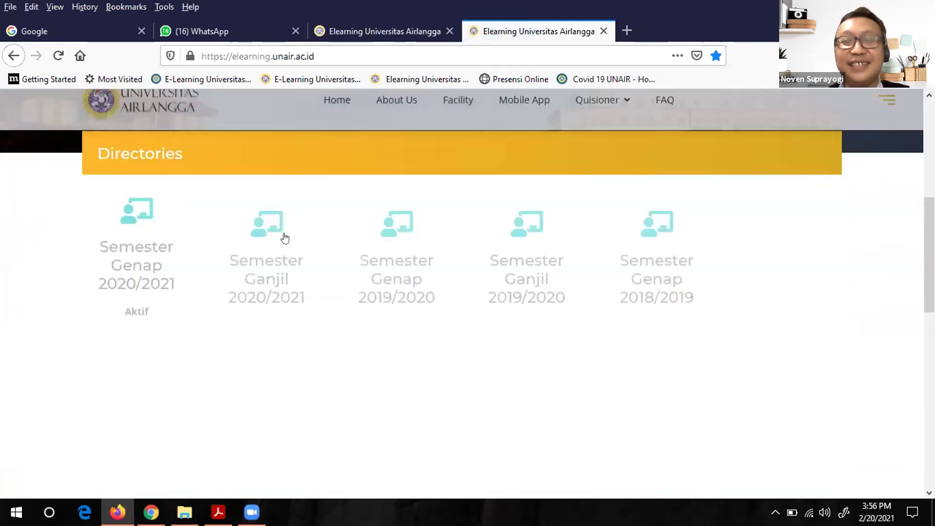
{"action": "scroll", "coordinate": [285, 237], "scroll_direction": "down", "scroll_amount": 1}
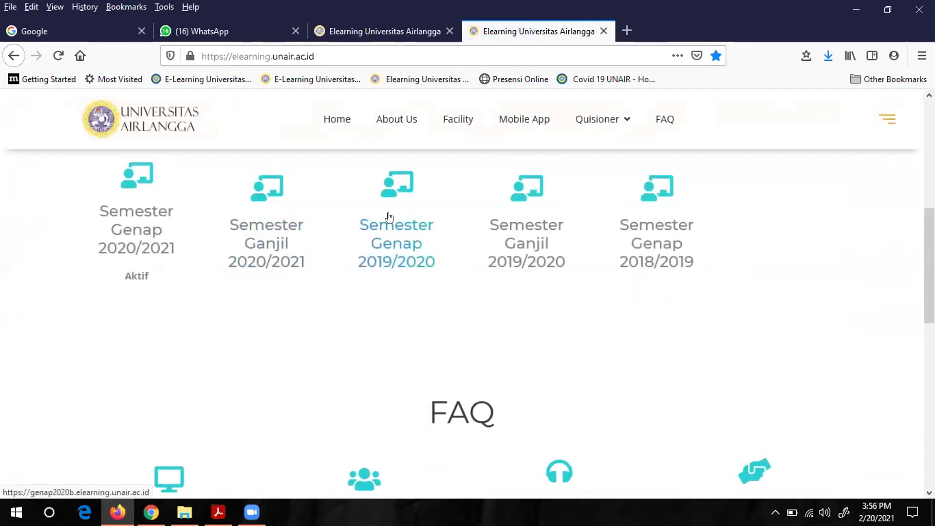
{"action": "left_click", "coordinate": [403, 233]}
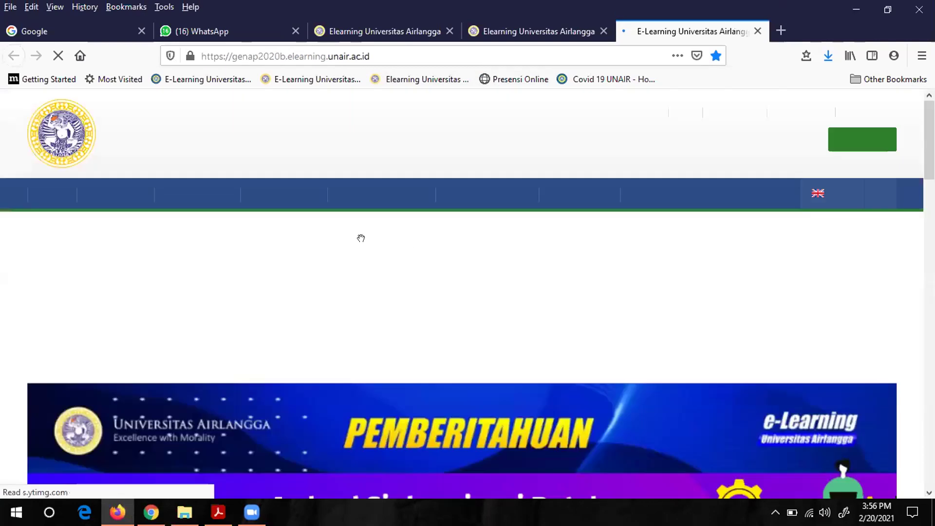
Go to the e-learning site's login page and log out of the account that is already signed in
{"action": "scroll", "coordinate": [303, 235], "scroll_direction": "down", "scroll_amount": 1}
{"action": "scroll", "coordinate": [96, 290], "scroll_direction": "down", "scroll_amount": 2}
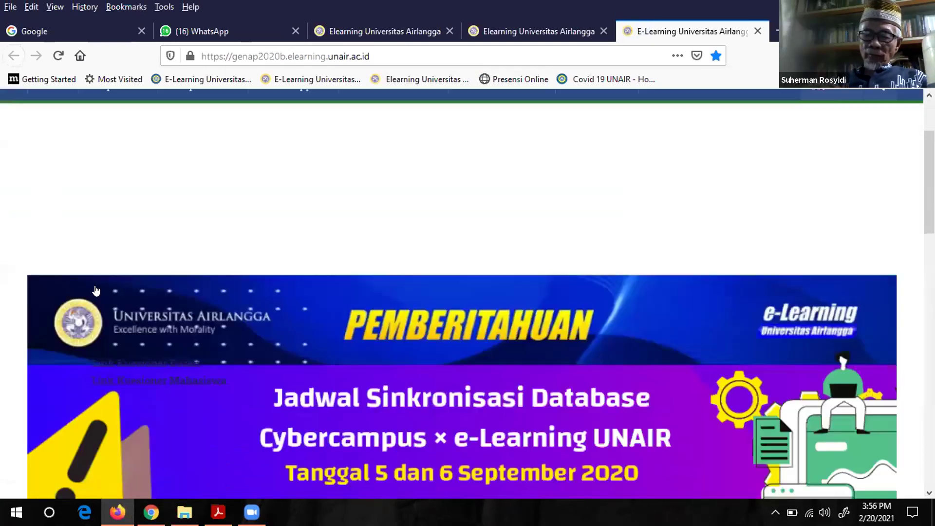
{"action": "scroll", "coordinate": [96, 291], "scroll_direction": "down", "scroll_amount": 2}
{"action": "scroll", "coordinate": [237, 298], "scroll_direction": "down", "scroll_amount": 4}
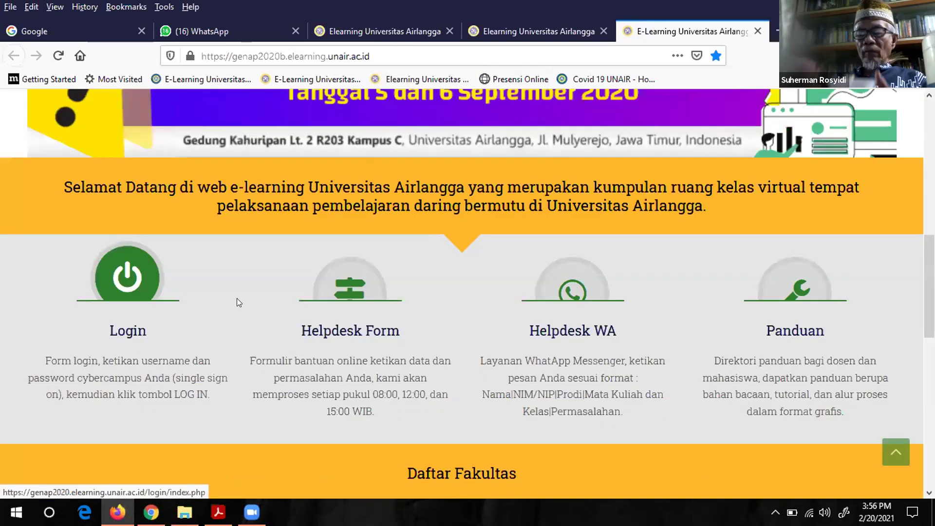
{"action": "left_click", "coordinate": [237, 298]}
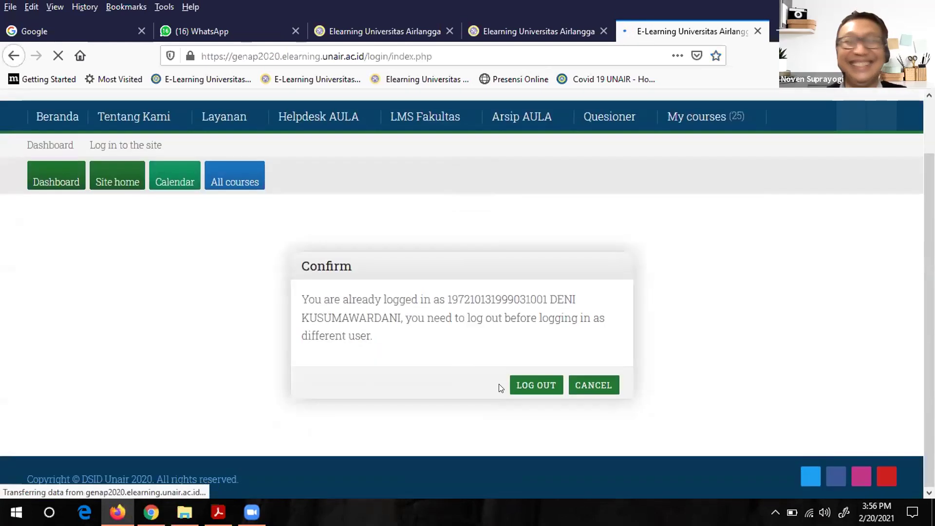
{"action": "left_click", "coordinate": [522, 387]}
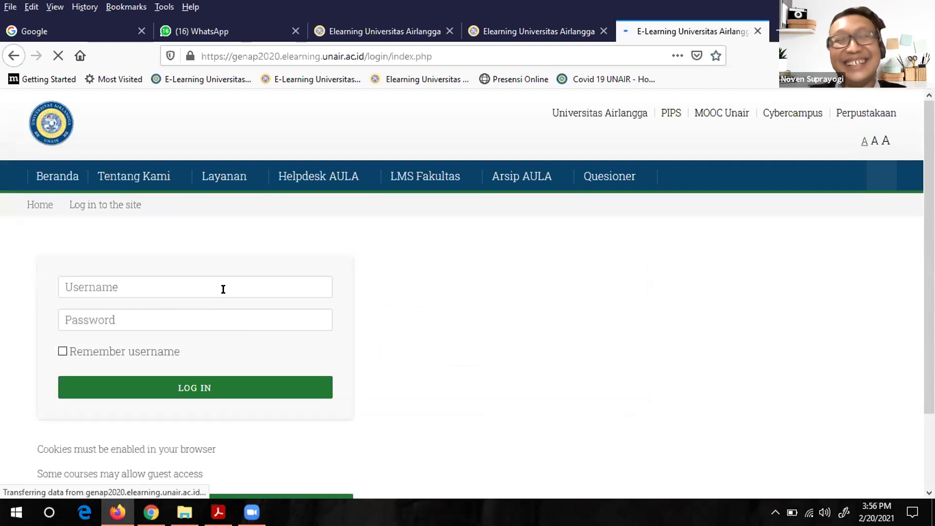
Log in to the e-learning site with the lecturer's saved username and password
{"action": "left_click", "coordinate": [222, 287]}
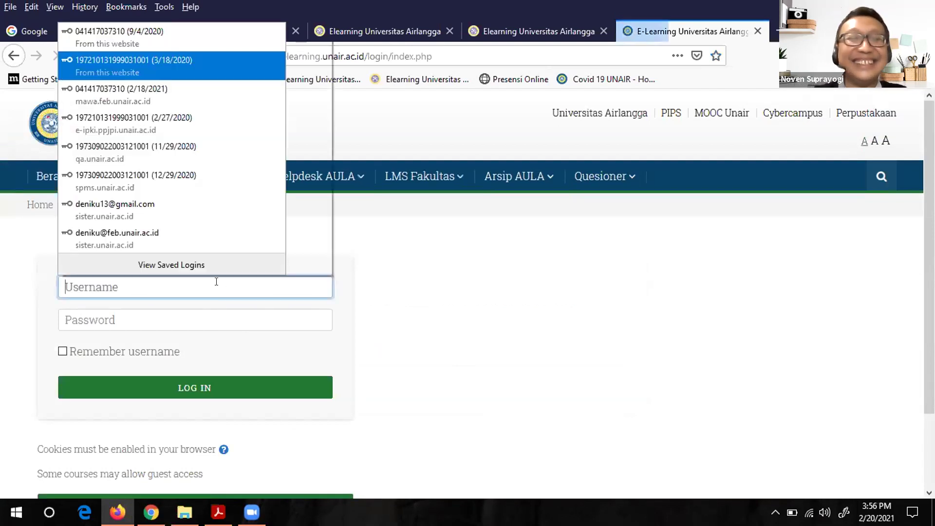
{"action": "left_click", "coordinate": [157, 69]}
{"action": "left_click", "coordinate": [161, 388]}
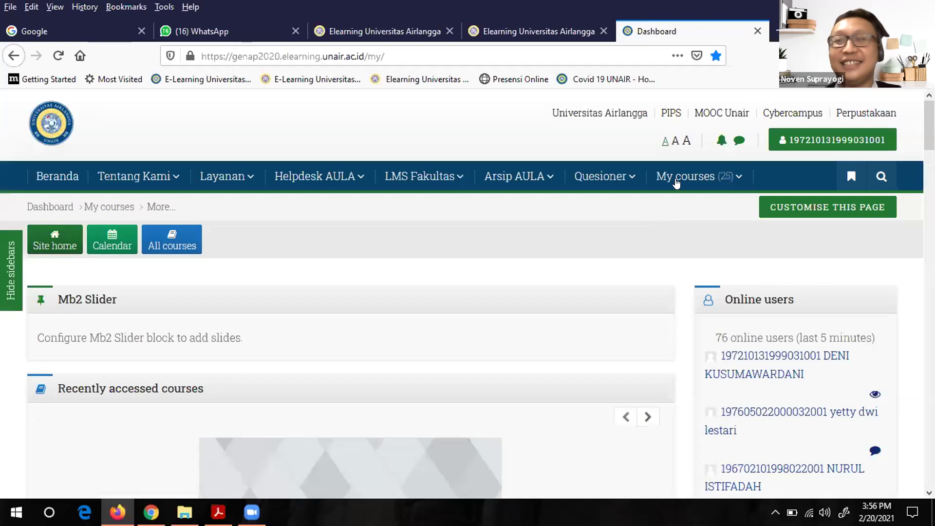
Open the 2020Genap - MAS101 - Statistika I course for kelas B from the enrolled courses
{"action": "left_click", "coordinate": [676, 180]}
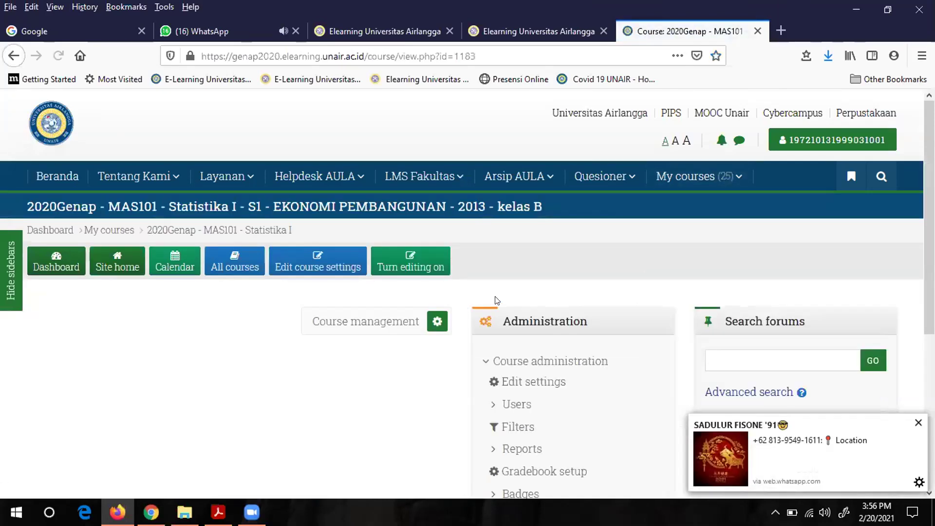
{"action": "scroll", "coordinate": [538, 254], "scroll_direction": "down", "scroll_amount": 4}
{"action": "scroll", "coordinate": [428, 298], "scroll_direction": "up", "scroll_amount": 2}
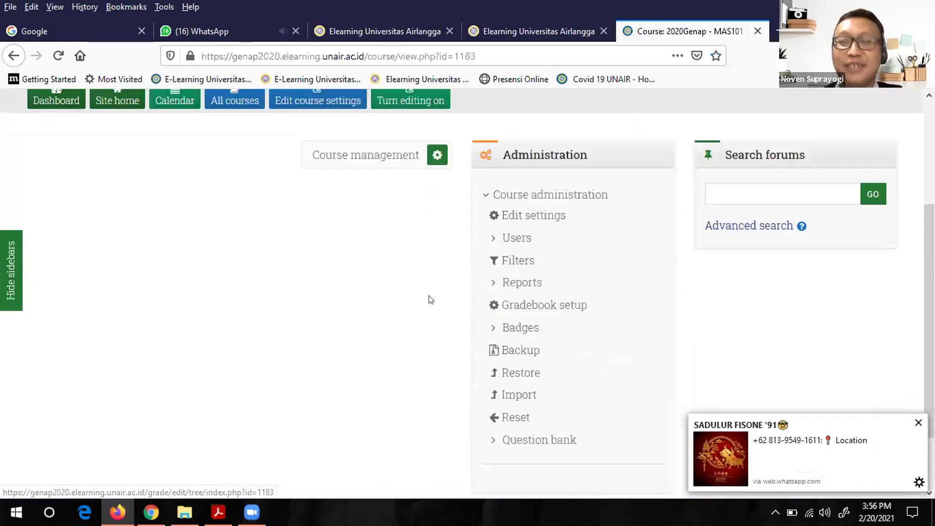
Reopen the Statistika I course from the enrolled courses and check its page for topics and content
{"action": "scroll", "coordinate": [702, 205], "scroll_direction": "up", "scroll_amount": 2}
{"action": "left_click", "coordinate": [696, 175]}
{"action": "left_click", "coordinate": [691, 221]}
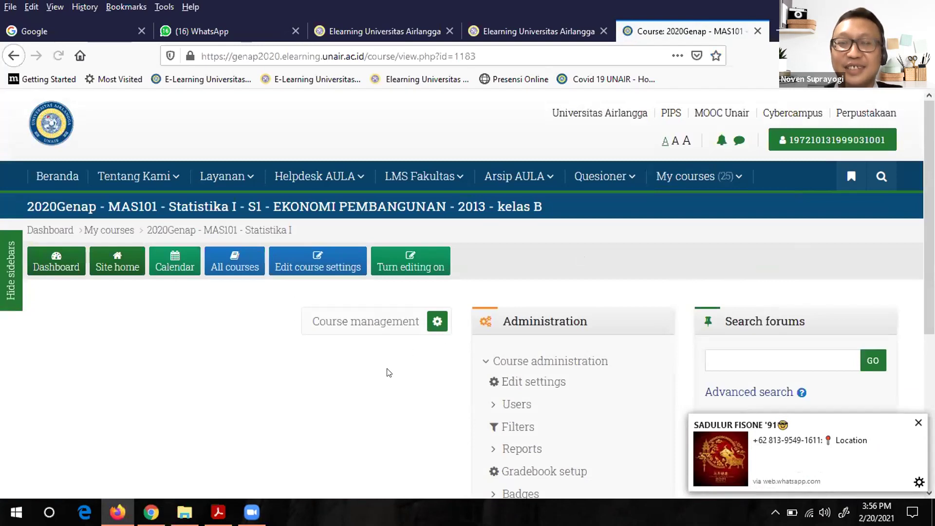
{"action": "scroll", "coordinate": [389, 373], "scroll_direction": "down", "scroll_amount": 5}
{"action": "scroll", "coordinate": [389, 373], "scroll_direction": "up", "scroll_amount": 5}
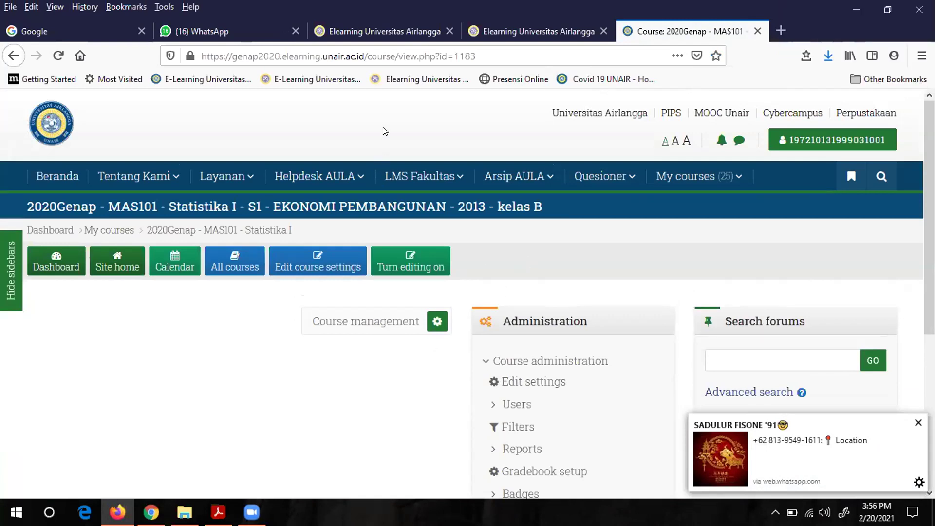
{"action": "mouse_move", "coordinate": [481, 245]}
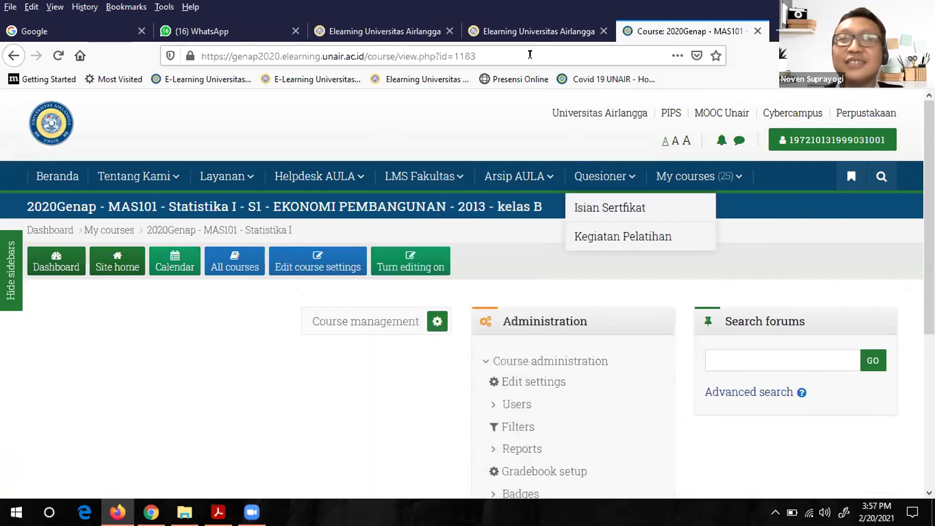
Return to the university e-learning portal and look over its home page and semester directories
{"action": "mouse_move", "coordinate": [415, 175]}
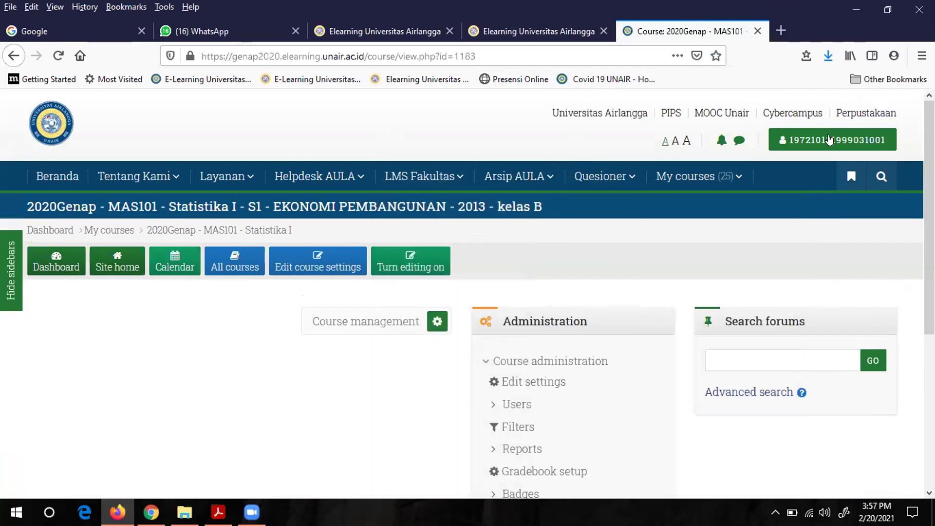
{"action": "left_click", "coordinate": [829, 140]}
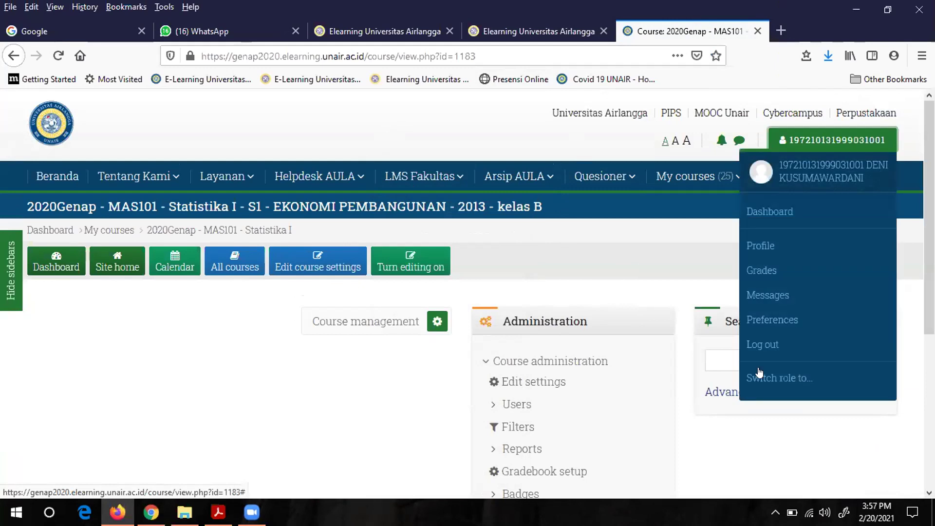
{"action": "left_click", "coordinate": [553, 31]}
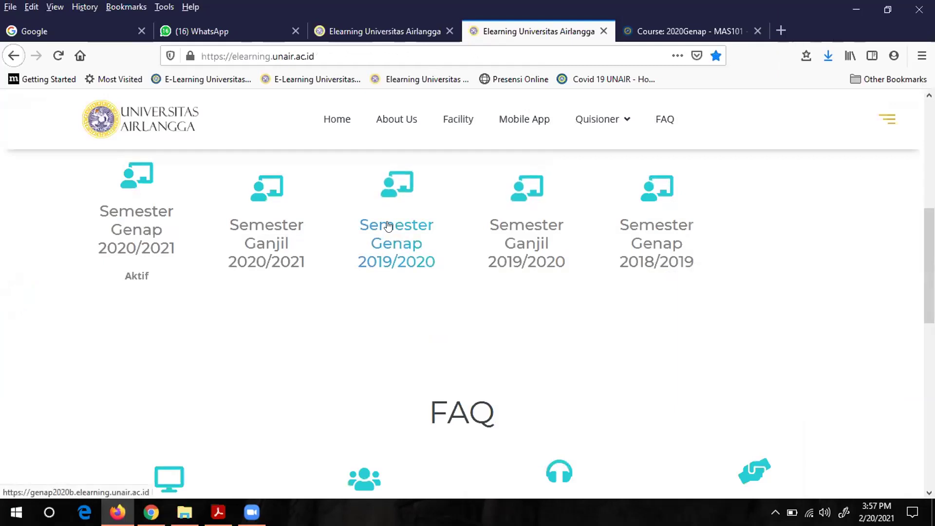
{"action": "scroll", "coordinate": [380, 334], "scroll_direction": "up", "scroll_amount": 3}
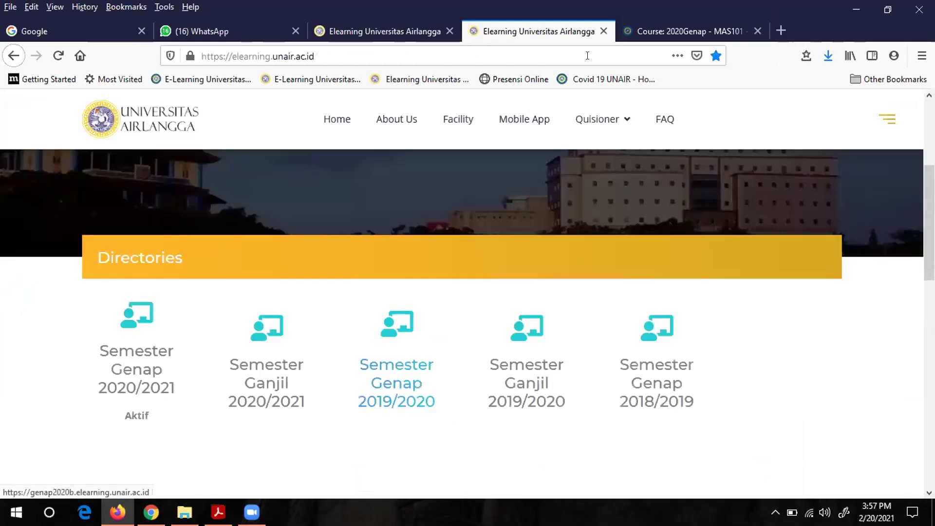
{"action": "scroll", "coordinate": [525, 332], "scroll_direction": "up", "scroll_amount": 4}
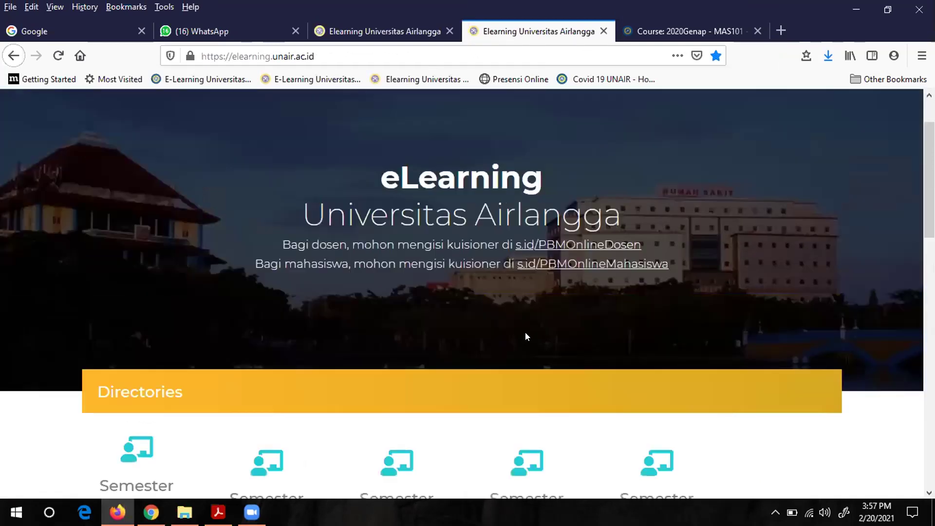
{"action": "scroll", "coordinate": [389, 389], "scroll_direction": "down", "scroll_amount": 3}
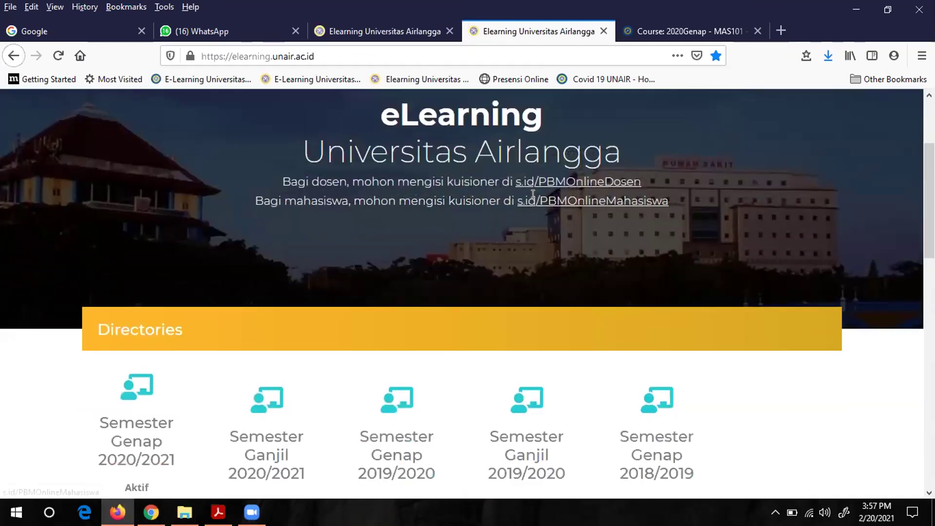
{"action": "scroll", "coordinate": [442, 223], "scroll_direction": "up", "scroll_amount": 3}
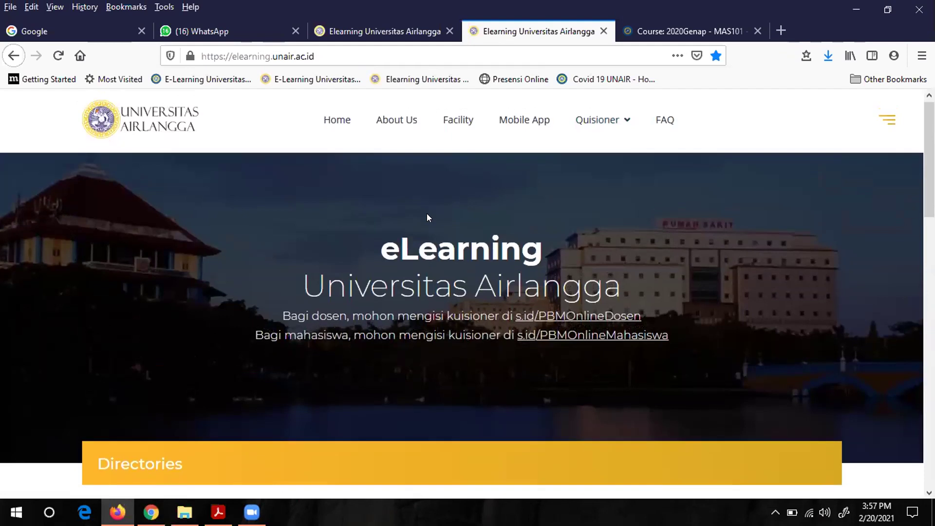
{"action": "scroll", "coordinate": [428, 216], "scroll_direction": "down", "scroll_amount": 5}
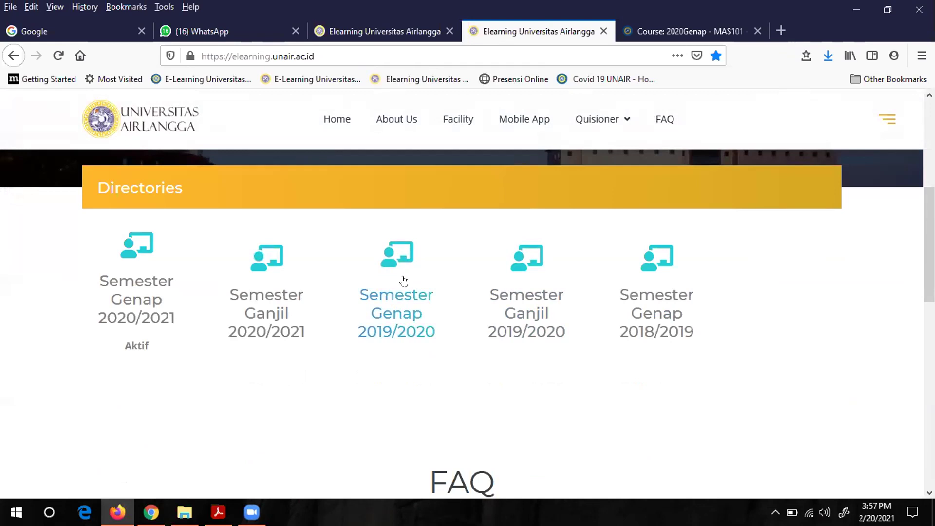
{"action": "scroll", "coordinate": [648, 273], "scroll_direction": "up", "scroll_amount": 5}
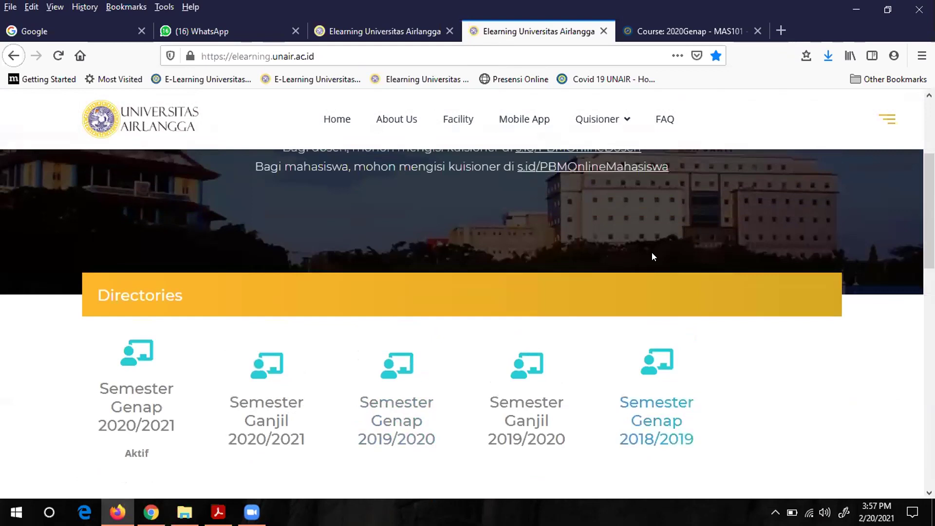
{"action": "scroll", "coordinate": [652, 225], "scroll_direction": "up", "scroll_amount": 1}
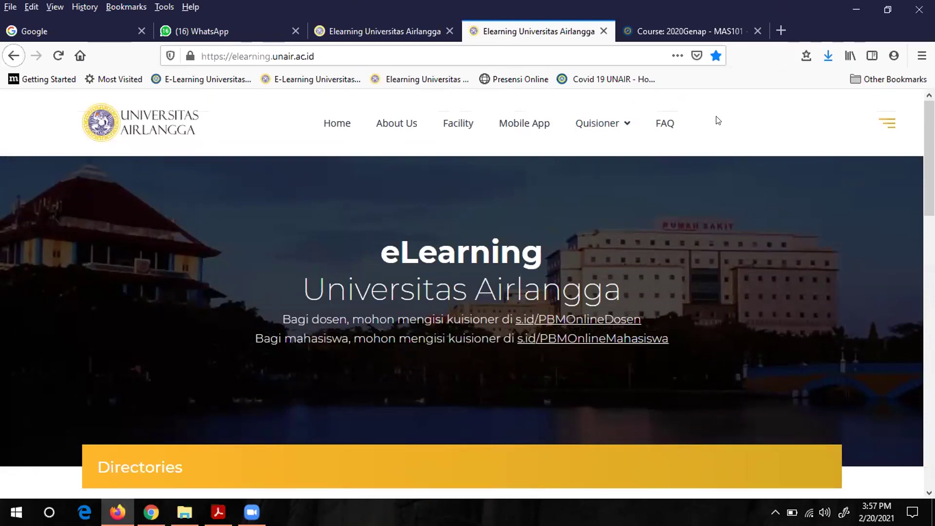
Close the duplicate portal page and the Statistika I course page, keeping one e-learning portal page open
{"action": "left_click", "coordinate": [604, 31]}
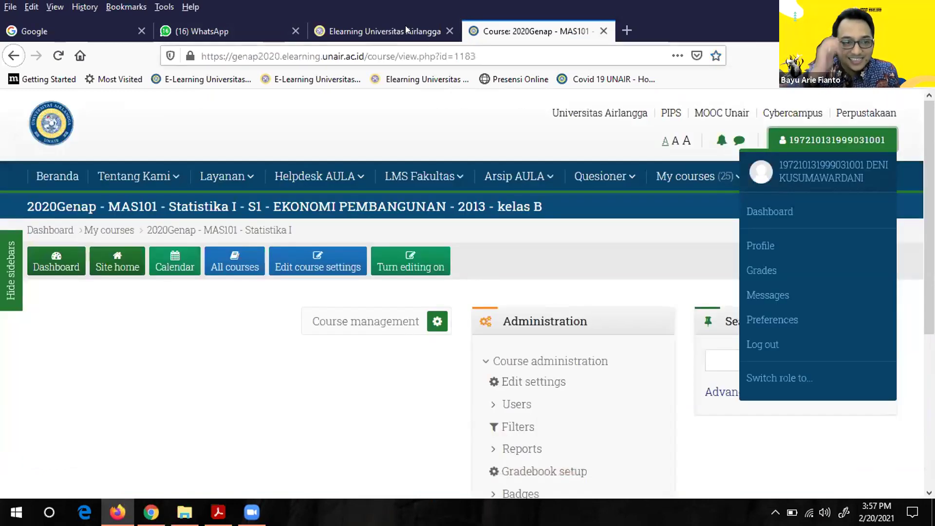
{"action": "left_click", "coordinate": [405, 25]}
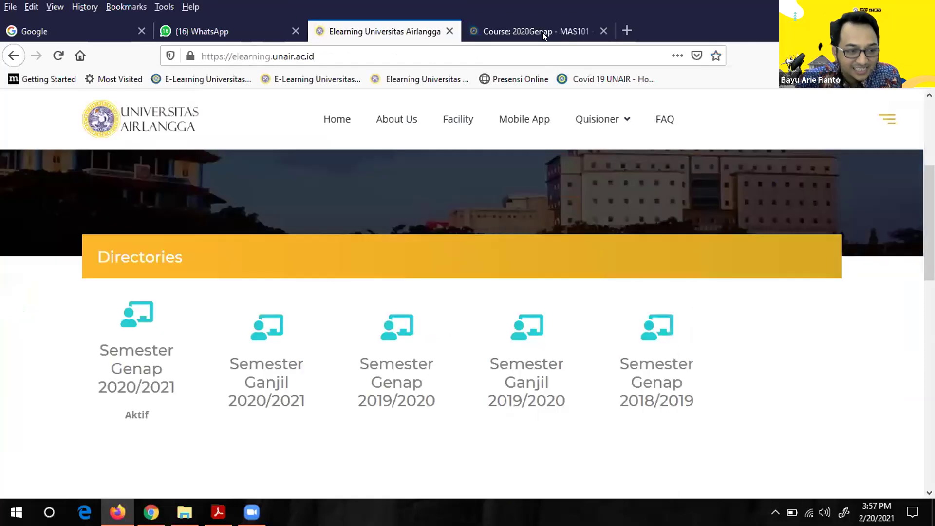
{"action": "left_click", "coordinate": [598, 28]}
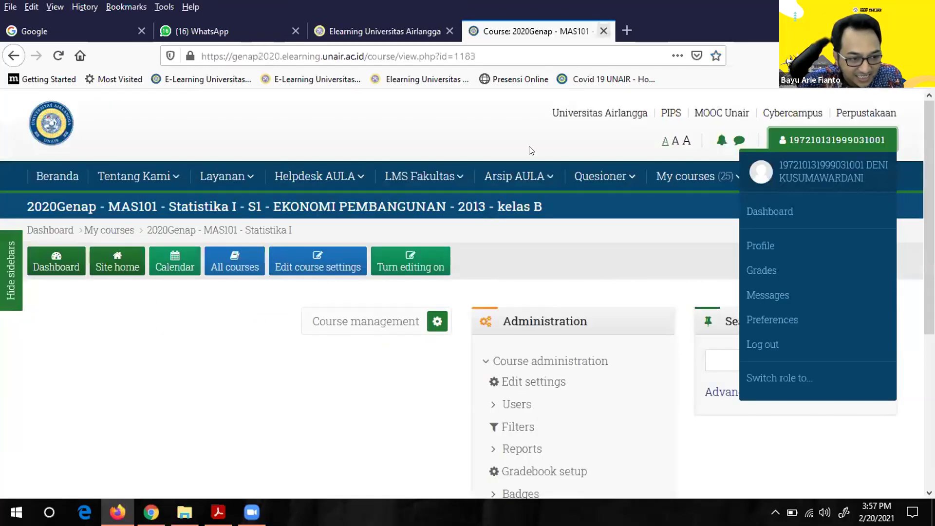
{"action": "key", "text": "ctrl+w"}
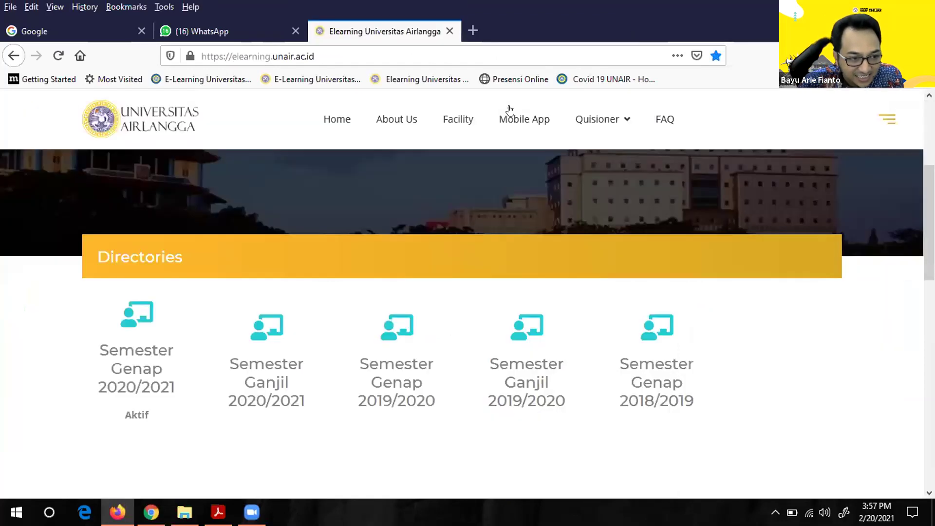
Open the Semester Genap 2019/2020 e-learning site from the portal's directories and look through its home page
{"action": "left_click", "coordinate": [387, 335]}
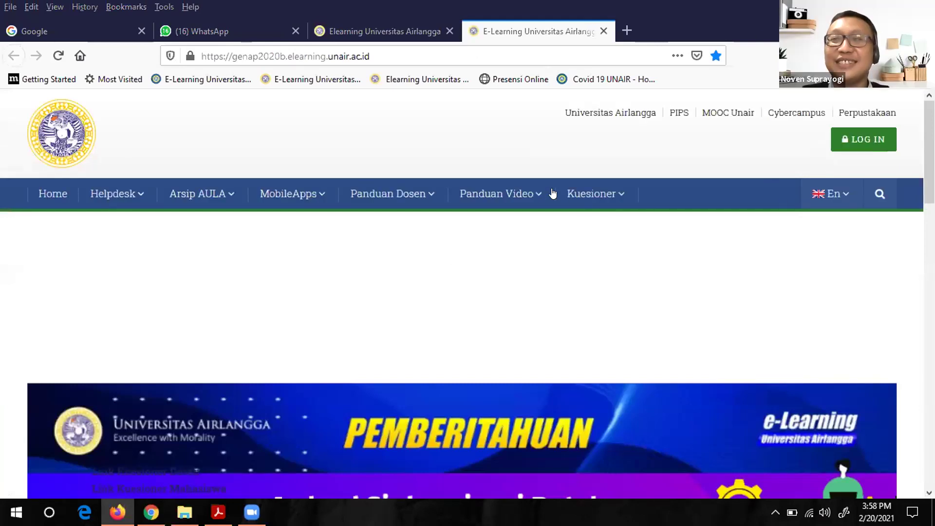
{"action": "scroll", "coordinate": [242, 356], "scroll_direction": "down", "scroll_amount": 1}
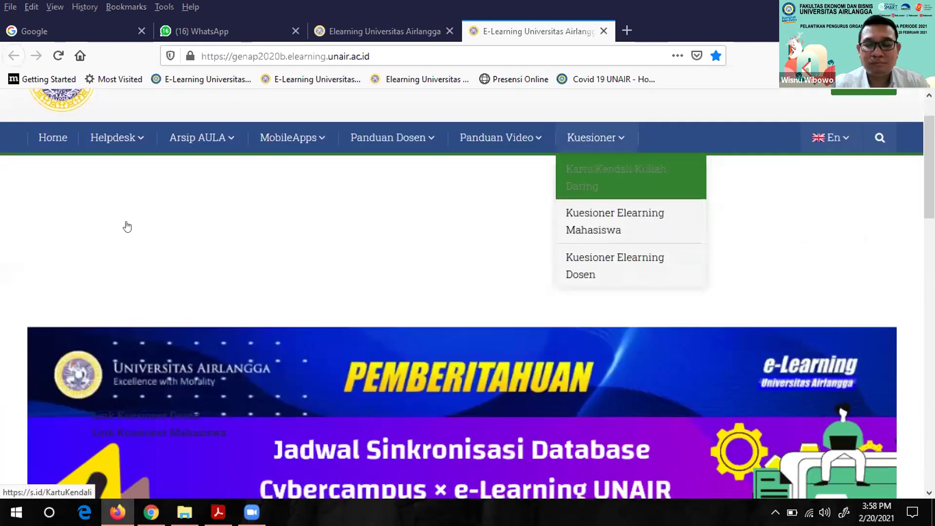
{"action": "scroll", "coordinate": [136, 239], "scroll_direction": "down", "scroll_amount": 1}
{"action": "scroll", "coordinate": [153, 261], "scroll_direction": "down", "scroll_amount": 6}
{"action": "left_click", "coordinate": [153, 261]}
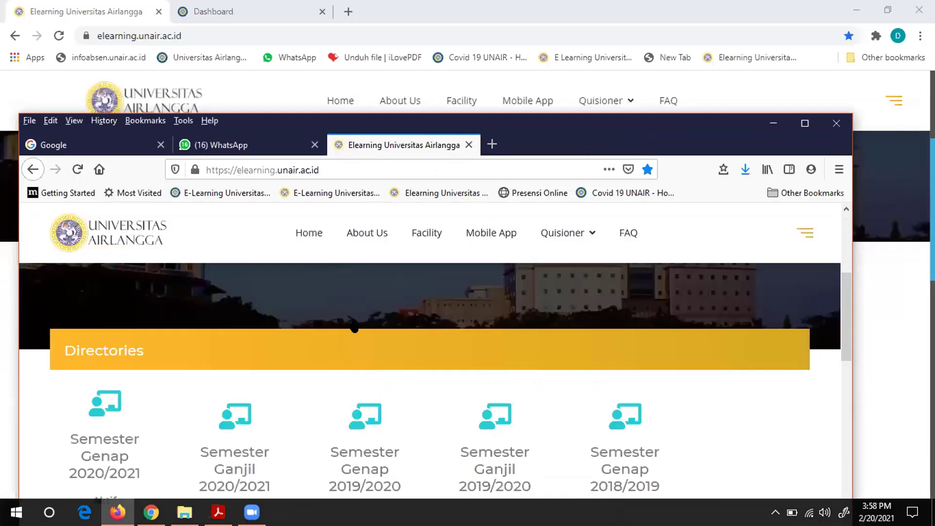
Reopen the Semester Genap 2019/2020 site from the portal's directories and maximize the browser window
{"action": "scroll", "coordinate": [355, 314], "scroll_direction": "down", "scroll_amount": 3}
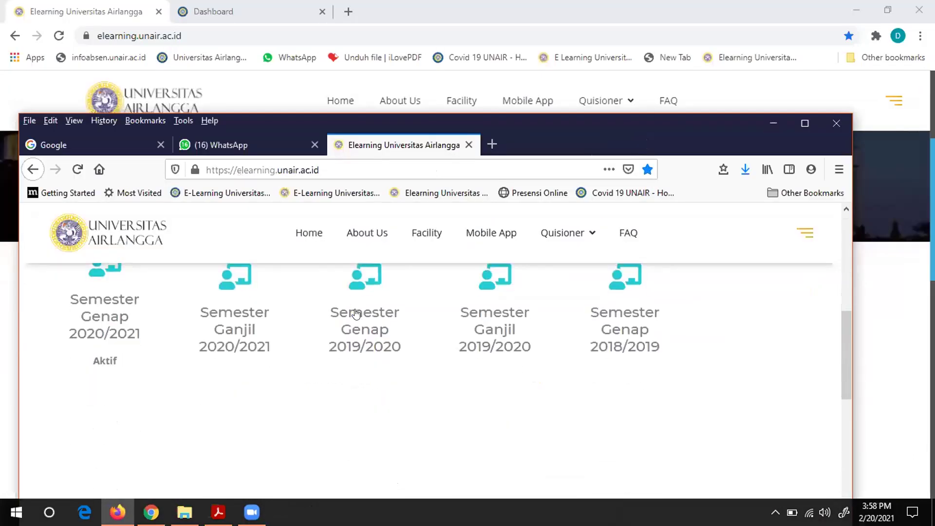
{"action": "scroll", "coordinate": [309, 323], "scroll_direction": "up", "scroll_amount": 3}
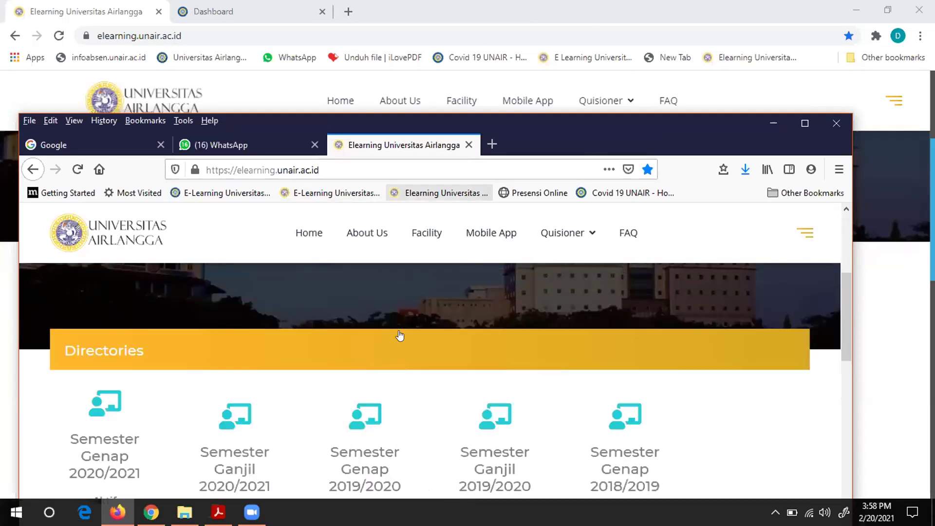
{"action": "scroll", "coordinate": [400, 335], "scroll_direction": "down", "scroll_amount": 3}
{"action": "left_click", "coordinate": [397, 335]}
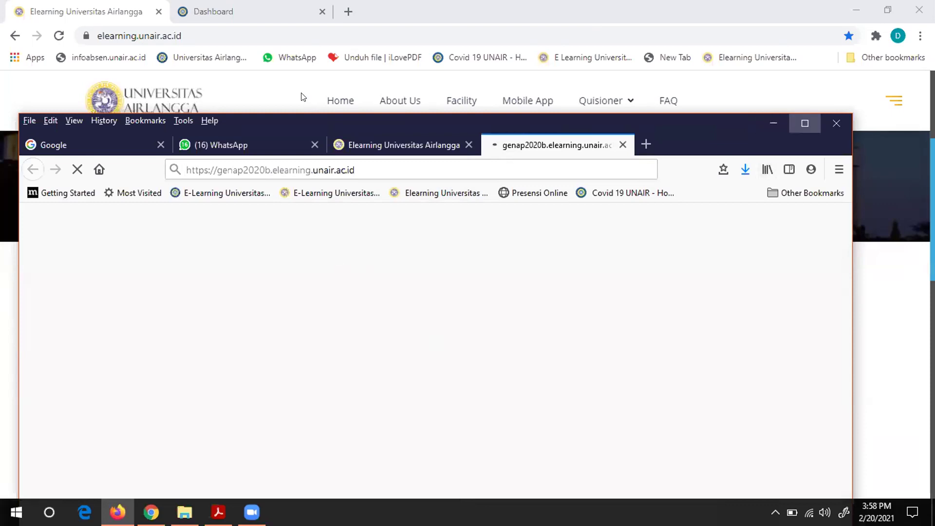
{"action": "double_click", "coordinate": [312, 119]}
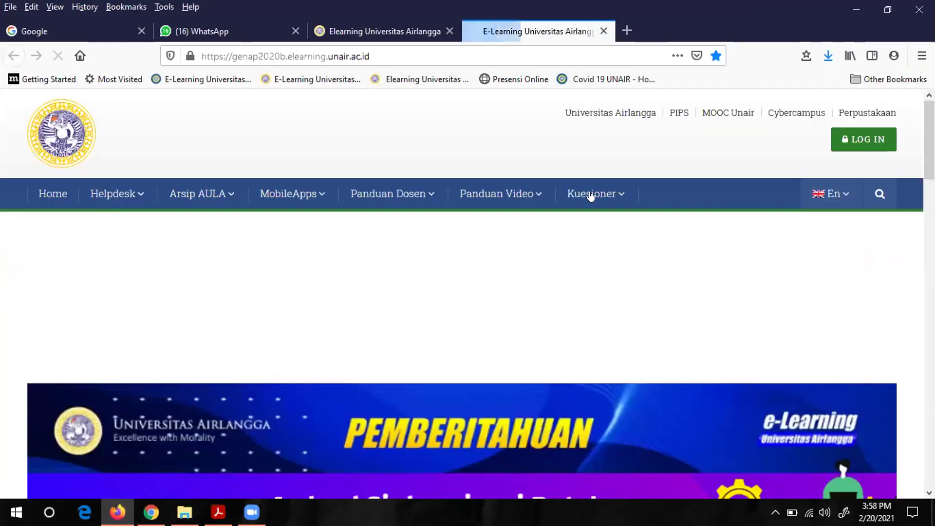
Go to the e-learning login page from the Semester Genap 2019/2020 site's home page
{"action": "left_click", "coordinate": [591, 194]}
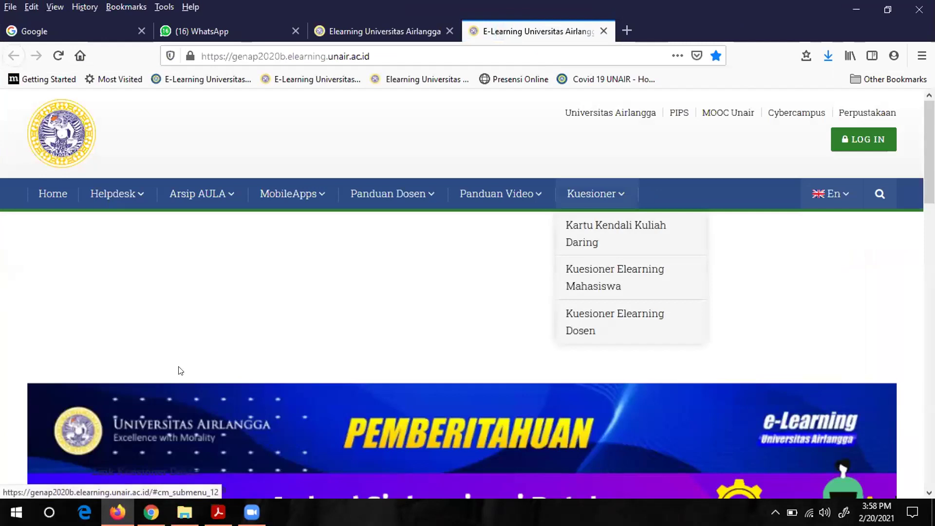
{"action": "scroll", "coordinate": [127, 372], "scroll_direction": "down", "scroll_amount": 1}
{"action": "scroll", "coordinate": [127, 357], "scroll_direction": "down", "scroll_amount": 3}
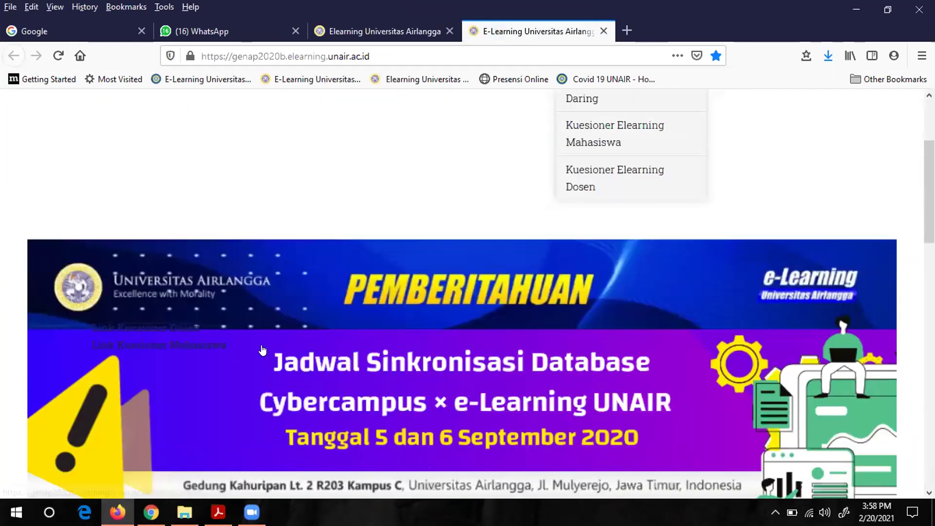
{"action": "left_click", "coordinate": [263, 350]}
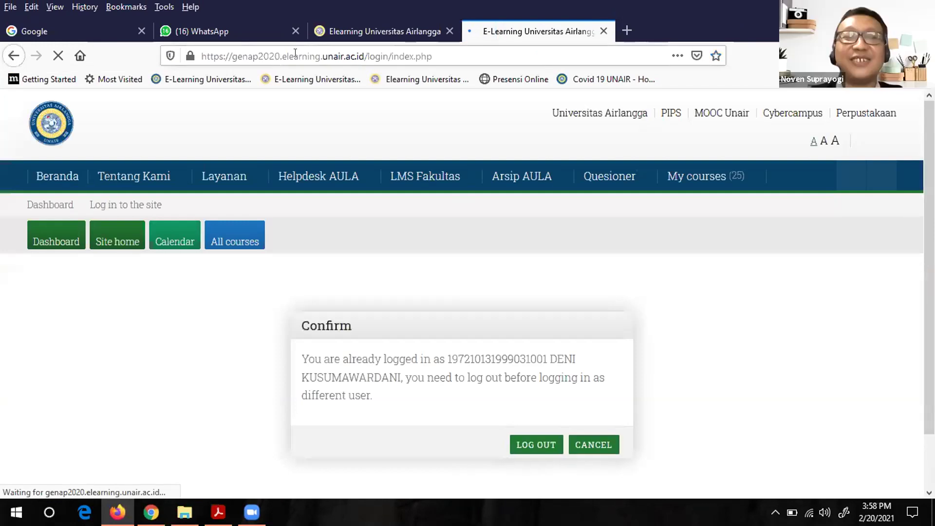
Log out of the account that is already signed in and return to the portal's semester directories
{"action": "scroll", "coordinate": [425, 303], "scroll_direction": "down", "scroll_amount": 2}
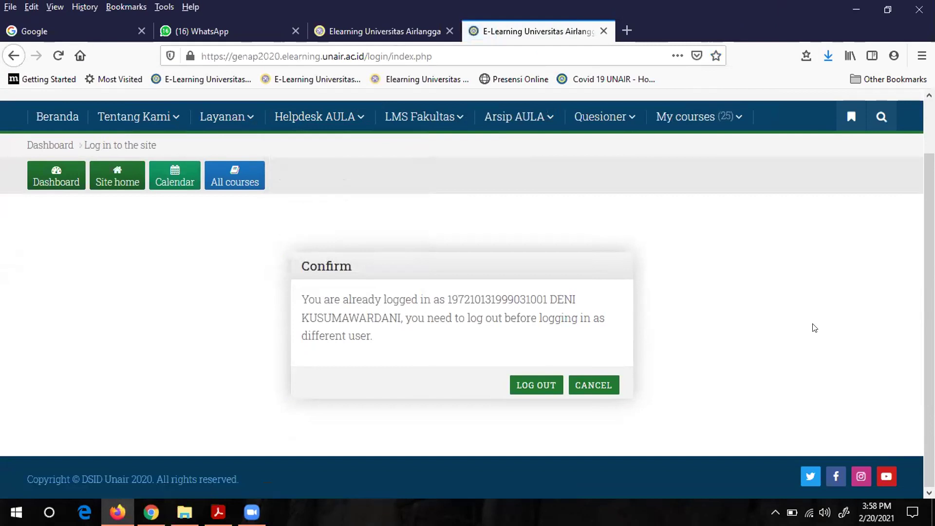
{"action": "left_click", "coordinate": [518, 387]}
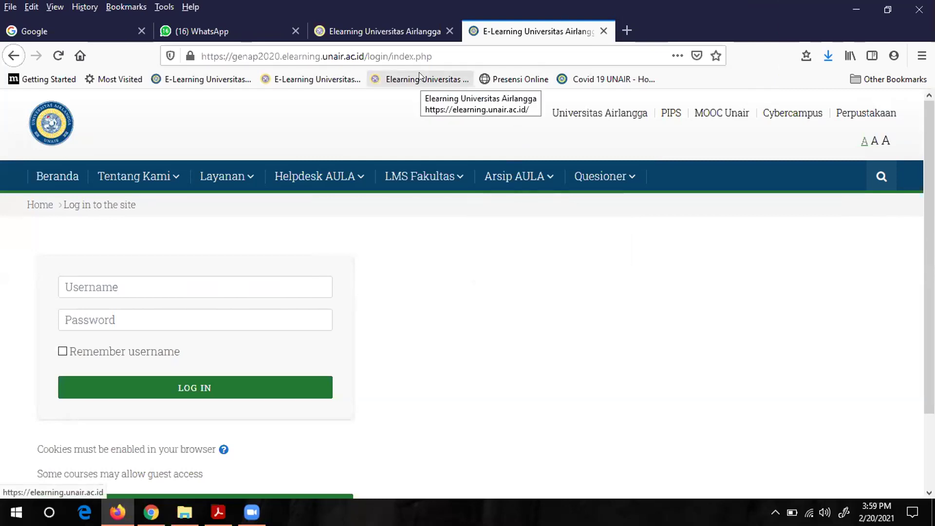
{"action": "left_click", "coordinate": [375, 31]}
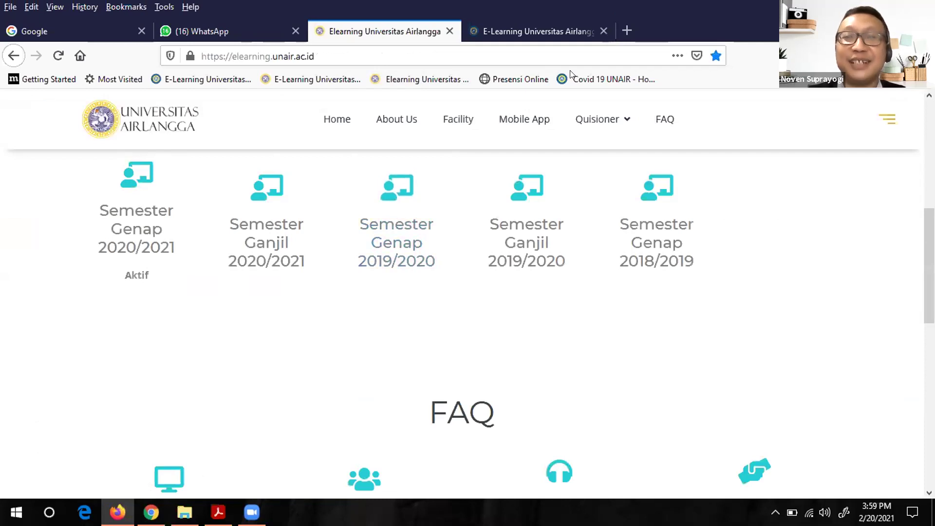
{"action": "left_click", "coordinate": [621, 270]}
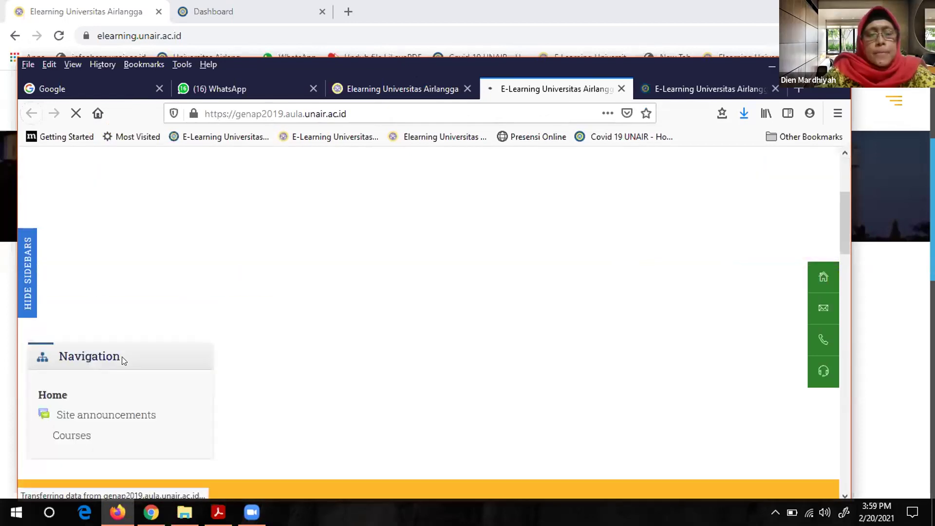
{"action": "left_click", "coordinate": [152, 271]}
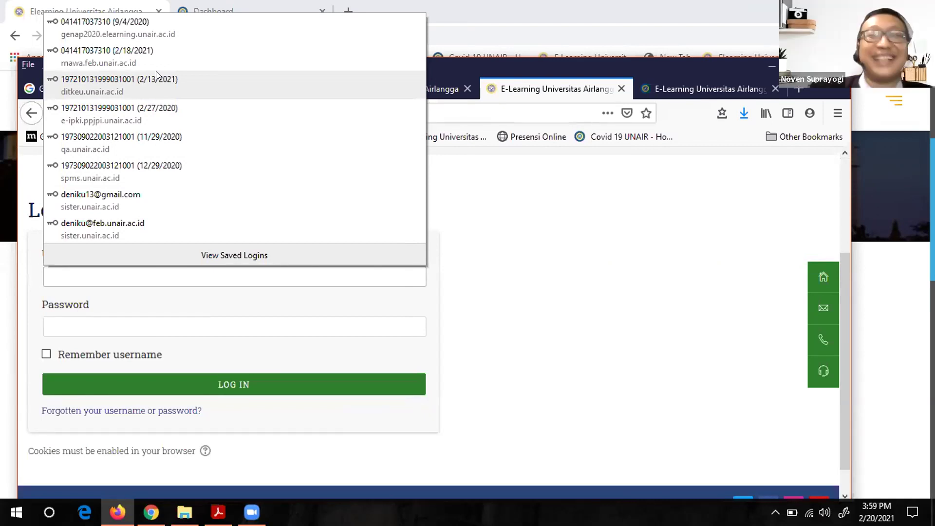
{"action": "left_click", "coordinate": [621, 334]}
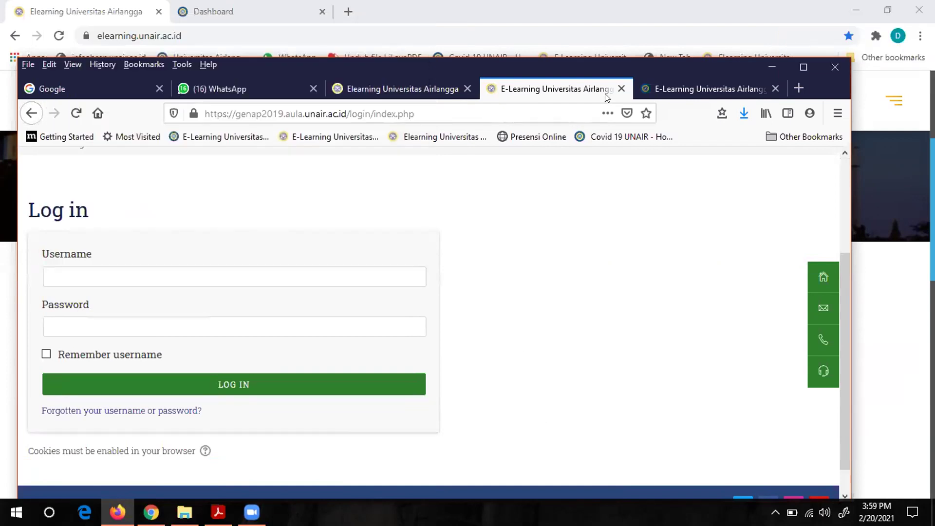
{"action": "left_click", "coordinate": [621, 89]}
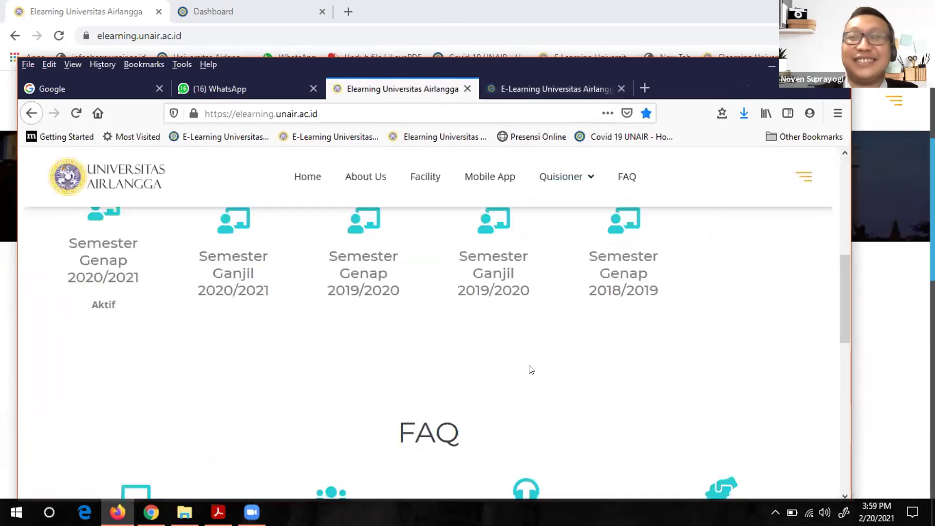
Open the Semester Genap 2019/2020 e-learning site from the directories and look over its home page and login page
{"action": "scroll", "coordinate": [531, 370], "scroll_direction": "up", "scroll_amount": 2}
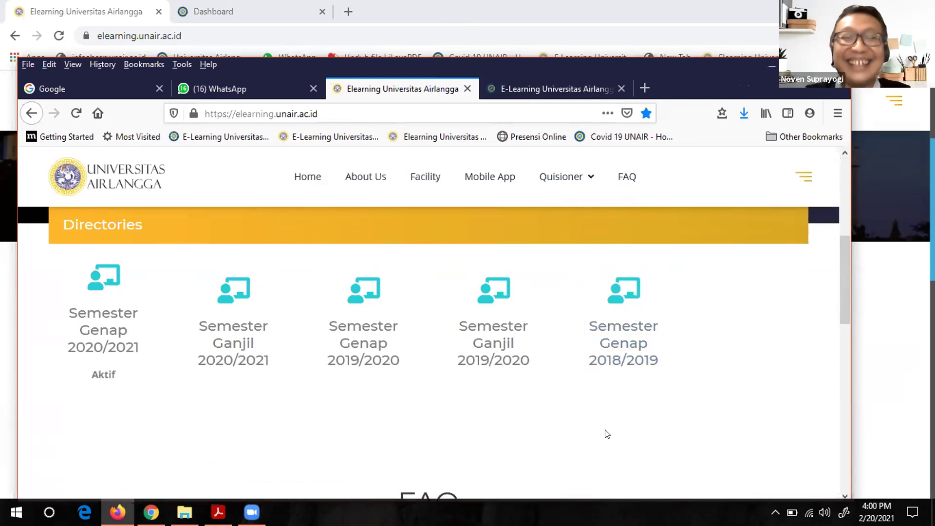
{"action": "left_click", "coordinate": [370, 336]}
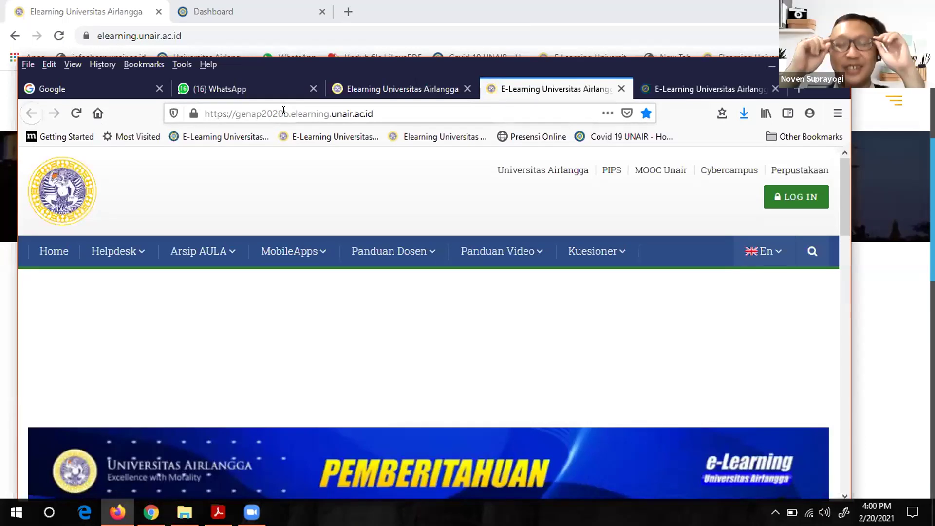
{"action": "scroll", "coordinate": [136, 450], "scroll_direction": "down", "scroll_amount": 1}
{"action": "scroll", "coordinate": [136, 450], "scroll_direction": "down", "scroll_amount": 2}
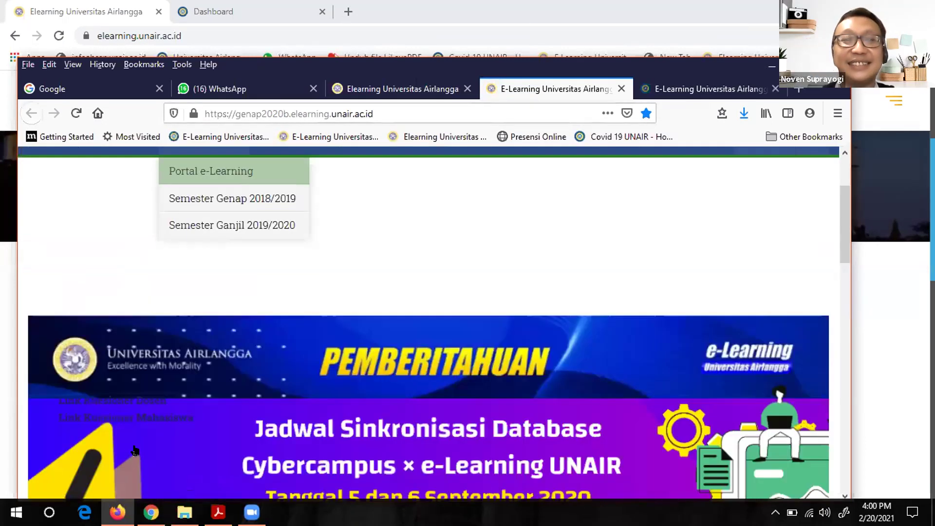
{"action": "scroll", "coordinate": [135, 451], "scroll_direction": "down", "scroll_amount": 3}
{"action": "left_click", "coordinate": [137, 449]}
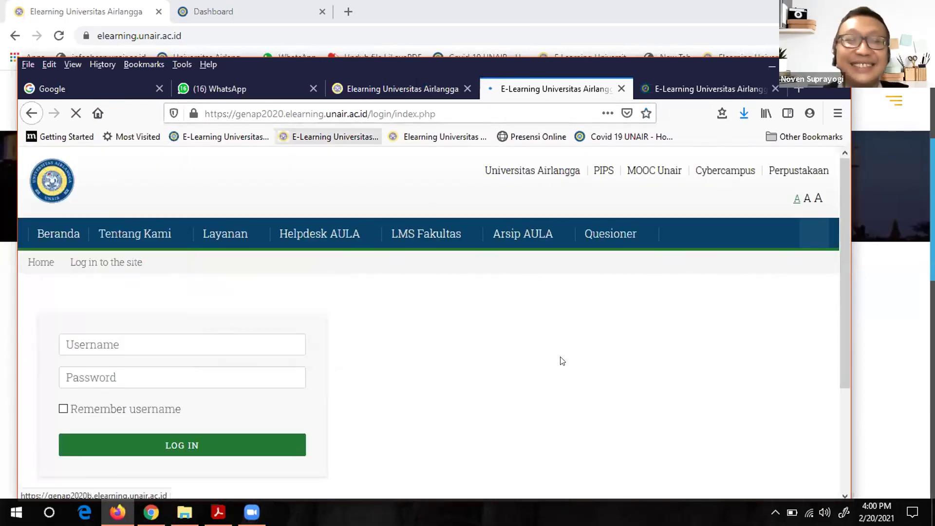
{"action": "mouse_move", "coordinate": [426, 234]}
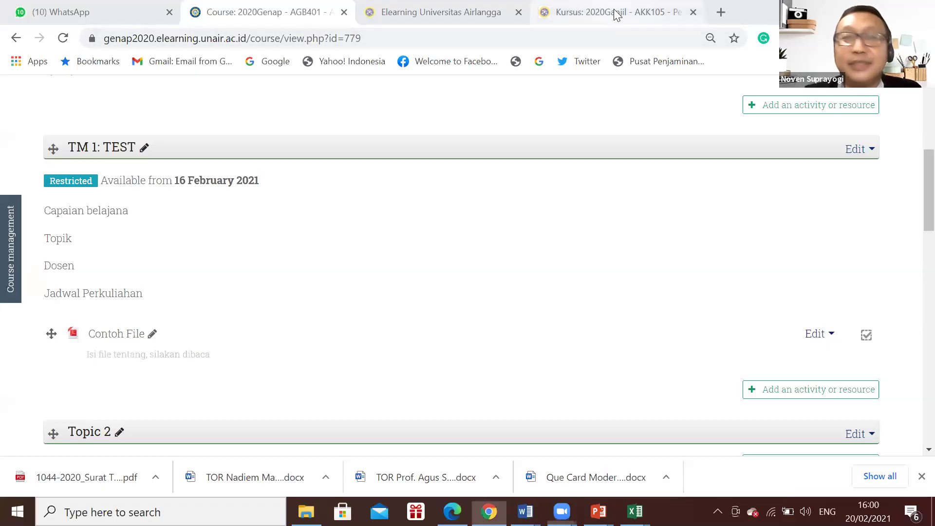
Switch to the 2020Ganjil Pengantar Akuntansi Kelas D course page and turn on its edit mode
{"action": "left_click", "coordinate": [616, 14]}
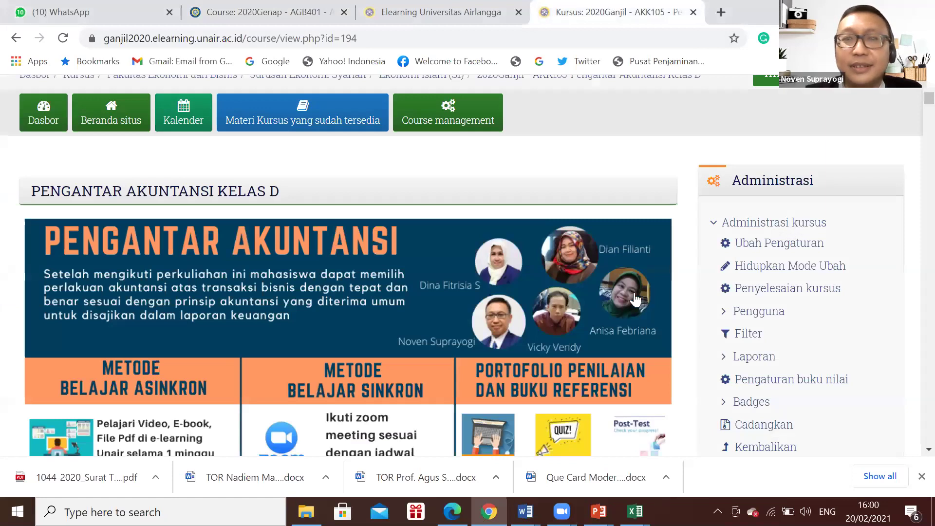
{"action": "scroll", "coordinate": [635, 298], "scroll_direction": "down", "scroll_amount": 3}
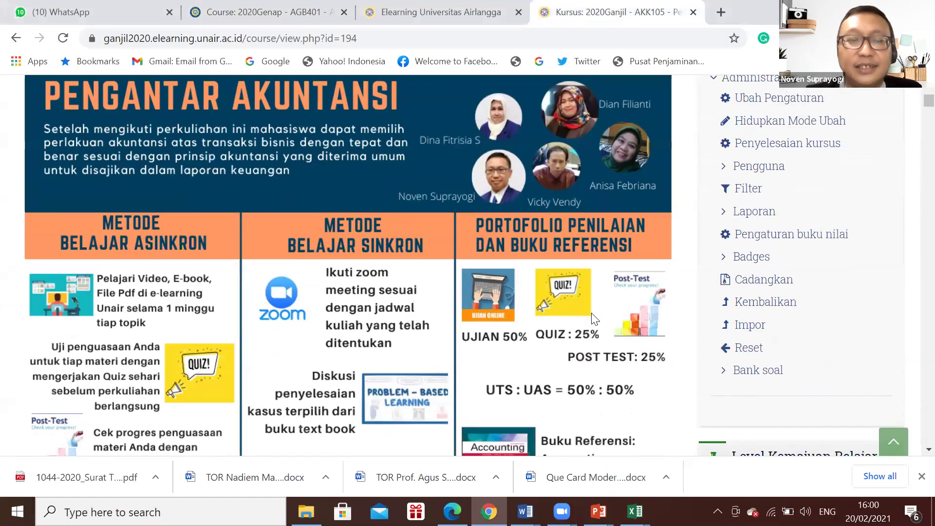
{"action": "scroll", "coordinate": [593, 319], "scroll_direction": "up", "scroll_amount": 6}
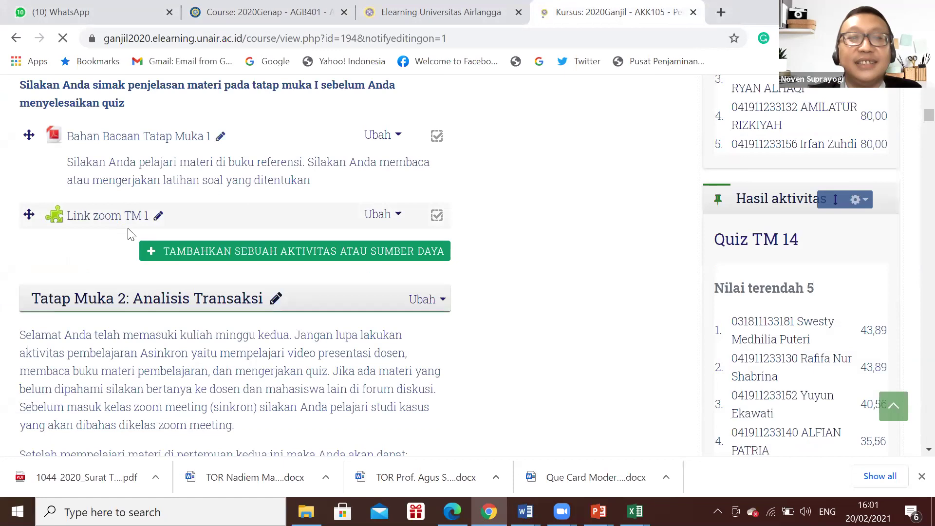
Open the settings of the Link zoom TM 1 activity in the Tatap Muka 1 section for editing
{"action": "left_click", "coordinate": [386, 221]}
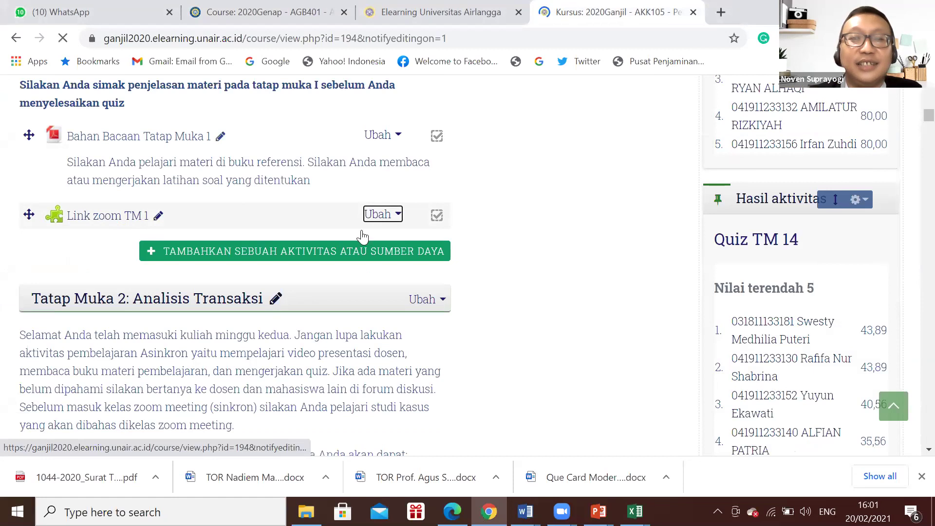
{"action": "left_click", "coordinate": [383, 214]}
{"action": "left_click", "coordinate": [302, 253]}
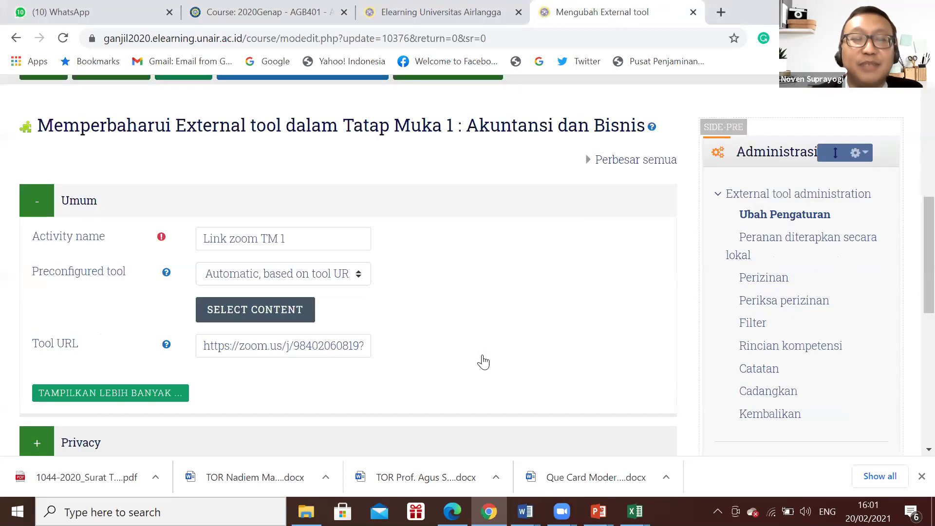
Add a Date condition to the access restrictions (Pembatasan akses) of the Link zoom TM 1 activity
{"action": "scroll", "coordinate": [484, 362], "scroll_direction": "down", "scroll_amount": 3}
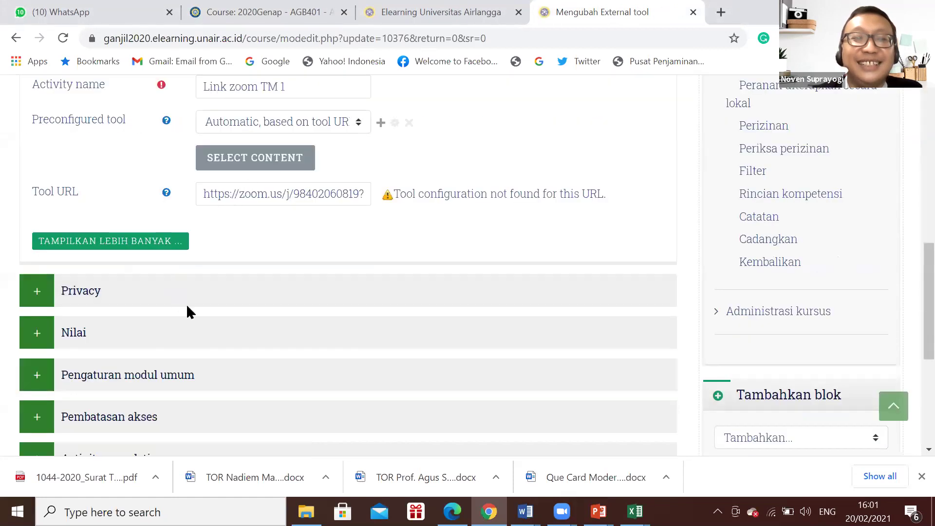
{"action": "scroll", "coordinate": [188, 307], "scroll_direction": "down", "scroll_amount": 2}
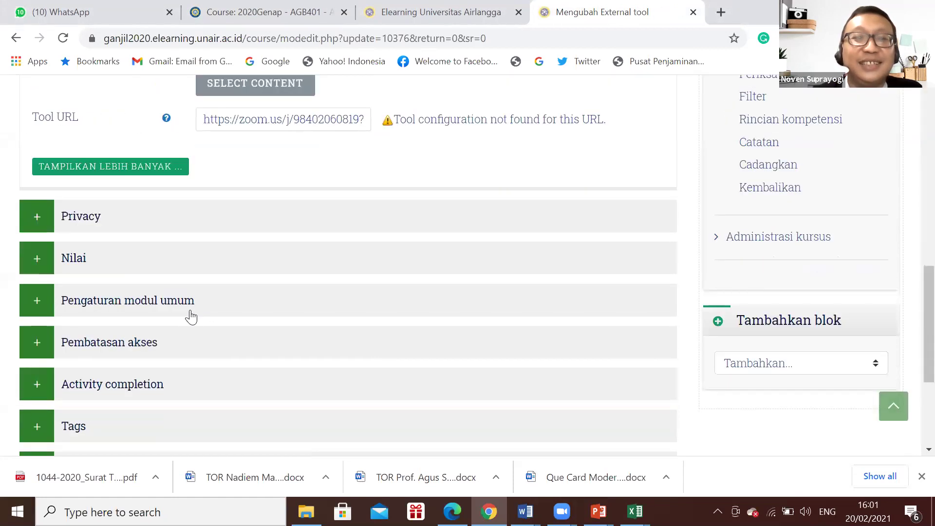
{"action": "scroll", "coordinate": [130, 263], "scroll_direction": "down", "scroll_amount": 3}
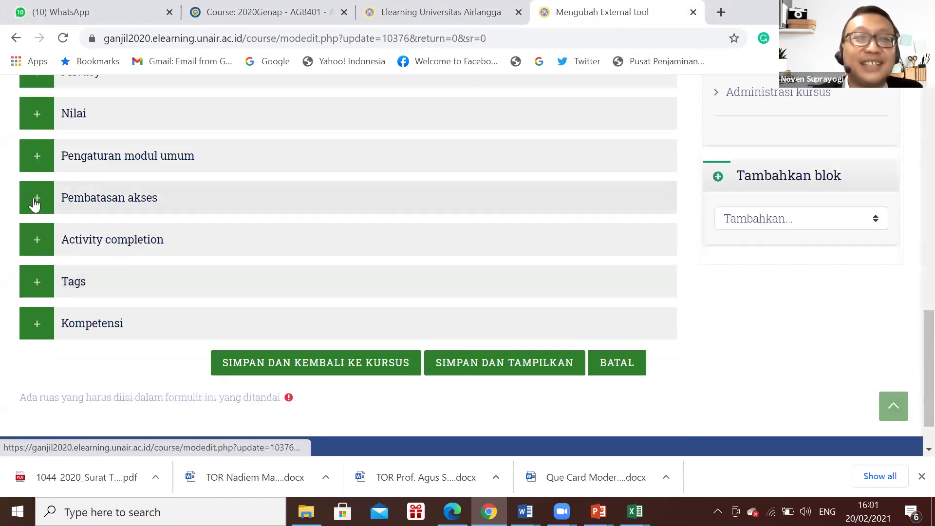
{"action": "left_click", "coordinate": [35, 200]}
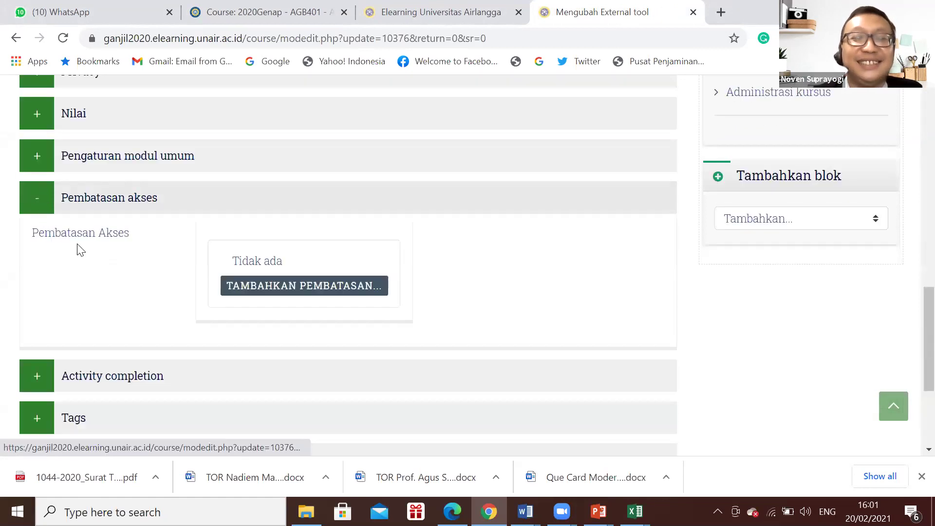
{"action": "left_click", "coordinate": [263, 289]}
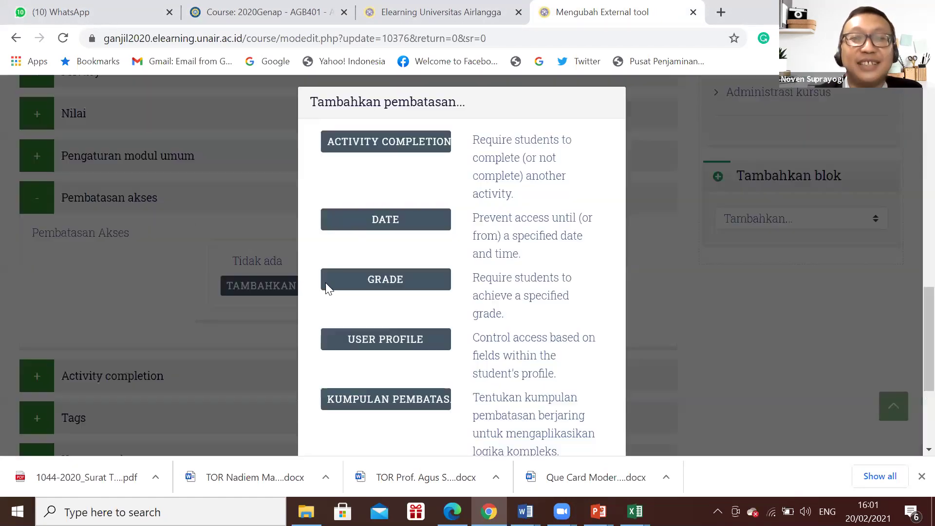
{"action": "left_click", "coordinate": [380, 224]}
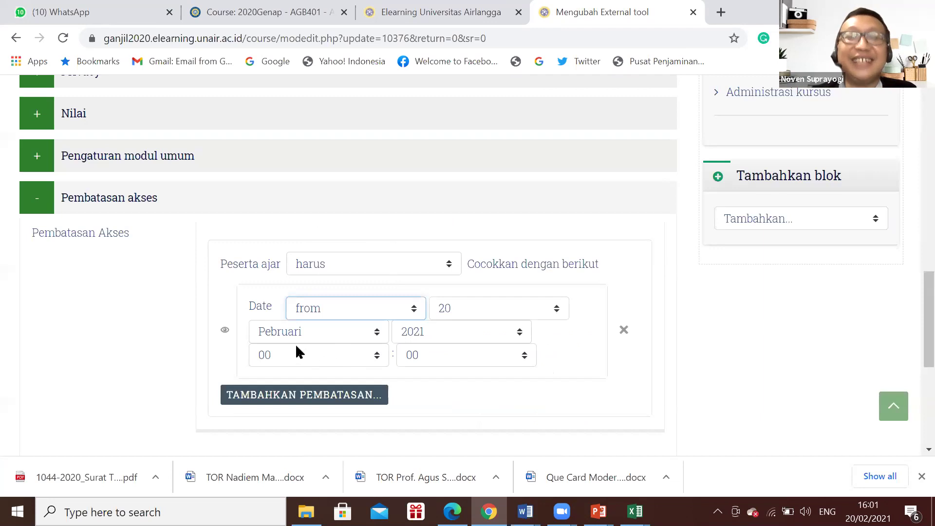
Set the month of the date restriction to Oktober and save the activity, returning to the course
{"action": "scroll", "coordinate": [530, 402], "scroll_direction": "down", "scroll_amount": 5}
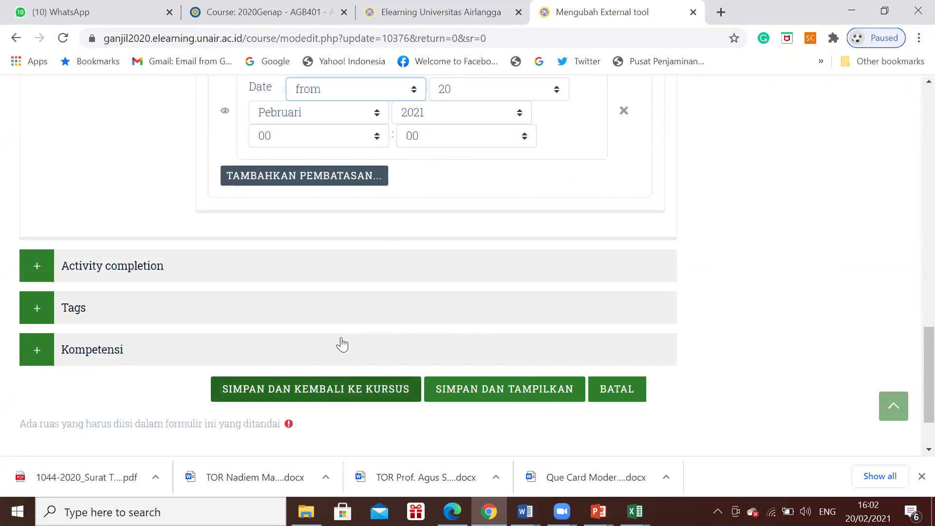
{"action": "scroll", "coordinate": [342, 344], "scroll_direction": "up", "scroll_amount": 2}
{"action": "scroll", "coordinate": [426, 353], "scroll_direction": "up", "scroll_amount": 2}
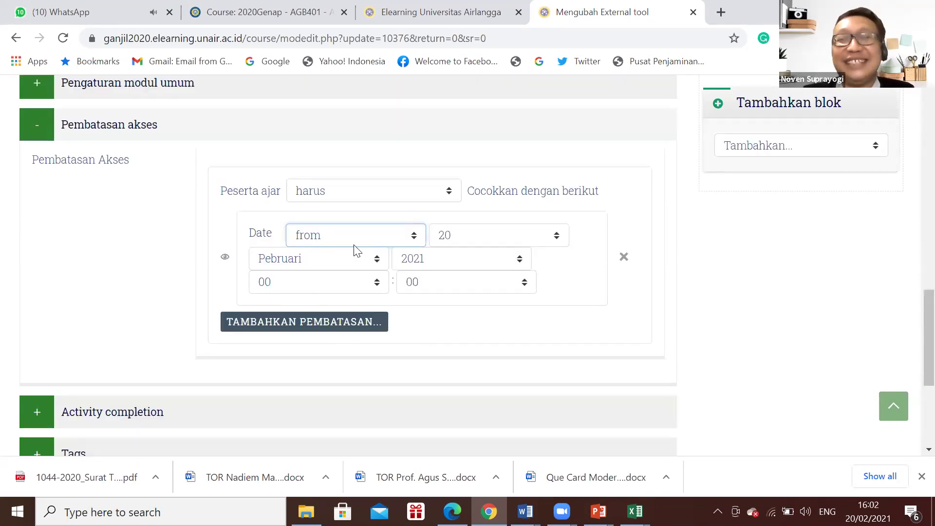
{"action": "scroll", "coordinate": [251, 236], "scroll_direction": "up", "scroll_amount": 1}
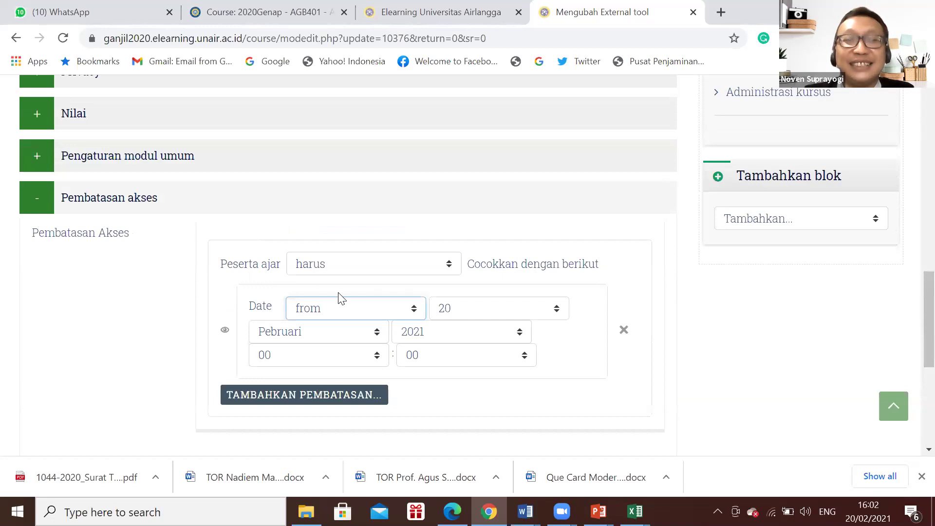
{"action": "left_click", "coordinate": [349, 338]}
{"action": "left_click", "coordinate": [315, 280]}
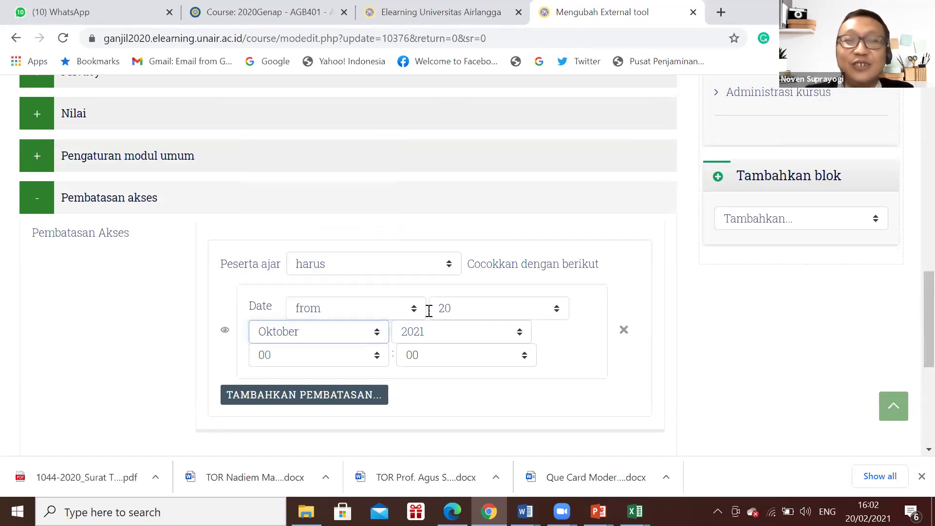
{"action": "left_click", "coordinate": [453, 339]}
{"action": "left_click", "coordinate": [274, 407]}
{"action": "scroll", "coordinate": [276, 405], "scroll_direction": "down", "scroll_amount": 1}
{"action": "scroll", "coordinate": [250, 393], "scroll_direction": "down", "scroll_amount": 4}
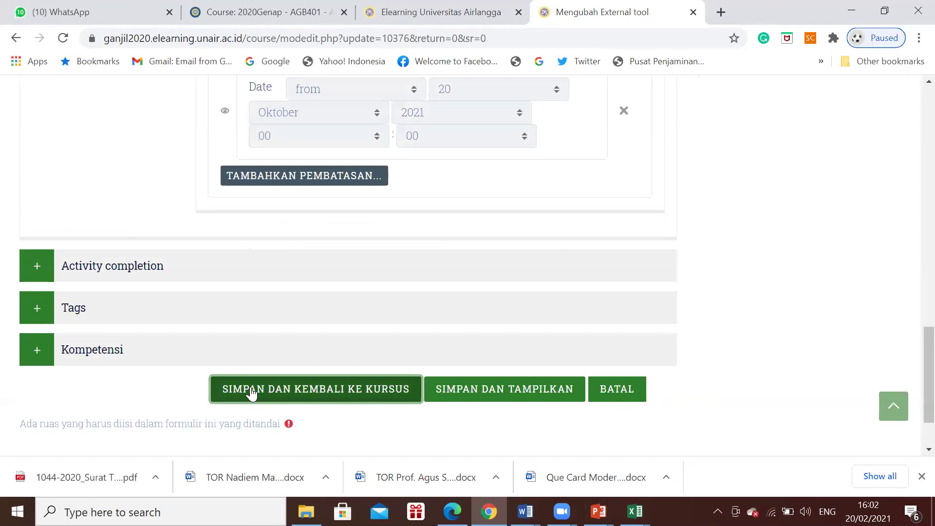
{"action": "left_click", "coordinate": [252, 392]}
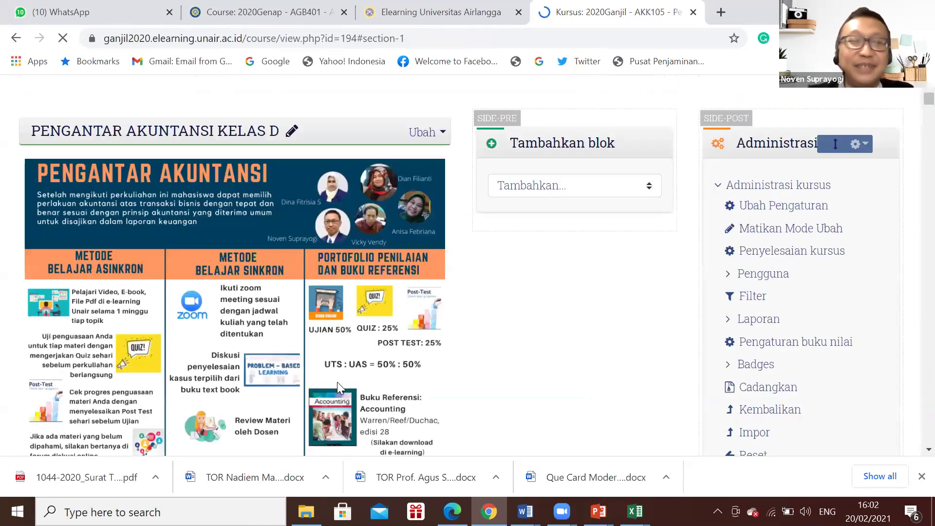
Examine the availability shown under Link zoom TM 1, the Tatap Muka 2 section and the course administration options
{"action": "scroll", "coordinate": [337, 382], "scroll_direction": "down", "scroll_amount": 3}
{"action": "scroll", "coordinate": [340, 389], "scroll_direction": "down", "scroll_amount": 5}
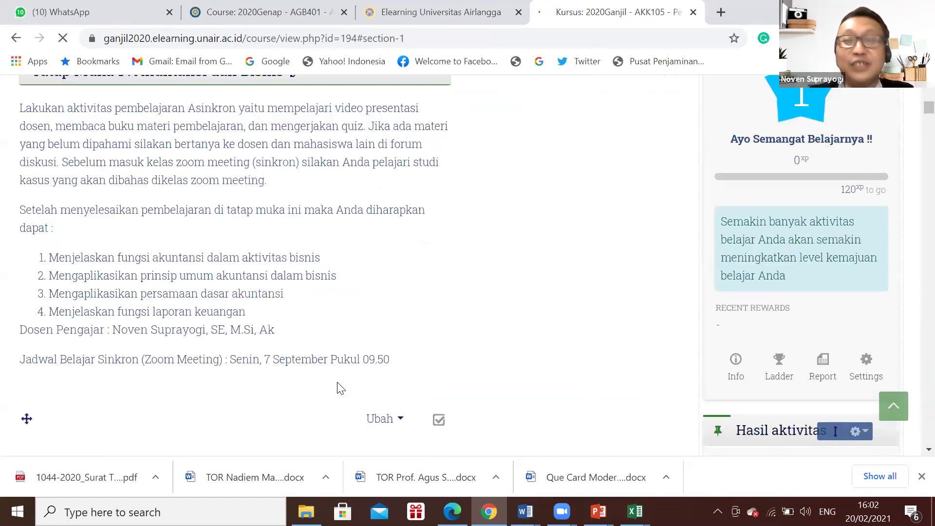
{"action": "scroll", "coordinate": [340, 388], "scroll_direction": "down", "scroll_amount": 3}
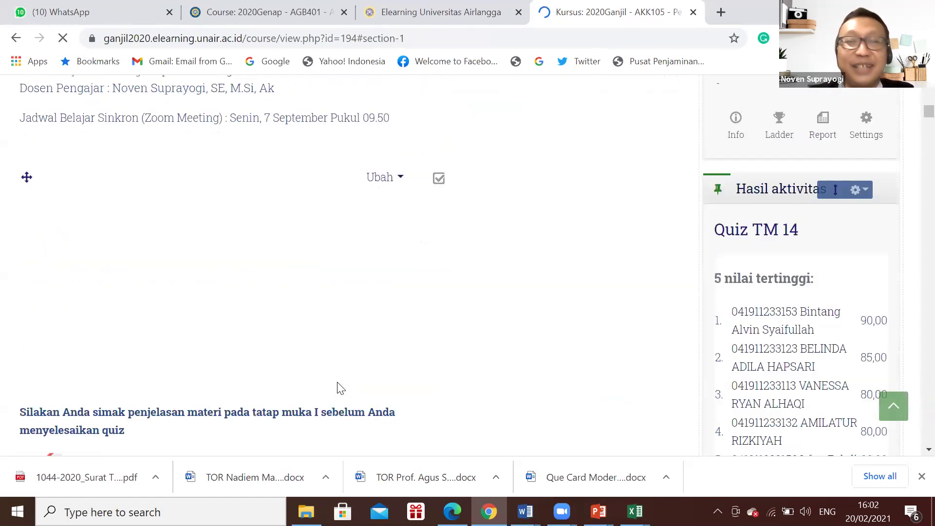
{"action": "scroll", "coordinate": [339, 388], "scroll_direction": "down", "scroll_amount": 4}
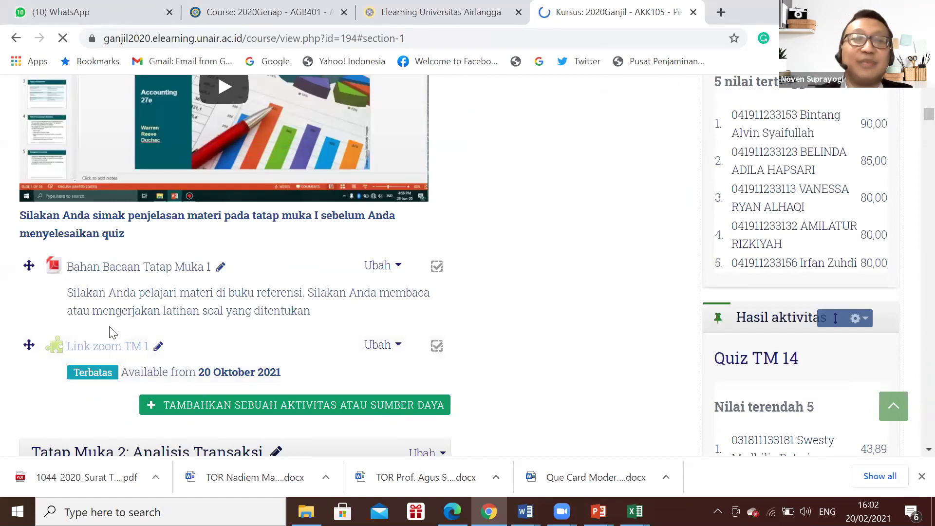
{"action": "scroll", "coordinate": [109, 327], "scroll_direction": "down", "scroll_amount": 2}
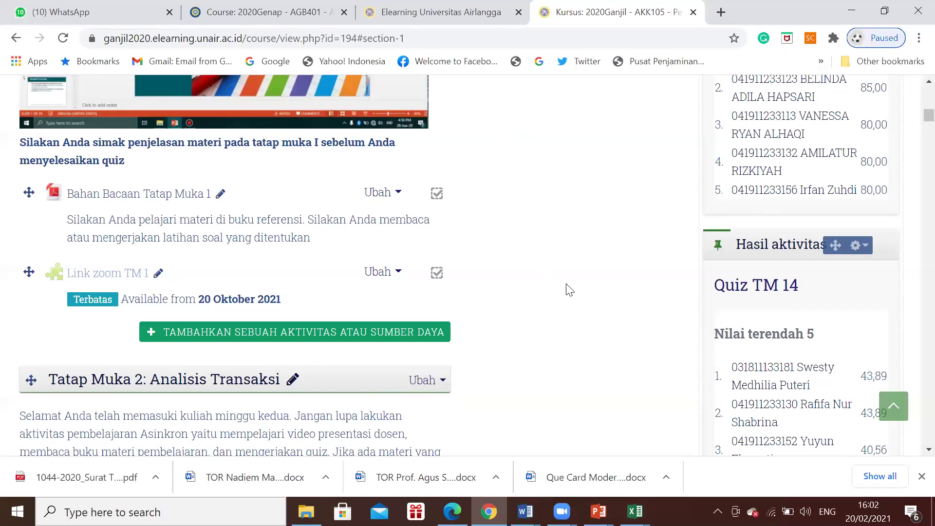
{"action": "scroll", "coordinate": [570, 289], "scroll_direction": "down", "scroll_amount": 8}
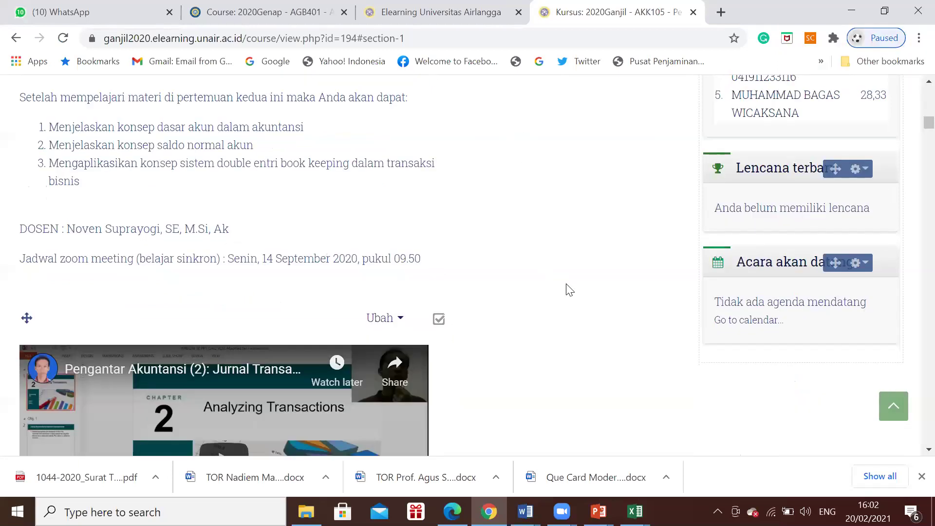
{"action": "scroll", "coordinate": [570, 290], "scroll_direction": "up", "scroll_amount": 5}
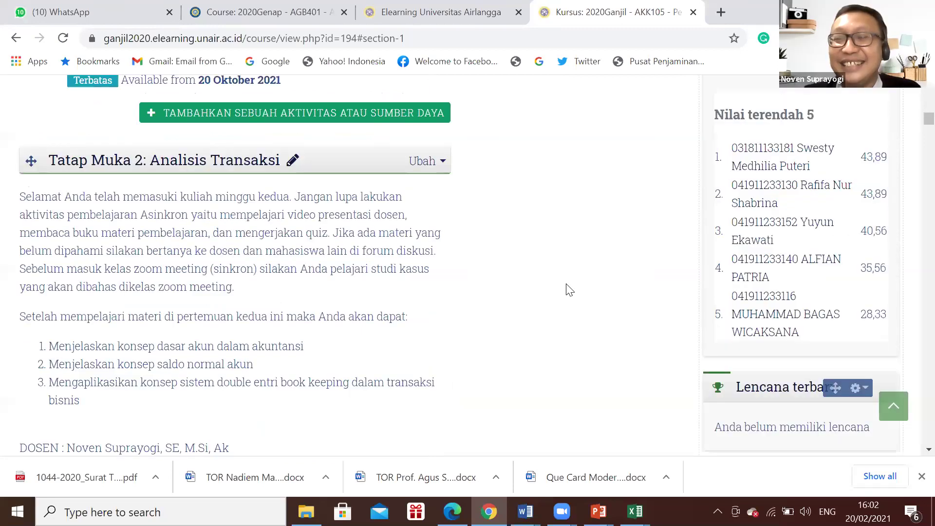
{"action": "scroll", "coordinate": [570, 289], "scroll_direction": "up", "scroll_amount": 15}
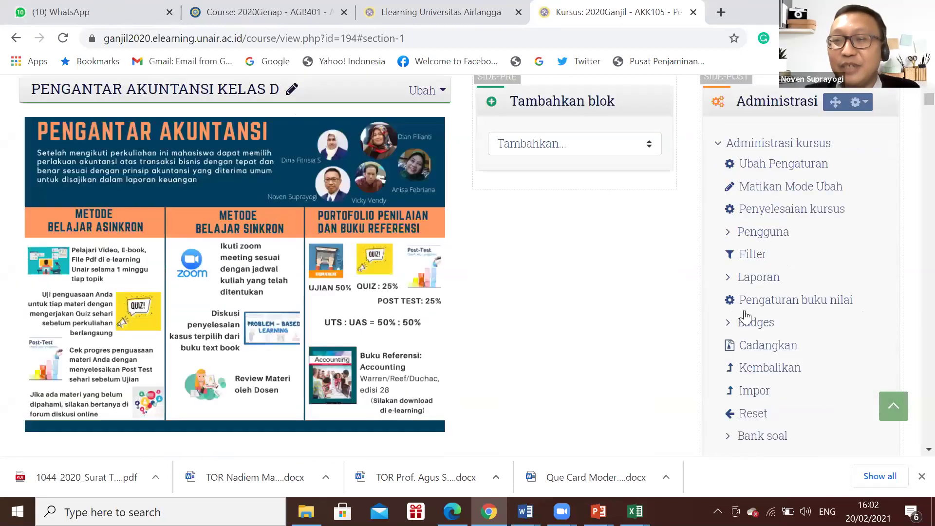
{"action": "scroll", "coordinate": [748, 324], "scroll_direction": "down", "scroll_amount": 2}
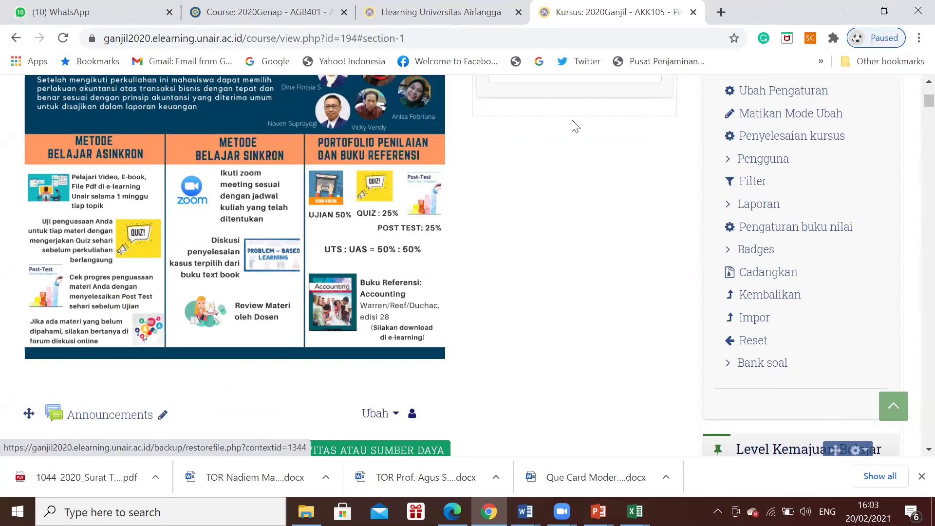
{"action": "key", "text": "alt+s"}
{"action": "left_click", "coordinate": [775, 451]}
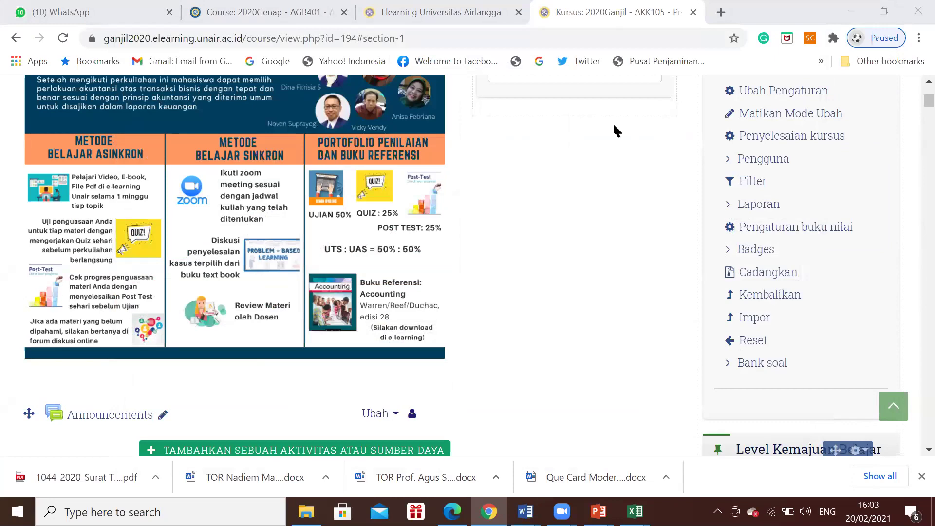
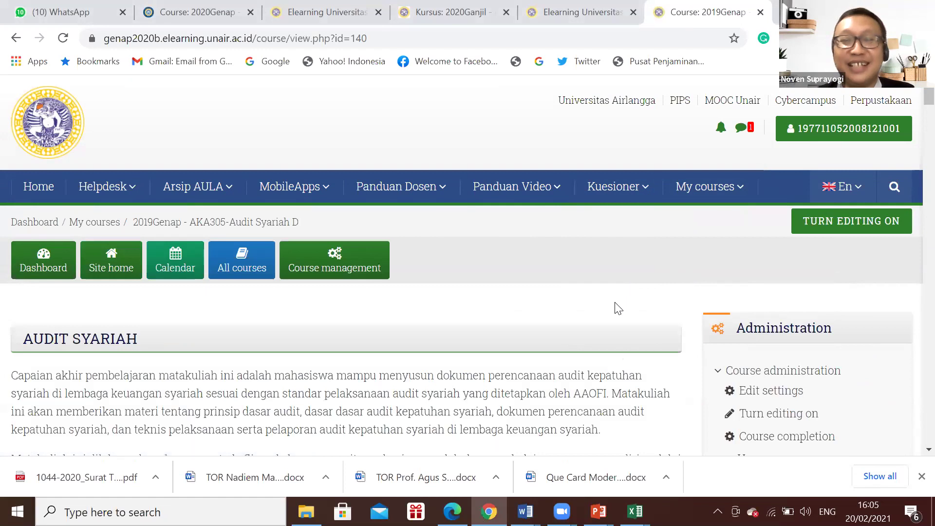
Look through the Audit Syariah course page and the list of enrolled courses from the 2019Genap semester onward
{"action": "scroll", "coordinate": [619, 309], "scroll_direction": "down", "scroll_amount": 3}
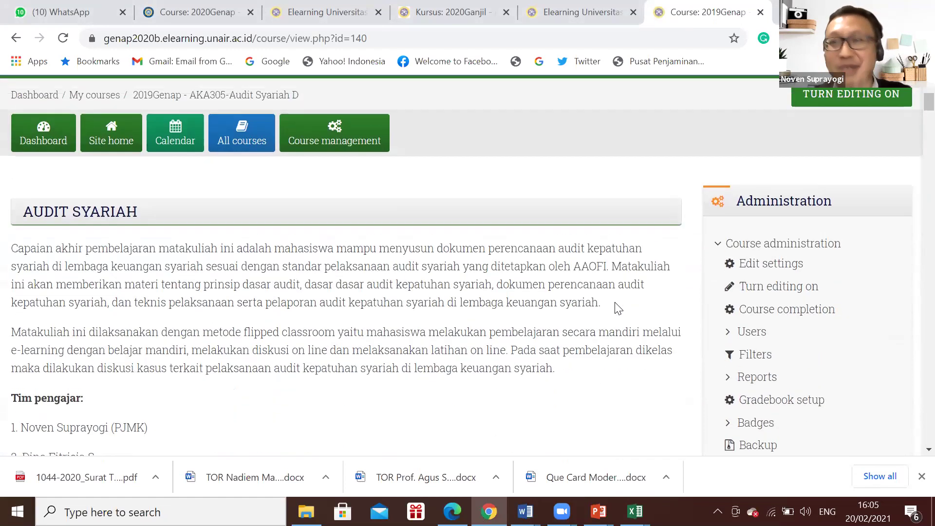
{"action": "scroll", "coordinate": [702, 224], "scroll_direction": "up", "scroll_amount": 1}
{"action": "scroll", "coordinate": [701, 224], "scroll_direction": "up", "scroll_amount": 2}
{"action": "mouse_move", "coordinate": [711, 193]}
{"action": "scroll", "coordinate": [711, 292], "scroll_direction": "down", "scroll_amount": 10}
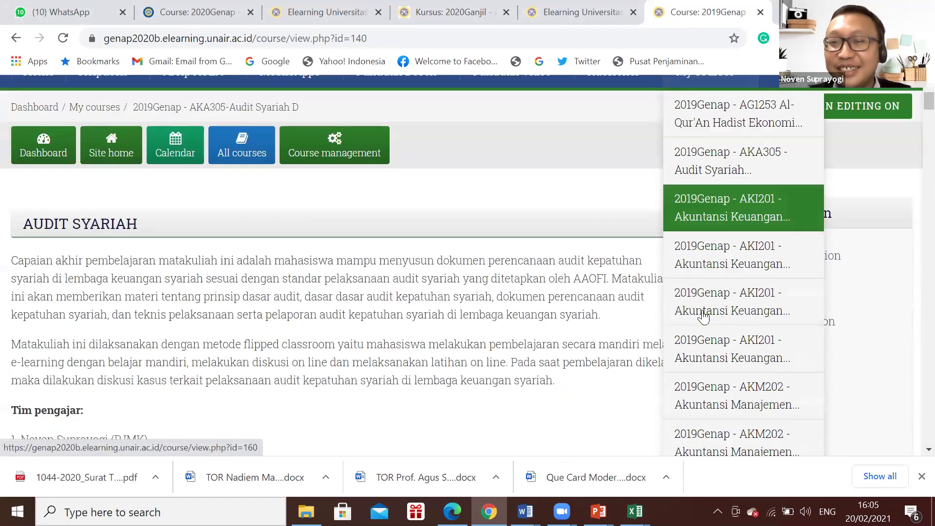
{"action": "scroll", "coordinate": [704, 316], "scroll_direction": "down", "scroll_amount": 10}
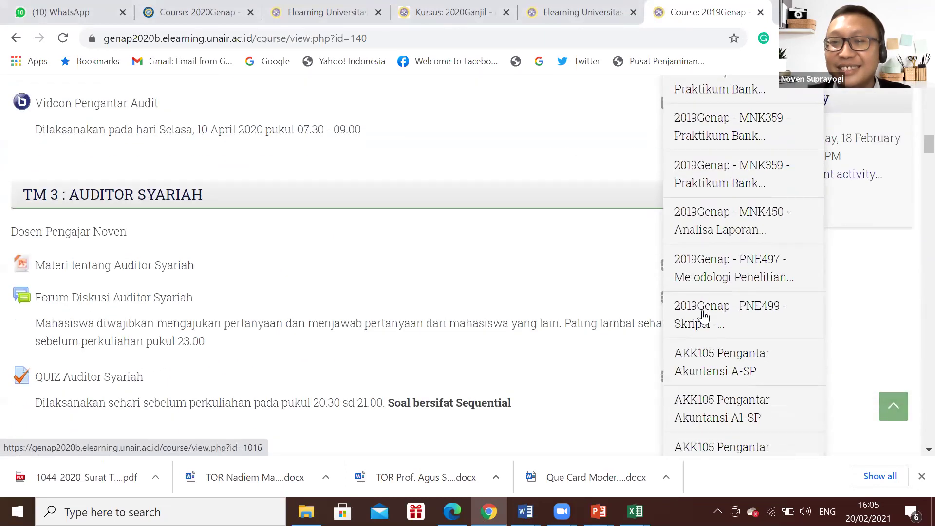
{"action": "scroll", "coordinate": [704, 316], "scroll_direction": "down", "scroll_amount": 8}
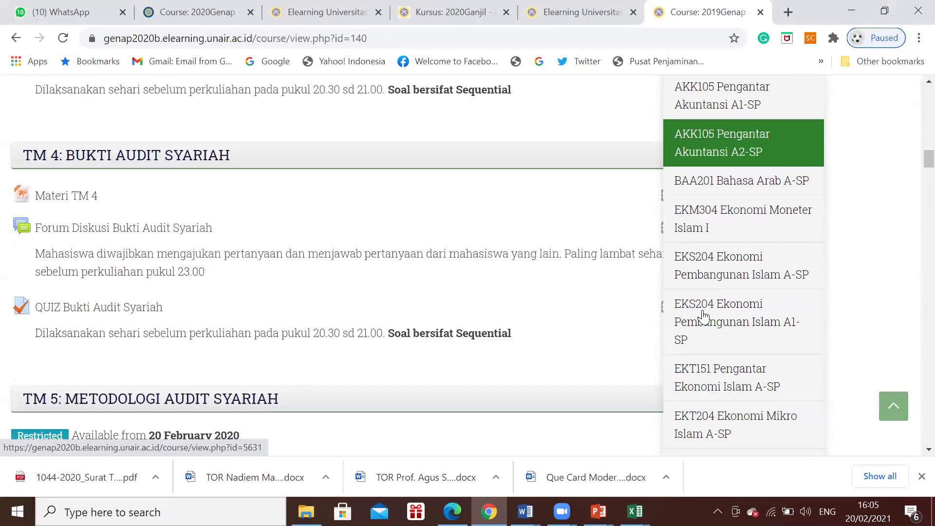
{"action": "scroll", "coordinate": [704, 315], "scroll_direction": "up", "scroll_amount": 20}
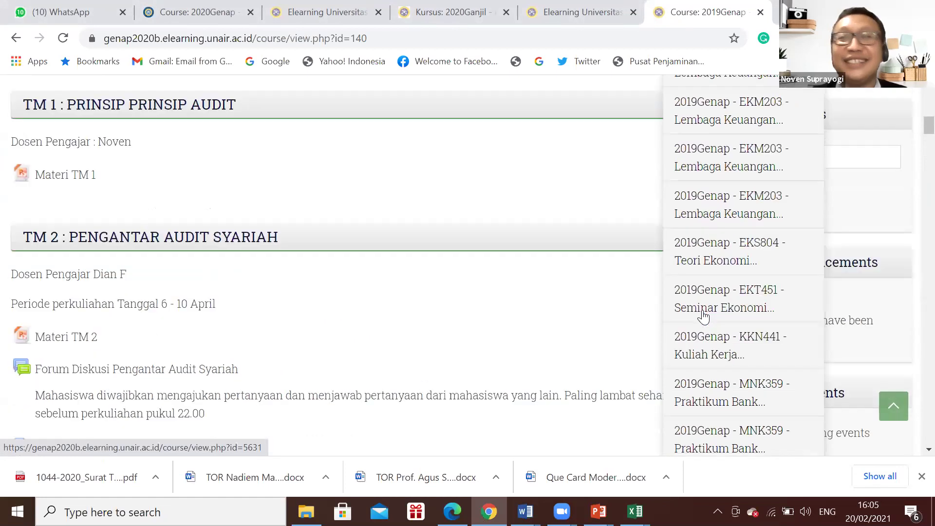
{"action": "scroll", "coordinate": [705, 304], "scroll_direction": "up", "scroll_amount": 6}
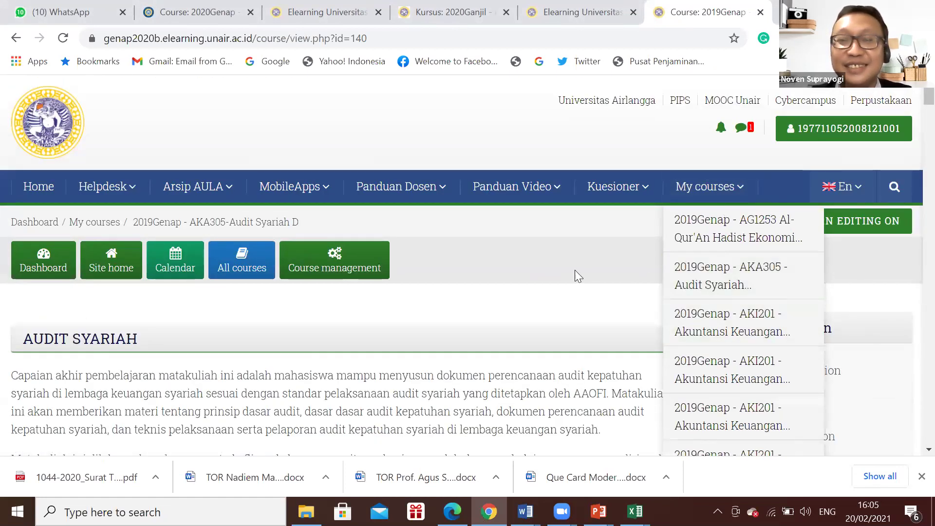
Open the backup settings of the Audit Syariah course
{"action": "scroll", "coordinate": [628, 306], "scroll_direction": "down", "scroll_amount": 1}
{"action": "scroll", "coordinate": [626, 302], "scroll_direction": "down", "scroll_amount": 6}
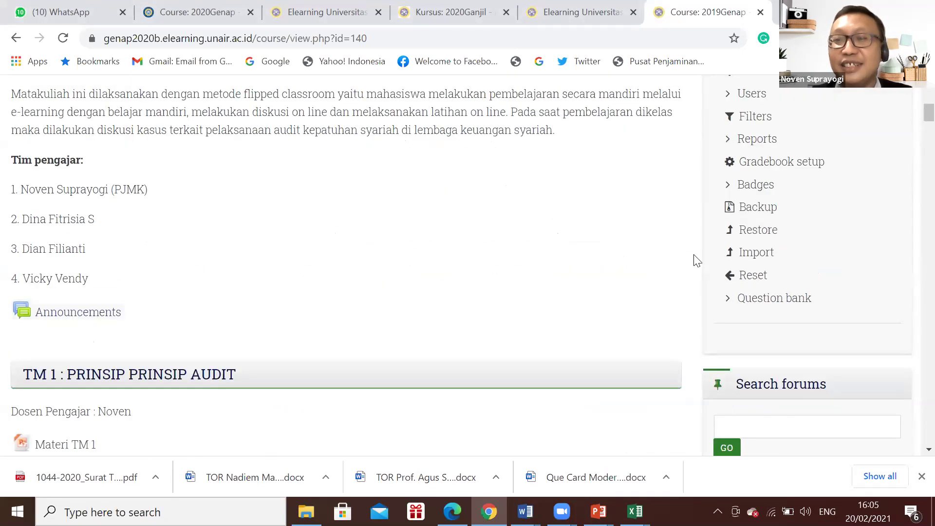
{"action": "left_click", "coordinate": [754, 213]}
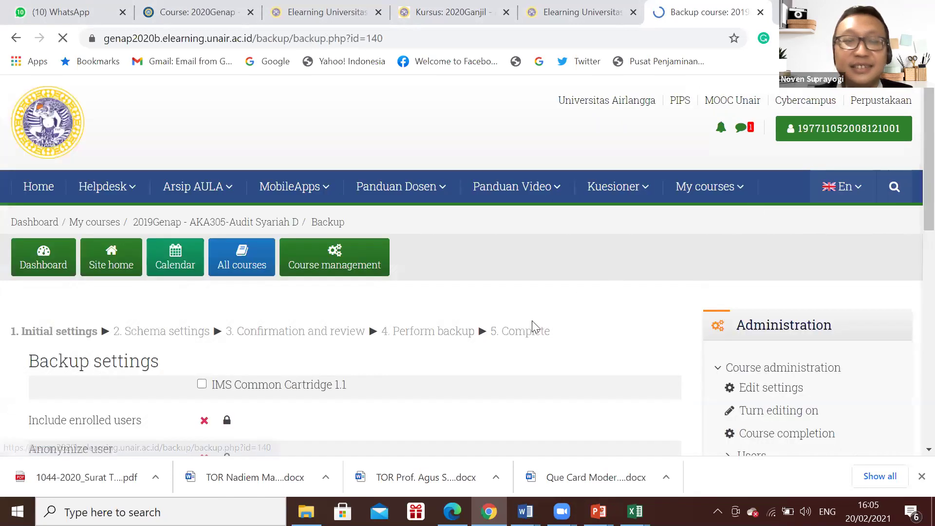
Review the initial backup settings, keep the default inclusions and continue to the schema settings
{"action": "scroll", "coordinate": [532, 330], "scroll_direction": "down", "scroll_amount": 5}
{"action": "scroll", "coordinate": [455, 328], "scroll_direction": "down", "scroll_amount": 8}
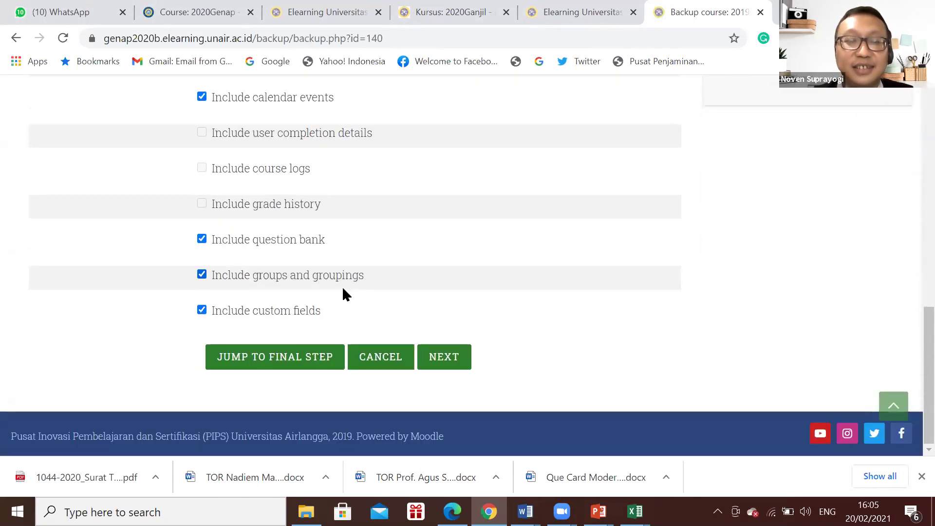
{"action": "scroll", "coordinate": [399, 304], "scroll_direction": "up", "scroll_amount": 10}
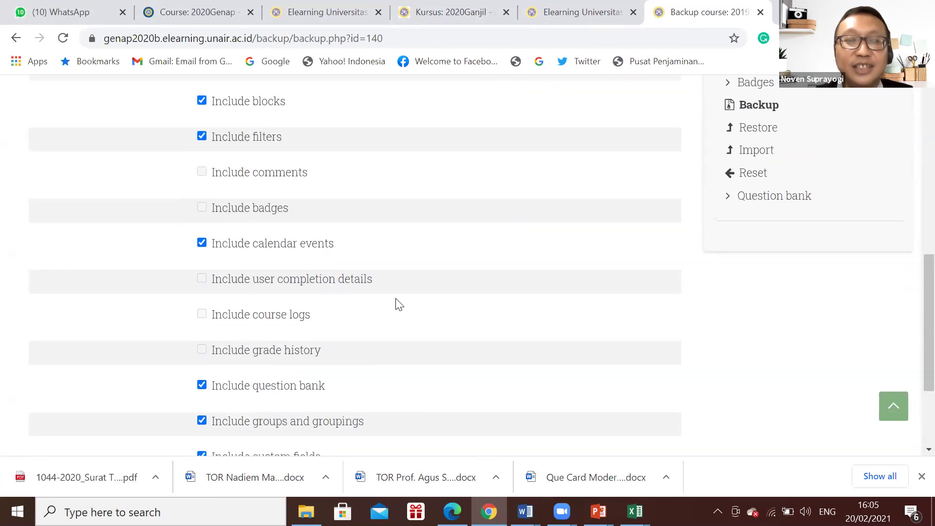
{"action": "scroll", "coordinate": [399, 305], "scroll_direction": "up", "scroll_amount": 2}
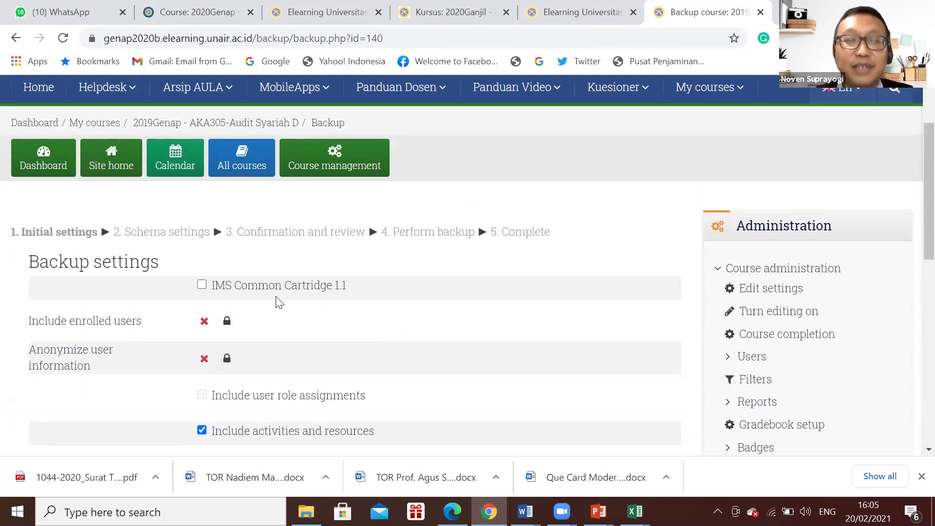
{"action": "scroll", "coordinate": [272, 328], "scroll_direction": "down", "scroll_amount": 5}
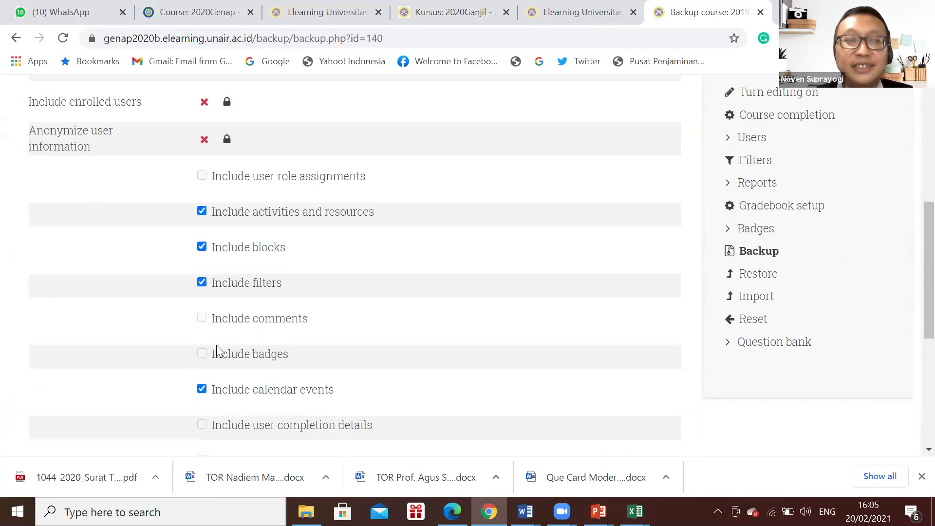
{"action": "scroll", "coordinate": [247, 350], "scroll_direction": "down", "scroll_amount": 5}
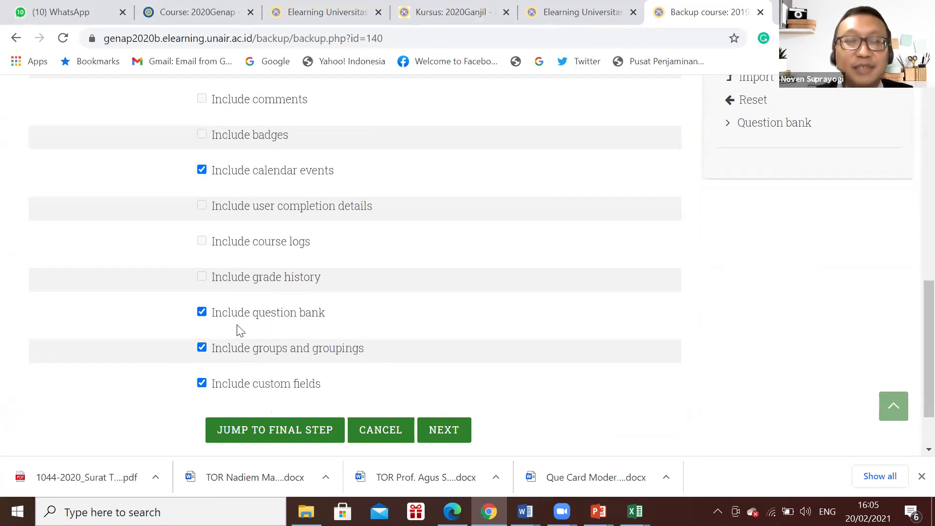
{"action": "left_click", "coordinate": [444, 430]}
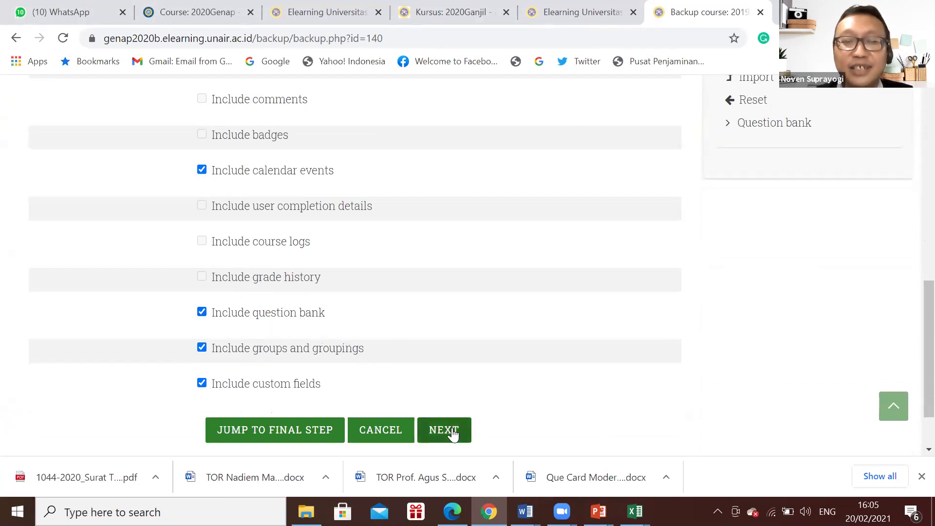
{"action": "left_click", "coordinate": [444, 430]}
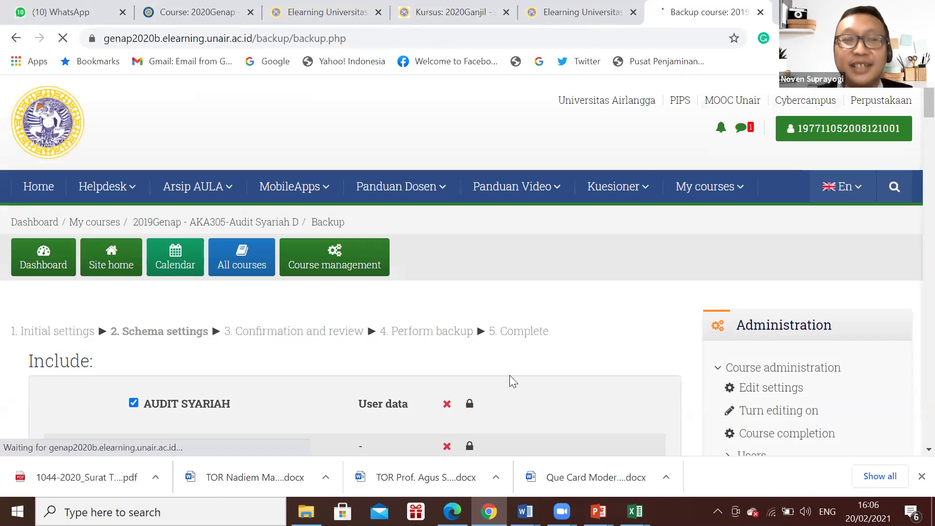
Exclude the TM 3: Auditor Syariah and TM 2: Pengantar Audit Syariah sections from the backup
{"action": "scroll", "coordinate": [555, 345], "scroll_direction": "down", "scroll_amount": 6}
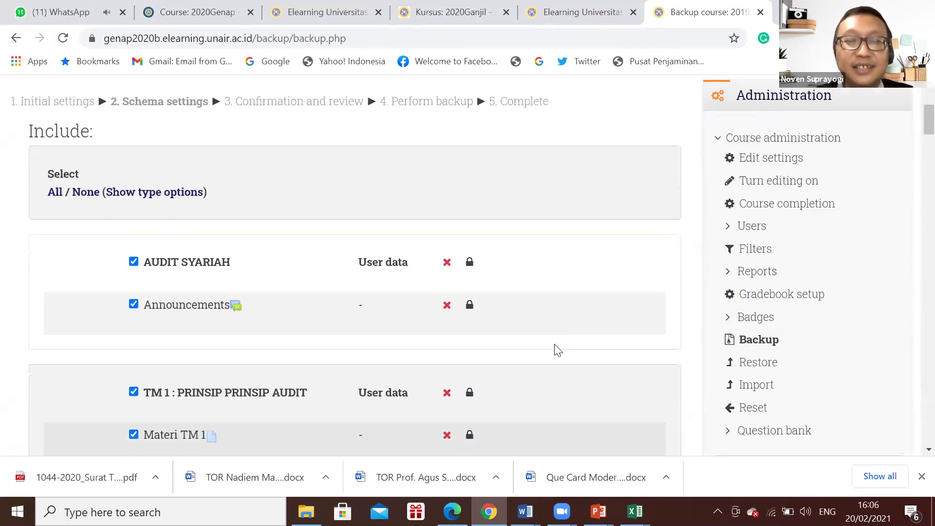
{"action": "scroll", "coordinate": [556, 349], "scroll_direction": "down", "scroll_amount": 2}
{"action": "scroll", "coordinate": [556, 349], "scroll_direction": "up", "scroll_amount": 5}
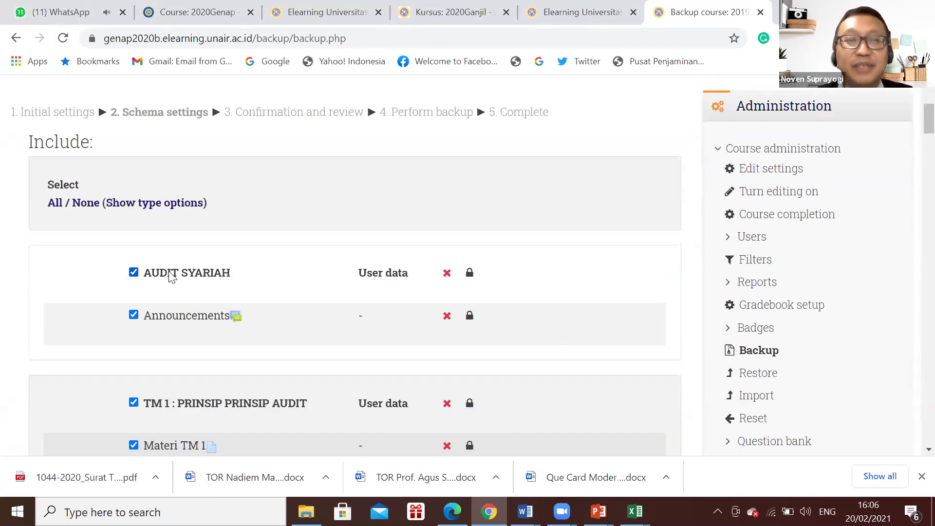
{"action": "scroll", "coordinate": [171, 307], "scroll_direction": "down", "scroll_amount": 2}
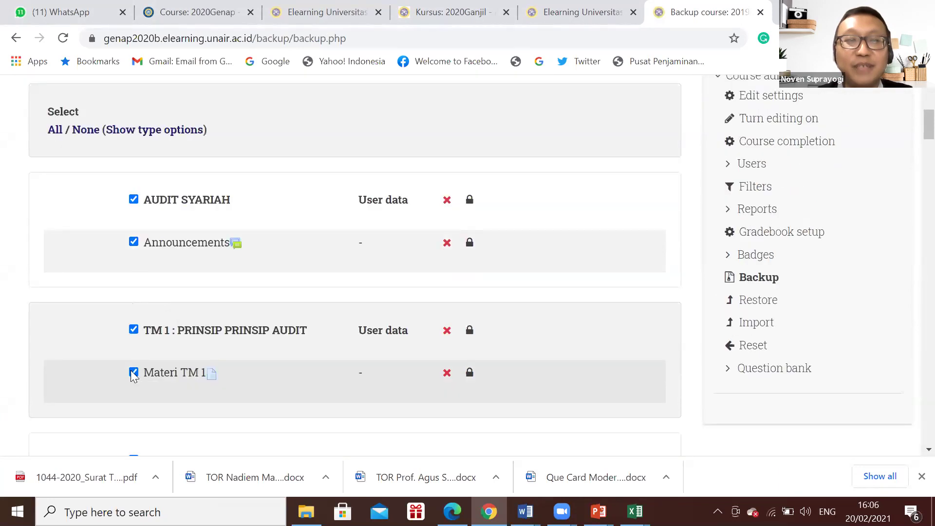
{"action": "scroll", "coordinate": [132, 375], "scroll_direction": "down", "scroll_amount": 10}
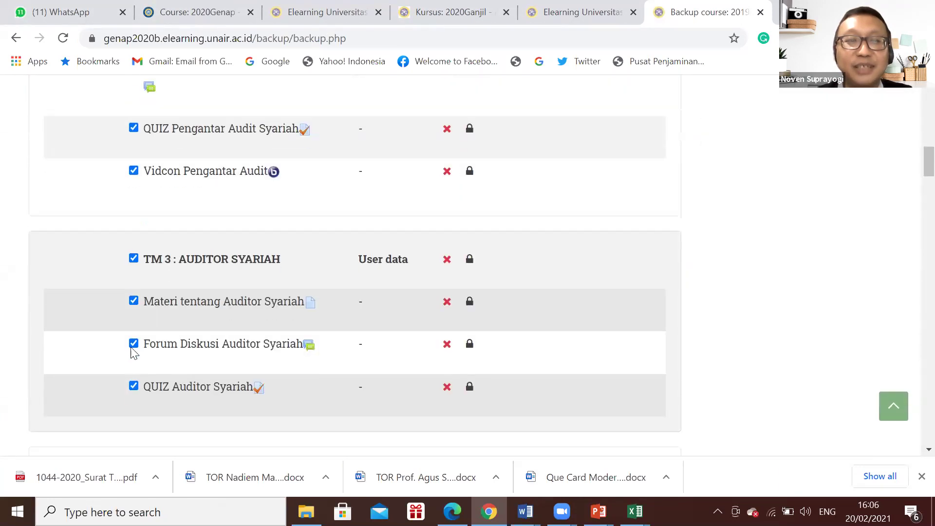
{"action": "scroll", "coordinate": [132, 350], "scroll_direction": "down", "scroll_amount": 1}
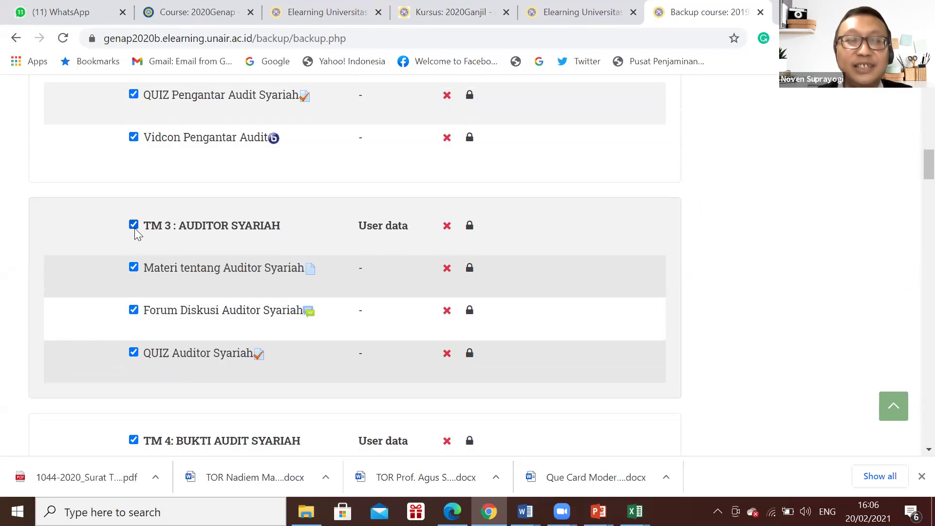
{"action": "left_click", "coordinate": [133, 226]}
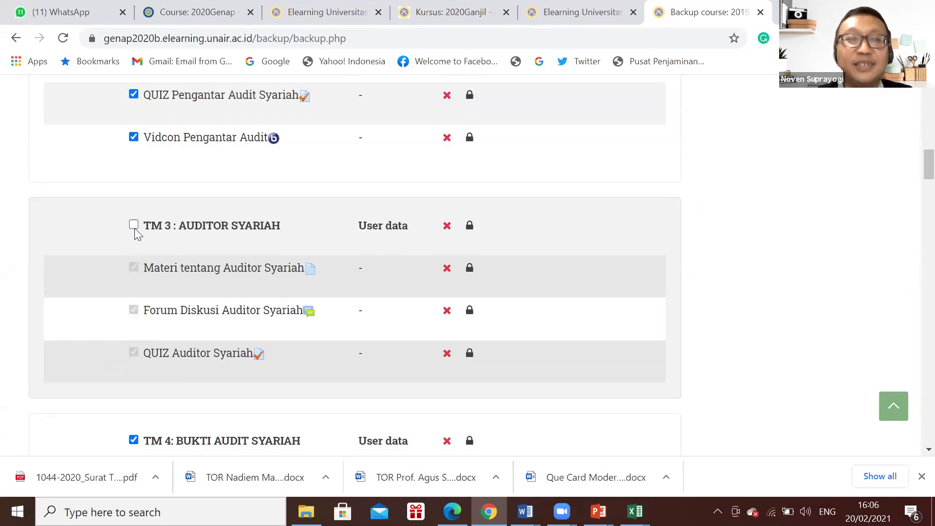
{"action": "scroll", "coordinate": [138, 234], "scroll_direction": "up", "scroll_amount": 11}
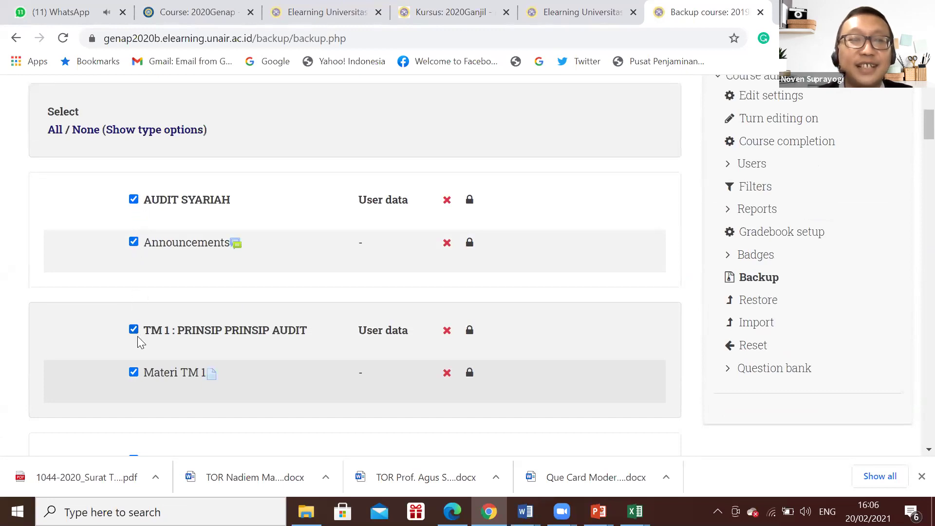
{"action": "scroll", "coordinate": [138, 341], "scroll_direction": "down", "scroll_amount": 5}
{"action": "left_click", "coordinate": [137, 167]}
{"action": "scroll", "coordinate": [132, 263], "scroll_direction": "down", "scroll_amount": 8}
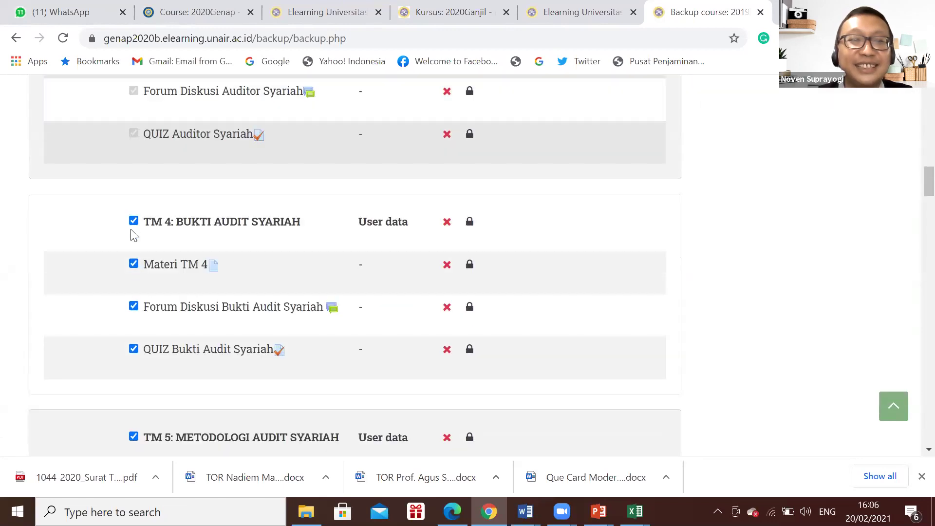
Exclude the TM 4, TM 5, TM 6, TM 7 and POST TEST sections from the course backup
{"action": "left_click", "coordinate": [133, 221]}
{"action": "scroll", "coordinate": [130, 288], "scroll_direction": "down", "scroll_amount": 4}
{"action": "left_click", "coordinate": [133, 217]}
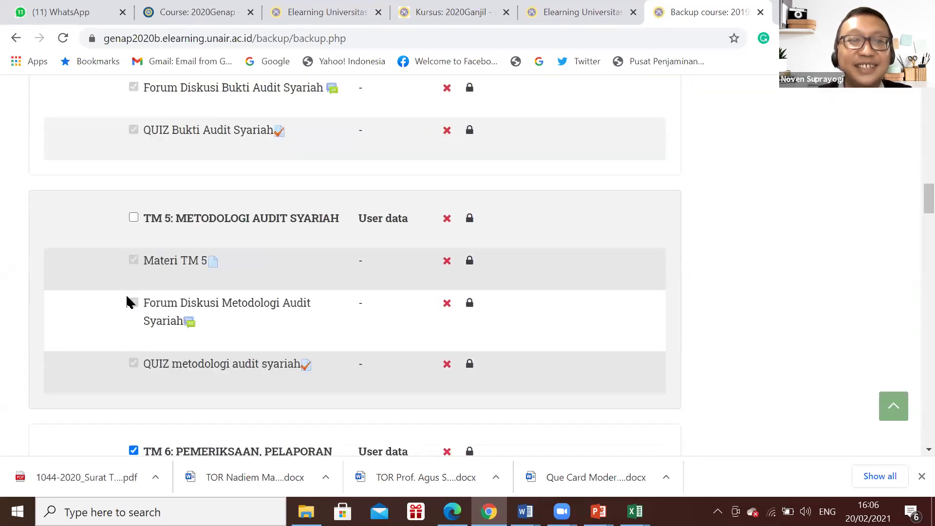
{"action": "scroll", "coordinate": [140, 234], "scroll_direction": "down", "scroll_amount": 4}
{"action": "left_click", "coordinate": [133, 232]}
{"action": "scroll", "coordinate": [131, 274], "scroll_direction": "down", "scroll_amount": 4}
{"action": "left_click", "coordinate": [132, 265]}
{"action": "scroll", "coordinate": [133, 270], "scroll_direction": "down", "scroll_amount": 5}
{"action": "left_click", "coordinate": [133, 188]}
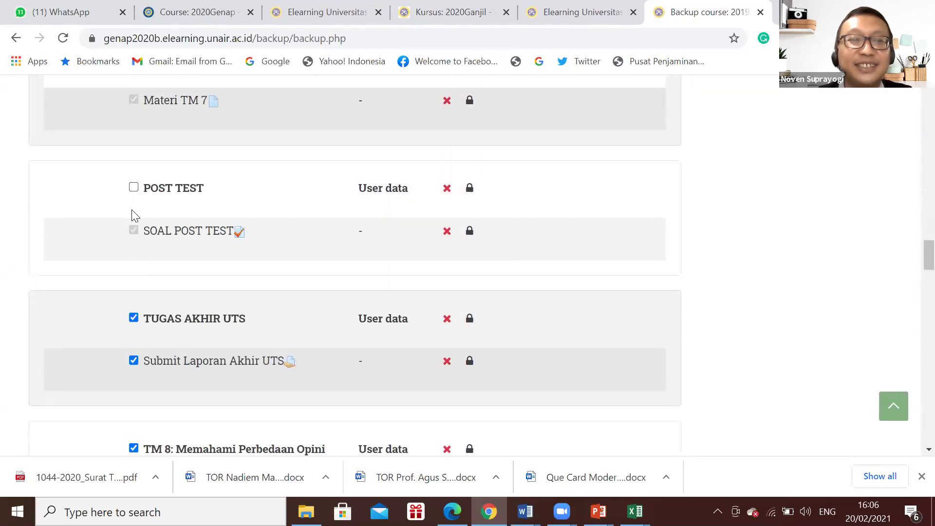
Exclude the TUGAS AKHIR UTS section and sections TM 8 through TM 11 from the course backup
{"action": "scroll", "coordinate": [131, 395], "scroll_direction": "down", "scroll_amount": 4}
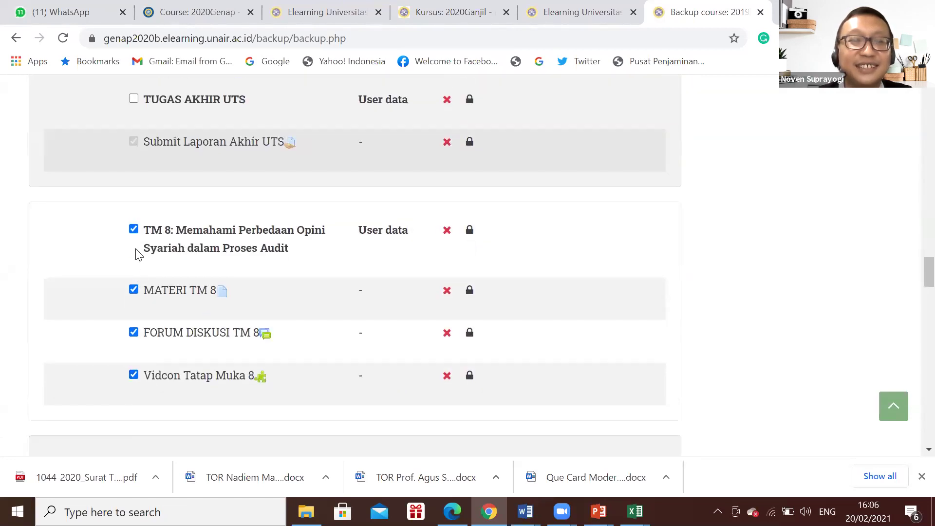
{"action": "left_click", "coordinate": [134, 229]}
{"action": "scroll", "coordinate": [125, 282], "scroll_direction": "down", "scroll_amount": 5}
{"action": "left_click", "coordinate": [134, 170]}
{"action": "scroll", "coordinate": [122, 259], "scroll_direction": "down", "scroll_amount": 5}
{"action": "left_click", "coordinate": [133, 198]}
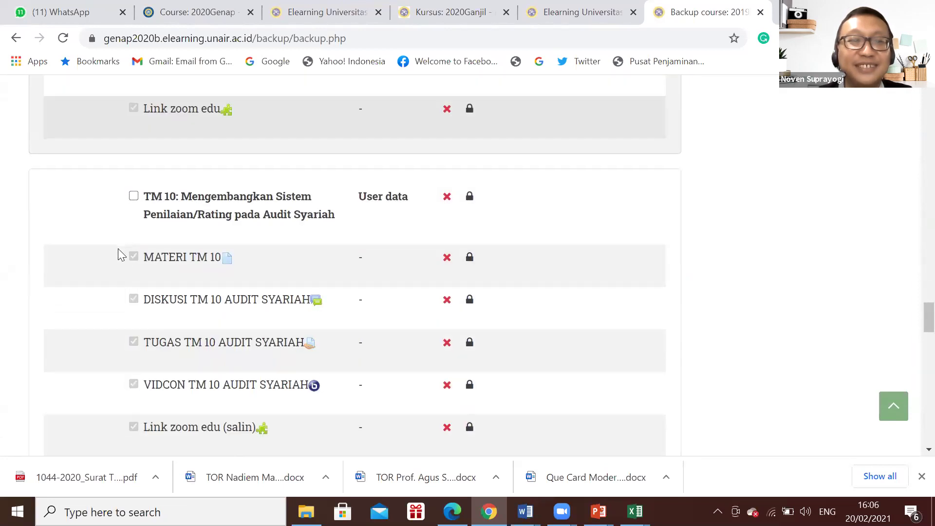
{"action": "scroll", "coordinate": [122, 233], "scroll_direction": "down", "scroll_amount": 6}
{"action": "left_click", "coordinate": [133, 150]}
Exclude the TM 12, TM 13, TM 14, Tugas Tambahan UAS and Post-Test UAS sections from the backup and review the selection
{"action": "scroll", "coordinate": [127, 244], "scroll_direction": "down", "scroll_amount": 4}
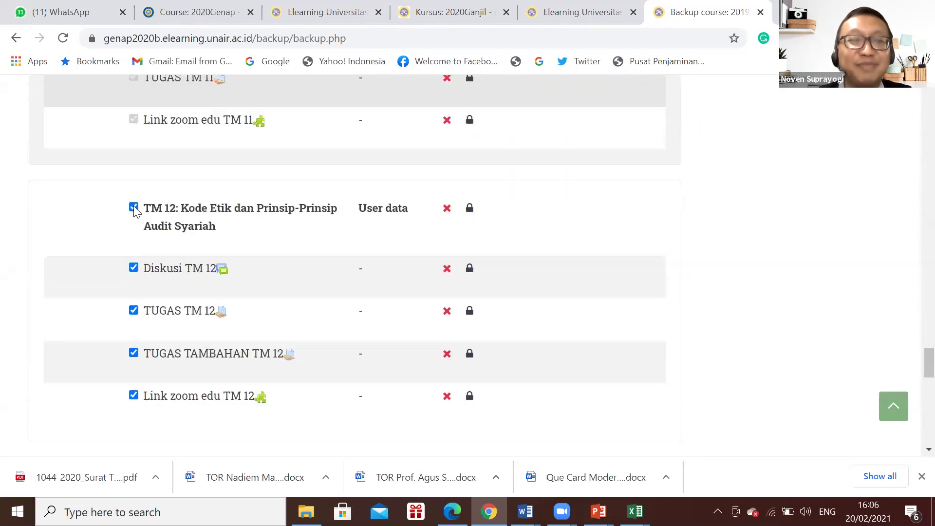
{"action": "left_click", "coordinate": [134, 208]}
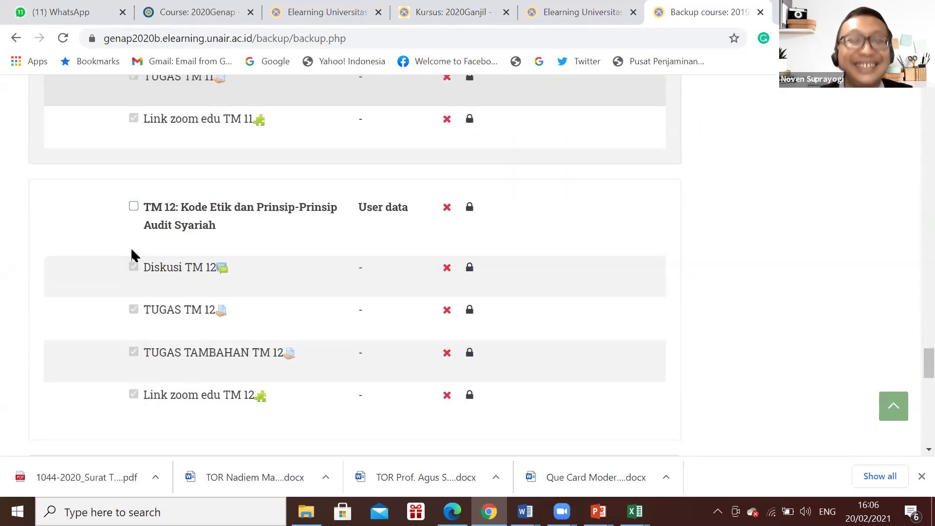
{"action": "scroll", "coordinate": [136, 194], "scroll_direction": "down", "scroll_amount": 7}
{"action": "left_click", "coordinate": [134, 118]}
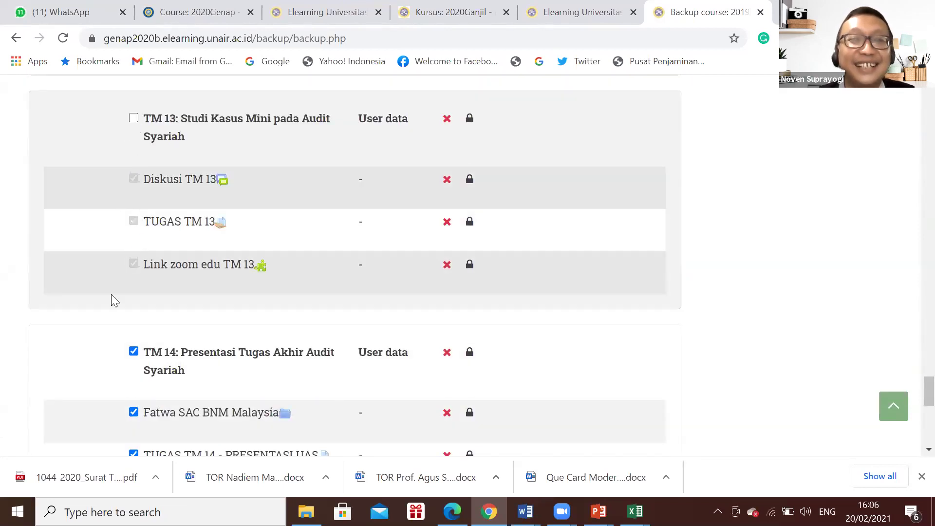
{"action": "left_click", "coordinate": [129, 351]}
{"action": "scroll", "coordinate": [125, 317], "scroll_direction": "down", "scroll_amount": 7}
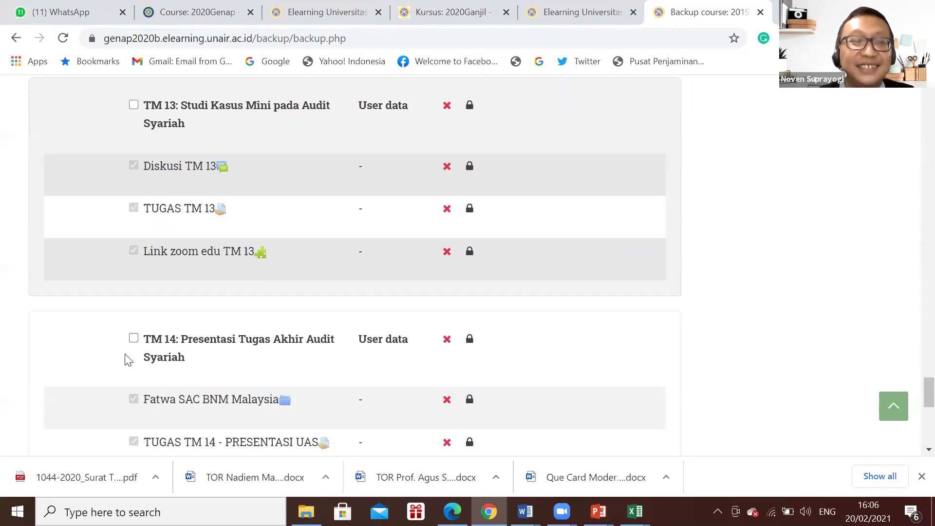
{"action": "left_click", "coordinate": [133, 221]}
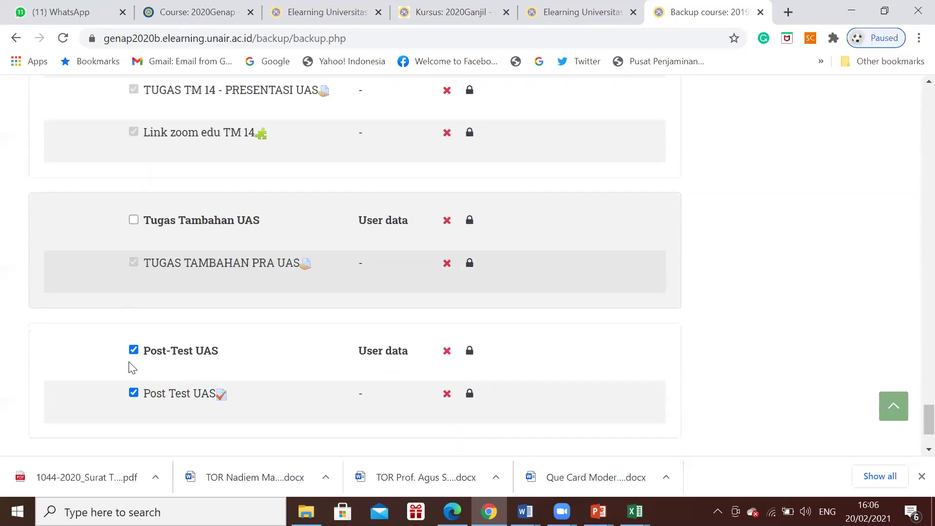
{"action": "left_click", "coordinate": [133, 351]}
{"action": "scroll", "coordinate": [282, 348], "scroll_direction": "up", "scroll_amount": 15}
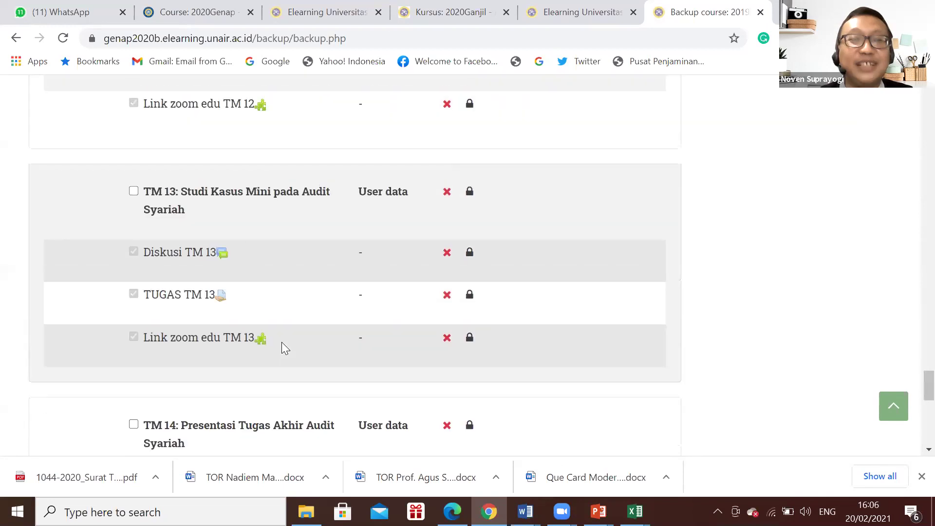
{"action": "scroll", "coordinate": [282, 347], "scroll_direction": "up", "scroll_amount": 20}
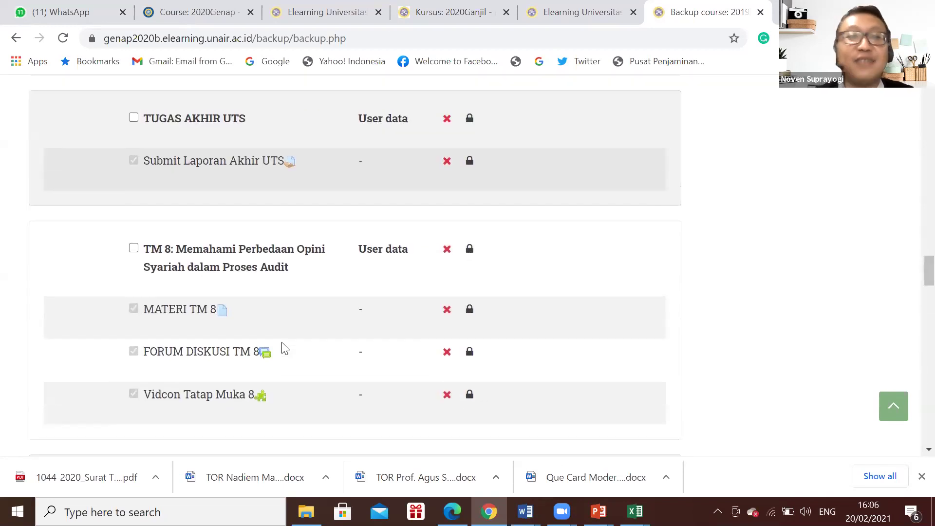
Recheck the sections selected for the Audit Syariah backup and proceed to the confirmation and review stage
{"action": "scroll", "coordinate": [285, 348], "scroll_direction": "up", "scroll_amount": 20}
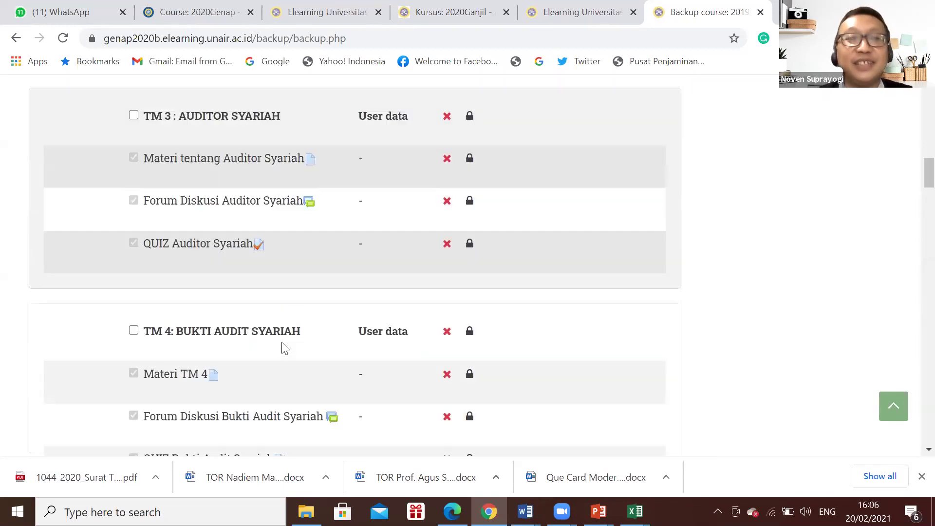
{"action": "scroll", "coordinate": [282, 342], "scroll_direction": "up", "scroll_amount": 5}
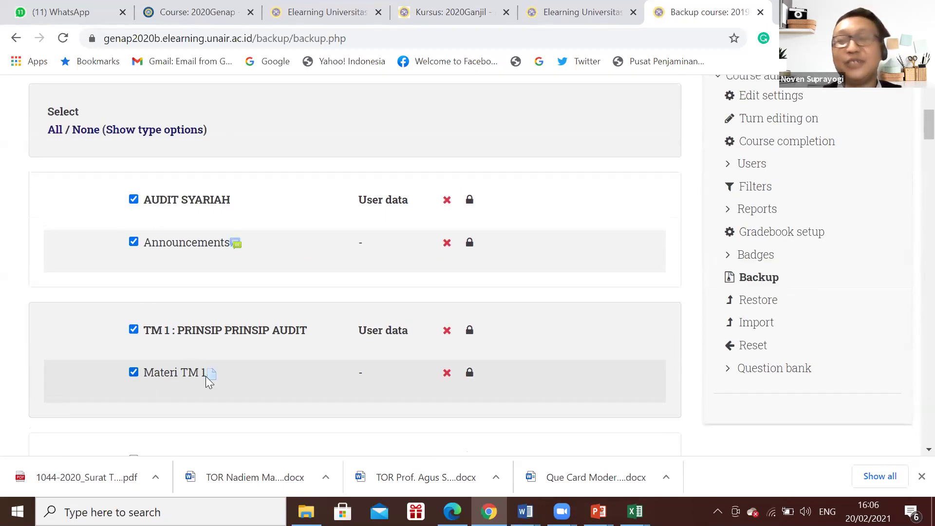
{"action": "scroll", "coordinate": [527, 346], "scroll_direction": "down", "scroll_amount": 20}
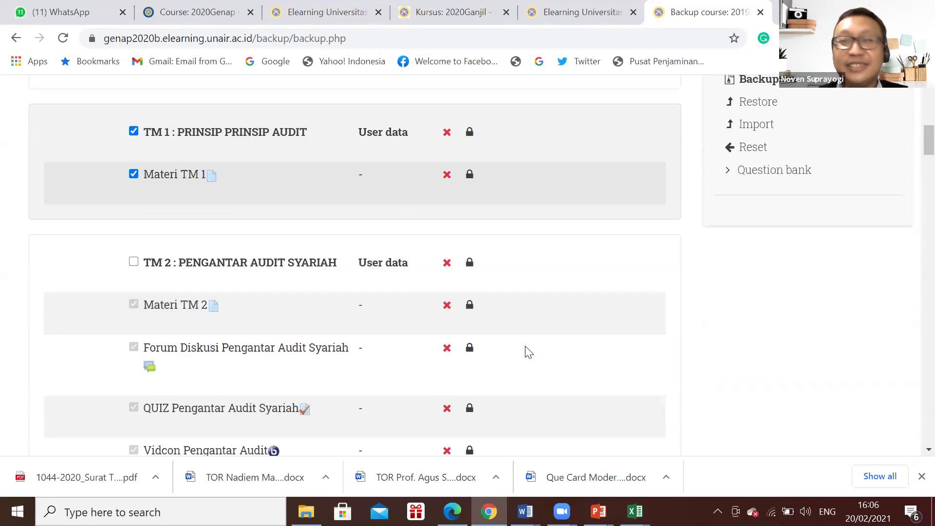
{"action": "scroll", "coordinate": [525, 347], "scroll_direction": "down", "scroll_amount": 20}
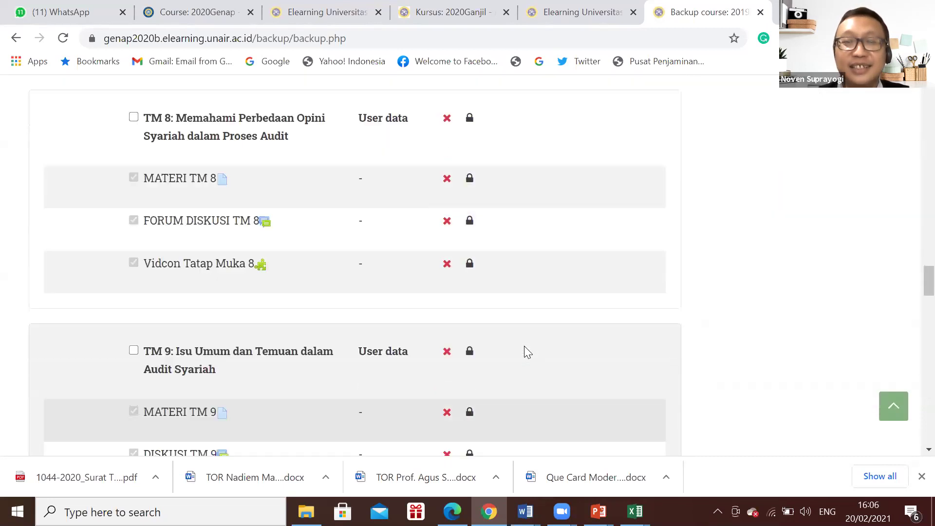
{"action": "scroll", "coordinate": [525, 351], "scroll_direction": "down", "scroll_amount": 10}
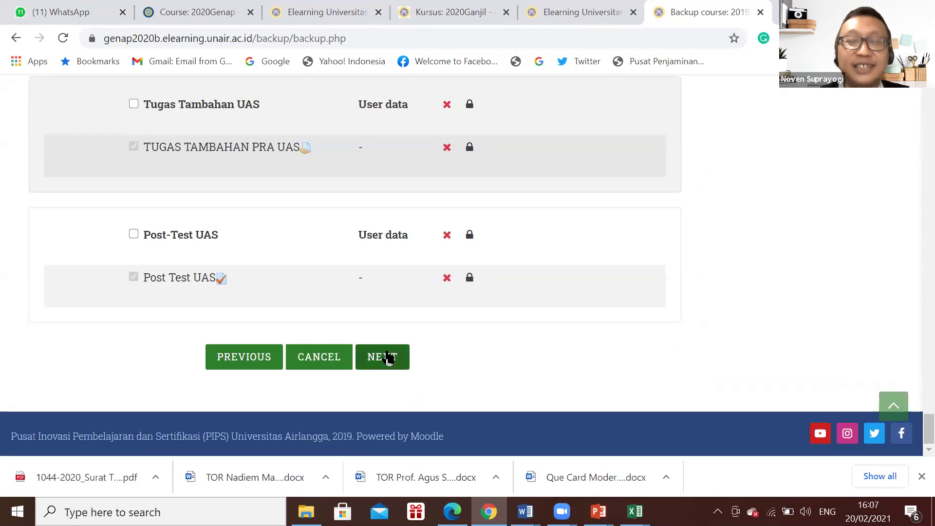
{"action": "left_click", "coordinate": [388, 359]}
Review the backup settings and included items, perform the backup, and continue to the course's backup files page
{"action": "scroll", "coordinate": [504, 321], "scroll_direction": "down", "scroll_amount": 3}
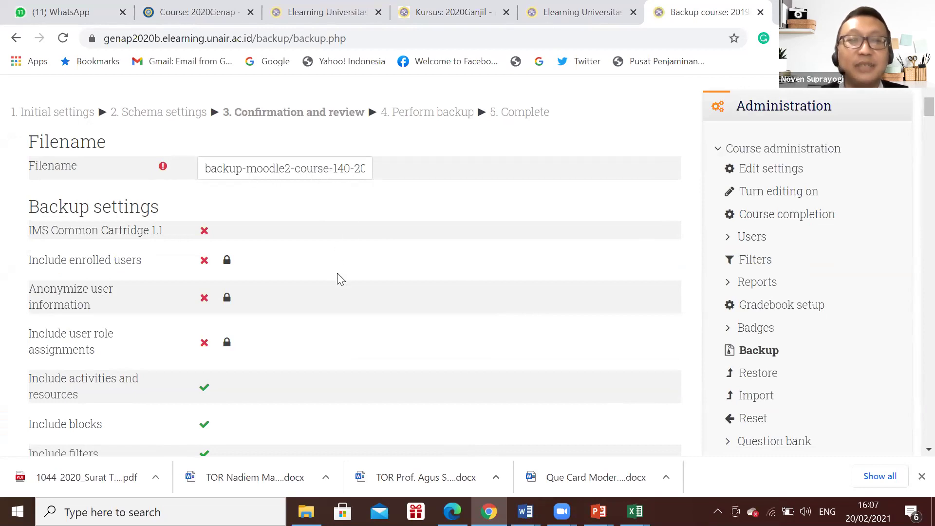
{"action": "scroll", "coordinate": [337, 274], "scroll_direction": "down", "scroll_amount": 12}
{"action": "scroll", "coordinate": [340, 279], "scroll_direction": "down", "scroll_amount": 15}
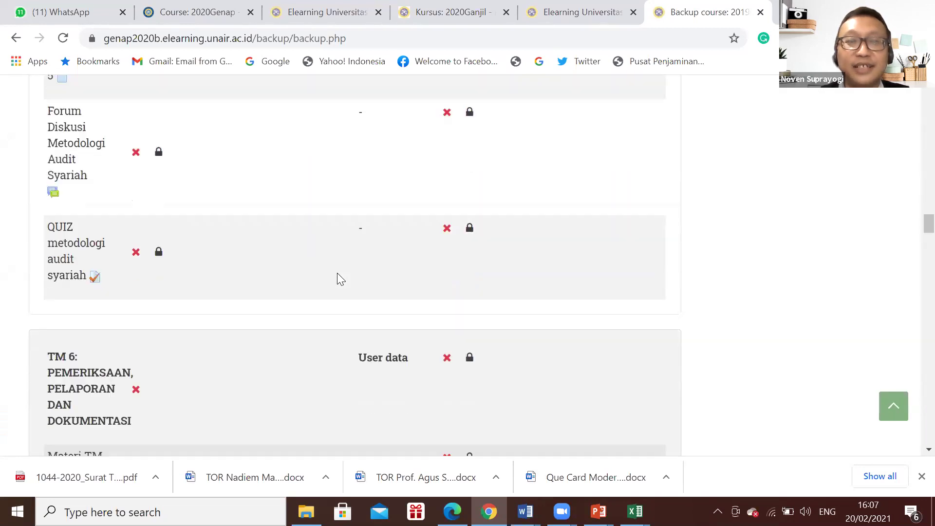
{"action": "scroll", "coordinate": [340, 278], "scroll_direction": "down", "scroll_amount": 15}
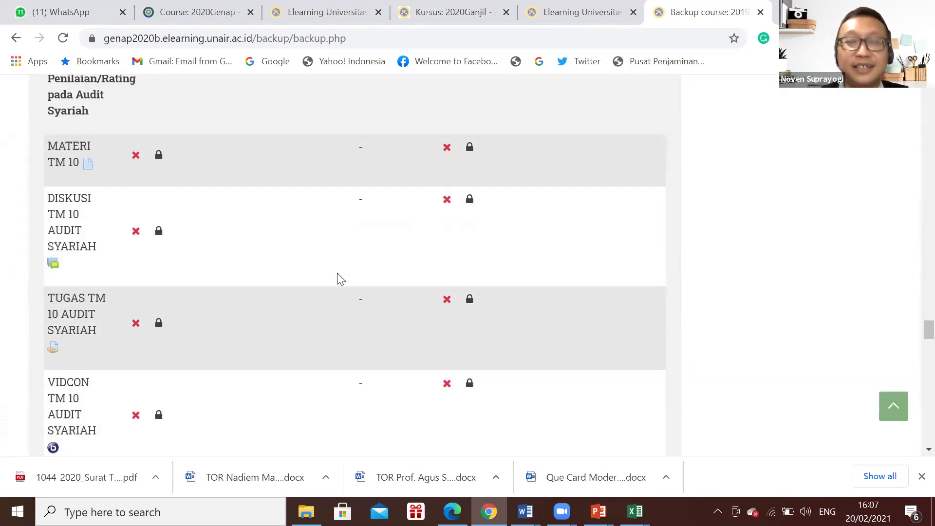
{"action": "scroll", "coordinate": [340, 279], "scroll_direction": "down", "scroll_amount": 12}
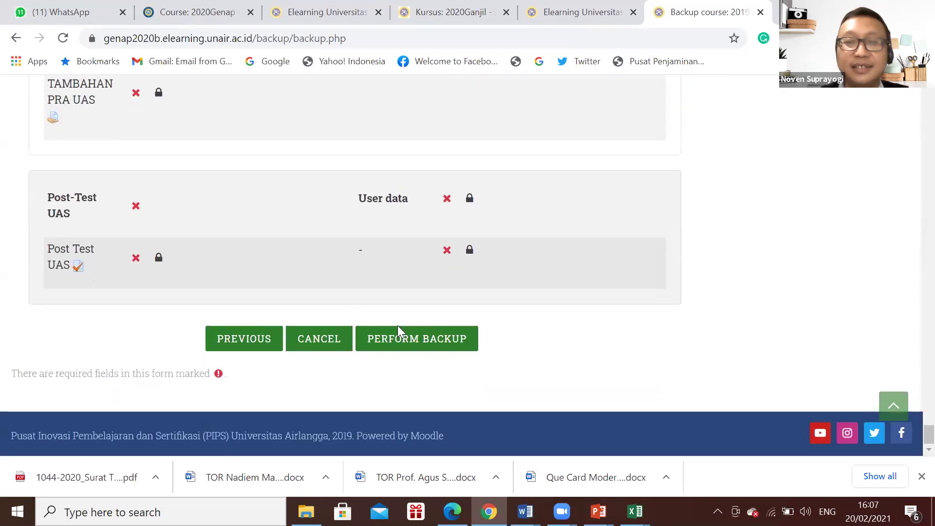
{"action": "left_click", "coordinate": [402, 337]}
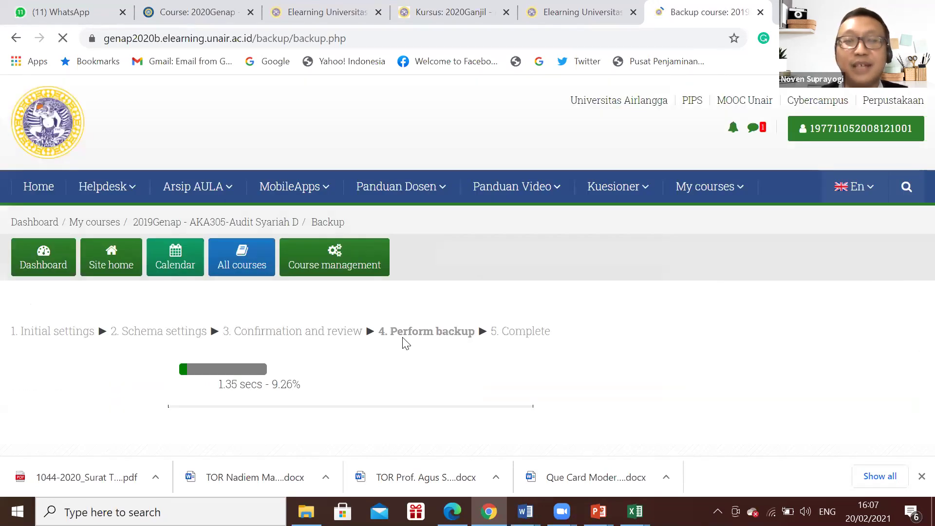
{"action": "scroll", "coordinate": [389, 324], "scroll_direction": "down", "scroll_amount": 3}
{"action": "left_click", "coordinate": [361, 287]}
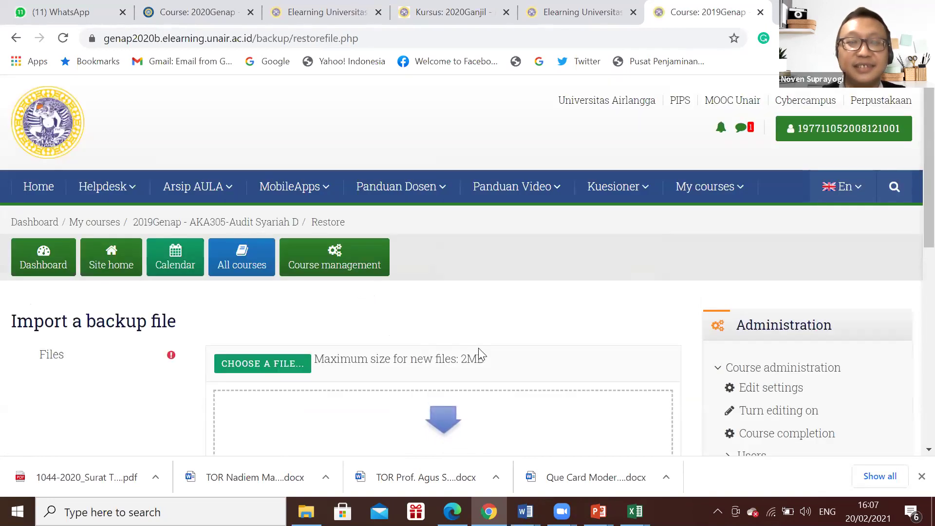
Examine the backup files listed in the course backup area and the user private backup area
{"action": "scroll", "coordinate": [478, 347], "scroll_direction": "down", "scroll_amount": 5}
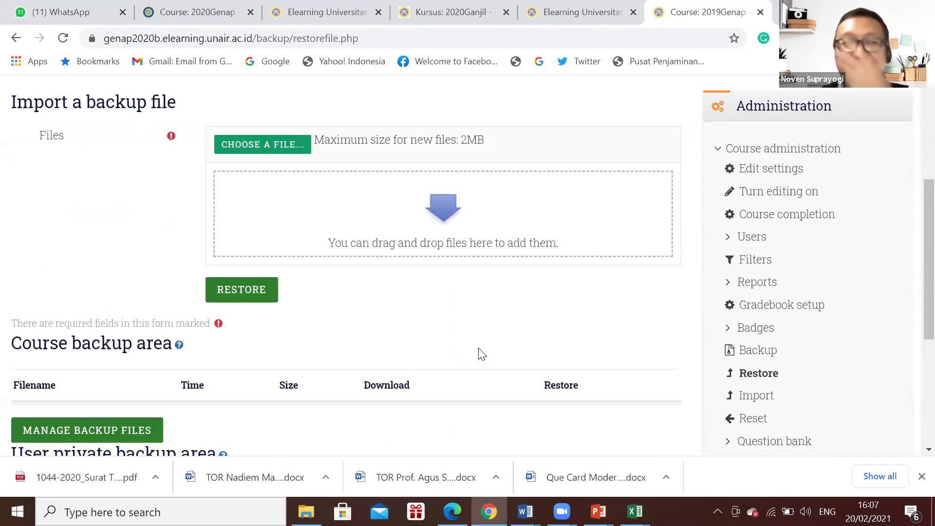
{"action": "scroll", "coordinate": [481, 353], "scroll_direction": "down", "scroll_amount": 1}
{"action": "scroll", "coordinate": [479, 349], "scroll_direction": "down", "scroll_amount": 3}
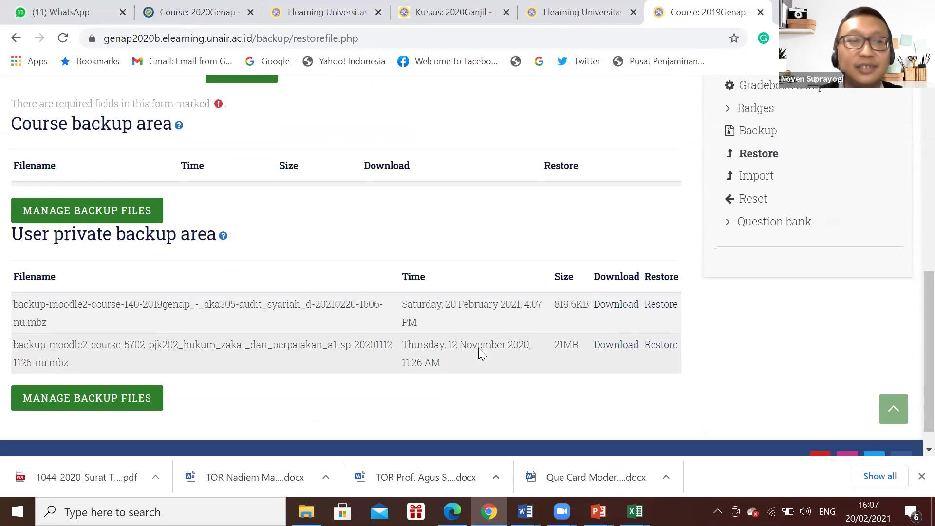
{"action": "scroll", "coordinate": [478, 348], "scroll_direction": "down", "scroll_amount": 1}
{"action": "scroll", "coordinate": [482, 354], "scroll_direction": "up", "scroll_amount": 1}
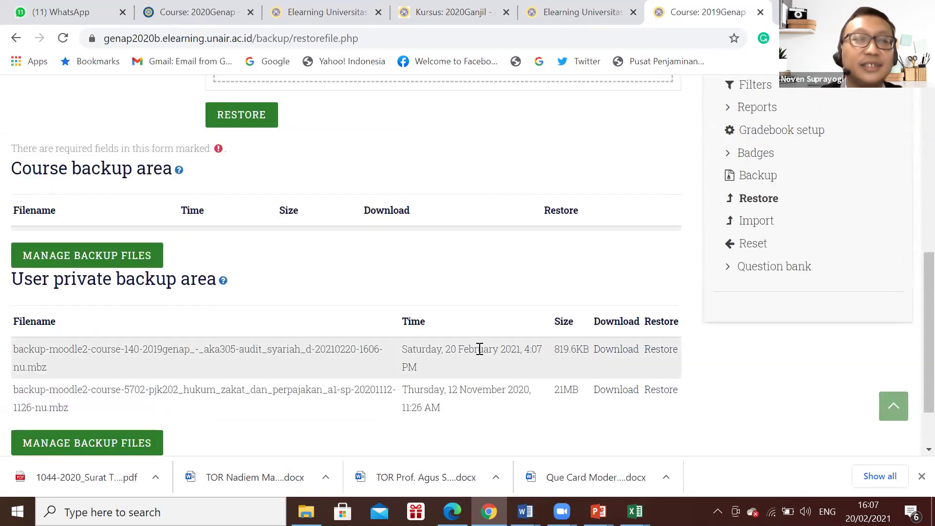
{"action": "scroll", "coordinate": [479, 350], "scroll_direction": "up", "scroll_amount": 2}
{"action": "scroll", "coordinate": [479, 350], "scroll_direction": "down", "scroll_amount": 2}
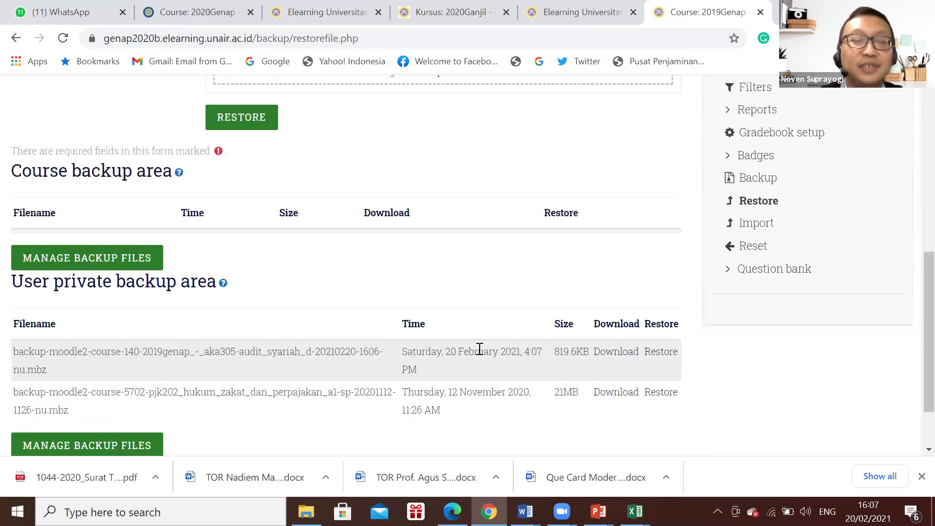
{"action": "scroll", "coordinate": [479, 348], "scroll_direction": "down", "scroll_amount": 1}
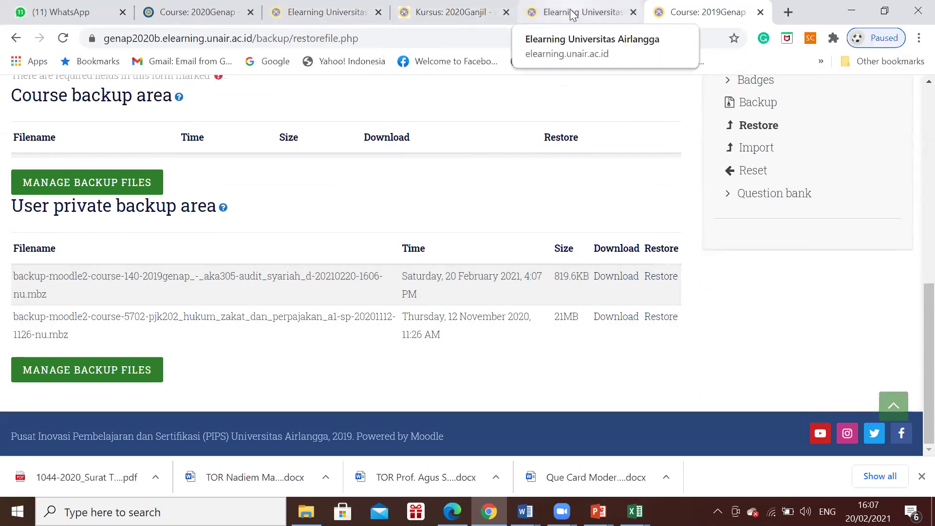
Switch to the 2020Genap portal, search its courses for "audit syariah", and enter the 2020Genap - AKA305 - Audit Syariah course
{"action": "left_click", "coordinate": [196, 13]}
{"action": "scroll", "coordinate": [441, 229], "scroll_direction": "up", "scroll_amount": 5}
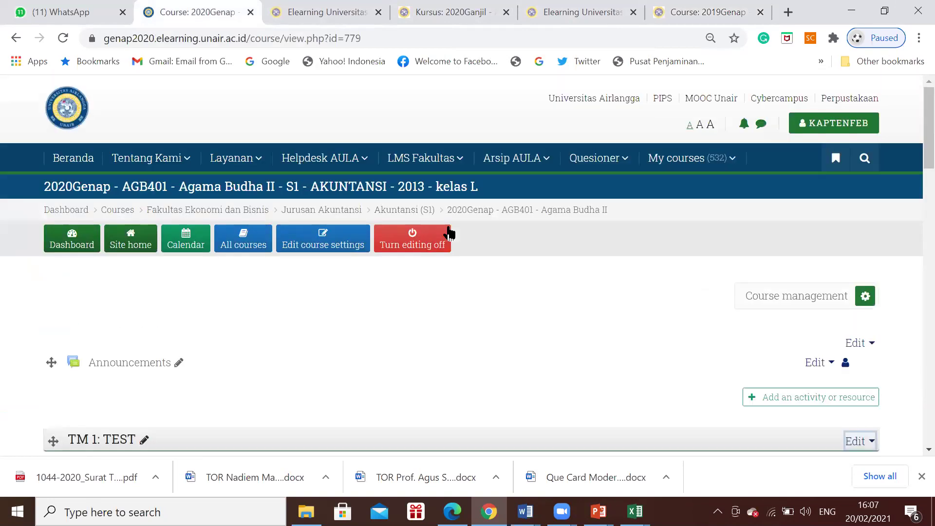
{"action": "left_click", "coordinate": [864, 158]}
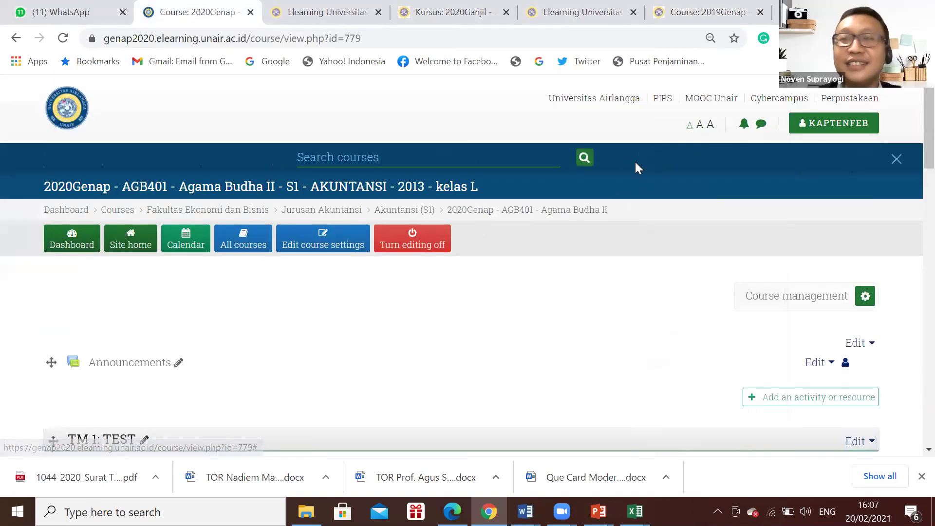
{"action": "left_click", "coordinate": [441, 157]}
{"action": "type", "text": "audi"}
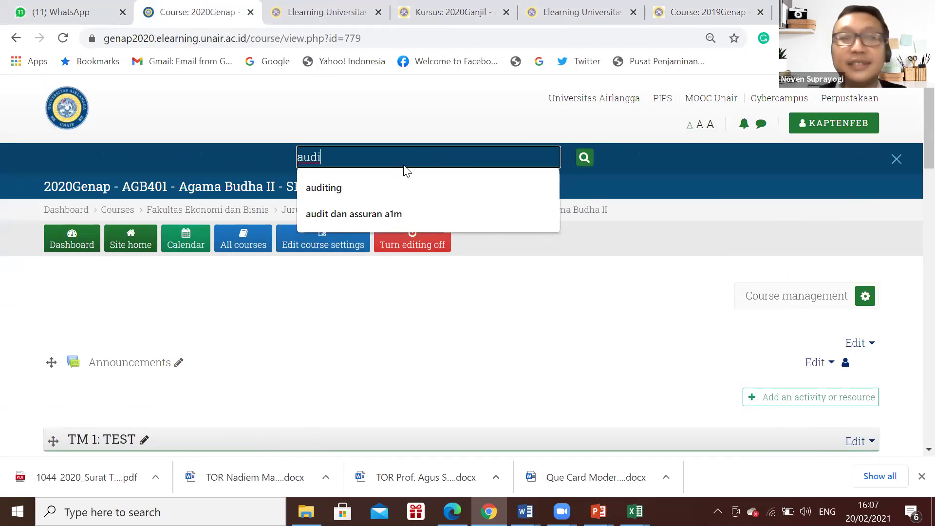
{"action": "type", "text": "t syariah"}
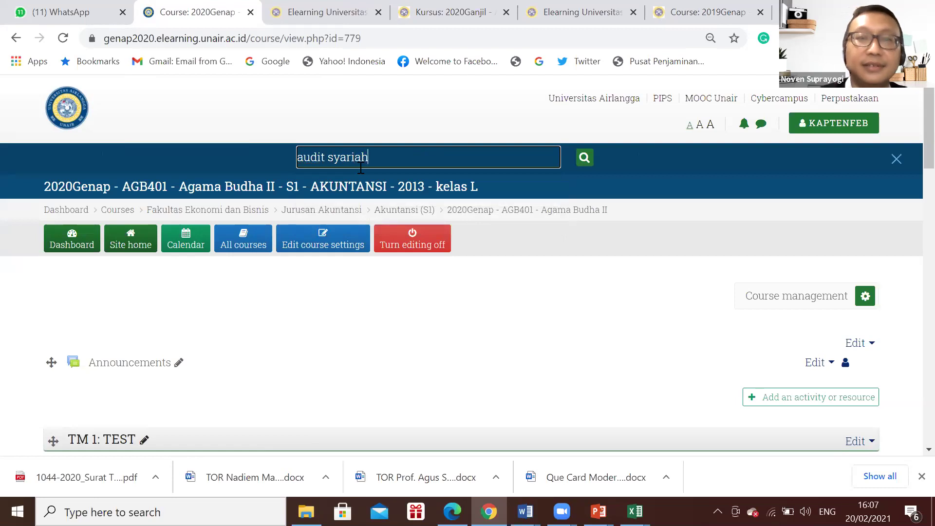
{"action": "left_click", "coordinate": [584, 158]}
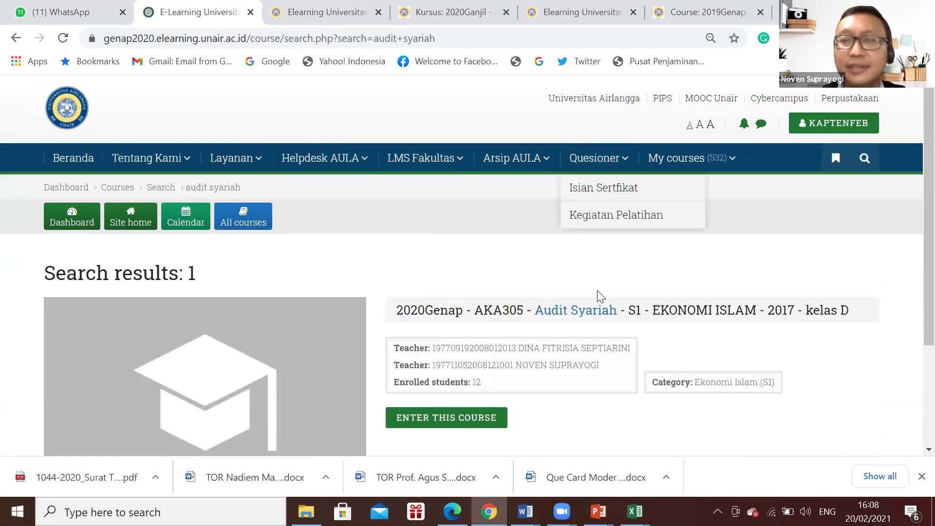
{"action": "left_click", "coordinate": [440, 421]}
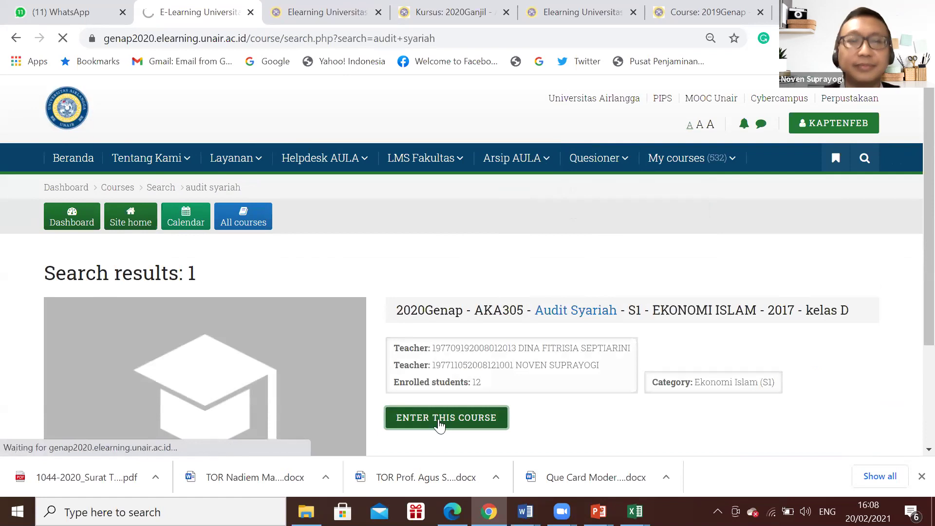
Open the Import page of the 2020Genap Audit Syariah course and examine the courses offered as import sources
{"action": "scroll", "coordinate": [531, 371], "scroll_direction": "down", "scroll_amount": 4}
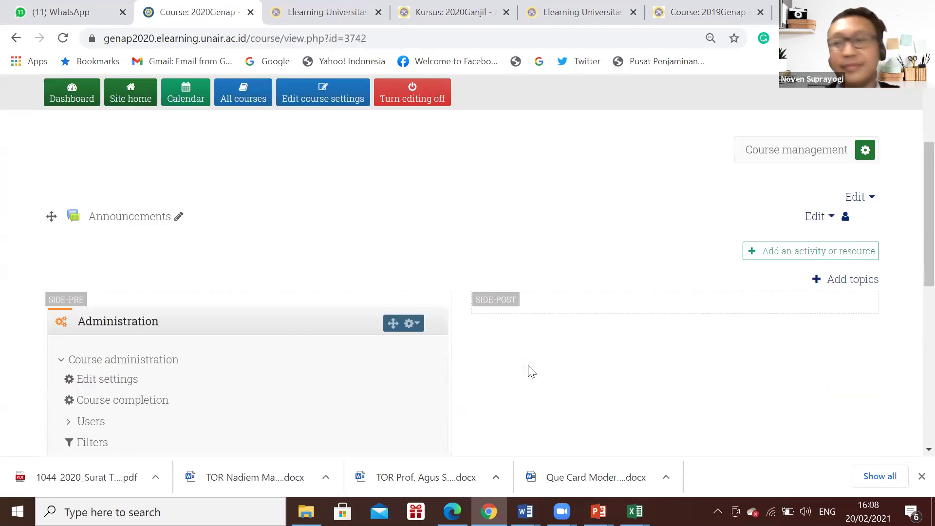
{"action": "scroll", "coordinate": [532, 371], "scroll_direction": "up", "scroll_amount": 4}
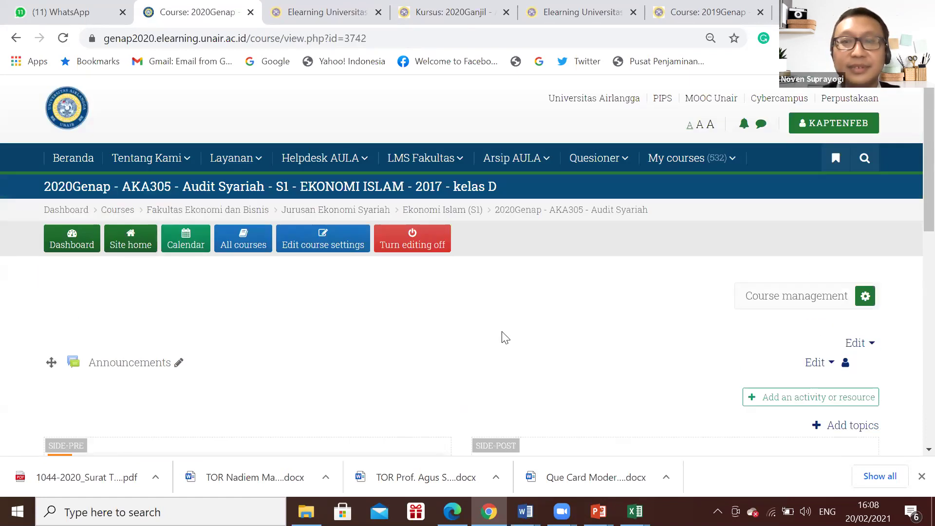
{"action": "scroll", "coordinate": [441, 326], "scroll_direction": "down", "scroll_amount": 7}
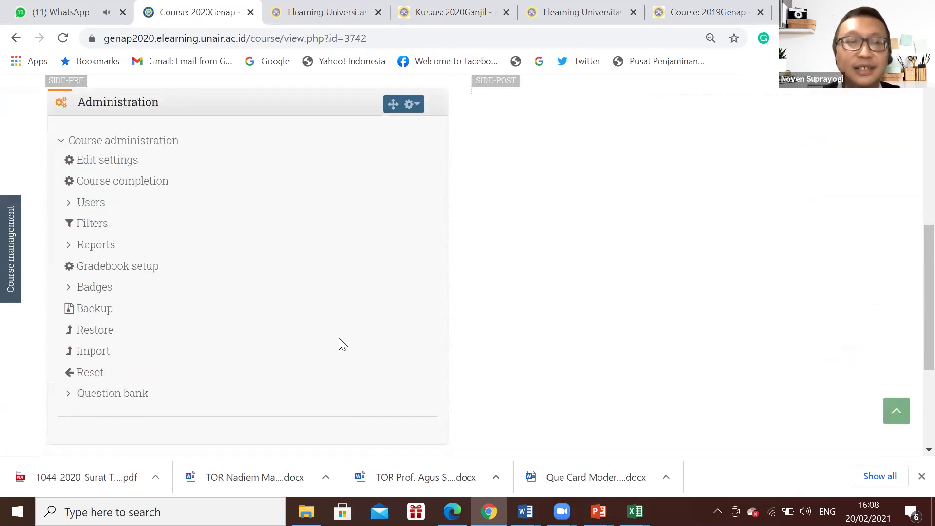
{"action": "scroll", "coordinate": [325, 342], "scroll_direction": "down", "scroll_amount": 2}
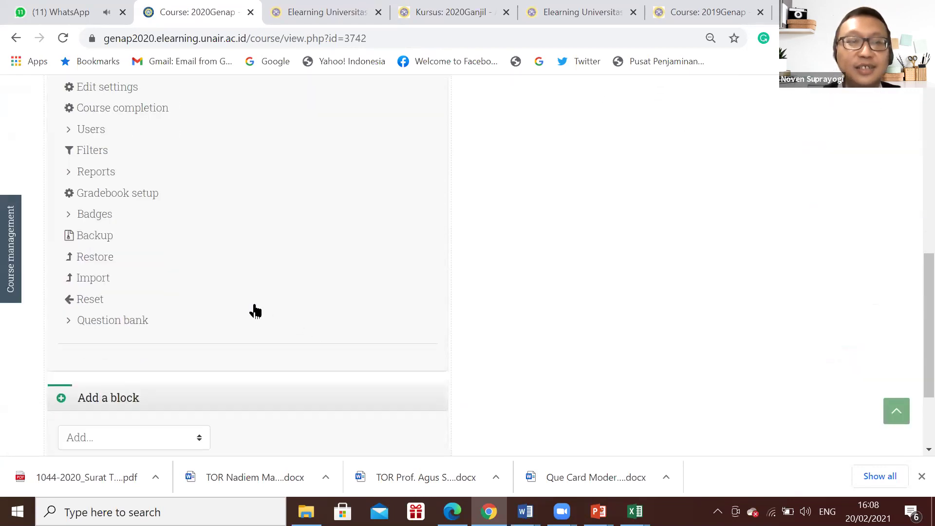
{"action": "left_click", "coordinate": [99, 284]}
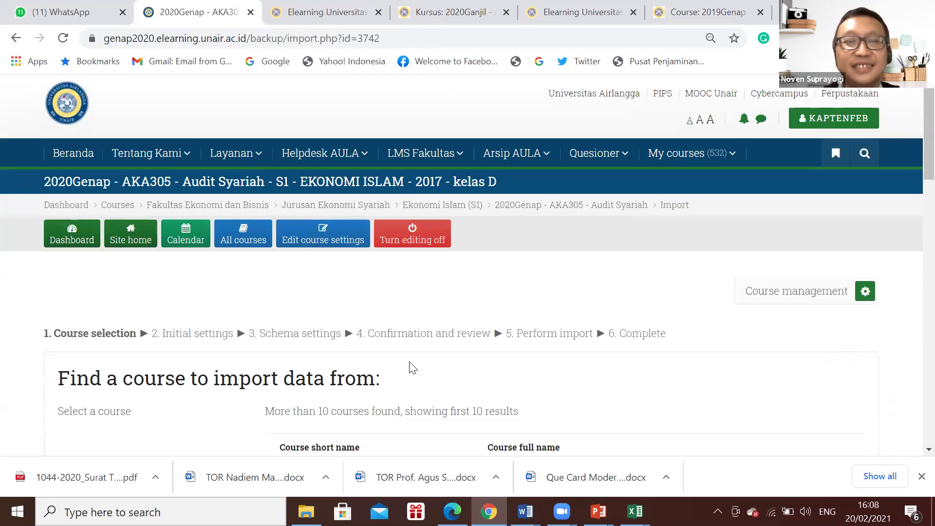
{"action": "scroll", "coordinate": [413, 367], "scroll_direction": "down", "scroll_amount": 4}
{"action": "scroll", "coordinate": [409, 363], "scroll_direction": "down", "scroll_amount": 6}
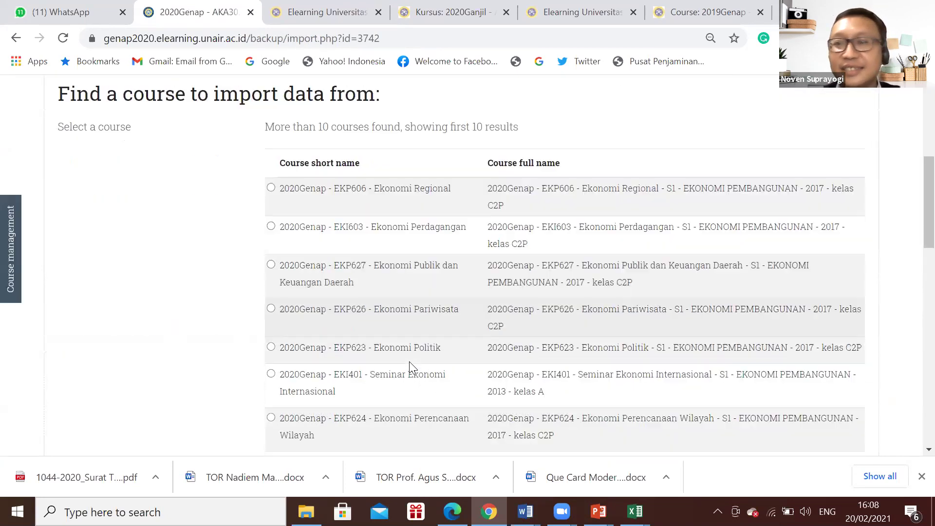
{"action": "scroll", "coordinate": [410, 361], "scroll_direction": "up", "scroll_amount": 6}
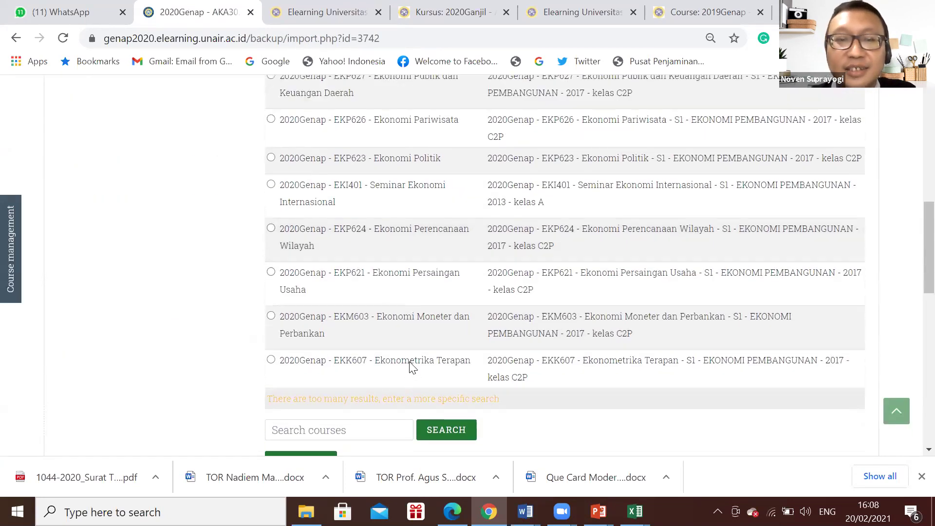
{"action": "scroll", "coordinate": [410, 361], "scroll_direction": "up", "scroll_amount": 3}
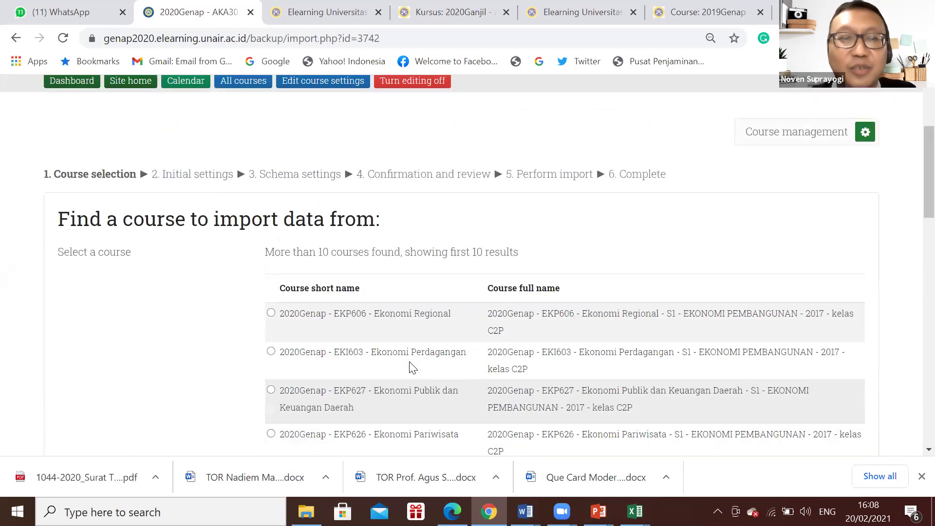
{"action": "scroll", "coordinate": [409, 361], "scroll_direction": "down", "scroll_amount": 3}
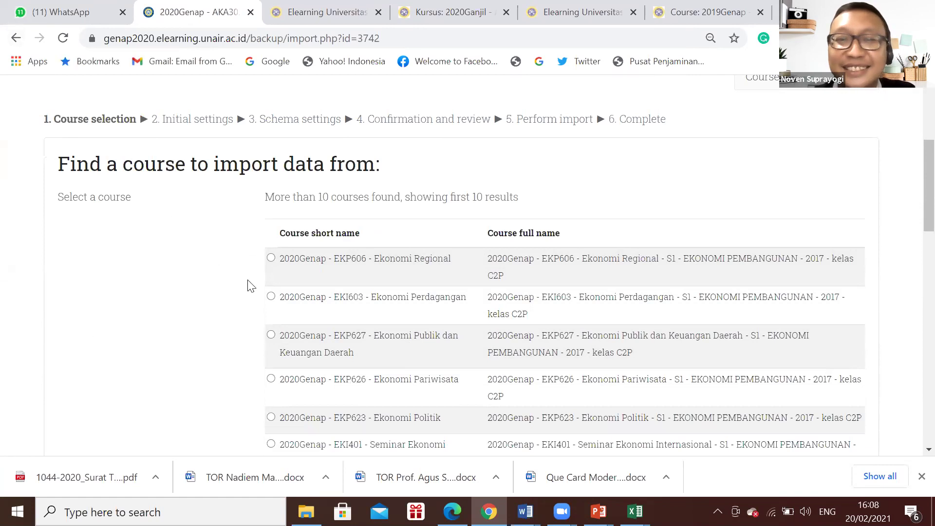
{"action": "scroll", "coordinate": [249, 286], "scroll_direction": "down", "scroll_amount": 7}
{"action": "scroll", "coordinate": [249, 285], "scroll_direction": "down", "scroll_amount": 4}
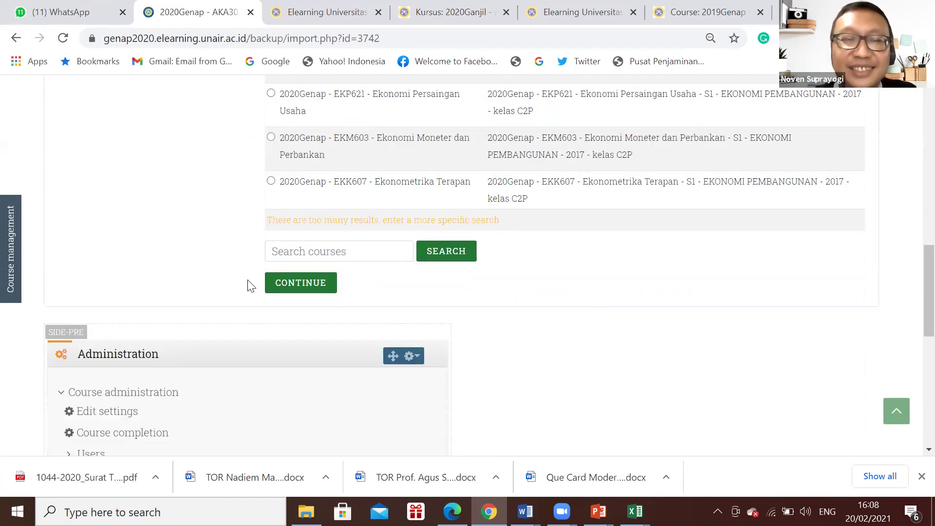
{"action": "scroll", "coordinate": [248, 284], "scroll_direction": "up", "scroll_amount": 12}
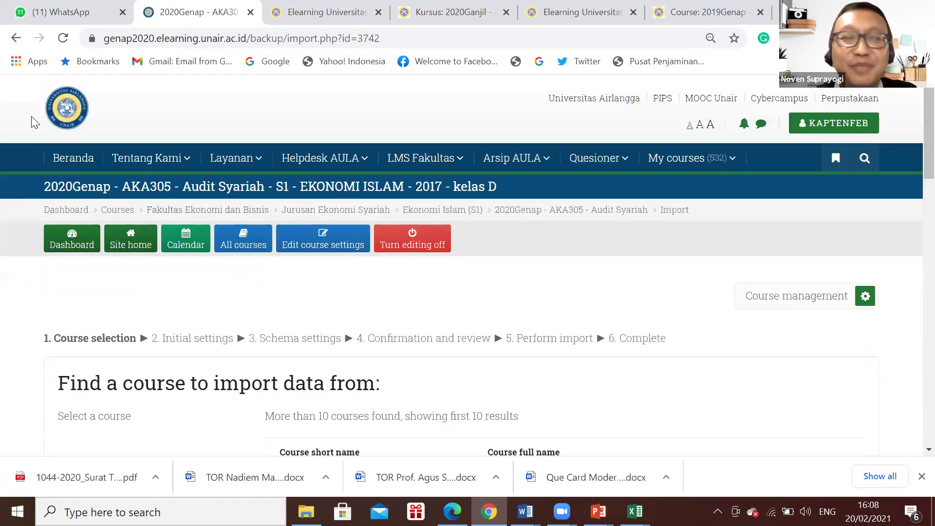
Leave the Import page, open the 2020Genap Audit Syariah course's Restore page, and examine its backup areas
{"action": "left_click", "coordinate": [18, 41]}
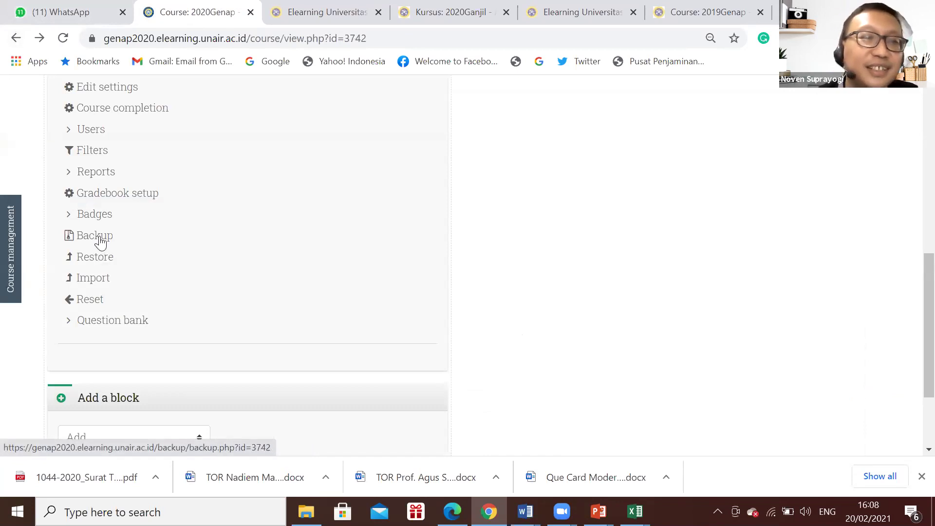
{"action": "left_click", "coordinate": [101, 262]}
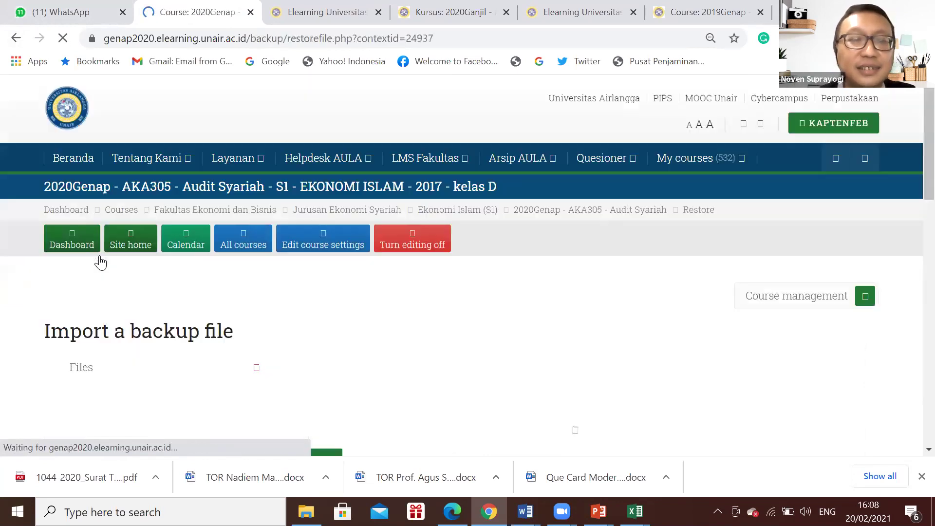
{"action": "scroll", "coordinate": [413, 365], "scroll_direction": "down", "scroll_amount": 4}
{"action": "scroll", "coordinate": [413, 365], "scroll_direction": "down", "scroll_amount": 2}
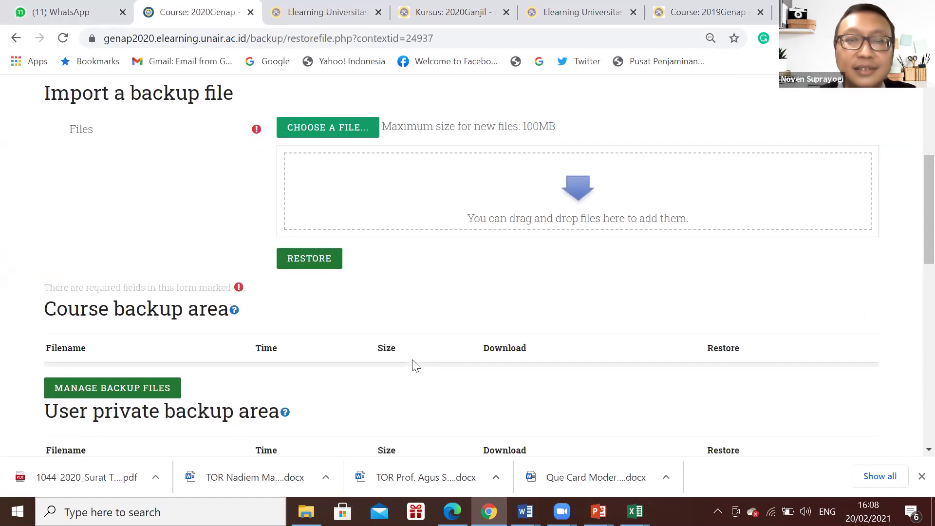
{"action": "scroll", "coordinate": [413, 365], "scroll_direction": "down", "scroll_amount": 2}
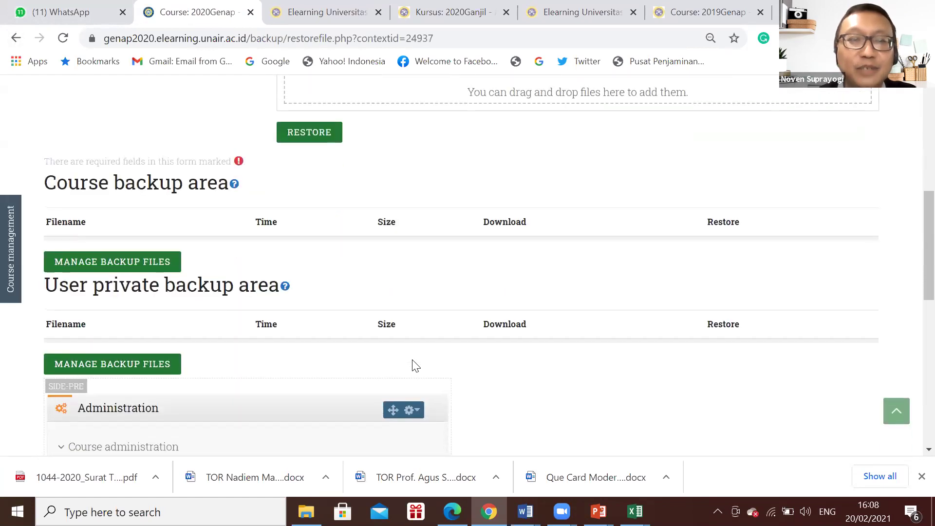
{"action": "scroll", "coordinate": [411, 366], "scroll_direction": "up", "scroll_amount": 5}
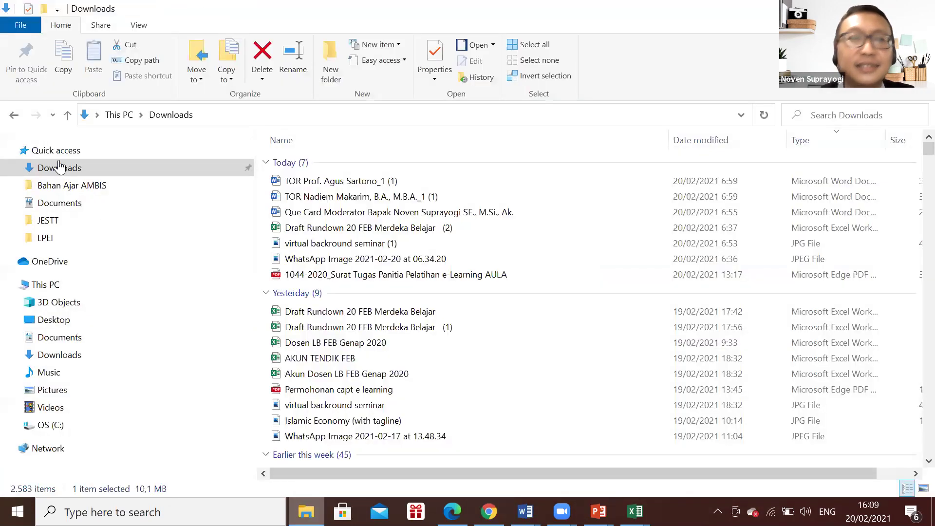
Check the Downloads folder for the backup, and download the 2019Genap Audit Syariah backup from that portal's user private backup area
{"action": "left_click", "coordinate": [58, 168]}
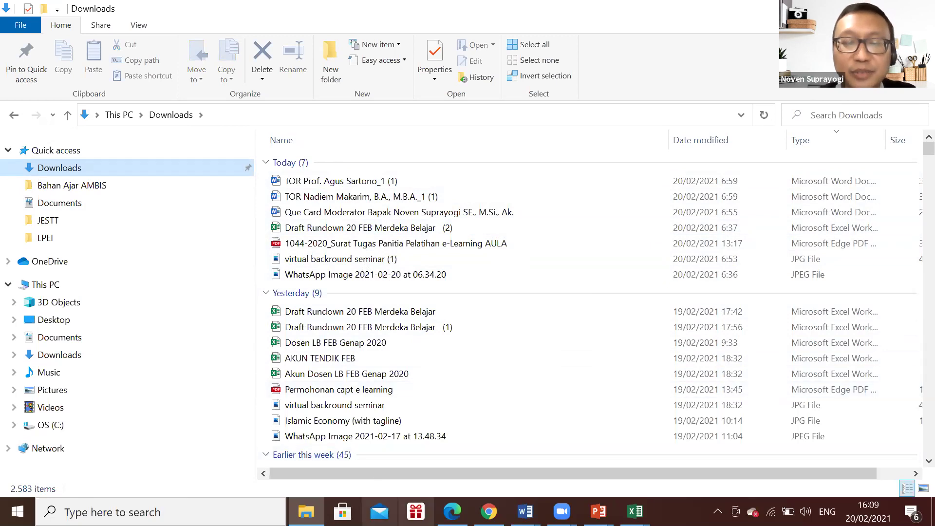
{"action": "left_click", "coordinate": [490, 448]}
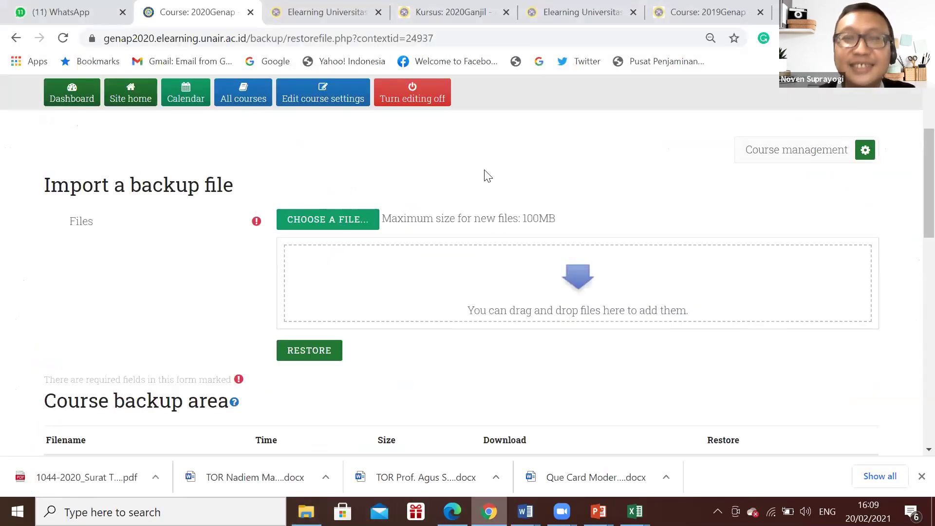
{"action": "left_click", "coordinate": [679, 11]}
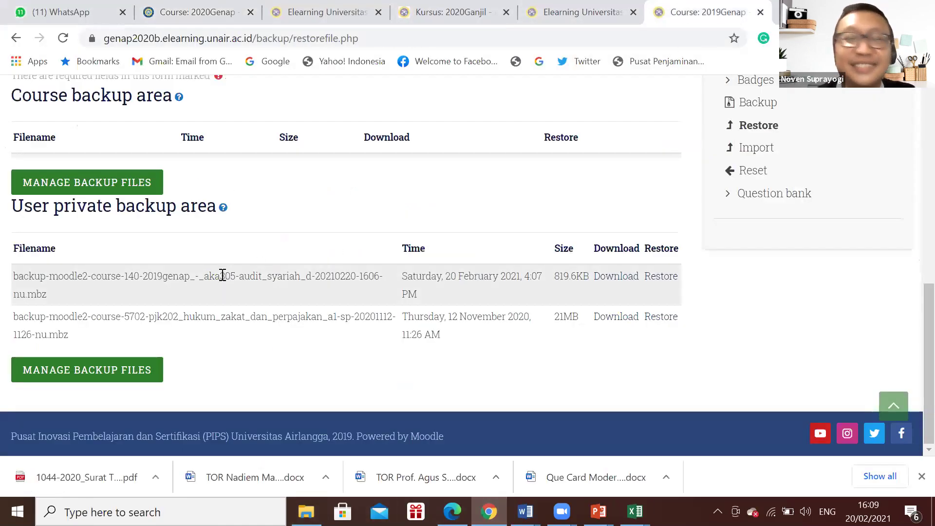
{"action": "scroll", "coordinate": [201, 307], "scroll_direction": "up", "scroll_amount": 1}
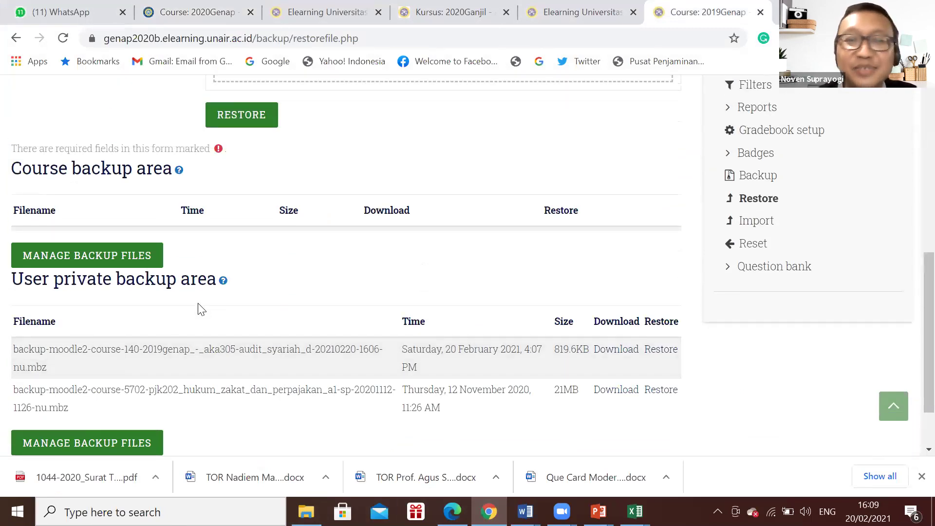
{"action": "scroll", "coordinate": [201, 307], "scroll_direction": "down", "scroll_amount": 1}
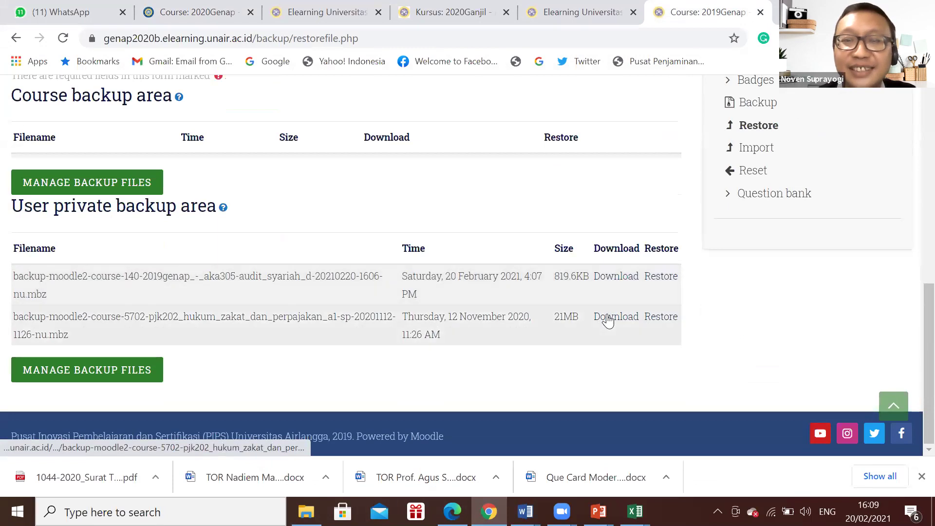
{"action": "left_click", "coordinate": [612, 283]}
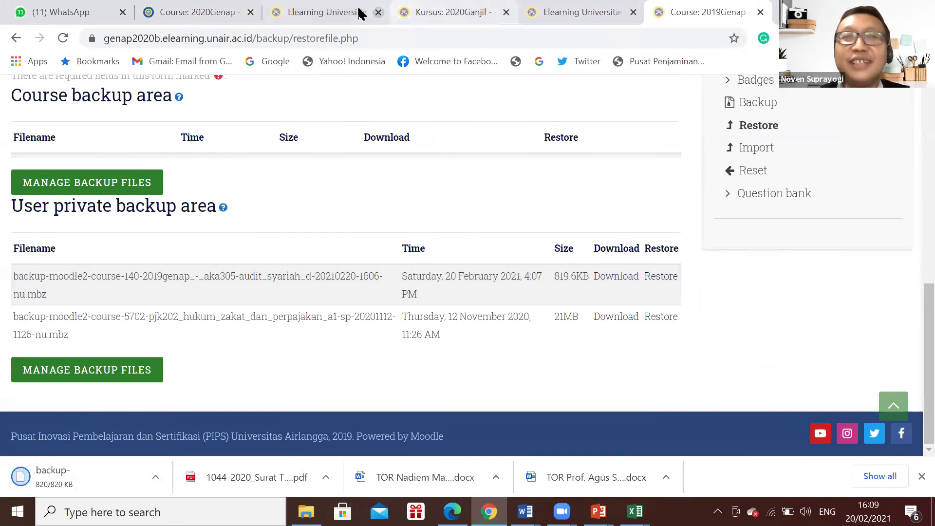
Return to the 2020Genap course's Restore page, add the downloaded Audit Syariah .mbz file as the backup to import, and start the restore
{"action": "left_click", "coordinate": [441, 10]}
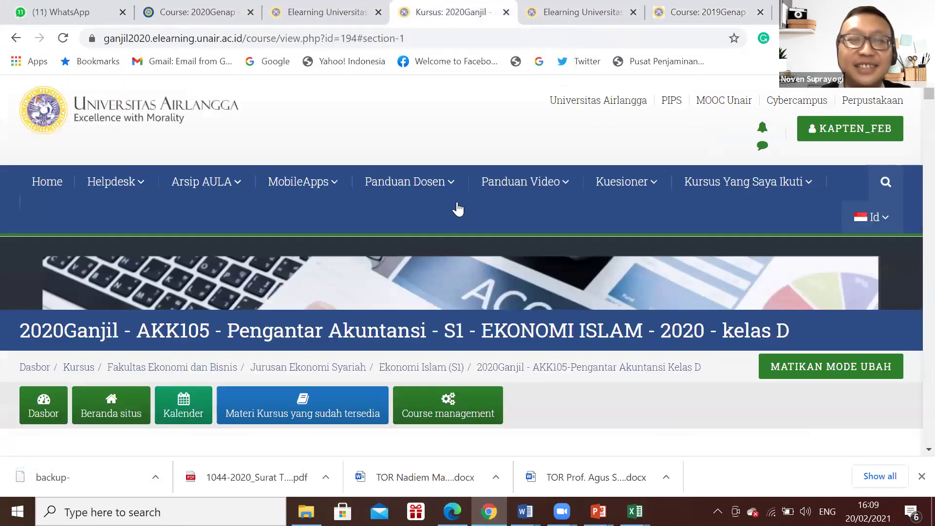
{"action": "left_click", "coordinate": [572, 9]}
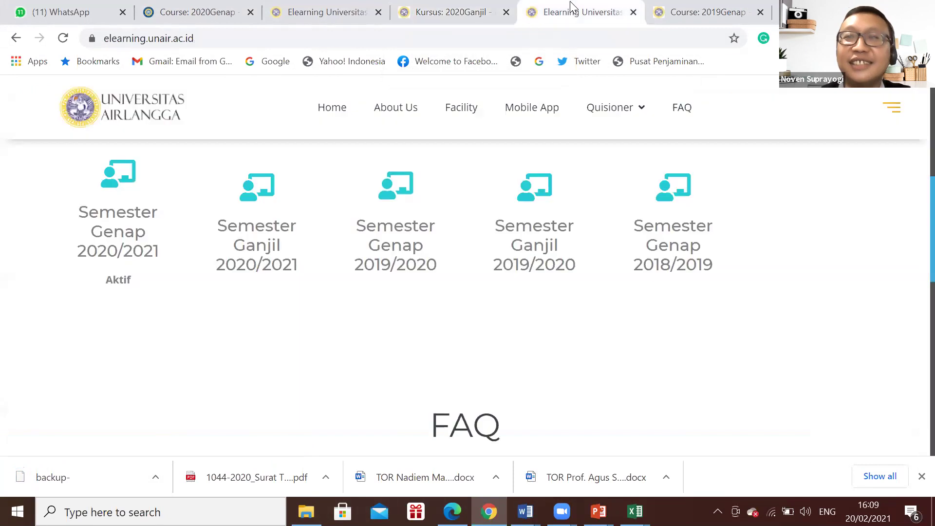
{"action": "left_click", "coordinate": [217, 14]}
{"action": "scroll", "coordinate": [310, 391], "scroll_direction": "down", "scroll_amount": 2}
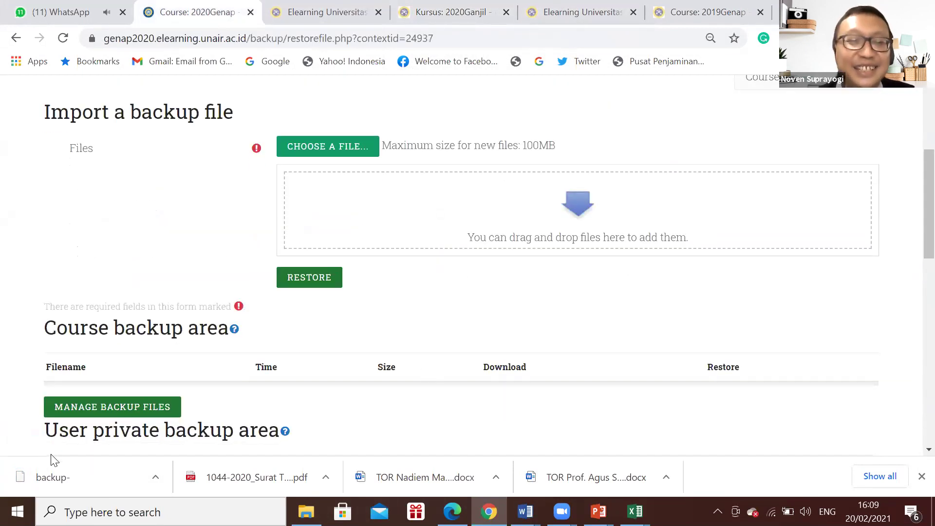
{"action": "left_click_drag", "start_coordinate": [65, 479], "coordinate": [340, 200]}
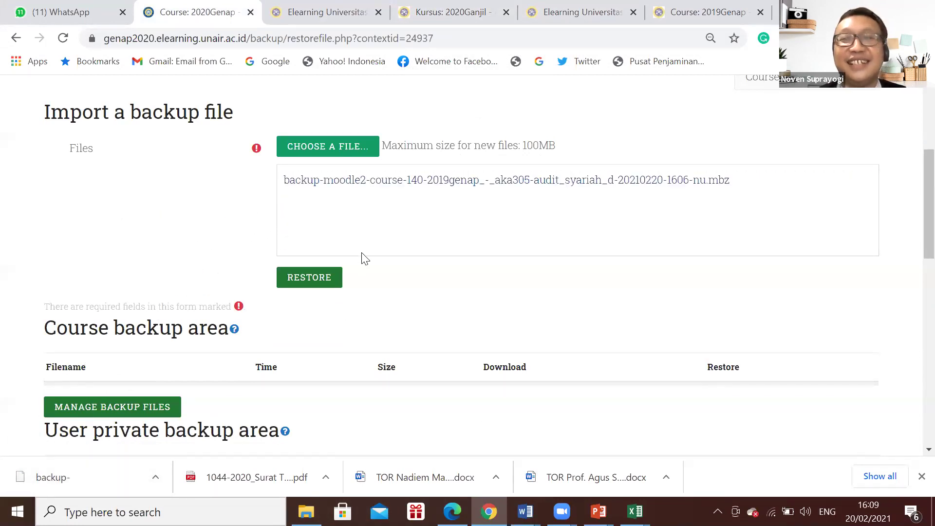
{"action": "left_click", "coordinate": [324, 287]}
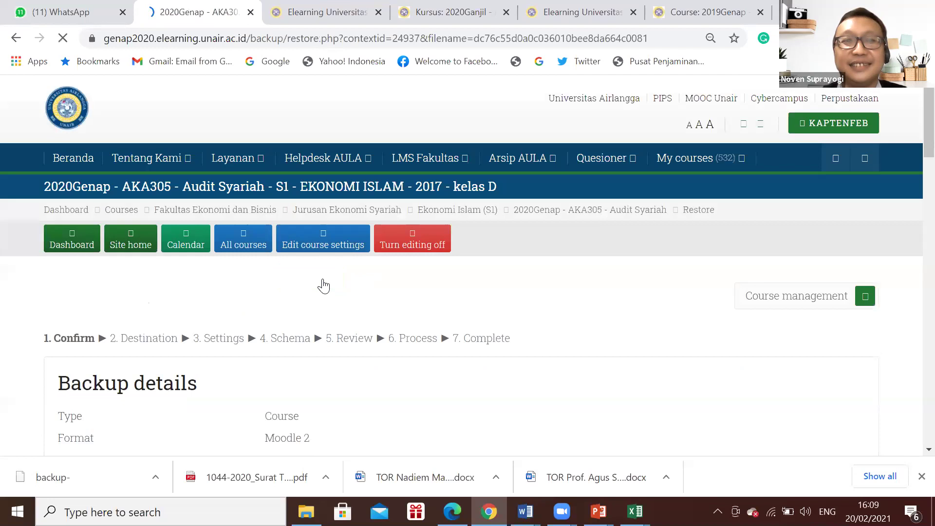
Confirm the backup details and choose to merge the backup course into this 2020Genap course
{"action": "scroll", "coordinate": [374, 325], "scroll_direction": "down", "scroll_amount": 15}
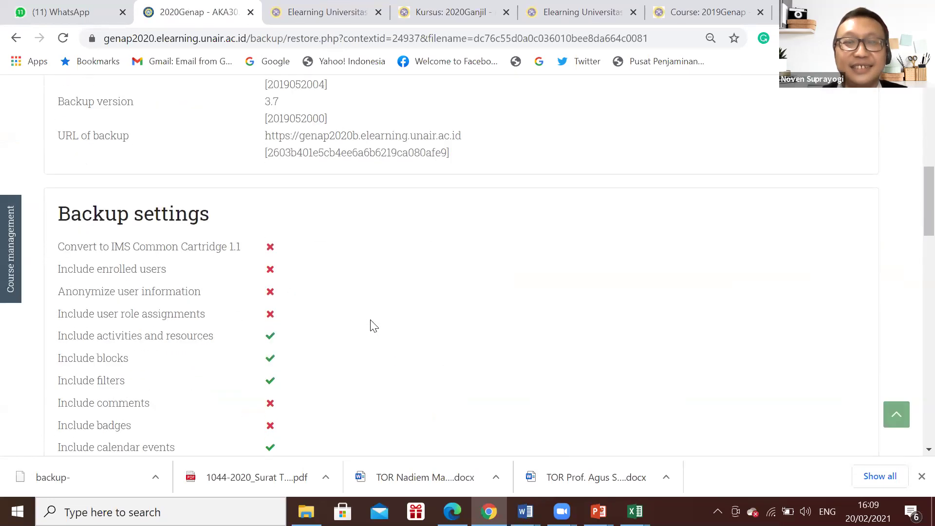
{"action": "scroll", "coordinate": [374, 326], "scroll_direction": "down", "scroll_amount": 8}
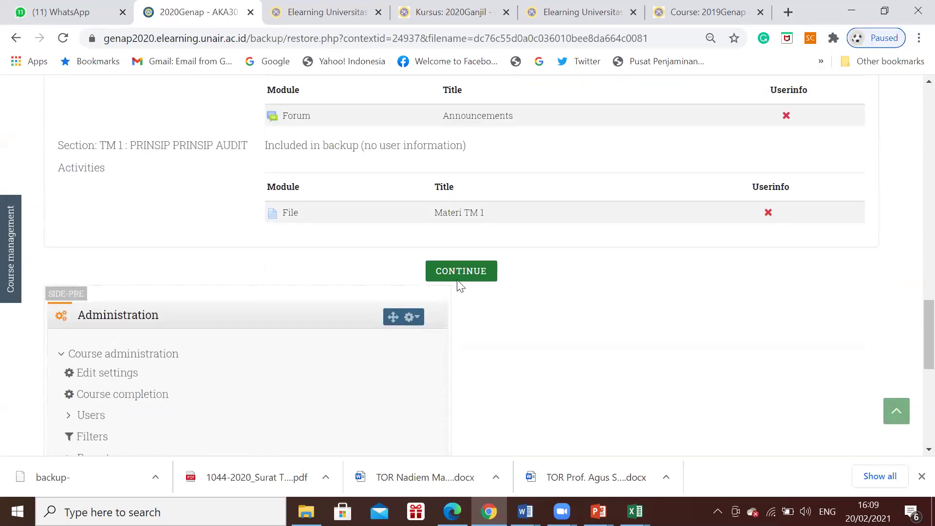
{"action": "left_click", "coordinate": [462, 275]}
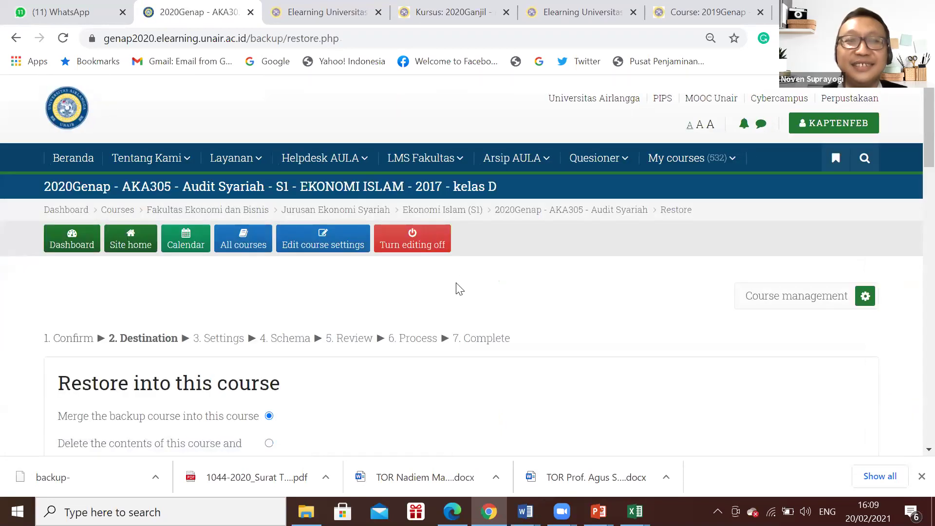
{"action": "scroll", "coordinate": [458, 285], "scroll_direction": "down", "scroll_amount": 6}
{"action": "scroll", "coordinate": [330, 184], "scroll_direction": "up", "scroll_amount": 1}
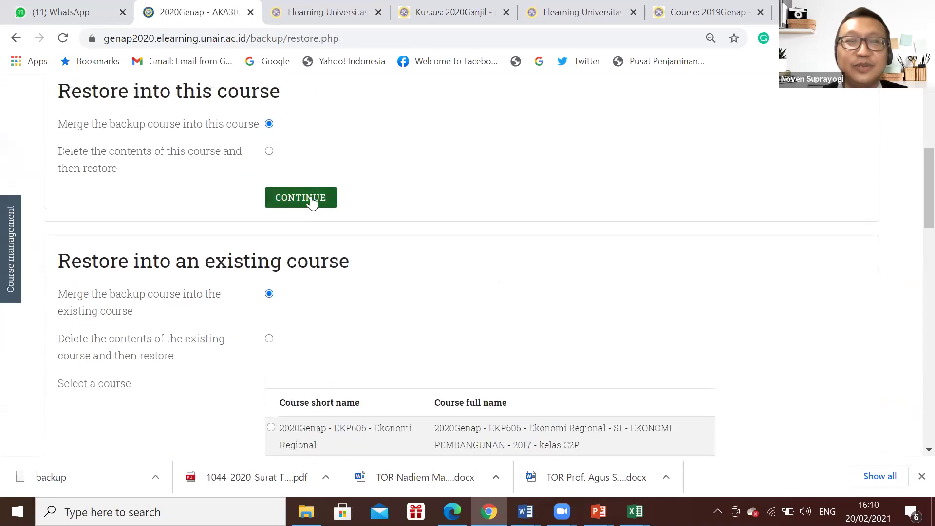
{"action": "left_click", "coordinate": [312, 201]}
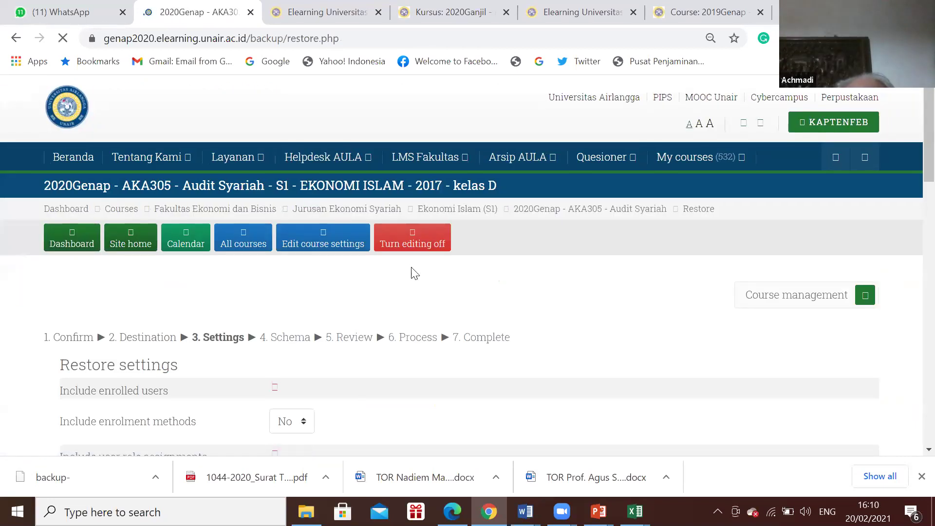
Accept the default restore settings and keep the AUDIT SYARIAH and TM 1 : PRINSIP PRINSIP AUDIT sections selected in the schema
{"action": "scroll", "coordinate": [412, 271], "scroll_direction": "down", "scroll_amount": 7}
{"action": "scroll", "coordinate": [411, 267], "scroll_direction": "down", "scroll_amount": 7}
{"action": "left_click", "coordinate": [368, 174]}
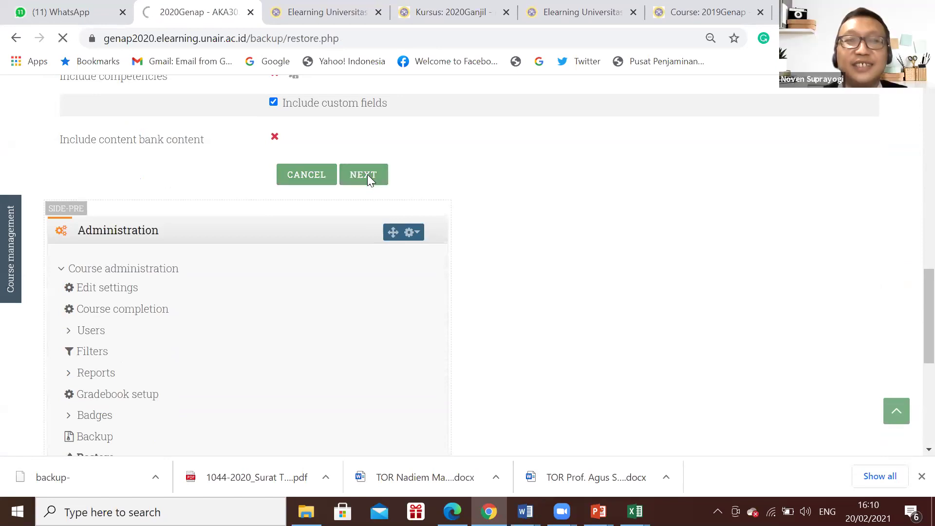
{"action": "scroll", "coordinate": [405, 255], "scroll_direction": "down", "scroll_amount": 1}
{"action": "scroll", "coordinate": [406, 258], "scroll_direction": "down", "scroll_amount": 8}
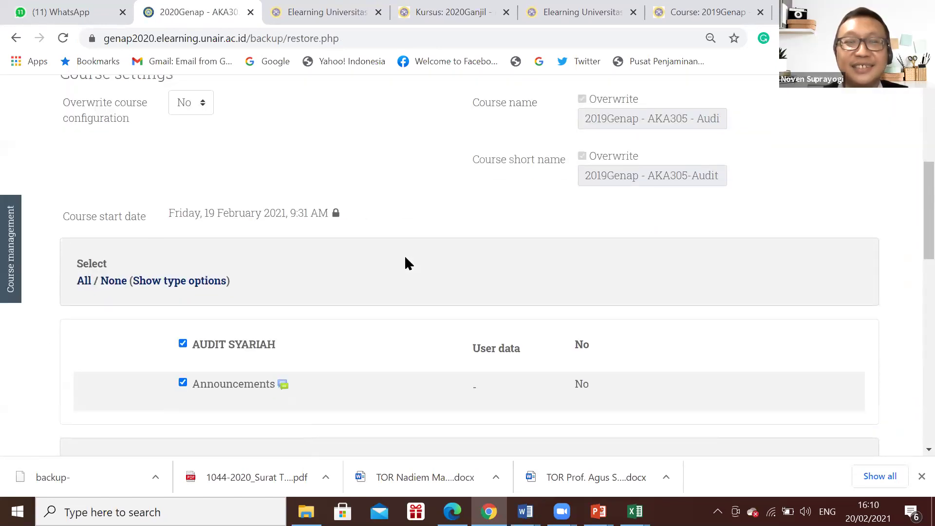
{"action": "scroll", "coordinate": [426, 281], "scroll_direction": "down", "scroll_amount": 3}
{"action": "left_click", "coordinate": [428, 281]}
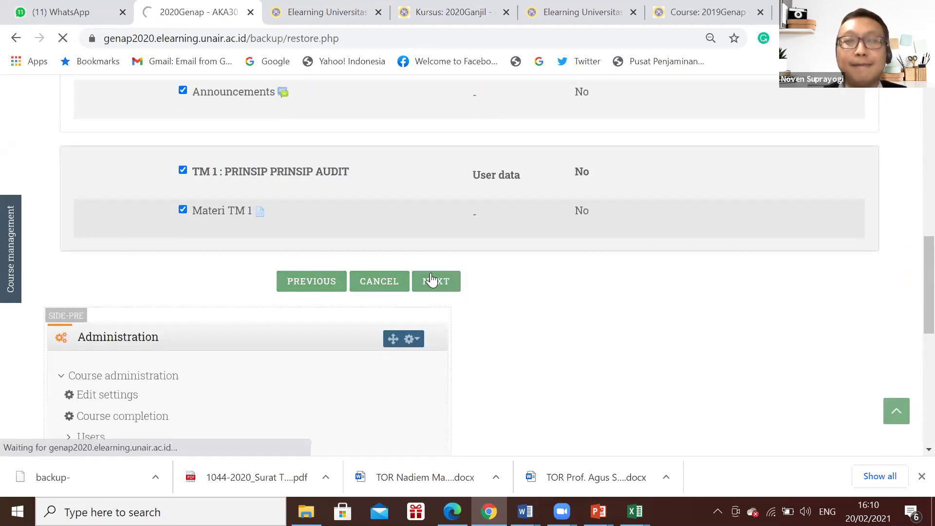
Review the restore settings and included sections, perform the restore, and continue to the restored course
{"action": "scroll", "coordinate": [484, 318], "scroll_direction": "down", "scroll_amount": 20}
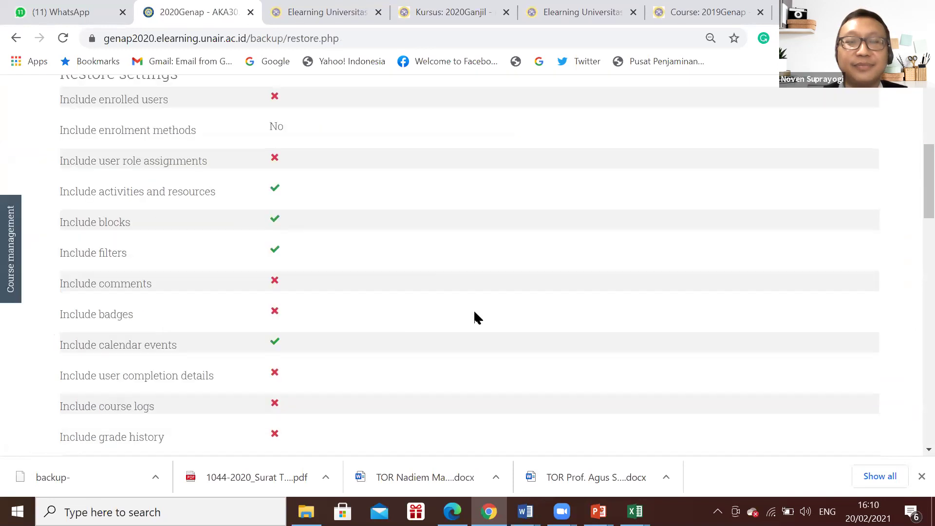
{"action": "scroll", "coordinate": [448, 290], "scroll_direction": "down", "scroll_amount": 2}
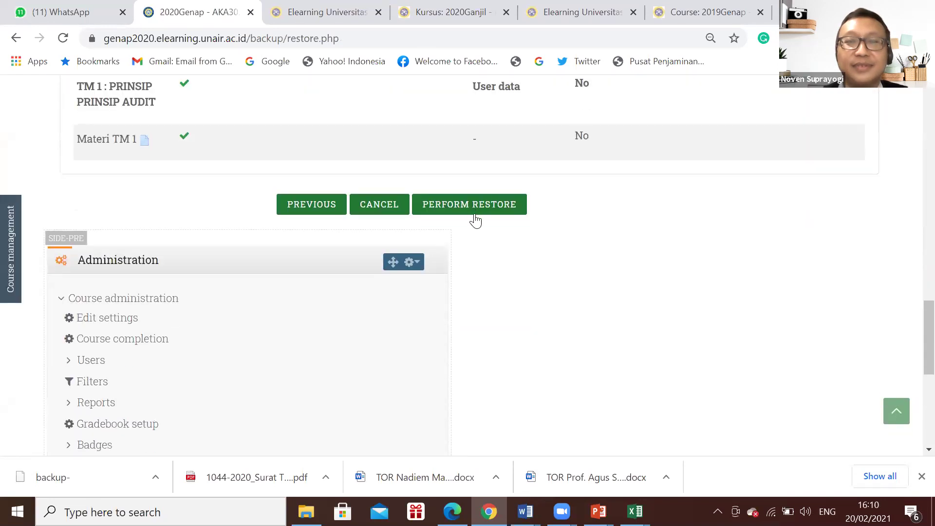
{"action": "left_click", "coordinate": [475, 208]}
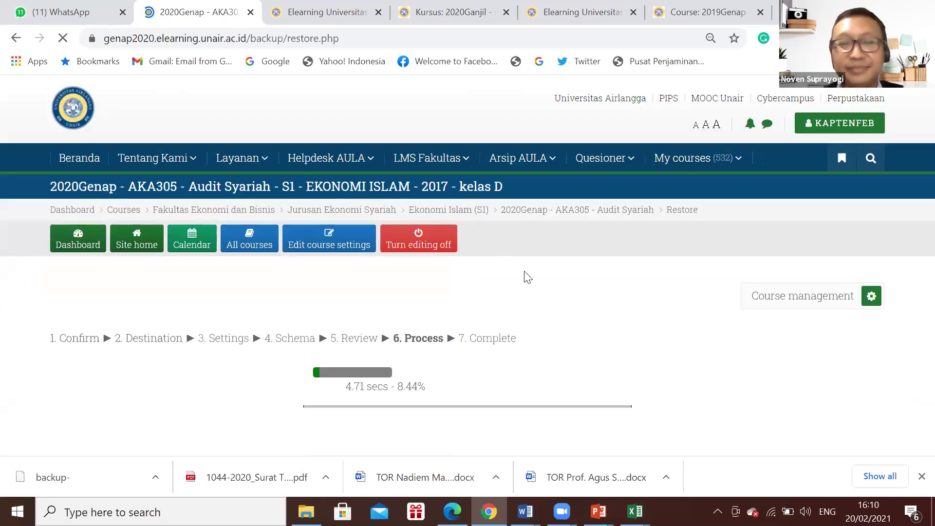
{"action": "scroll", "coordinate": [524, 273], "scroll_direction": "down", "scroll_amount": 3}
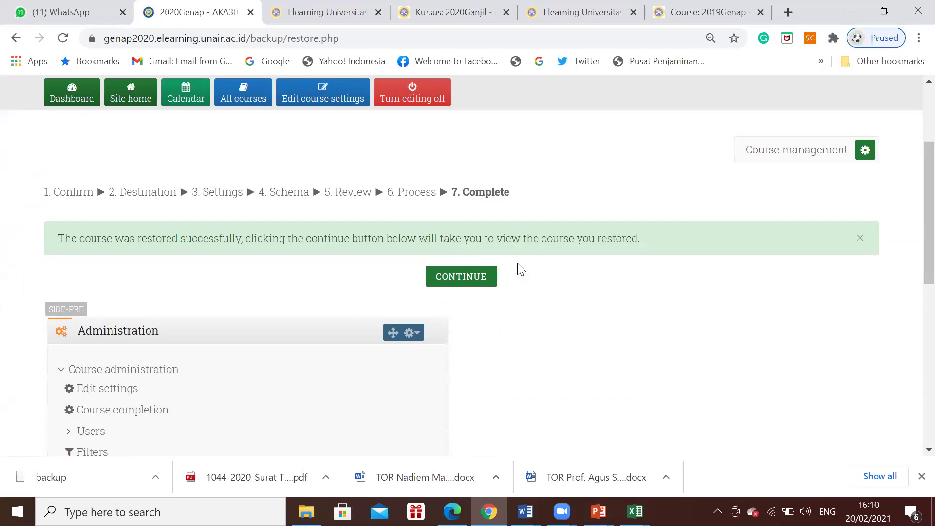
{"action": "left_click", "coordinate": [474, 276]}
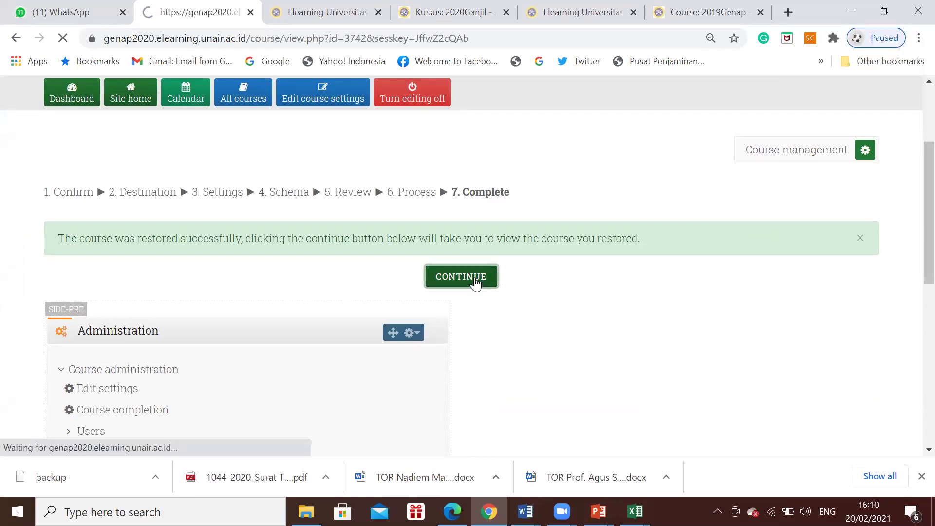
Examine the restored introduction, announcements and TM 1 section on the 2020Genap Audit Syariah course page
{"action": "scroll", "coordinate": [476, 290], "scroll_direction": "down", "scroll_amount": 5}
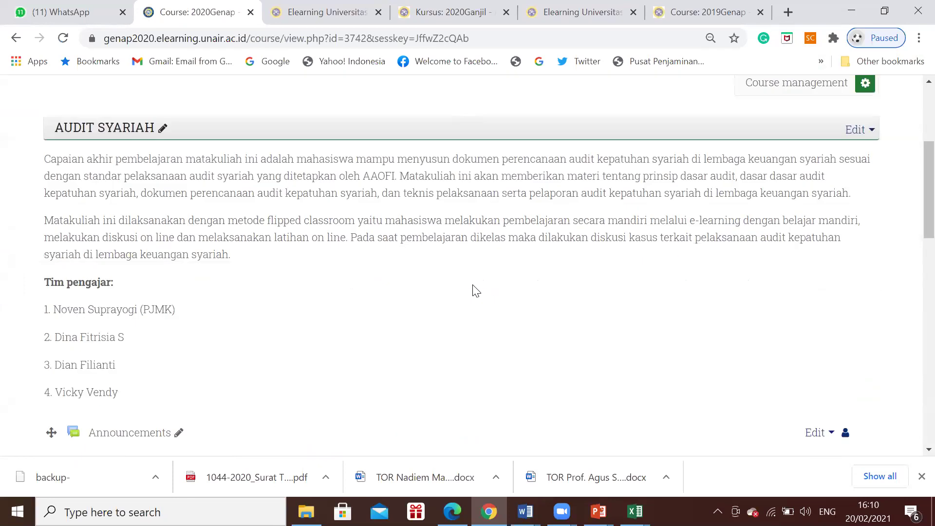
{"action": "scroll", "coordinate": [231, 220], "scroll_direction": "down", "scroll_amount": 4}
{"action": "scroll", "coordinate": [244, 263], "scroll_direction": "down", "scroll_amount": 4}
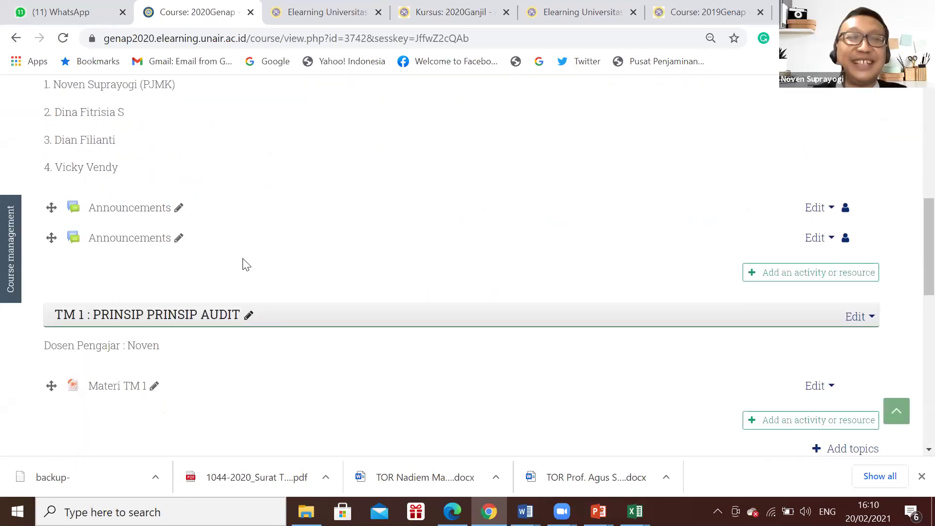
{"action": "scroll", "coordinate": [203, 232], "scroll_direction": "up", "scroll_amount": 8}
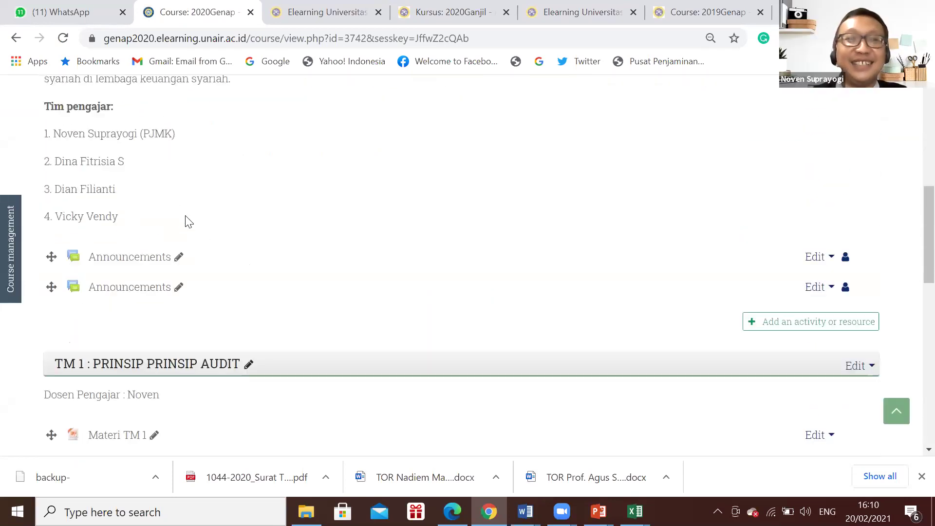
Open the original 2019Genap Audit Syariah course page and examine its sections for comparison with the restored course
{"action": "left_click", "coordinate": [694, 17]}
{"action": "scroll", "coordinate": [447, 212], "scroll_direction": "up", "scroll_amount": 9}
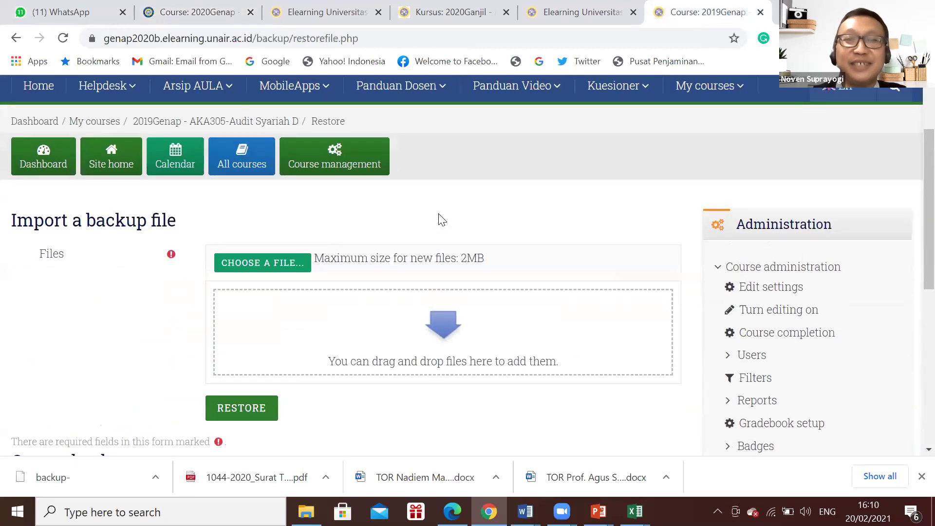
{"action": "scroll", "coordinate": [442, 220], "scroll_direction": "up", "scroll_amount": 2}
{"action": "left_click", "coordinate": [271, 223]}
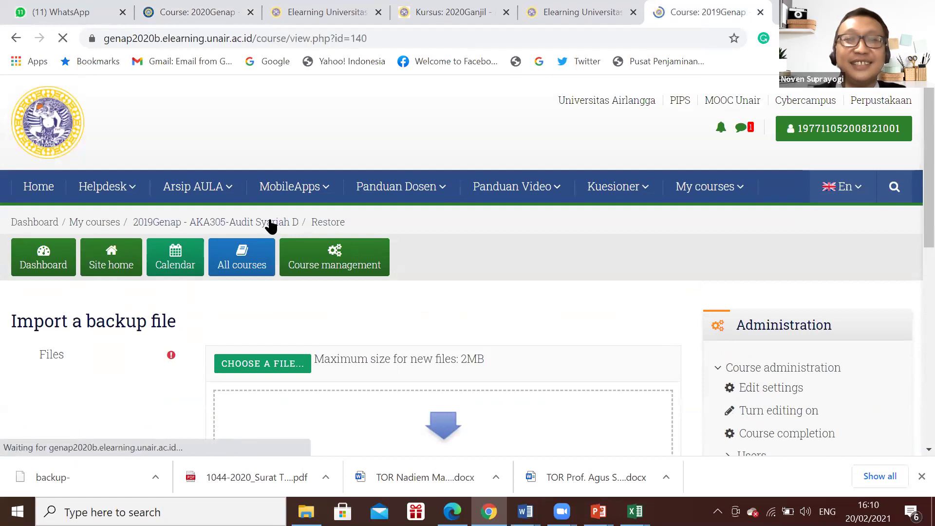
{"action": "scroll", "coordinate": [453, 301], "scroll_direction": "down", "scroll_amount": 9}
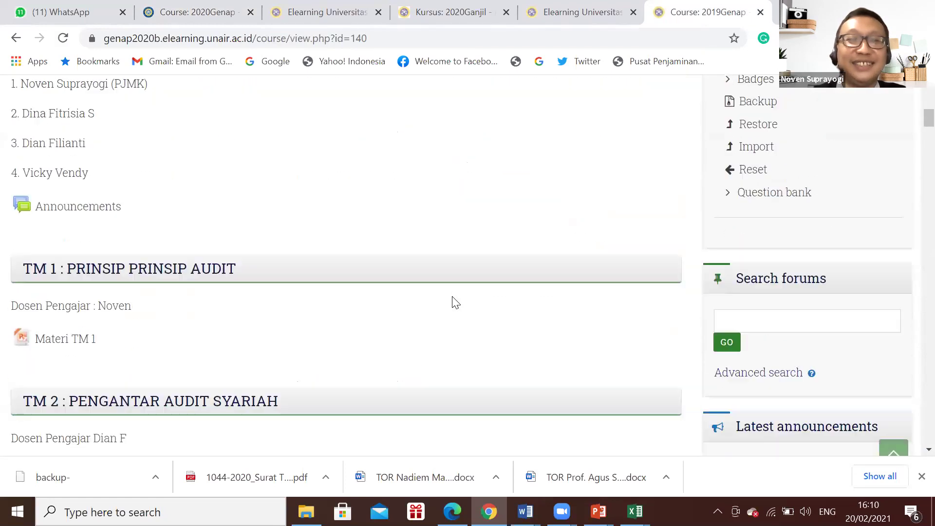
Review the introduction, teaching team and TM 1 section of the original 2019Genap Audit Syariah course
{"action": "scroll", "coordinate": [125, 313], "scroll_direction": "down", "scroll_amount": 2}
{"action": "scroll", "coordinate": [125, 313], "scroll_direction": "up", "scroll_amount": 3}
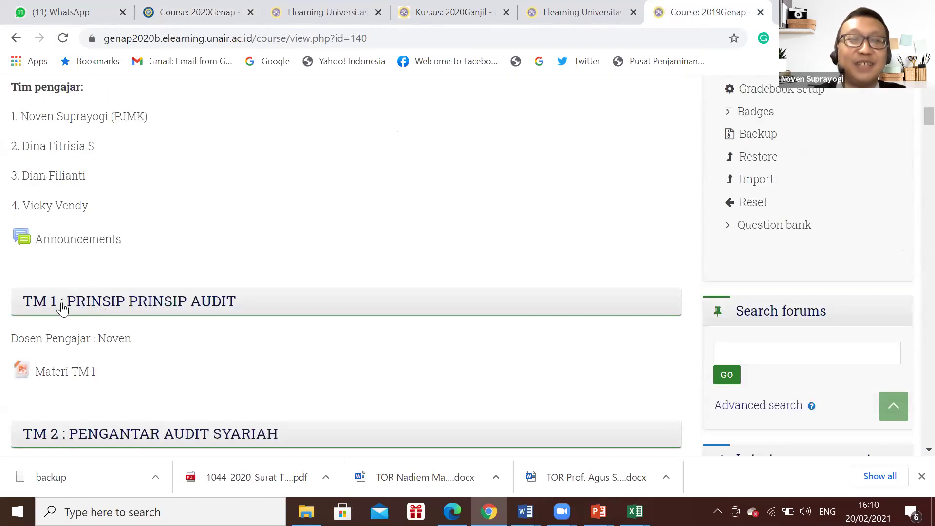
{"action": "scroll", "coordinate": [49, 340], "scroll_direction": "up", "scroll_amount": 3}
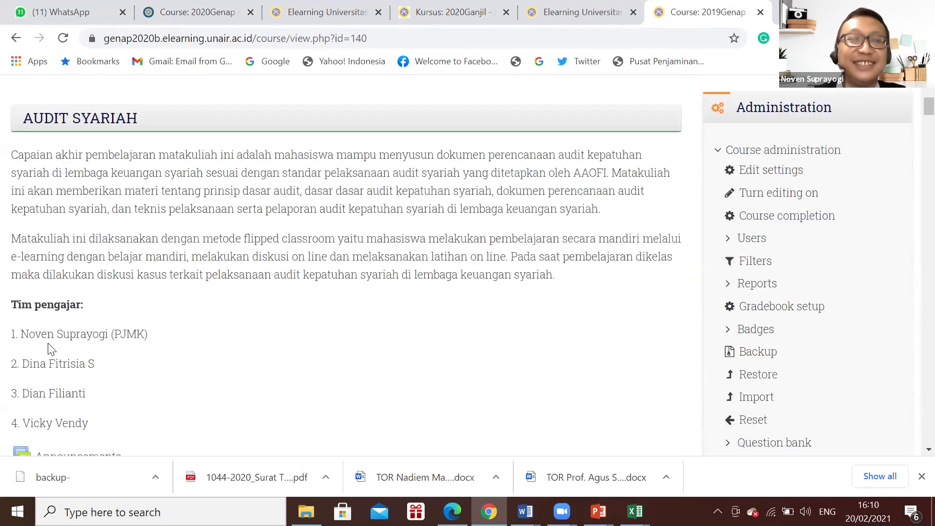
{"action": "scroll", "coordinate": [376, 146], "scroll_direction": "up", "scroll_amount": 3}
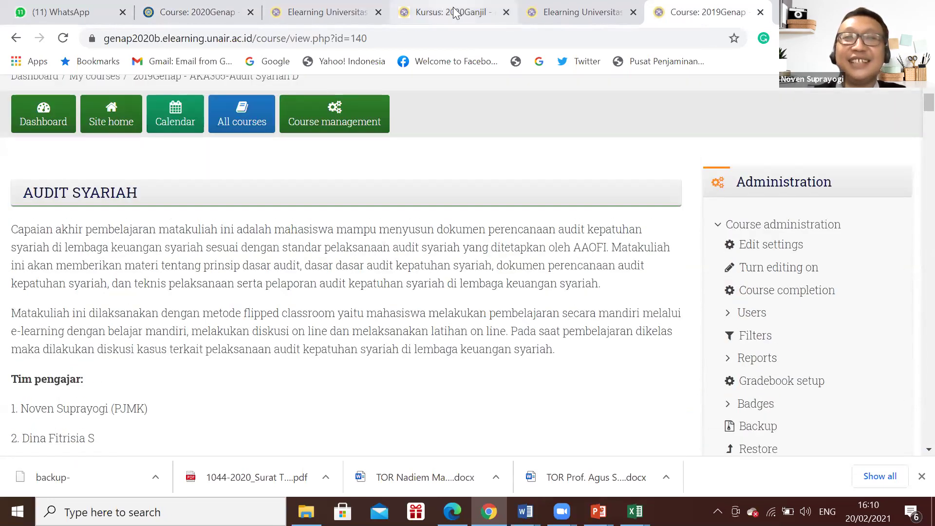
Return to the 2020Genap Audit Syariah course page and check its restored introduction, teaching team and announcements
{"action": "left_click", "coordinate": [453, 12]}
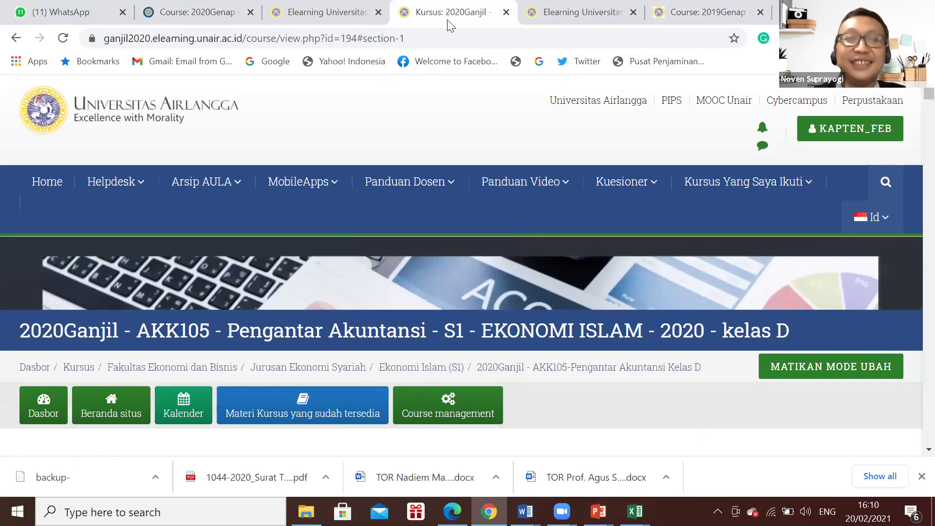
{"action": "left_click", "coordinate": [197, 12]}
{"action": "scroll", "coordinate": [336, 300], "scroll_direction": "down", "scroll_amount": 2}
{"action": "scroll", "coordinate": [345, 302], "scroll_direction": "up", "scroll_amount": 2}
{"action": "scroll", "coordinate": [348, 299], "scroll_direction": "down", "scroll_amount": 2}
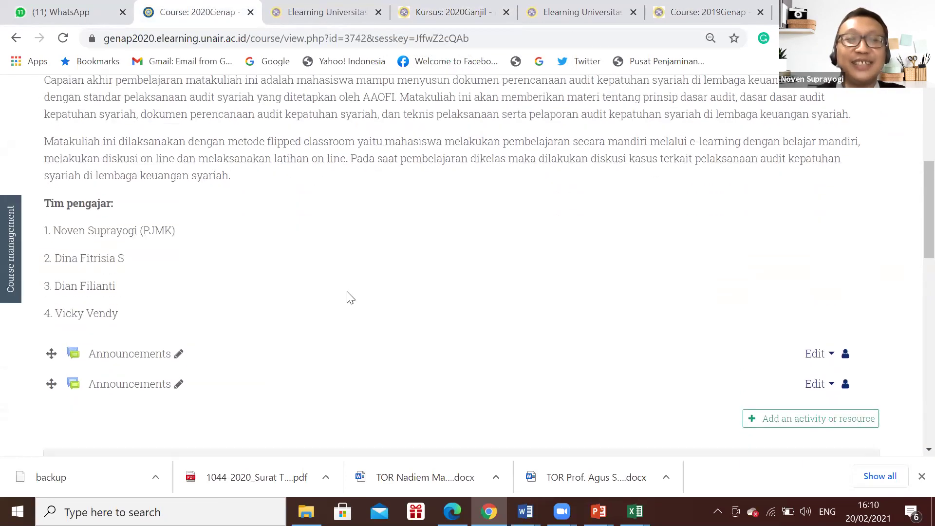
{"action": "scroll", "coordinate": [279, 224], "scroll_direction": "up", "scroll_amount": 3}
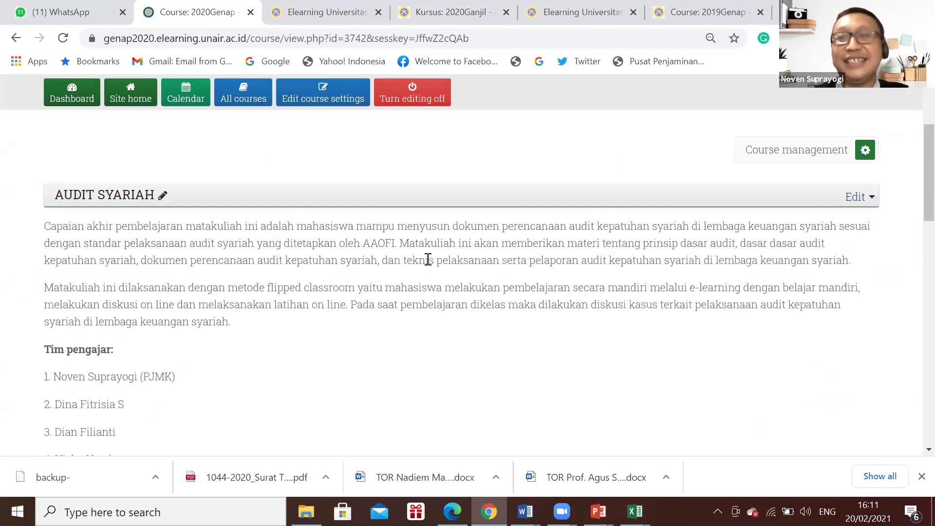
{"action": "scroll", "coordinate": [428, 260], "scroll_direction": "down", "scroll_amount": 2}
{"action": "scroll", "coordinate": [428, 263], "scroll_direction": "up", "scroll_amount": 2}
{"action": "scroll", "coordinate": [430, 264], "scroll_direction": "down", "scroll_amount": 3}
Turn editing off for the 2020Genap Audit Syariah course and look over its course administration options
{"action": "scroll", "coordinate": [427, 263], "scroll_direction": "up", "scroll_amount": 6}
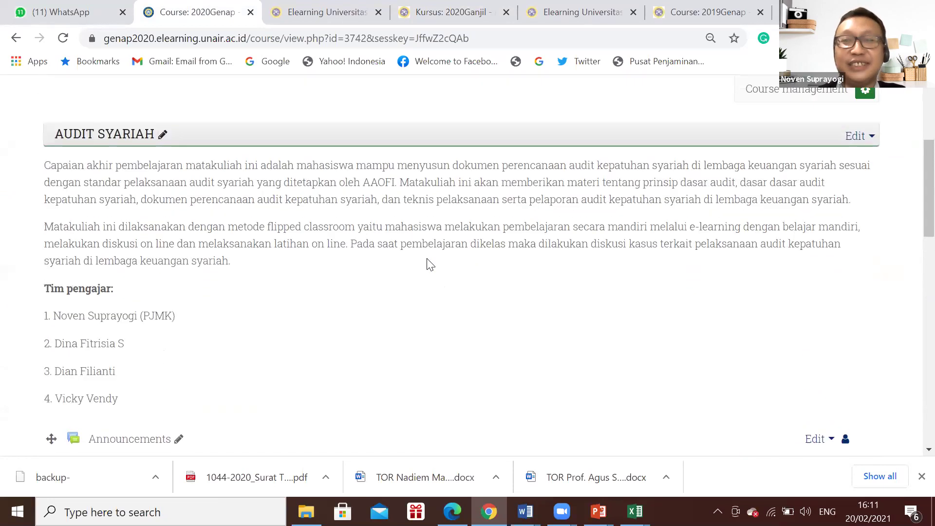
{"action": "left_click", "coordinate": [442, 239]}
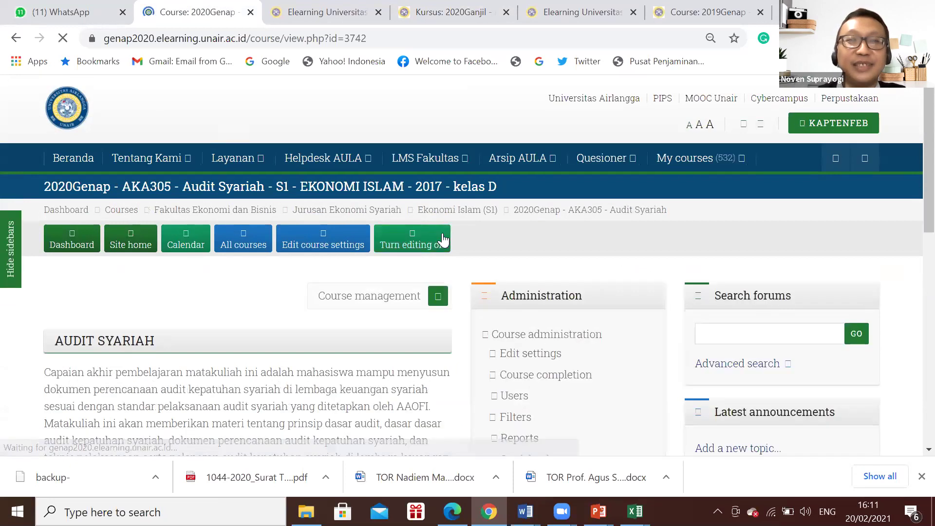
{"action": "scroll", "coordinate": [436, 334], "scroll_direction": "down", "scroll_amount": 1}
{"action": "scroll", "coordinate": [435, 336], "scroll_direction": "down", "scroll_amount": 5}
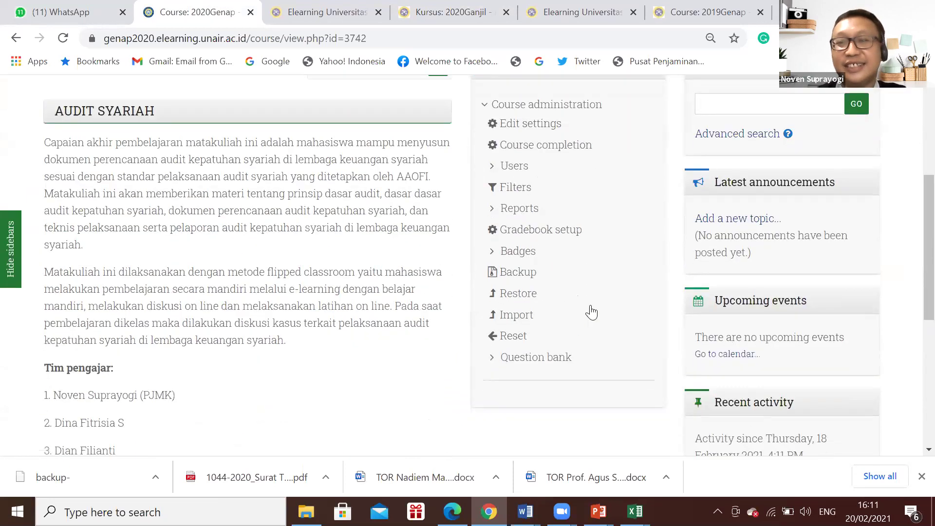
{"action": "scroll", "coordinate": [590, 305], "scroll_direction": "down", "scroll_amount": 1}
{"action": "scroll", "coordinate": [591, 305], "scroll_direction": "up", "scroll_amount": 1}
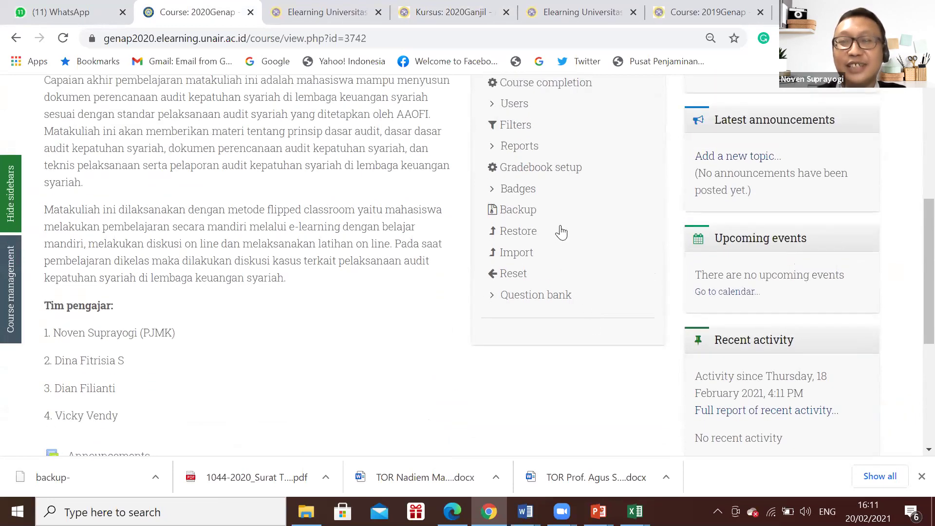
{"action": "scroll", "coordinate": [560, 234], "scroll_direction": "up", "scroll_amount": 2}
{"action": "scroll", "coordinate": [560, 233], "scroll_direction": "down", "scroll_amount": 2}
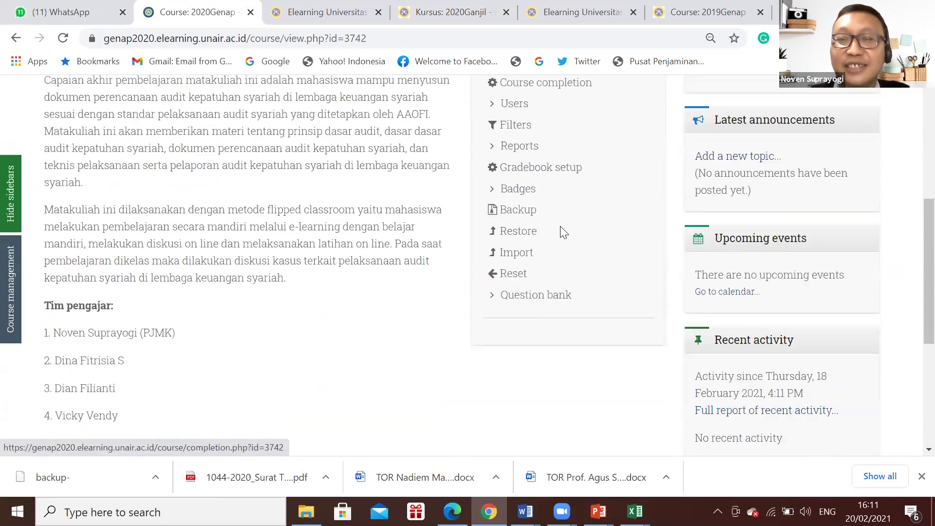
{"action": "scroll", "coordinate": [544, 253], "scroll_direction": "up", "scroll_amount": 1}
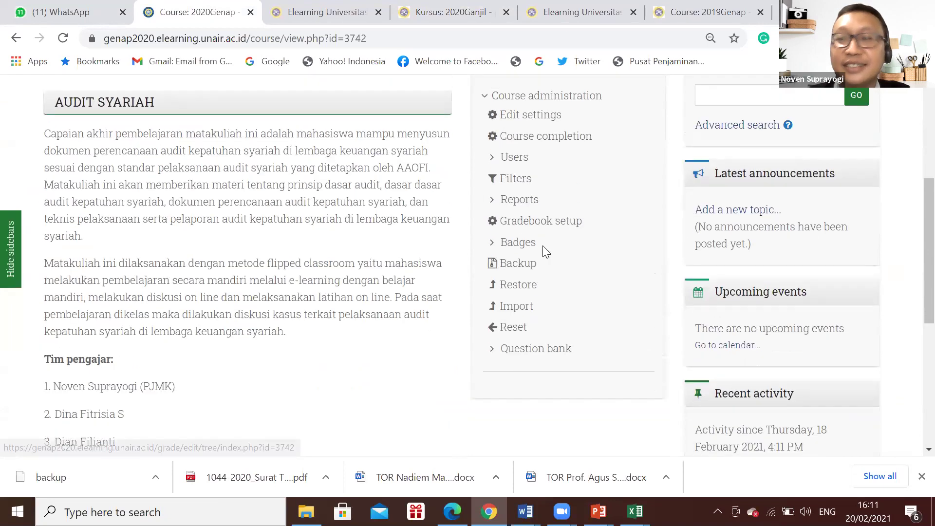
{"action": "scroll", "coordinate": [584, 273], "scroll_direction": "down", "scroll_amount": 6}
{"action": "scroll", "coordinate": [559, 290], "scroll_direction": "up", "scroll_amount": 8}
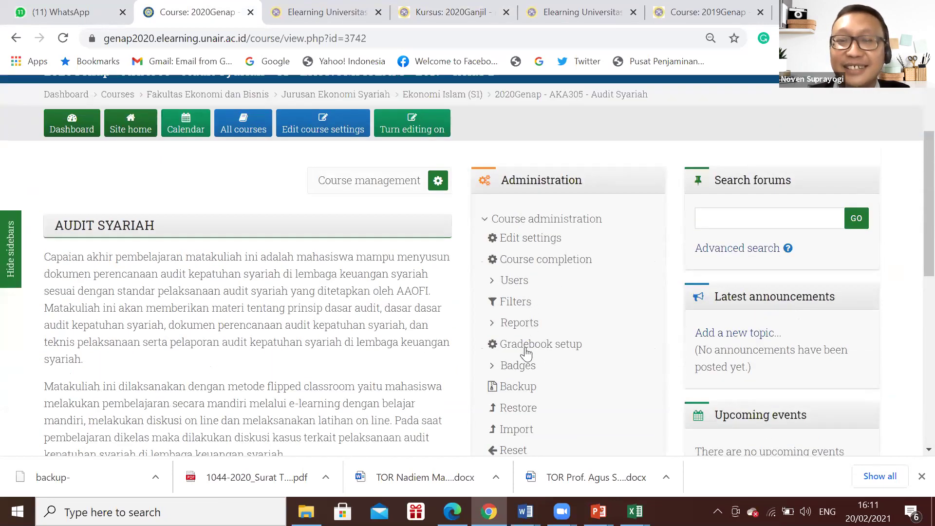
{"action": "scroll", "coordinate": [526, 351], "scroll_direction": "down", "scroll_amount": 2}
{"action": "scroll", "coordinate": [523, 349], "scroll_direction": "up", "scroll_amount": 2}
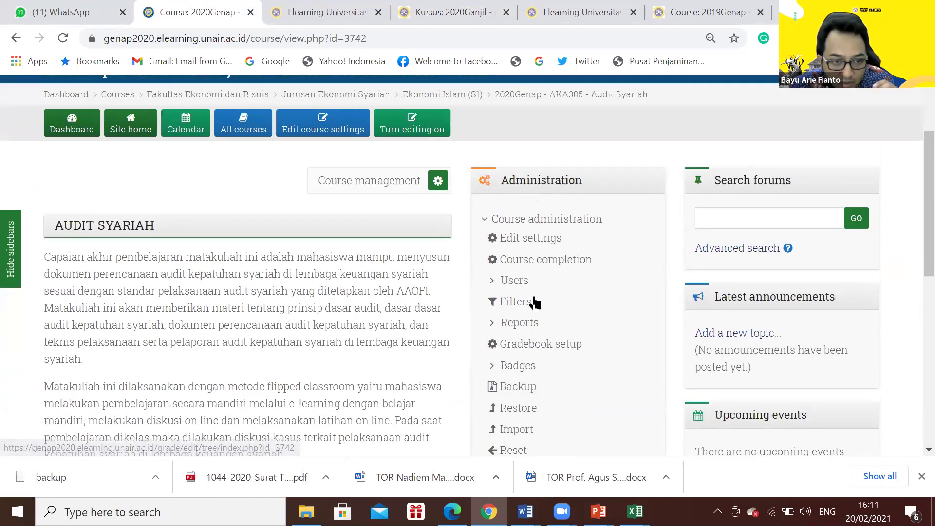
Open the questions page of the 2020Genap course's question bank and view its default category
{"action": "scroll", "coordinate": [529, 317], "scroll_direction": "down", "scroll_amount": 1}
{"action": "left_click", "coordinate": [517, 400]}
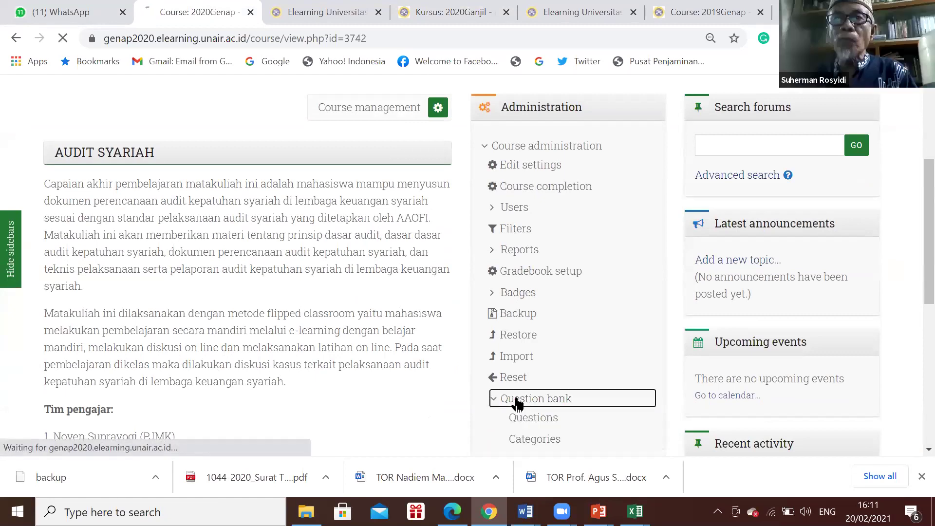
{"action": "scroll", "coordinate": [517, 403], "scroll_direction": "down", "scroll_amount": 2}
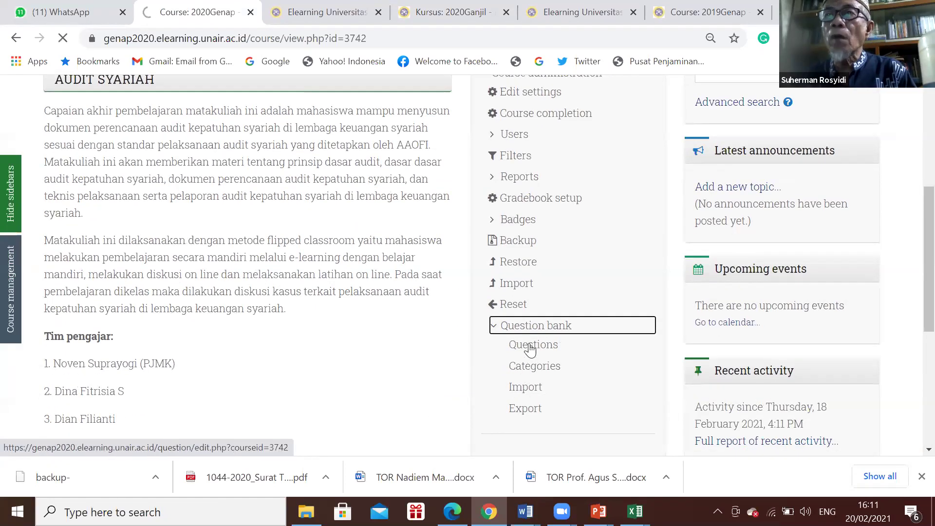
{"action": "scroll", "coordinate": [531, 347], "scroll_direction": "down", "scroll_amount": 5}
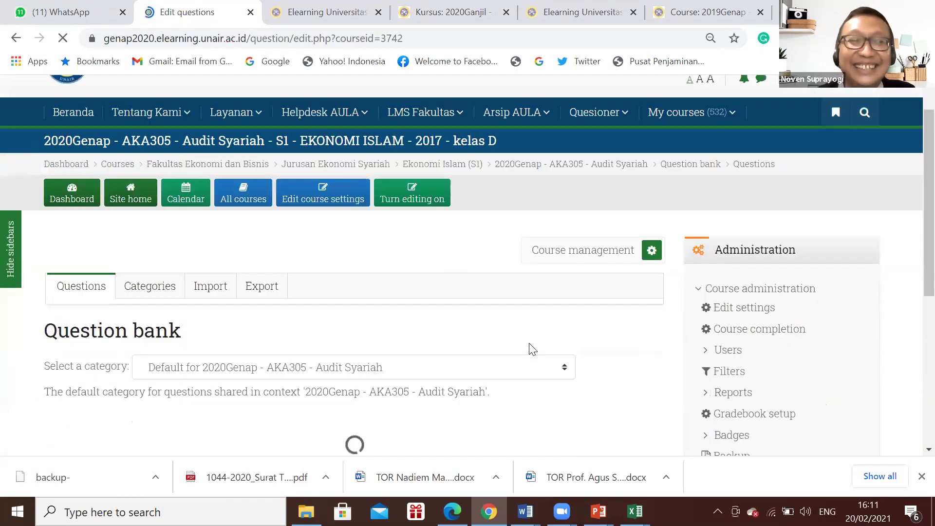
{"action": "scroll", "coordinate": [531, 348], "scroll_direction": "up", "scroll_amount": 3}
{"action": "scroll", "coordinate": [526, 348], "scroll_direction": "down", "scroll_amount": 3}
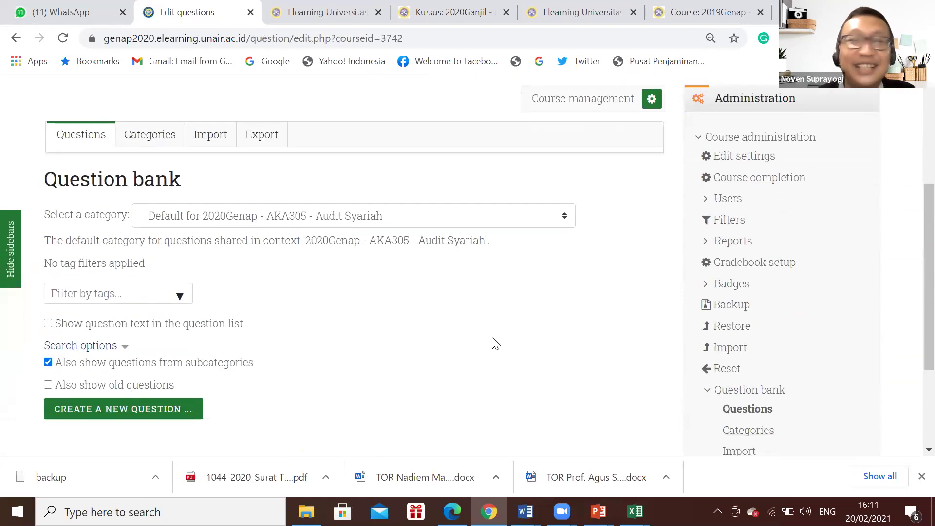
{"action": "scroll", "coordinate": [273, 324], "scroll_direction": "up", "scroll_amount": 1}
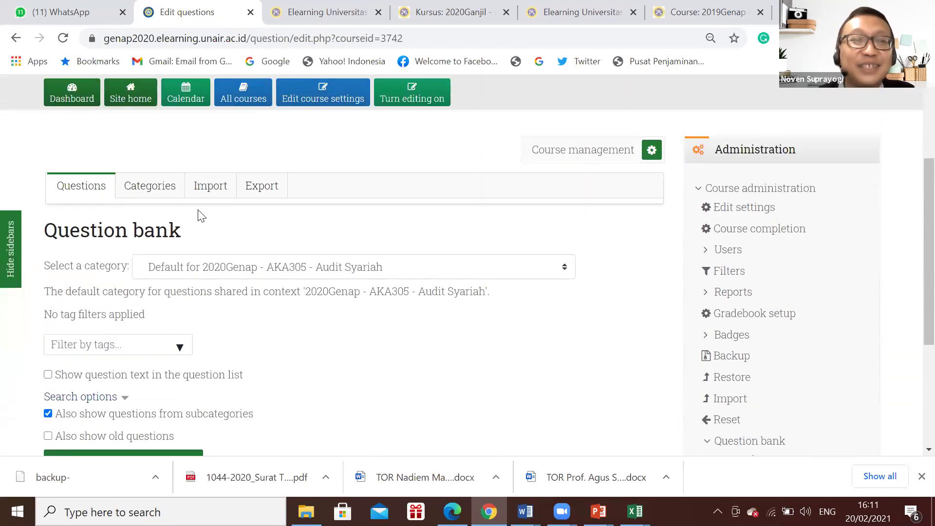
Open the question bank's categories and examine the category list for the 2020Genap Audit Syariah course
{"action": "left_click", "coordinate": [160, 191]}
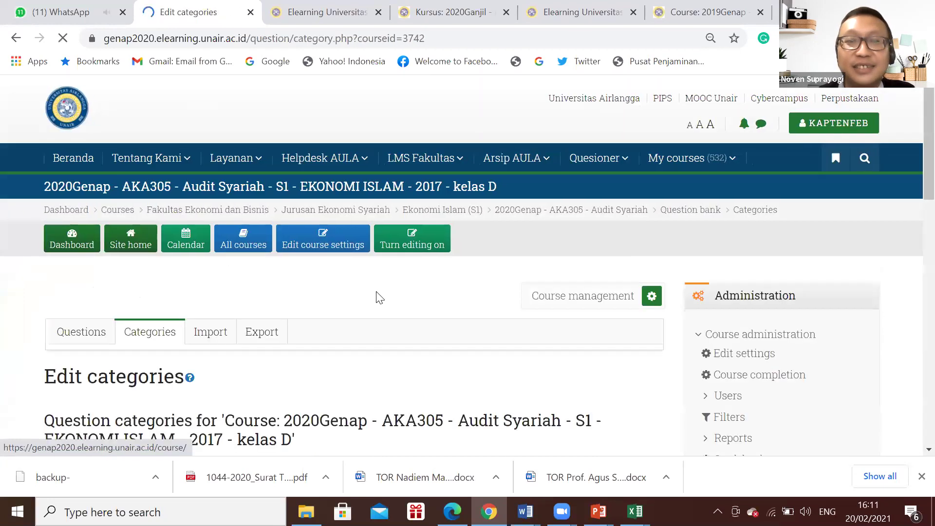
{"action": "scroll", "coordinate": [379, 297], "scroll_direction": "down", "scroll_amount": 3}
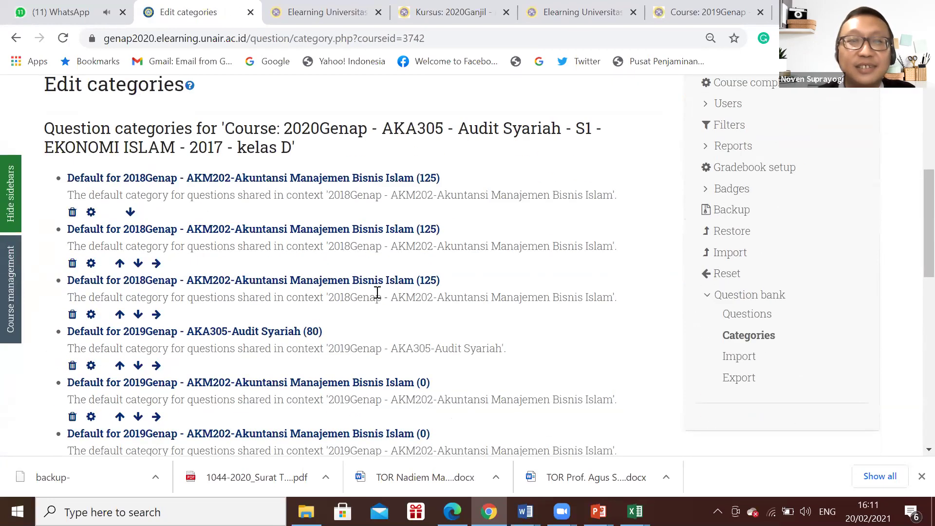
{"action": "scroll", "coordinate": [376, 295], "scroll_direction": "up", "scroll_amount": 2}
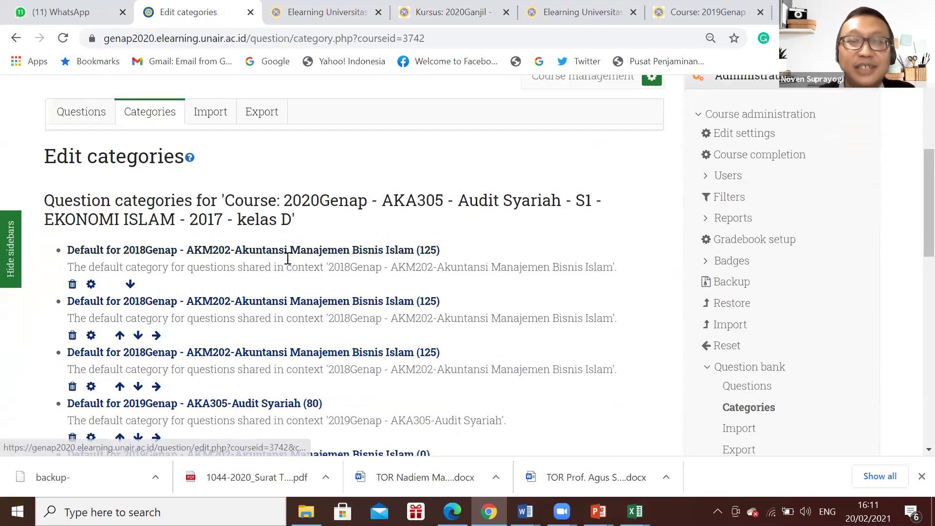
{"action": "scroll", "coordinate": [285, 268], "scroll_direction": "down", "scroll_amount": 4}
{"action": "scroll", "coordinate": [293, 288], "scroll_direction": "down", "scroll_amount": 1}
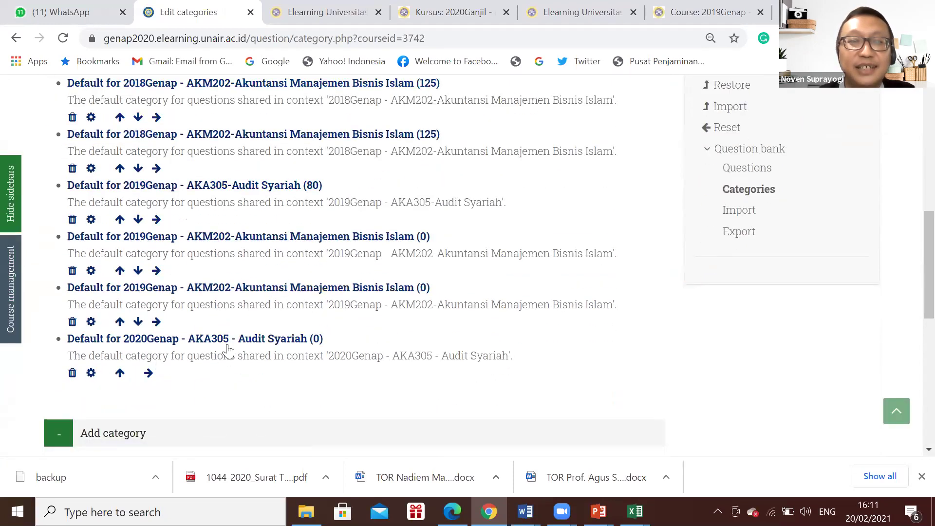
{"action": "scroll", "coordinate": [241, 350], "scroll_direction": "up", "scroll_amount": 6}
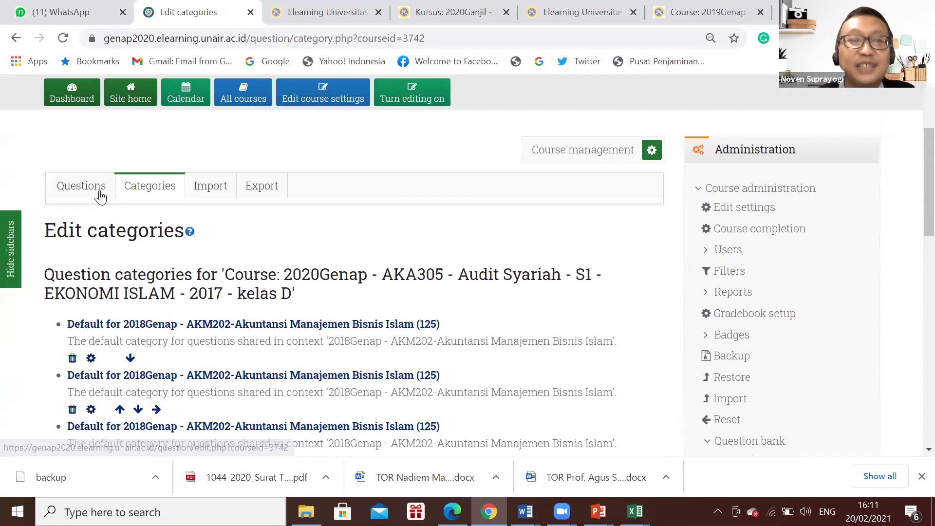
Go back to the question bank's questions and choose the category Default for 2019Genap - AKA305-Audit Syariah
{"action": "left_click", "coordinate": [94, 193]}
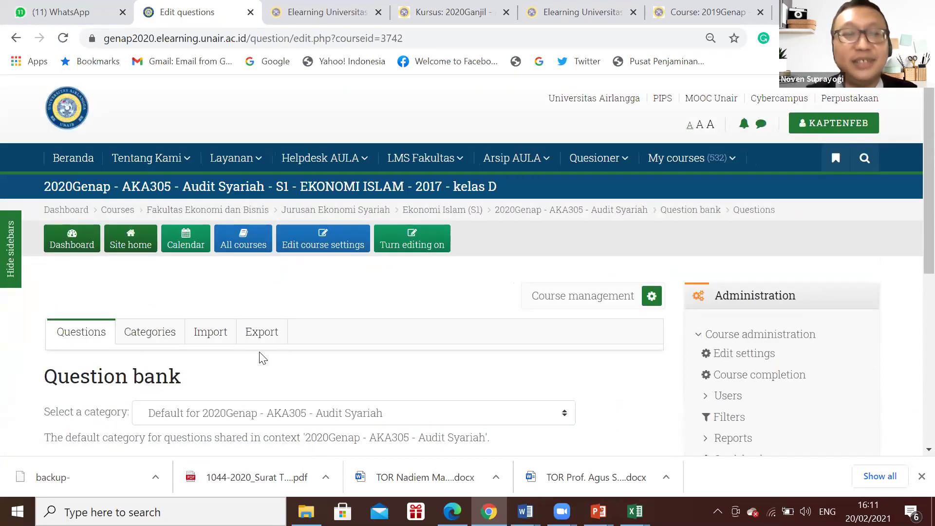
{"action": "scroll", "coordinate": [261, 355], "scroll_direction": "down", "scroll_amount": 4}
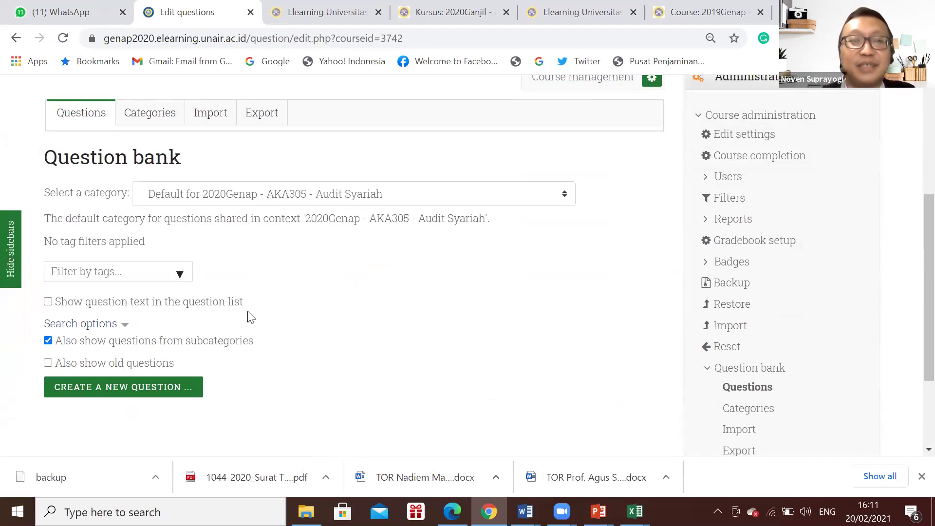
{"action": "left_click", "coordinate": [295, 202]}
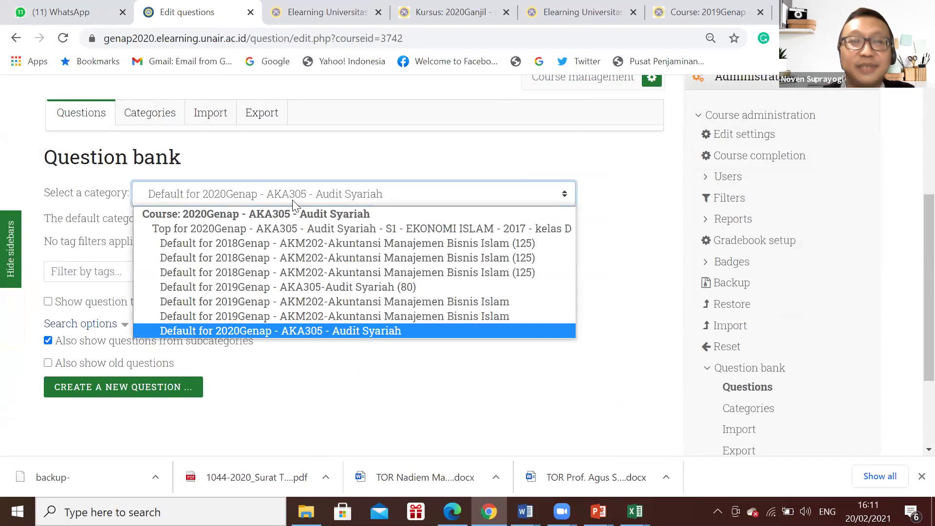
{"action": "left_click", "coordinate": [288, 289]}
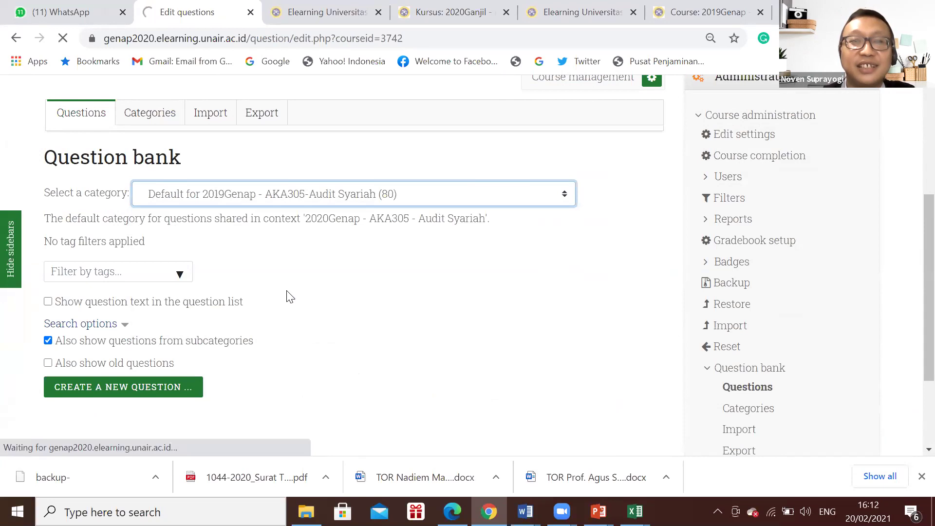
Examine the list of questions in the 2019Genap Audit Syariah category, from the TM questions to the Post-Test UAS entries
{"action": "scroll", "coordinate": [297, 291], "scroll_direction": "down", "scroll_amount": 5}
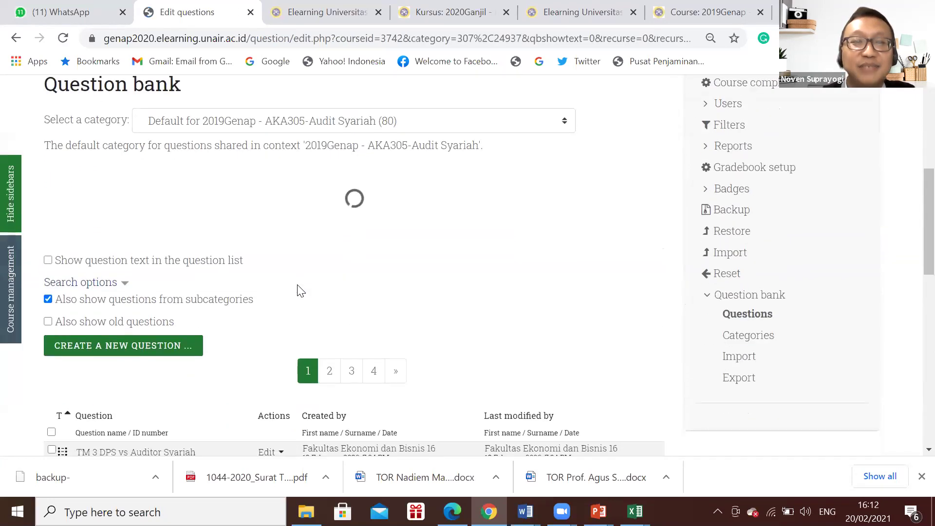
{"action": "scroll", "coordinate": [297, 284], "scroll_direction": "down", "scroll_amount": 8}
{"action": "scroll", "coordinate": [263, 266], "scroll_direction": "down", "scroll_amount": 2}
{"action": "scroll", "coordinate": [267, 269], "scroll_direction": "up", "scroll_amount": 8}
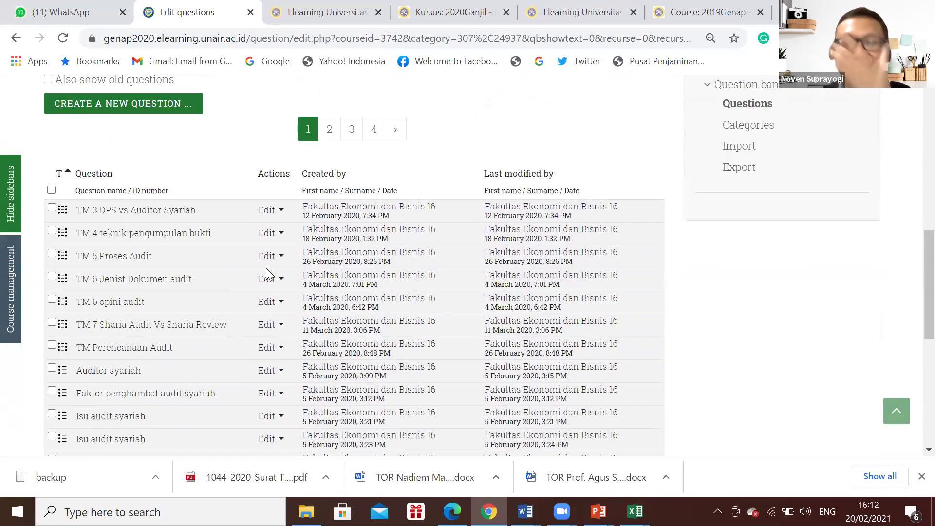
{"action": "scroll", "coordinate": [266, 269], "scroll_direction": "down", "scroll_amount": 2}
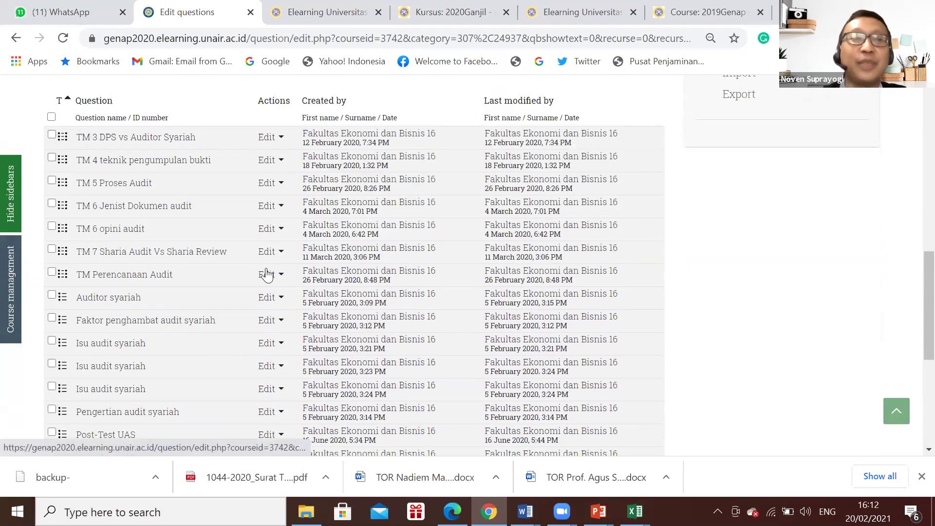
{"action": "scroll", "coordinate": [267, 274], "scroll_direction": "down", "scroll_amount": 3}
{"action": "scroll", "coordinate": [266, 274], "scroll_direction": "up", "scroll_amount": 8}
{"action": "scroll", "coordinate": [268, 273], "scroll_direction": "down", "scroll_amount": 3}
{"action": "scroll", "coordinate": [268, 273], "scroll_direction": "down", "scroll_amount": 5}
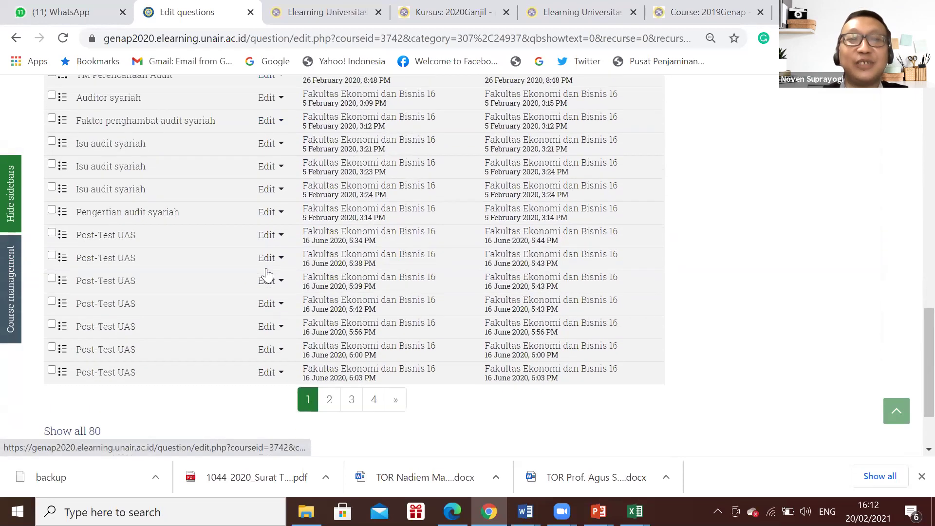
{"action": "scroll", "coordinate": [268, 274], "scroll_direction": "up", "scroll_amount": 1}
{"action": "scroll", "coordinate": [267, 275], "scroll_direction": "up", "scroll_amount": 3}
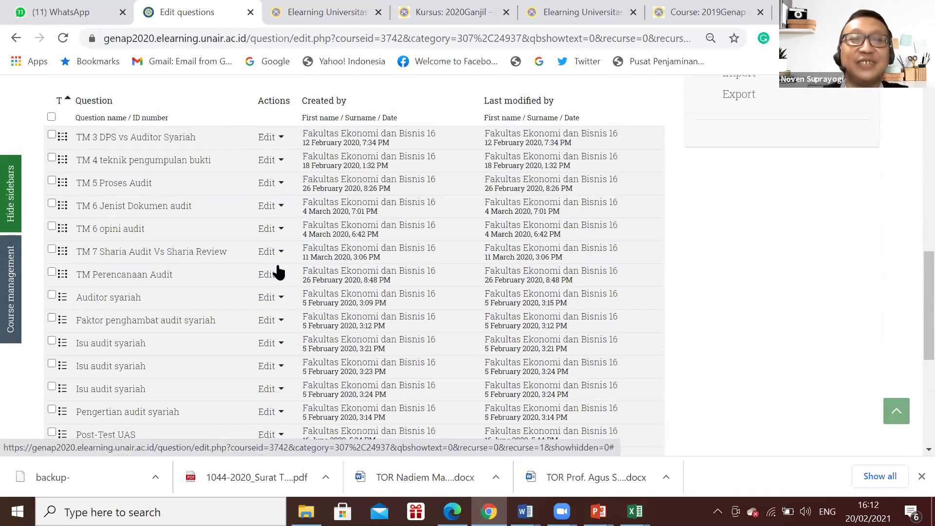
{"action": "scroll", "coordinate": [443, 258], "scroll_direction": "up", "scroll_amount": 2}
{"action": "scroll", "coordinate": [443, 255], "scroll_direction": "up", "scroll_amount": 6}
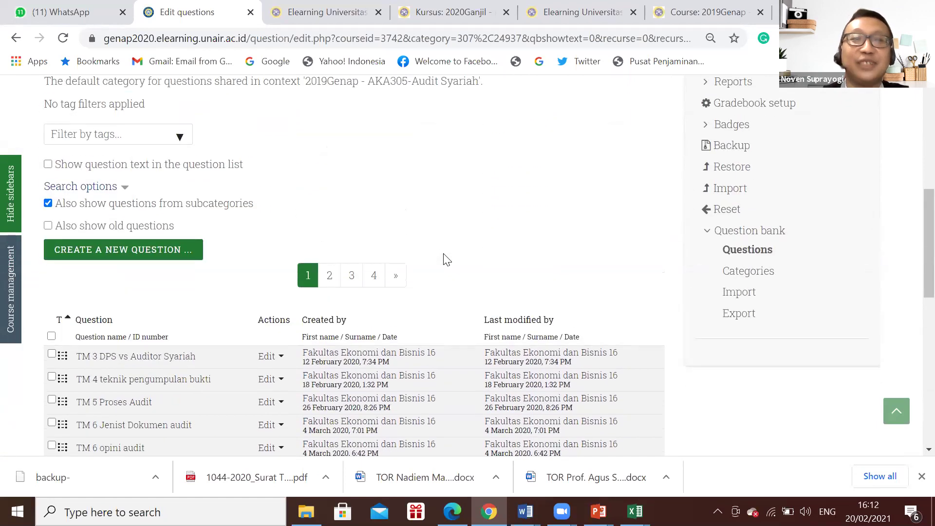
{"action": "scroll", "coordinate": [446, 258], "scroll_direction": "up", "scroll_amount": 2}
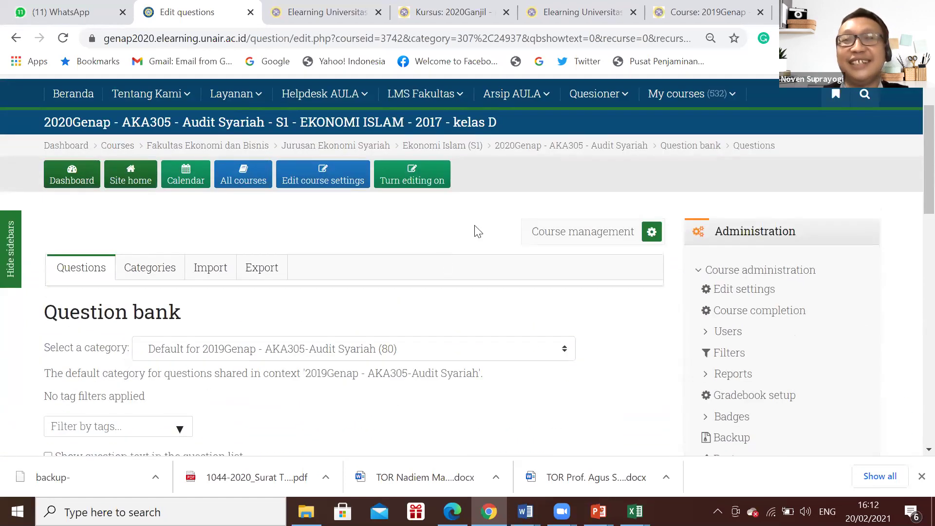
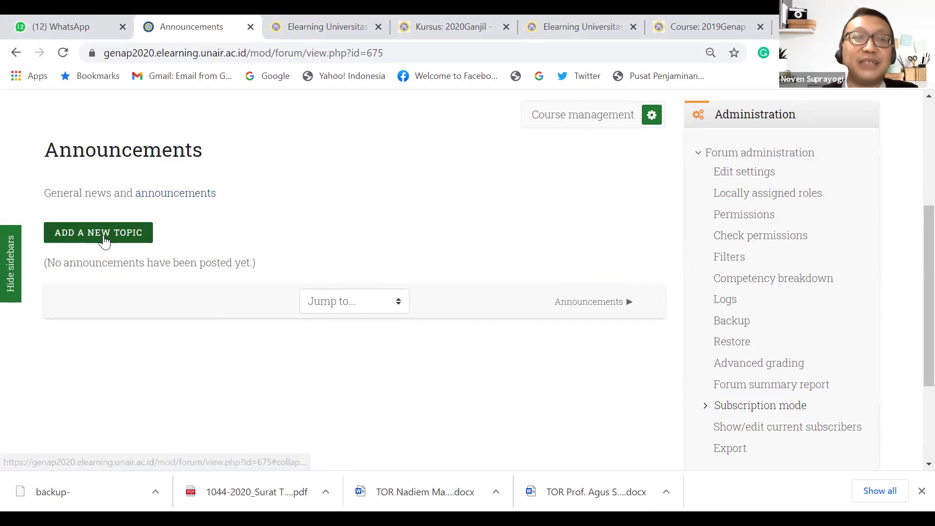
Open the Announcements forum's settings and examine its general options and the collapsed setting groups
{"action": "left_click", "coordinate": [740, 178]}
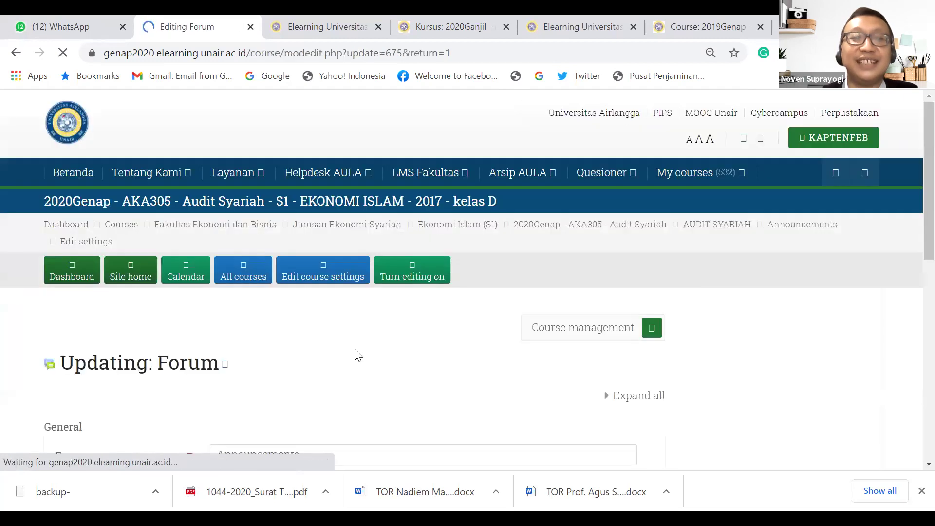
{"action": "scroll", "coordinate": [289, 355], "scroll_direction": "down", "scroll_amount": 5}
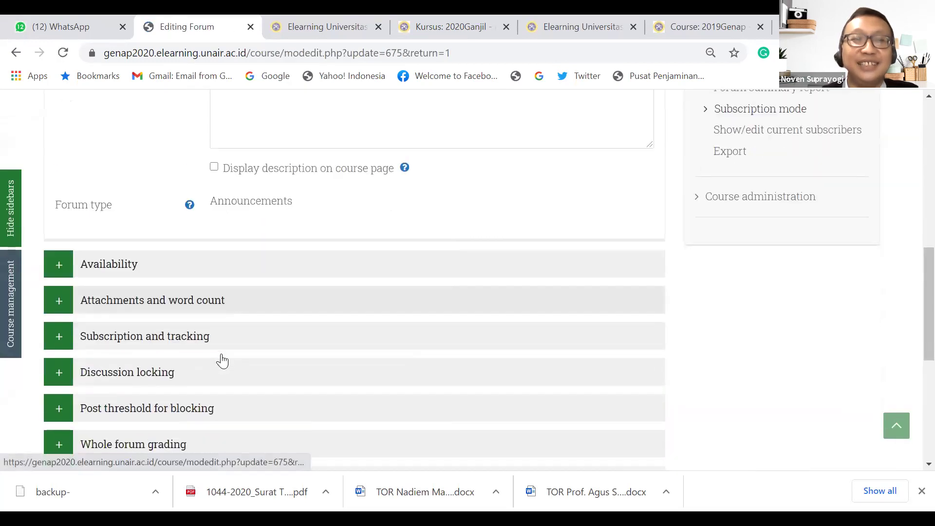
{"action": "scroll", "coordinate": [188, 362], "scroll_direction": "down", "scroll_amount": 3}
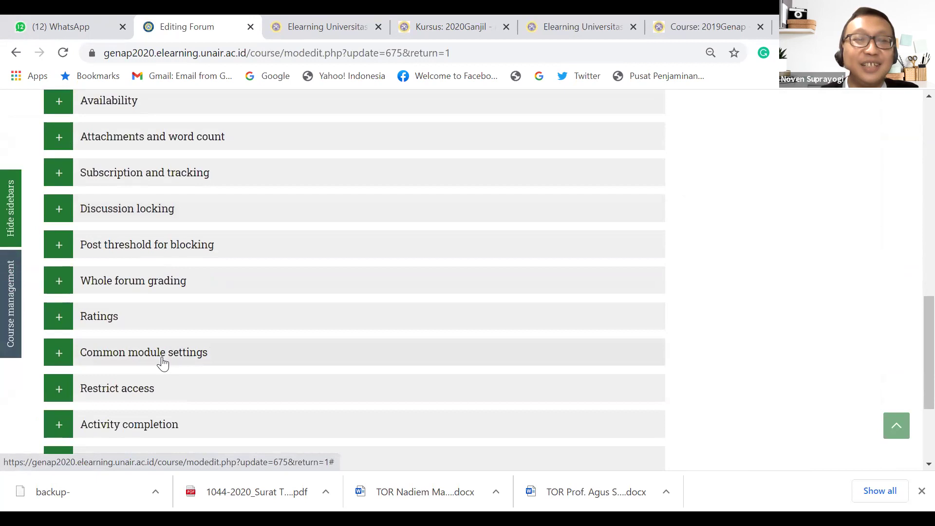
{"action": "scroll", "coordinate": [161, 362], "scroll_direction": "down", "scroll_amount": 1}
{"action": "scroll", "coordinate": [162, 363], "scroll_direction": "up", "scroll_amount": 10}
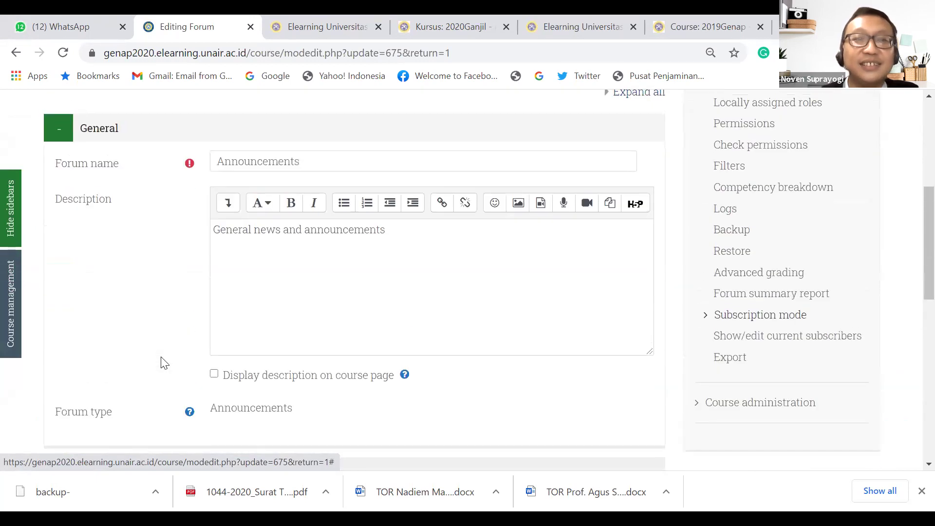
{"action": "scroll", "coordinate": [438, 341], "scroll_direction": "down", "scroll_amount": 1}
{"action": "scroll", "coordinate": [707, 351], "scroll_direction": "up", "scroll_amount": 5}
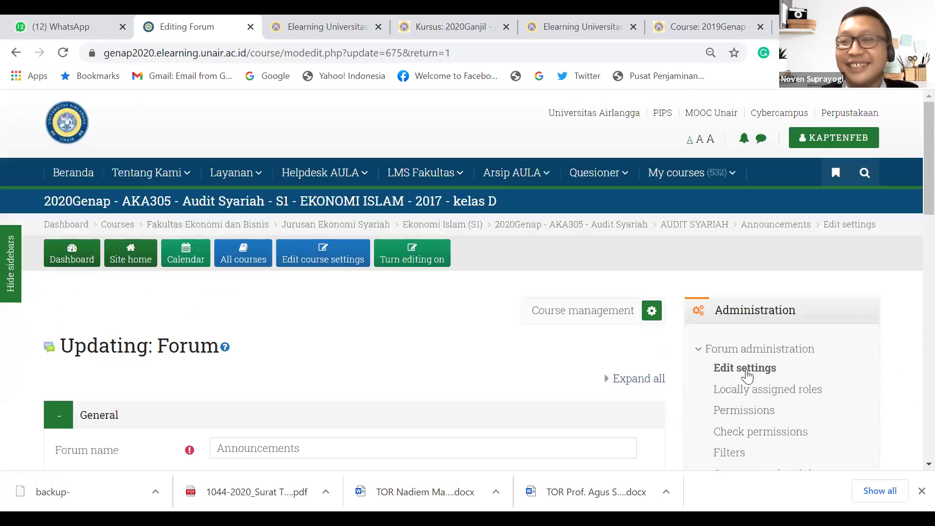
{"action": "left_click", "coordinate": [747, 370]}
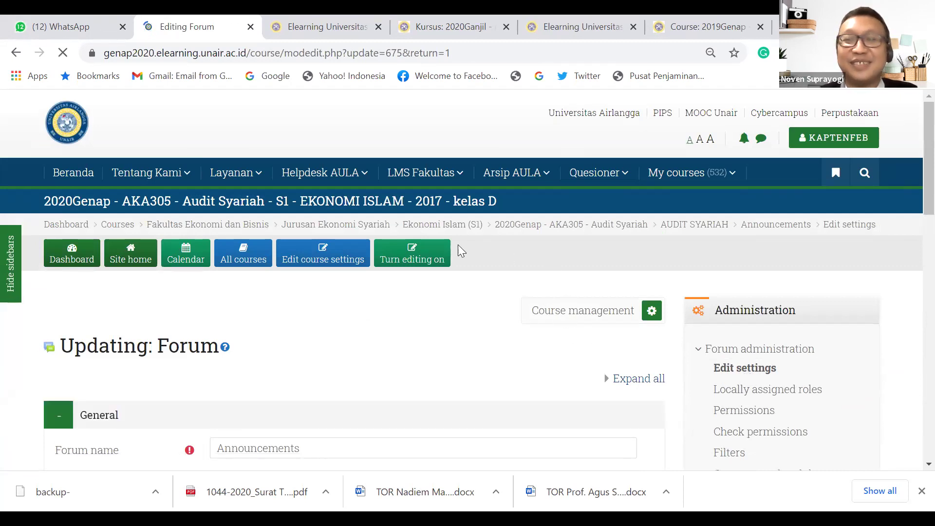
Open the 2020Genap Audit Syariah course settings and set the number of announcements to 5 in the appearance options
{"action": "left_click", "coordinate": [674, 227]}
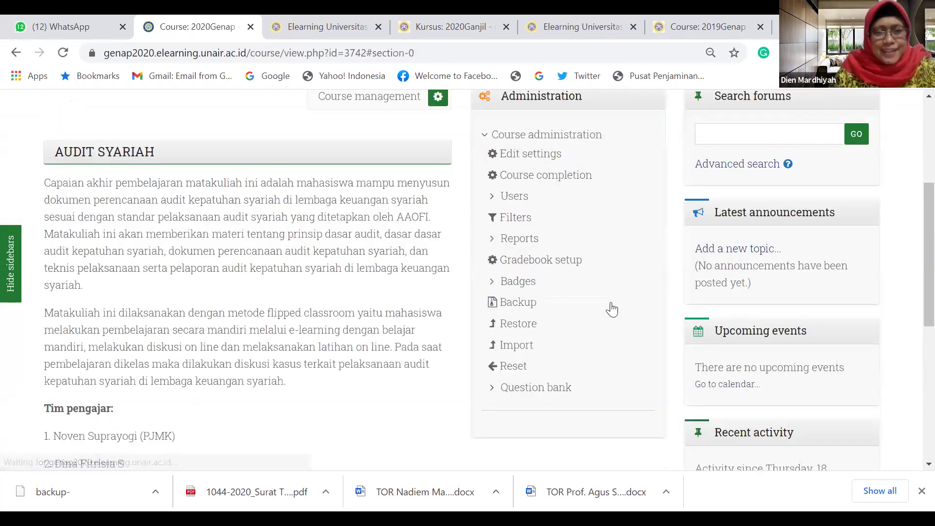
{"action": "scroll", "coordinate": [526, 305], "scroll_direction": "up", "scroll_amount": 3}
{"action": "left_click", "coordinate": [526, 306]}
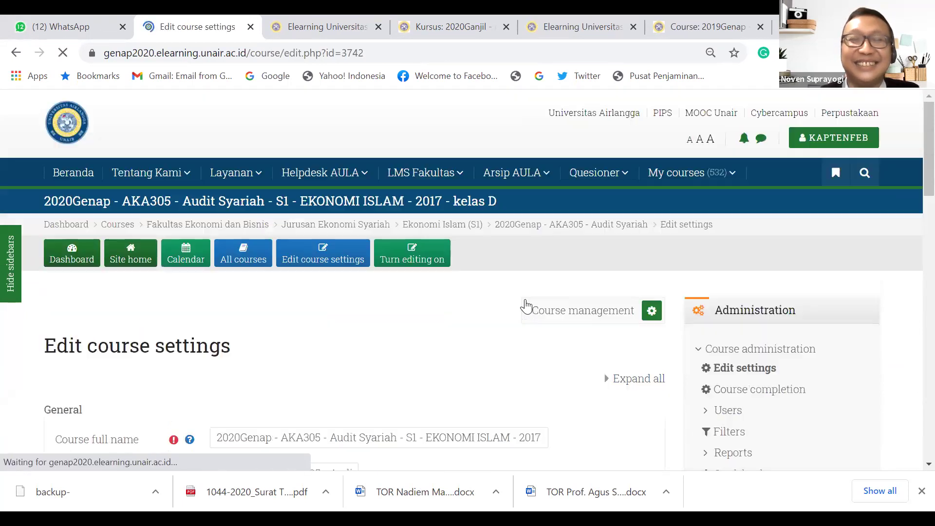
{"action": "scroll", "coordinate": [463, 329], "scroll_direction": "down", "scroll_amount": 6}
{"action": "scroll", "coordinate": [463, 326], "scroll_direction": "down", "scroll_amount": 7}
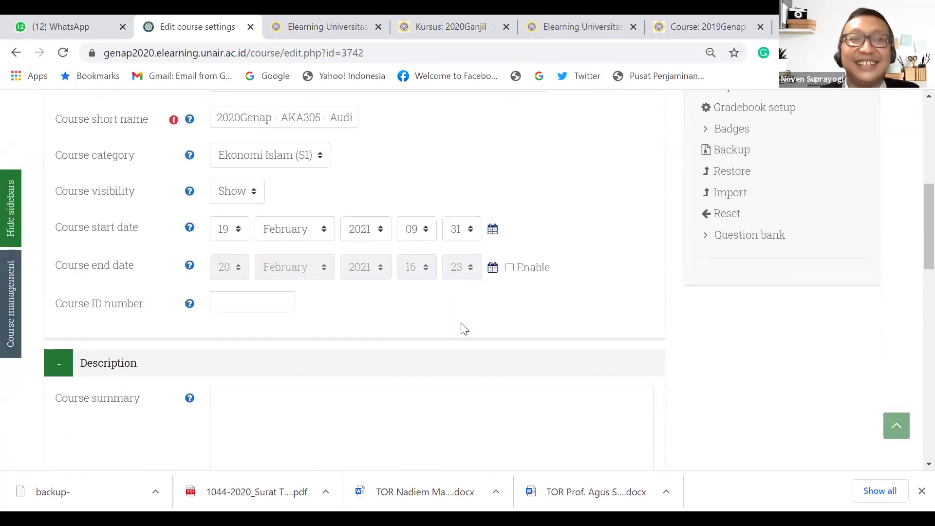
{"action": "scroll", "coordinate": [462, 322], "scroll_direction": "down", "scroll_amount": 9}
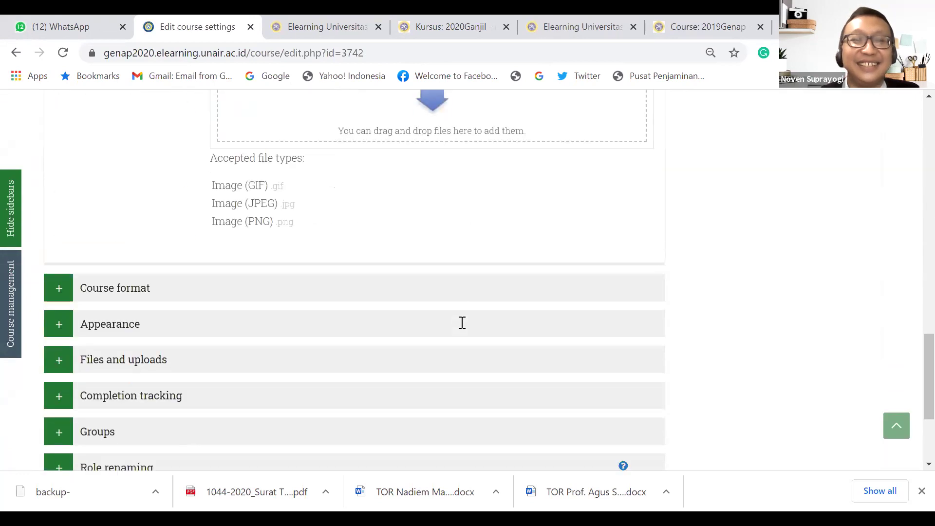
{"action": "left_click", "coordinate": [62, 267]}
{"action": "scroll", "coordinate": [356, 358], "scroll_direction": "down", "scroll_amount": 1}
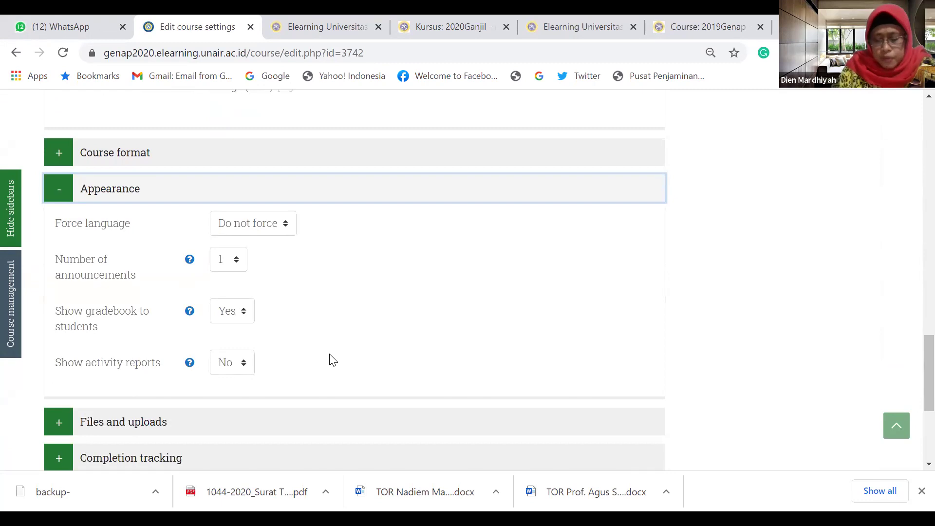
{"action": "left_click", "coordinate": [220, 263]}
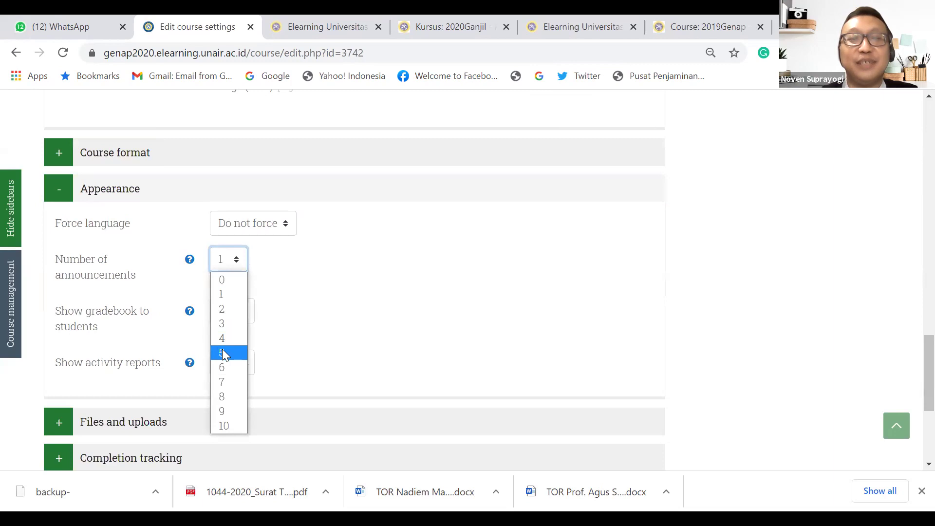
{"action": "left_click", "coordinate": [223, 354]}
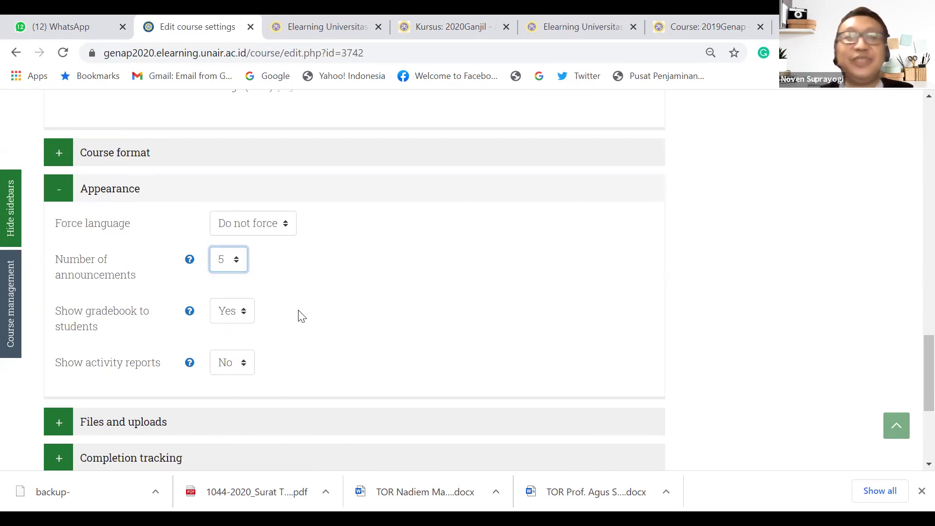
Set Show activity reports to Yes and expand the completion tracking options
{"action": "scroll", "coordinate": [300, 314], "scroll_direction": "down", "scroll_amount": 1}
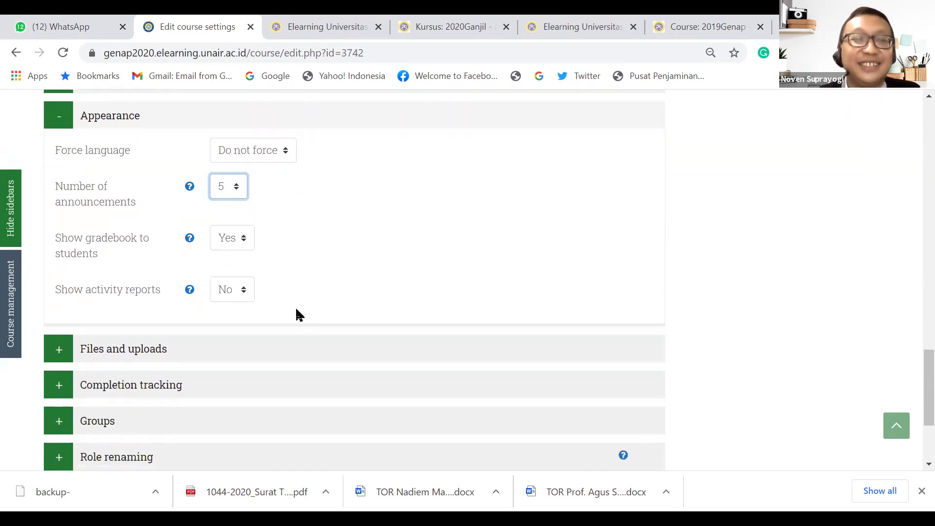
{"action": "left_click", "coordinate": [227, 291]}
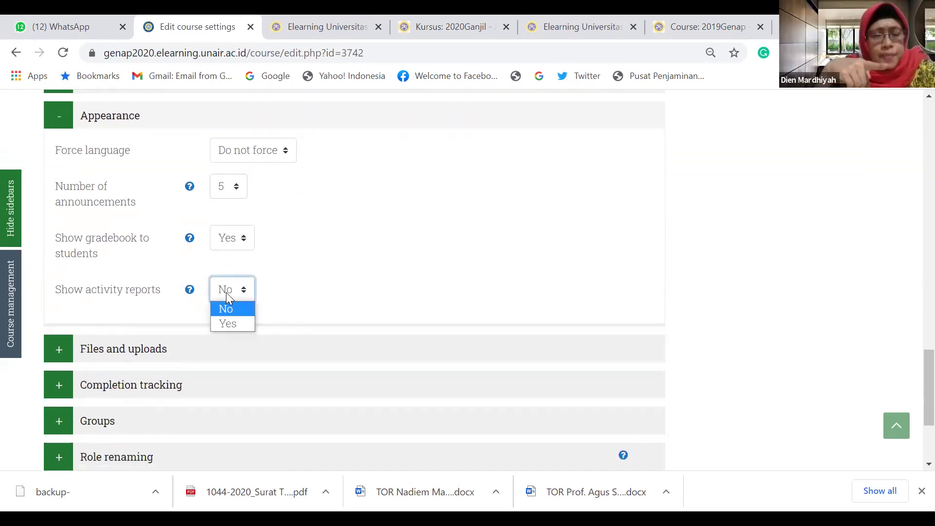
{"action": "left_click", "coordinate": [229, 324]}
{"action": "scroll", "coordinate": [200, 344], "scroll_direction": "down", "scroll_amount": 1}
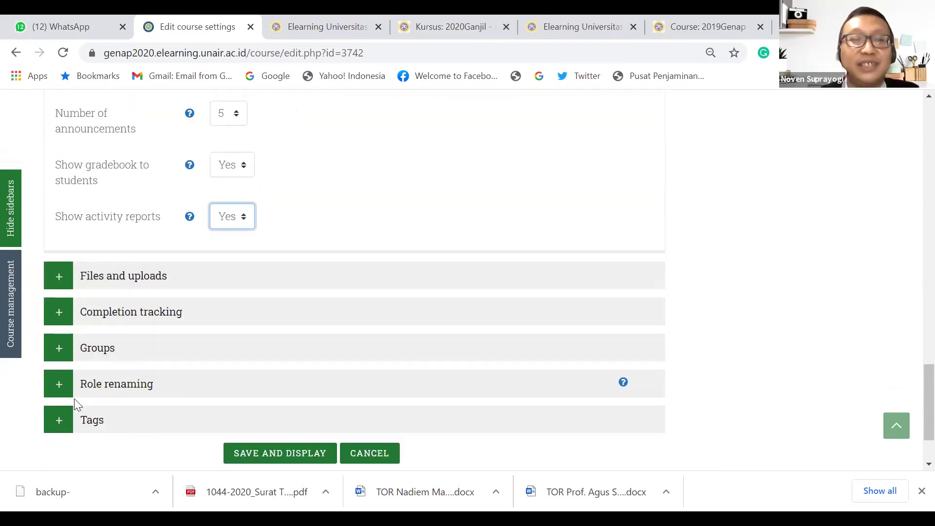
{"action": "left_click", "coordinate": [57, 316]}
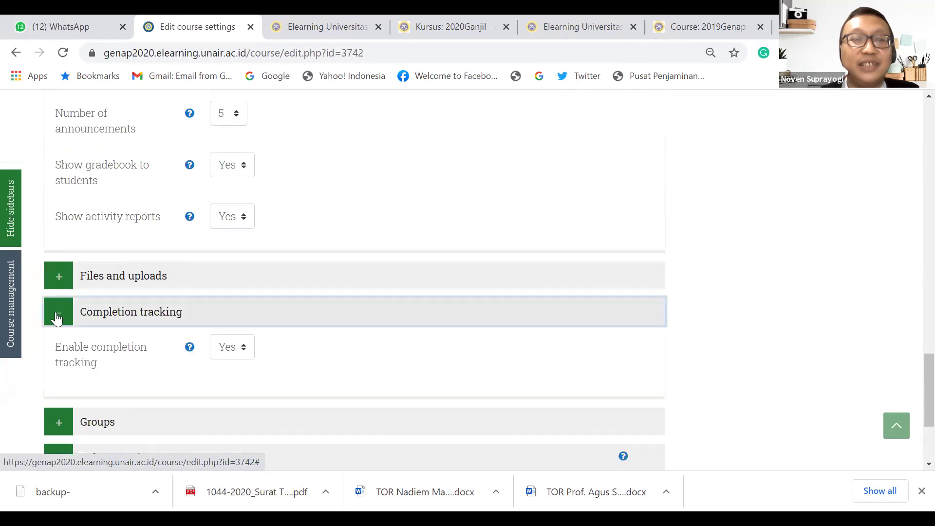
{"action": "scroll", "coordinate": [187, 374], "scroll_direction": "up", "scroll_amount": 1}
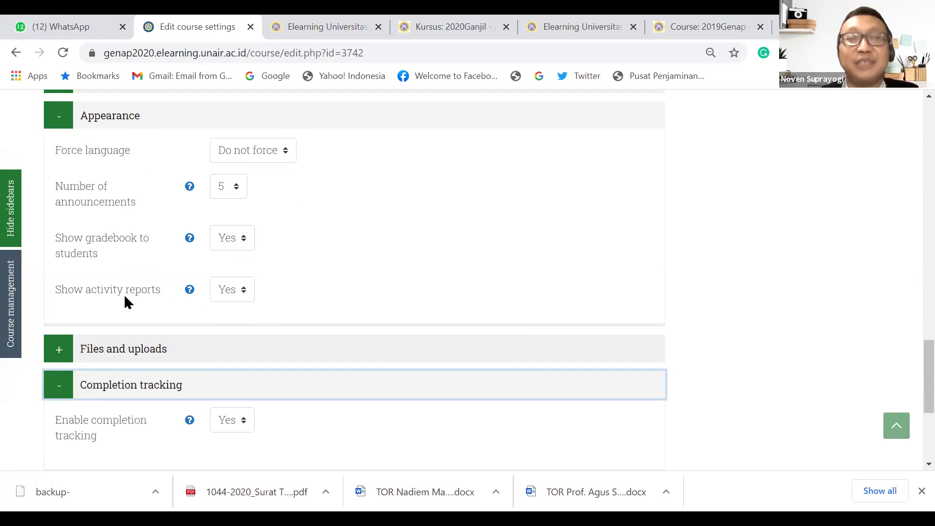
Switch Show activity reports to No and back to Yes
{"action": "left_click", "coordinate": [232, 293]}
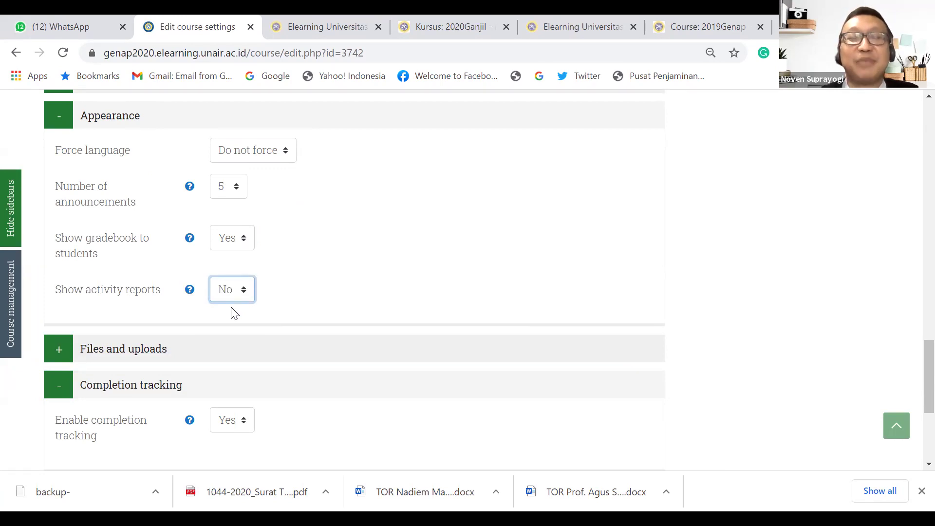
{"action": "left_click", "coordinate": [225, 292]}
{"action": "left_click", "coordinate": [225, 328]}
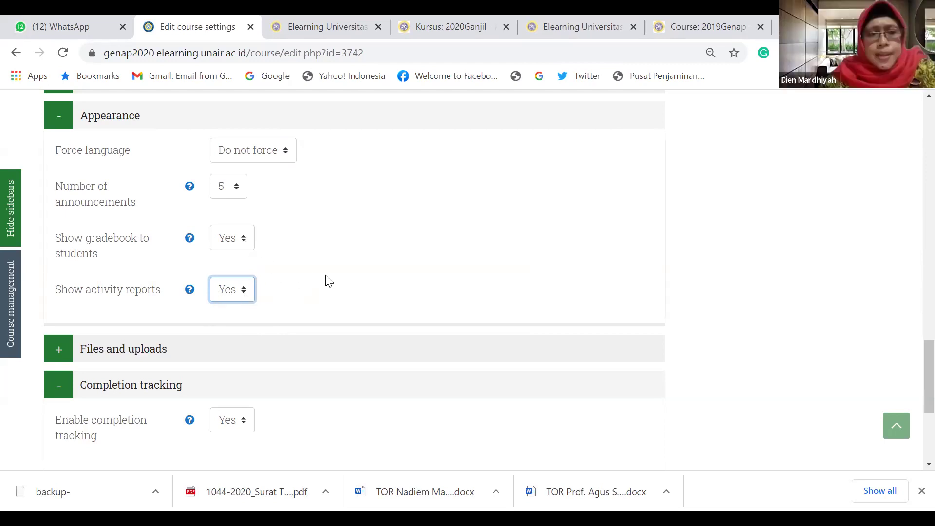
Review the remaining course settings and save them, displaying the course page
{"action": "scroll", "coordinate": [408, 291], "scroll_direction": "down", "scroll_amount": 3}
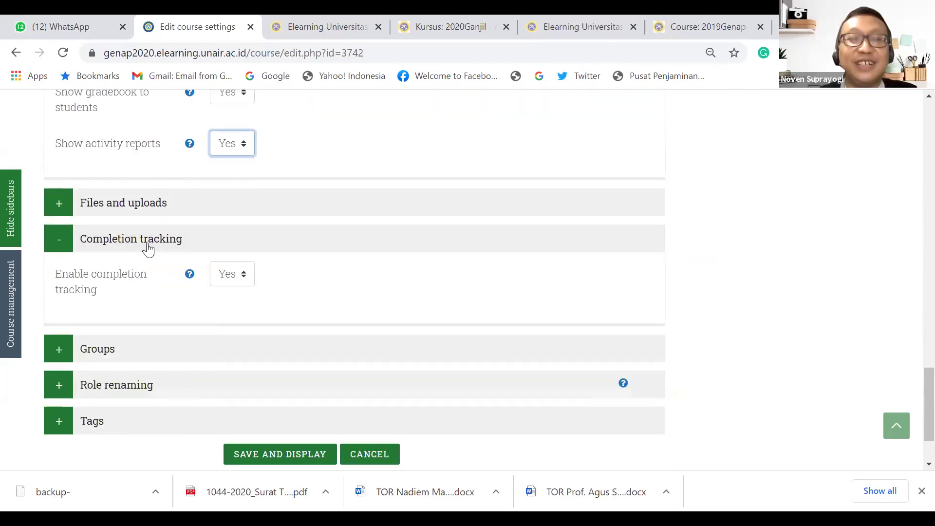
{"action": "scroll", "coordinate": [409, 301], "scroll_direction": "up", "scroll_amount": 7}
{"action": "scroll", "coordinate": [408, 301], "scroll_direction": "down", "scroll_amount": 9}
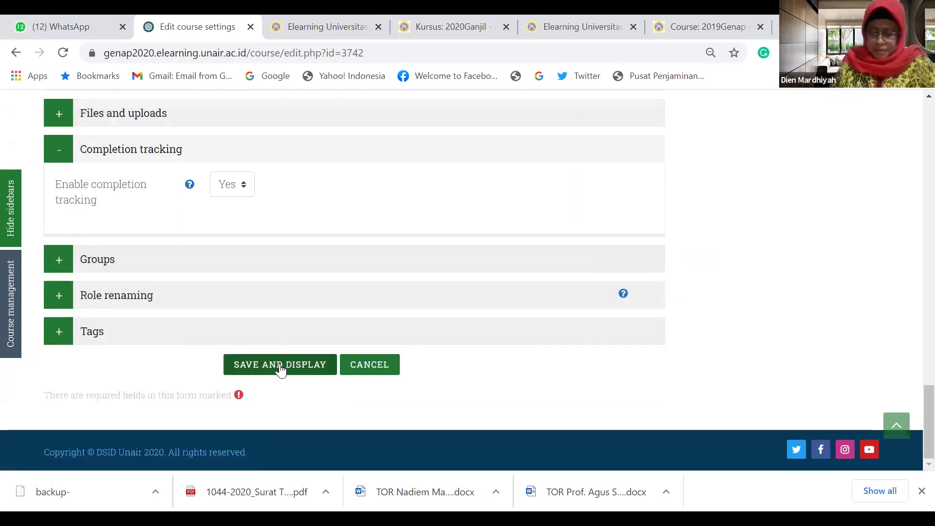
{"action": "left_click", "coordinate": [280, 367]}
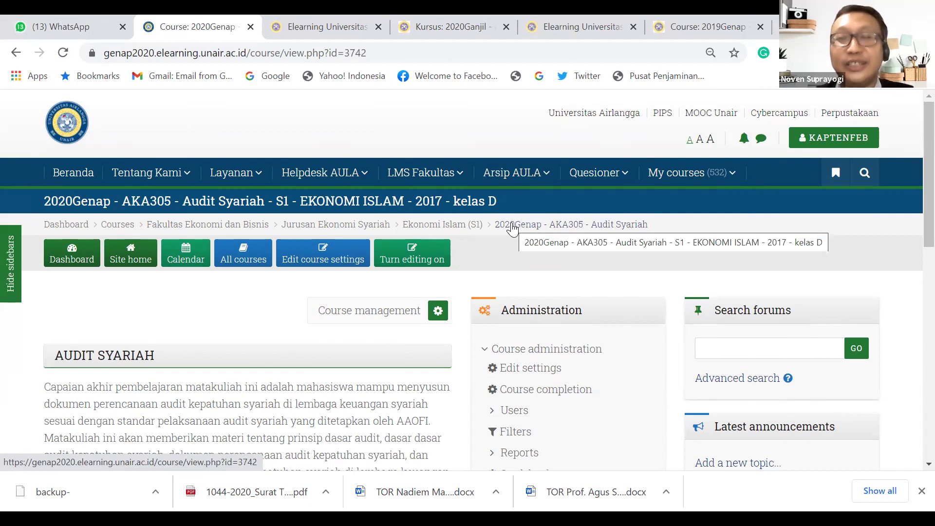
Go to the dashboard and search the site's courses for "iup"
{"action": "left_click", "coordinate": [85, 262]}
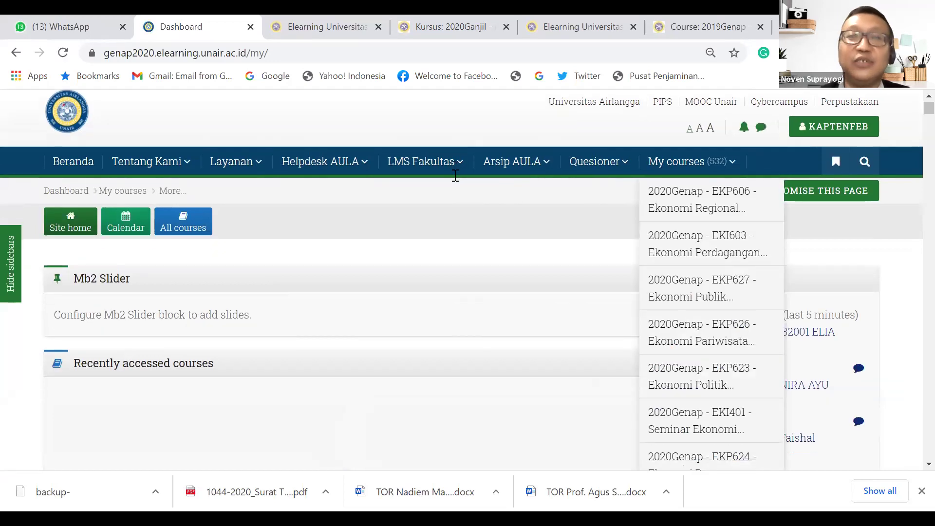
{"action": "left_click", "coordinate": [863, 172]}
{"action": "left_click", "coordinate": [455, 176]}
{"action": "type", "text": "iup"}
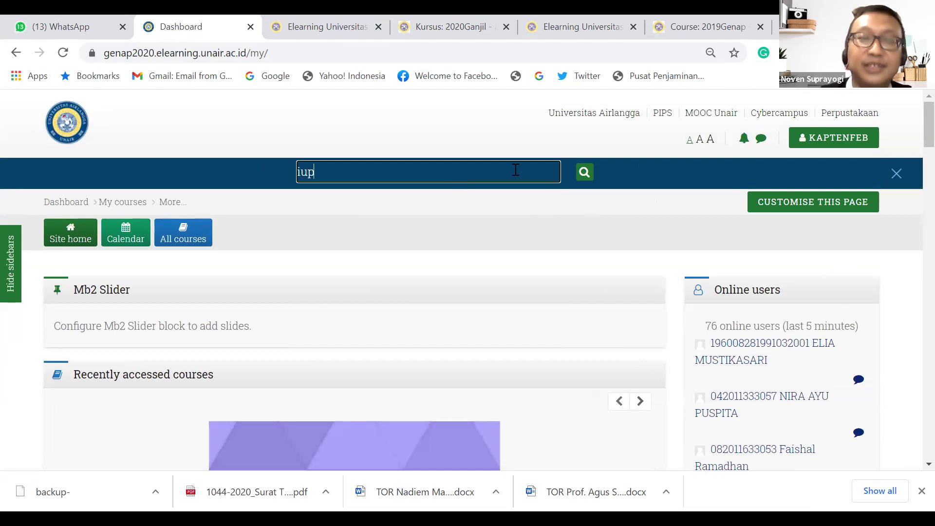
{"action": "left_click", "coordinate": [585, 173]}
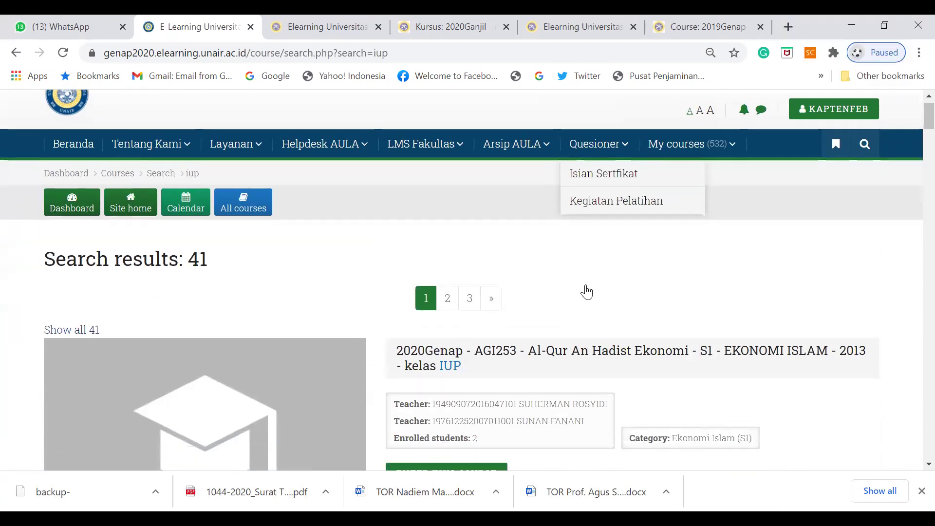
Examine the first page of IUP course search results, including the Al-Qur An Hadist Ekonomi and Pengauditan II entries
{"action": "scroll", "coordinate": [586, 290], "scroll_direction": "down", "scroll_amount": 1}
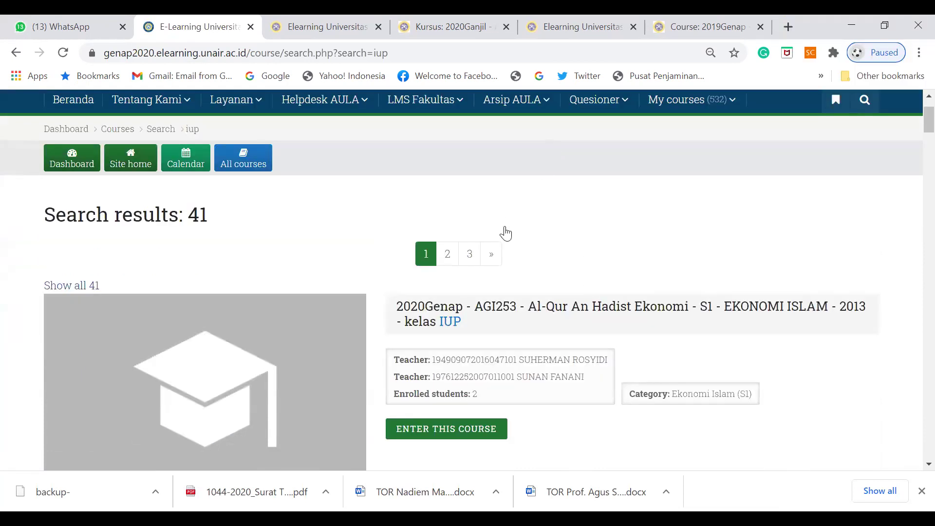
{"action": "scroll", "coordinate": [506, 233], "scroll_direction": "down", "scroll_amount": 3}
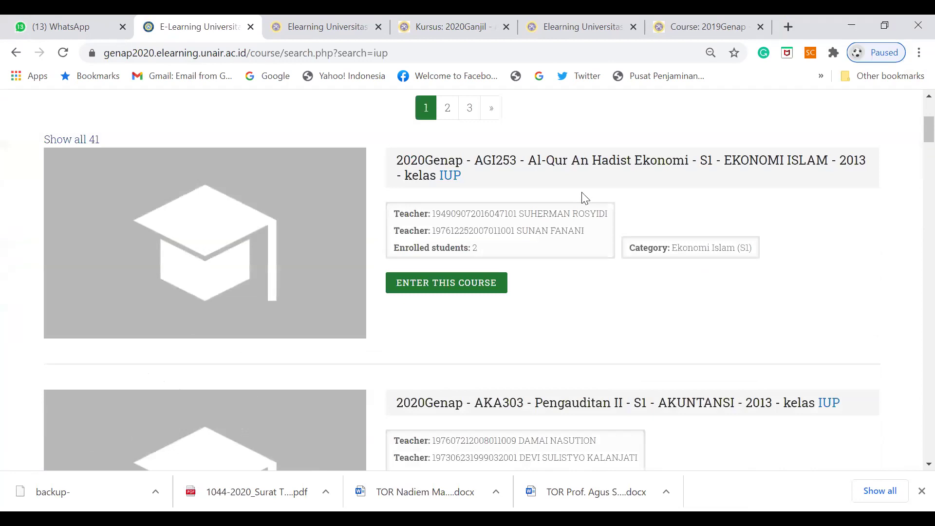
{"action": "scroll", "coordinate": [584, 197], "scroll_direction": "down", "scroll_amount": 4}
{"action": "scroll", "coordinate": [585, 197], "scroll_direction": "up", "scroll_amount": 6}
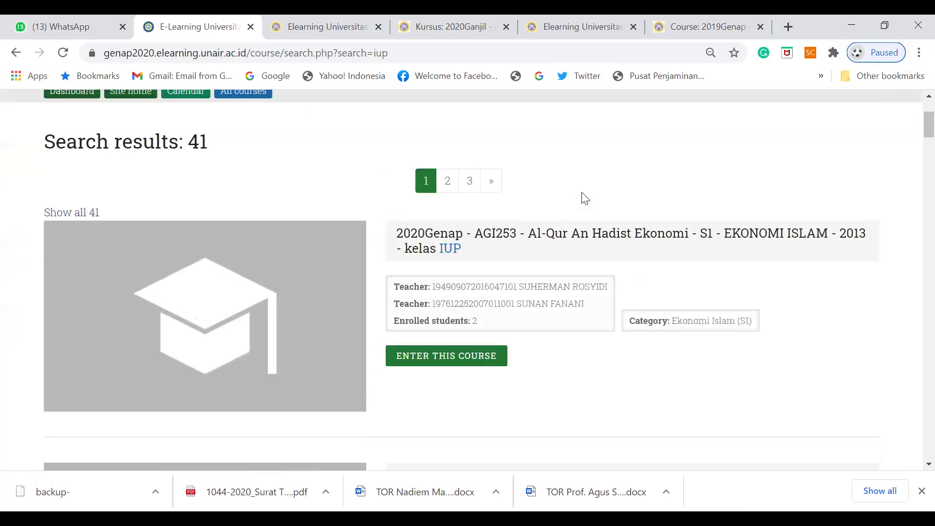
{"action": "scroll", "coordinate": [585, 197], "scroll_direction": "up", "scroll_amount": 1}
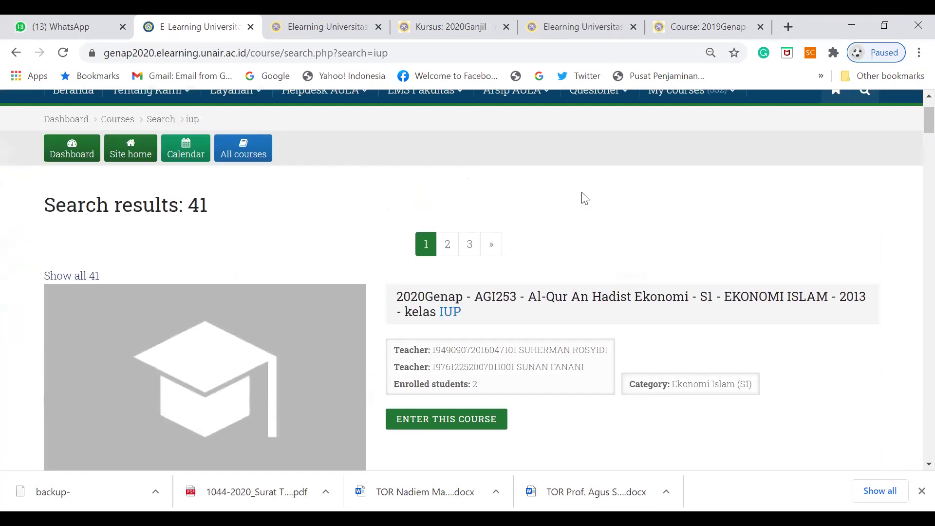
{"action": "scroll", "coordinate": [560, 99], "scroll_direction": "up", "scroll_amount": 1}
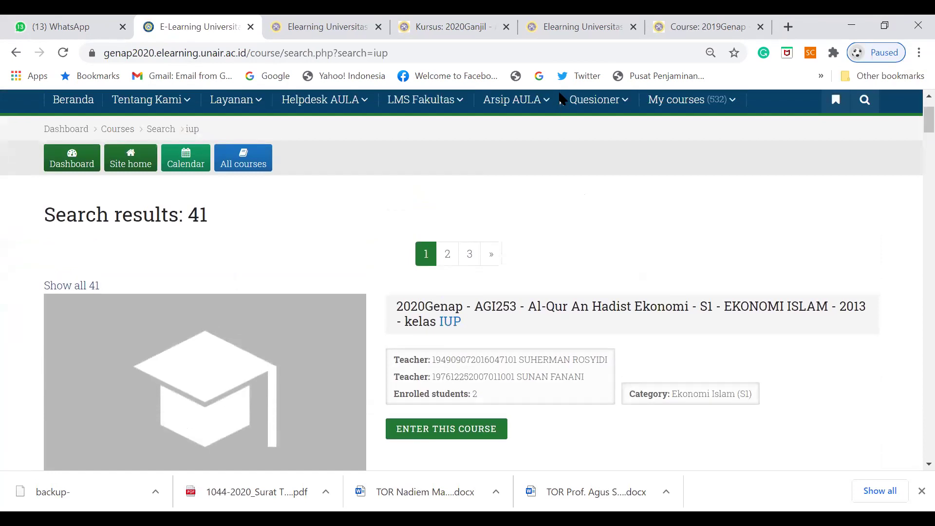
{"action": "scroll", "coordinate": [562, 99], "scroll_direction": "up", "scroll_amount": 2}
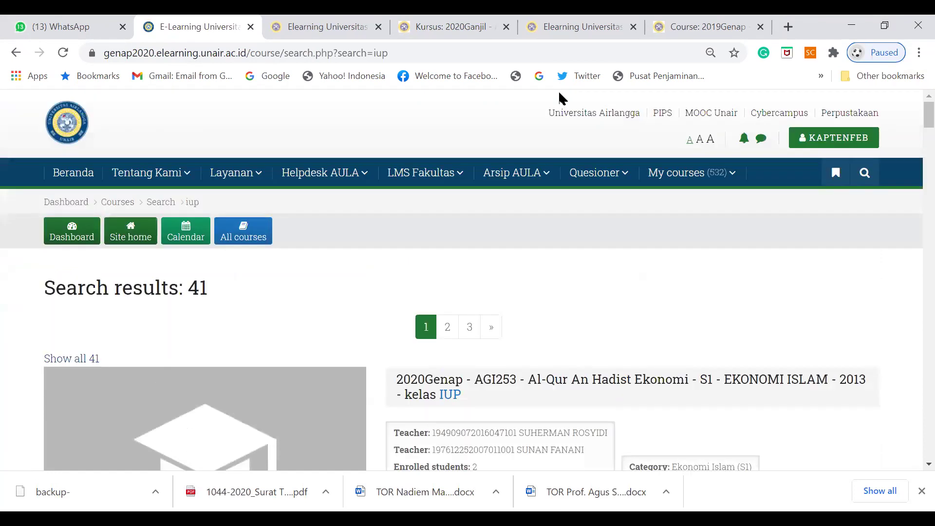
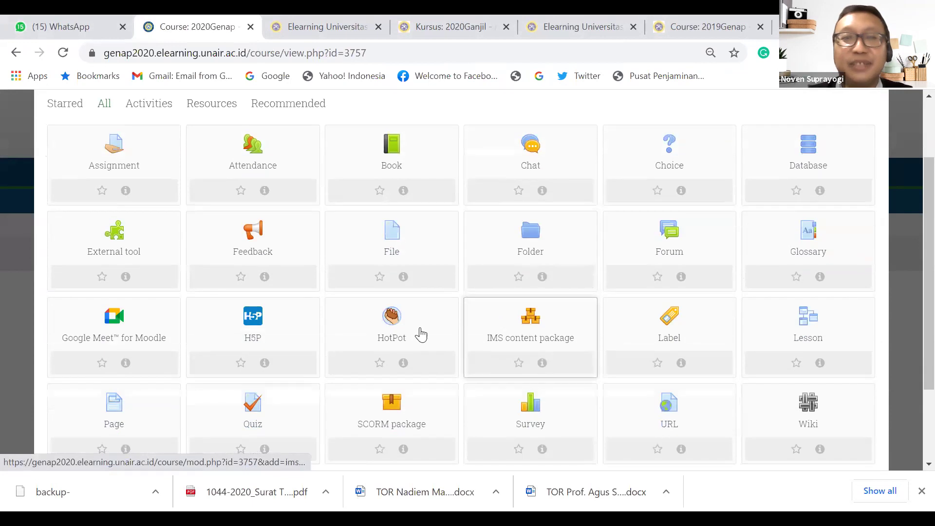
Add a new quiz named "test" with its other settings unchanged, and save it back to the course
{"action": "left_click", "coordinate": [265, 413]}
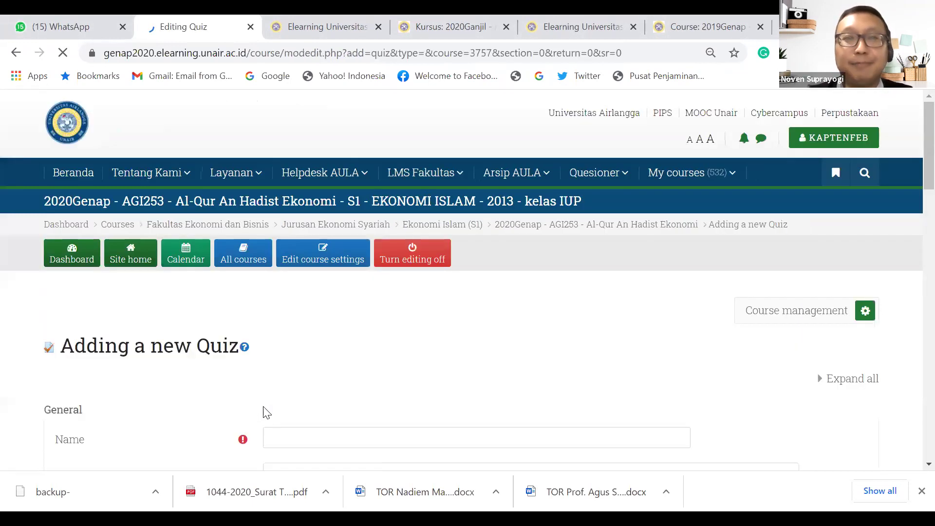
{"action": "scroll", "coordinate": [320, 247], "scroll_direction": "down", "scroll_amount": 4}
{"action": "left_click", "coordinate": [318, 230]}
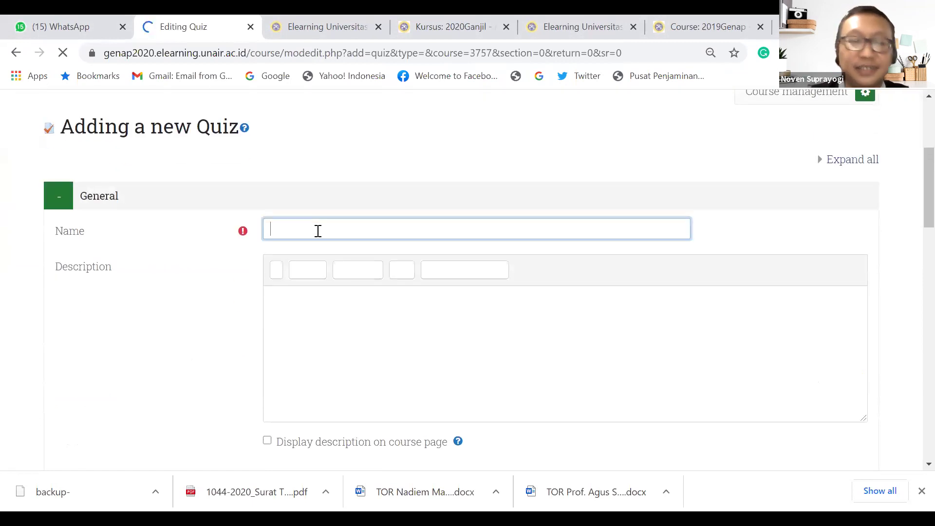
{"action": "type", "text": "test"}
{"action": "scroll", "coordinate": [293, 385], "scroll_direction": "down", "scroll_amount": 10}
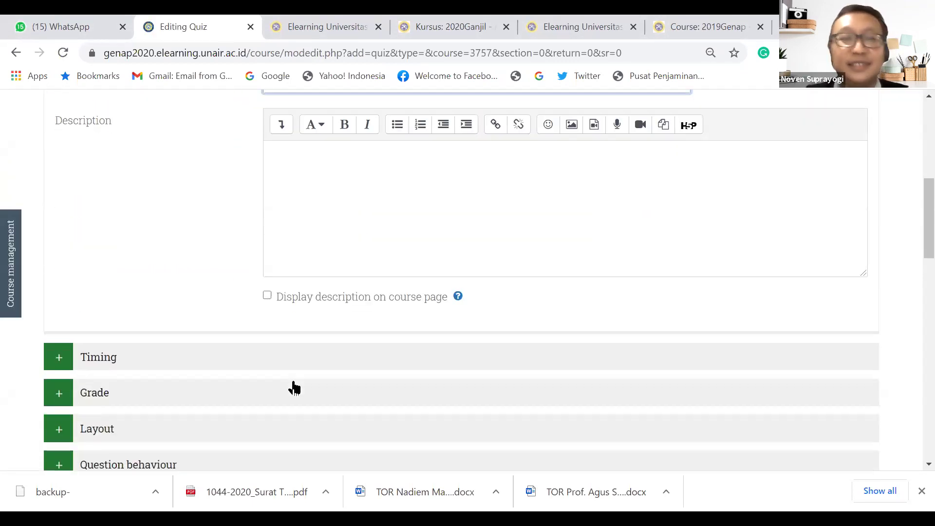
{"action": "scroll", "coordinate": [277, 383], "scroll_direction": "down", "scroll_amount": 3}
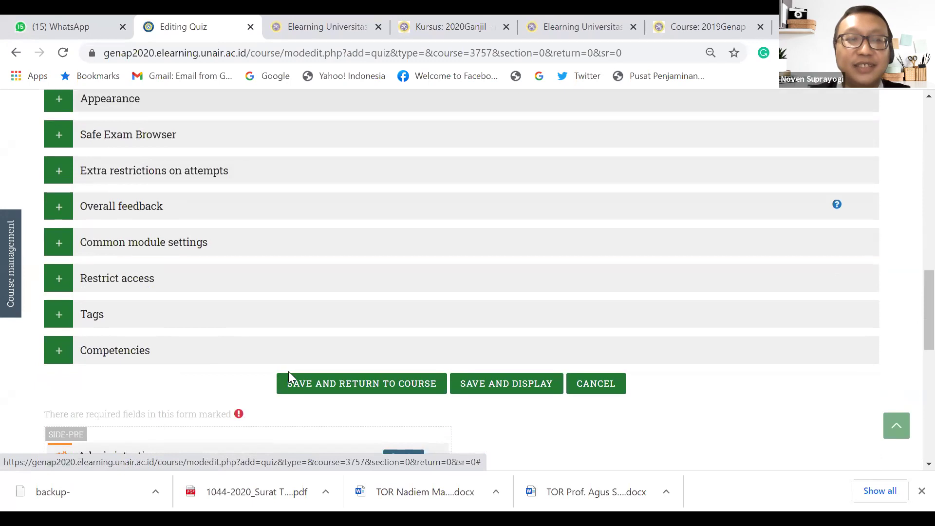
{"action": "left_click", "coordinate": [305, 386]}
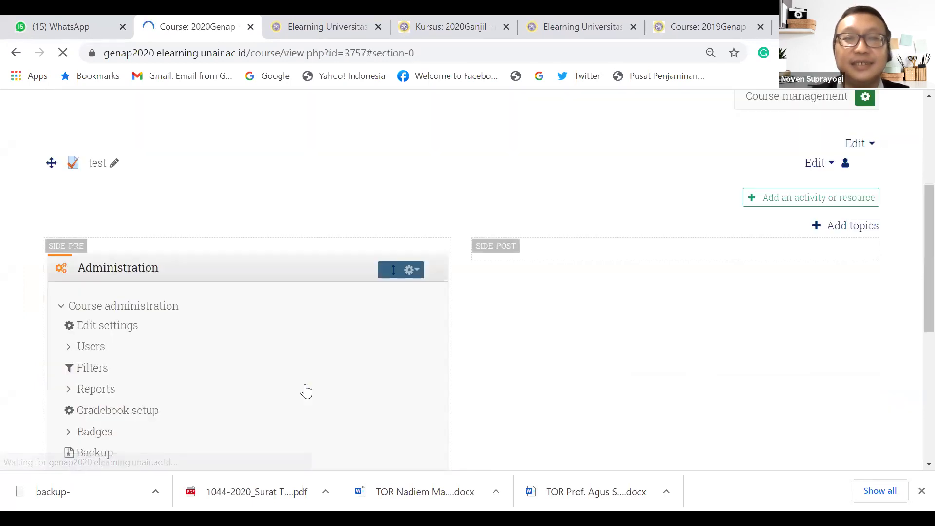
Open the test quiz from the course page and go to its question editing page
{"action": "scroll", "coordinate": [182, 267], "scroll_direction": "up", "scroll_amount": 2}
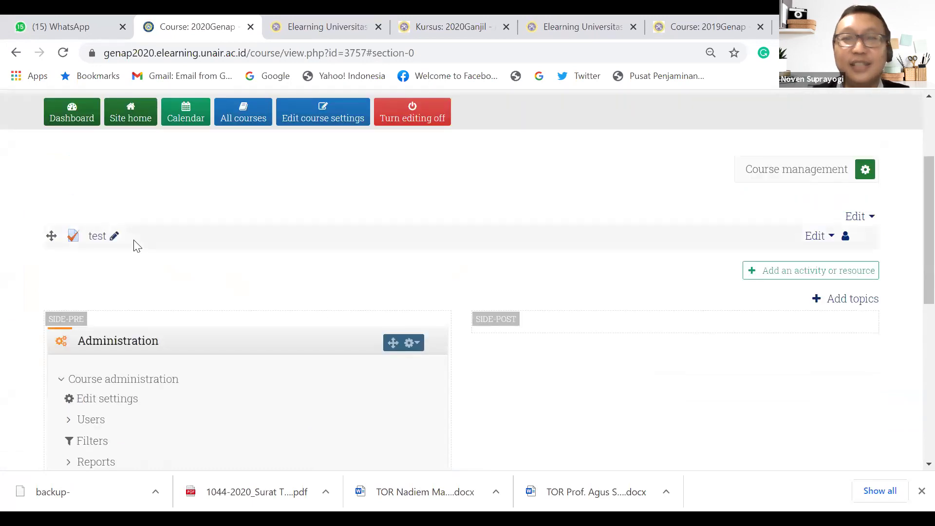
{"action": "scroll", "coordinate": [170, 263], "scroll_direction": "up", "scroll_amount": 1}
{"action": "scroll", "coordinate": [170, 263], "scroll_direction": "up", "scroll_amount": 1}
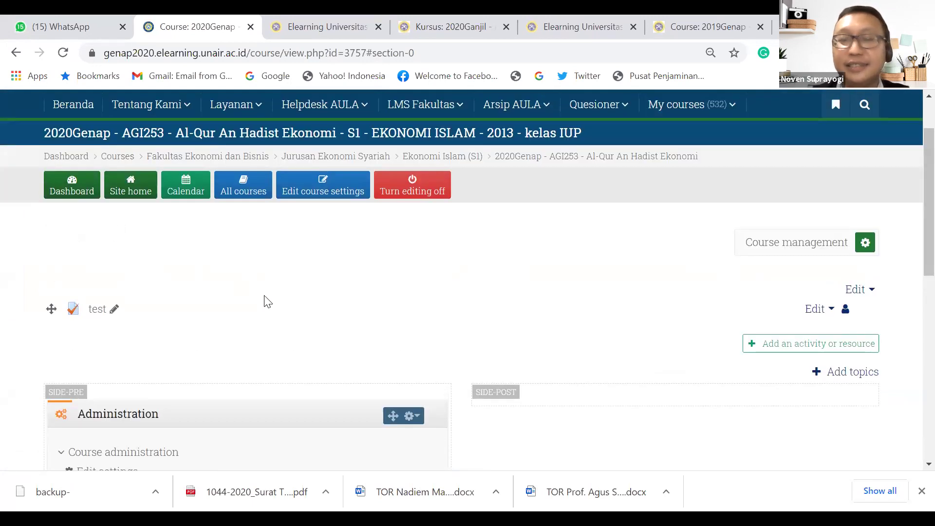
{"action": "left_click", "coordinate": [87, 310]}
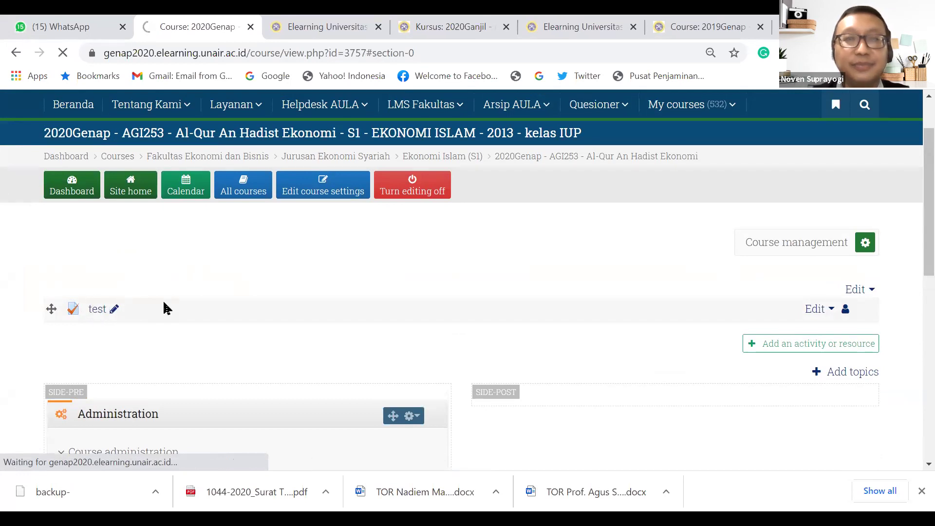
{"action": "scroll", "coordinate": [419, 277], "scroll_direction": "down", "scroll_amount": 3}
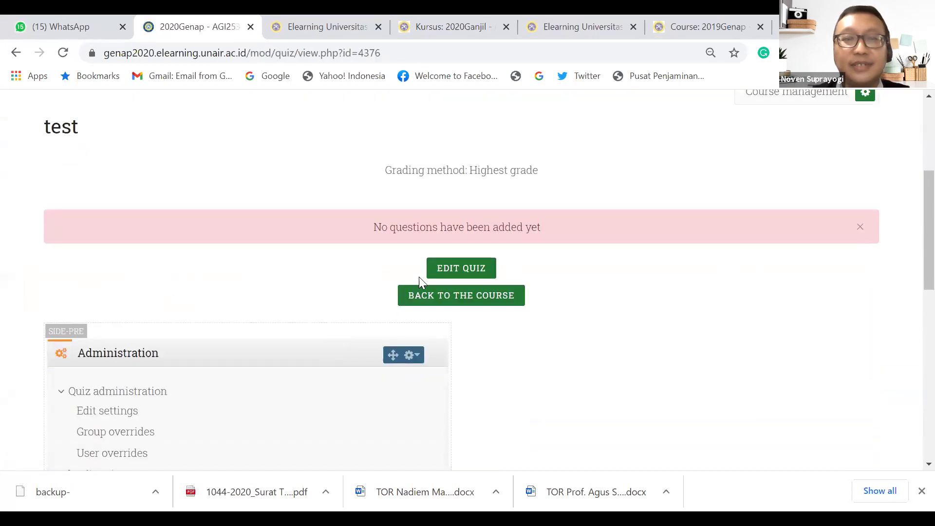
{"action": "left_click", "coordinate": [448, 274]}
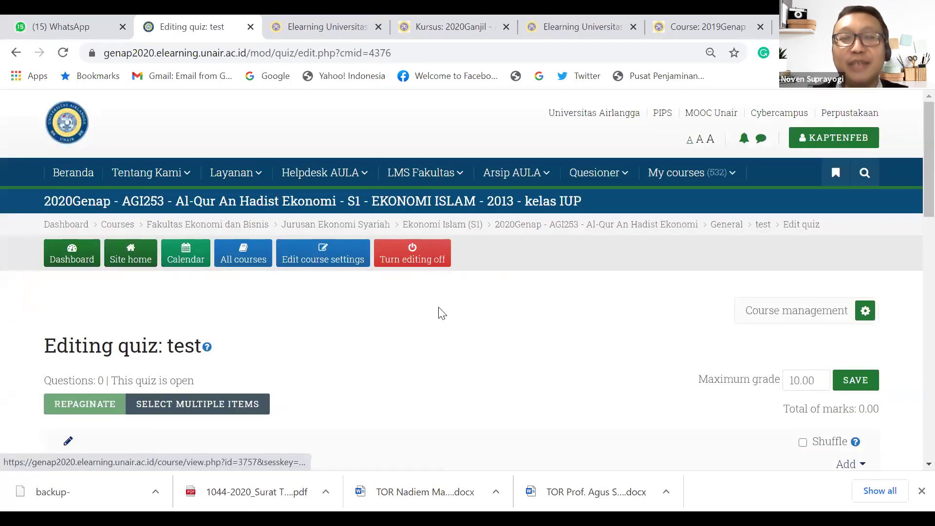
Turn on Shuffle for the test quiz's questions
{"action": "scroll", "coordinate": [435, 384], "scroll_direction": "down", "scroll_amount": 3}
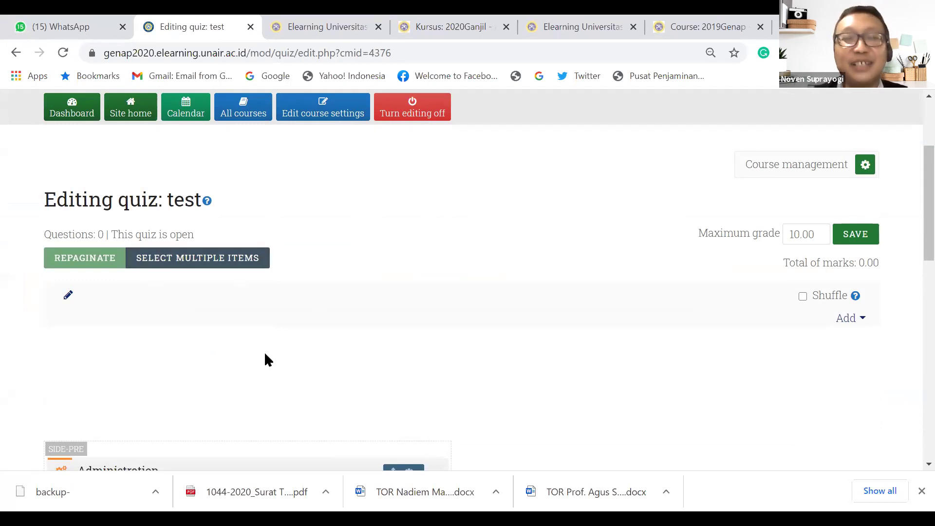
{"action": "scroll", "coordinate": [264, 352], "scroll_direction": "down", "scroll_amount": 2}
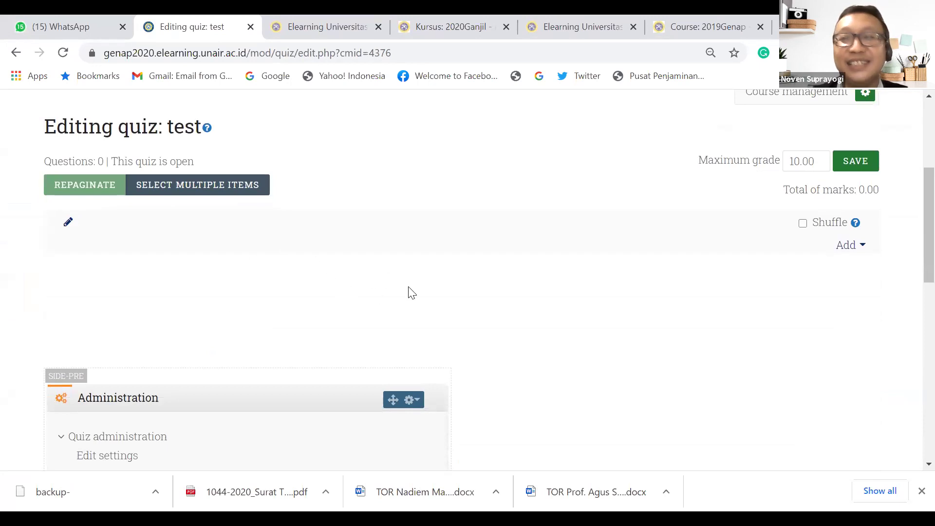
{"action": "scroll", "coordinate": [474, 276], "scroll_direction": "up", "scroll_amount": 2}
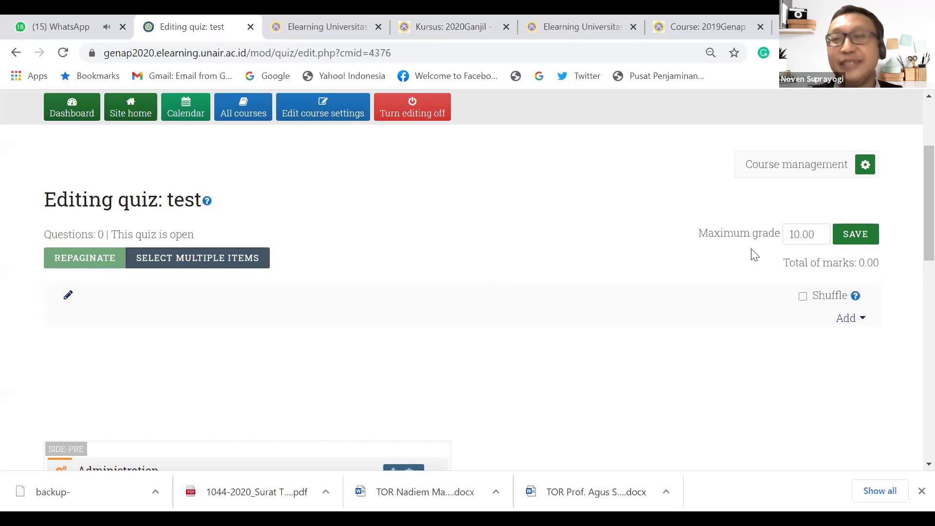
{"action": "left_click", "coordinate": [803, 297]}
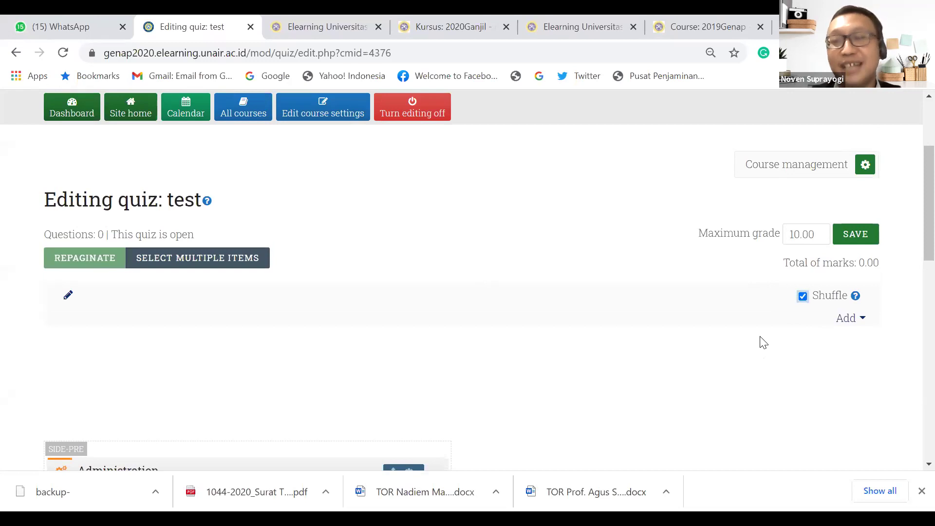
Check the UTS question bank category and the course's top category for questions to add to the quiz, and close the question bank
{"action": "left_click", "coordinate": [847, 327]}
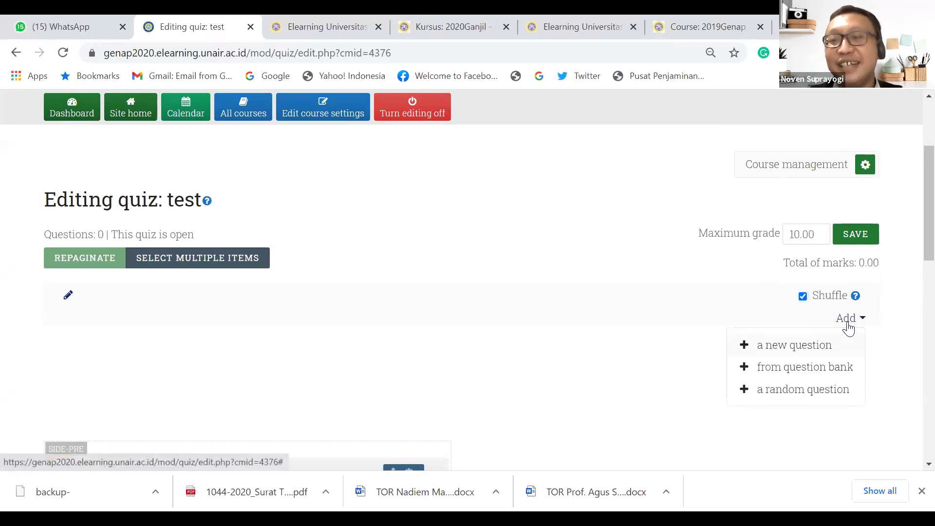
{"action": "left_click", "coordinate": [818, 372]}
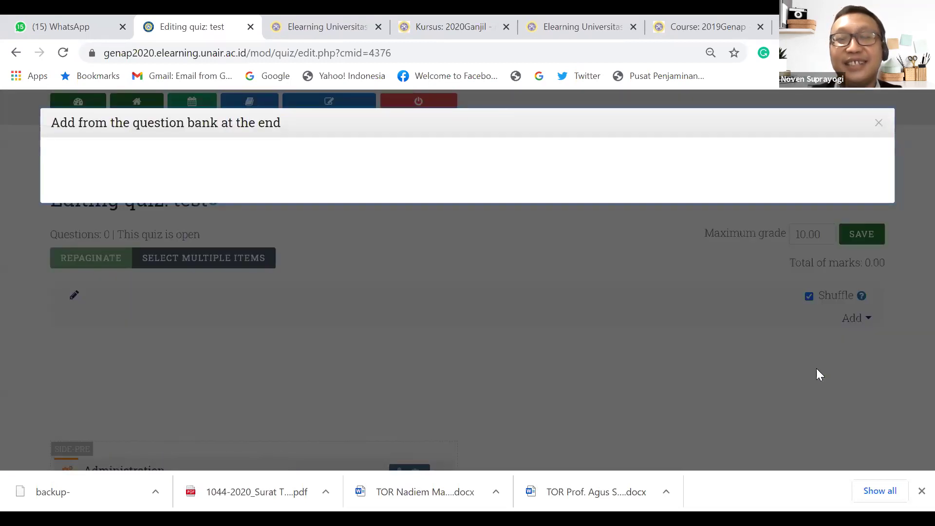
{"action": "left_click", "coordinate": [317, 165]}
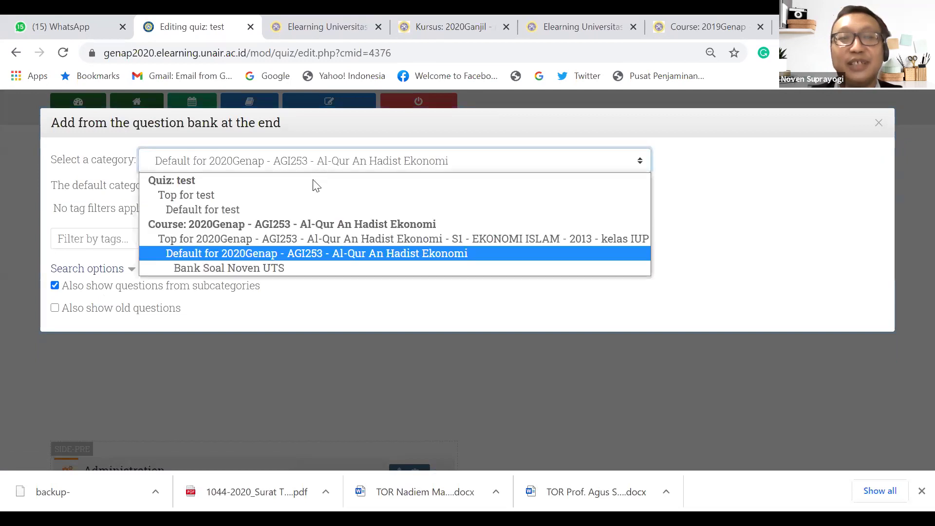
{"action": "left_click", "coordinate": [273, 269]}
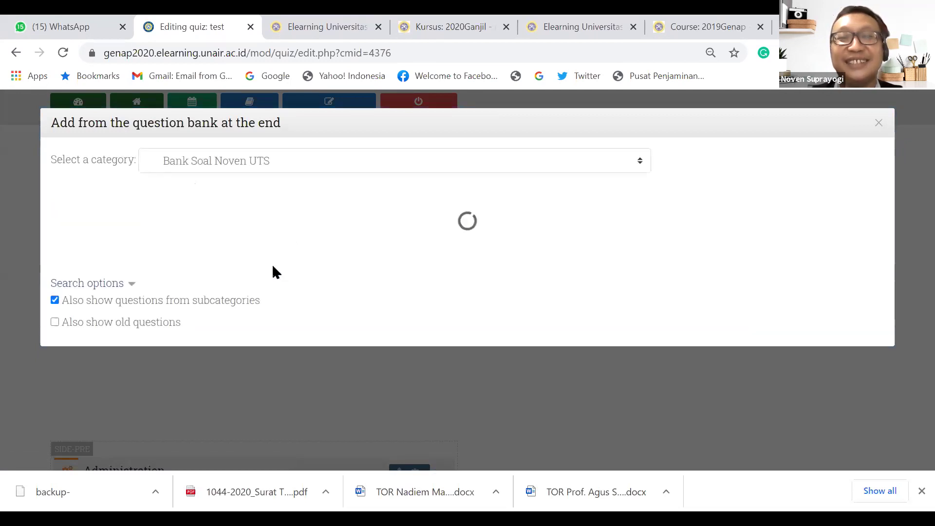
{"action": "left_click", "coordinate": [304, 161]}
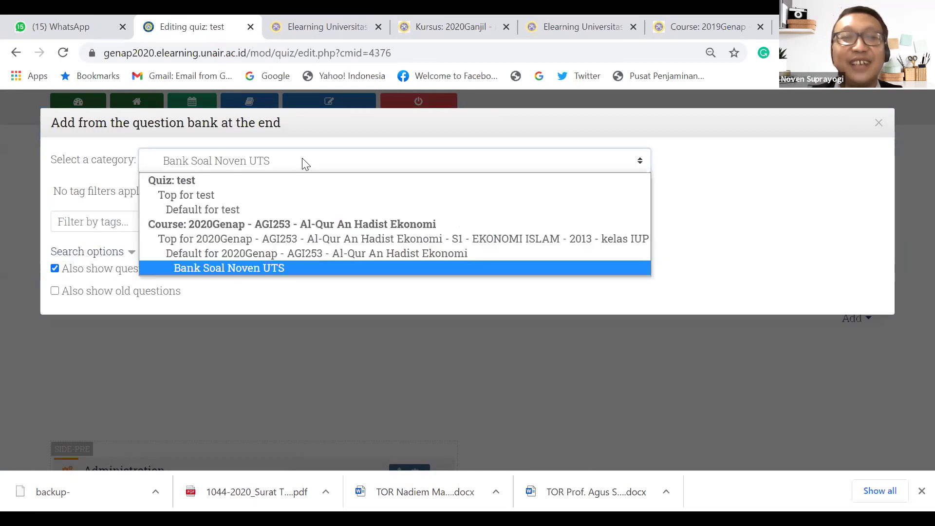
{"action": "left_click", "coordinate": [303, 239]}
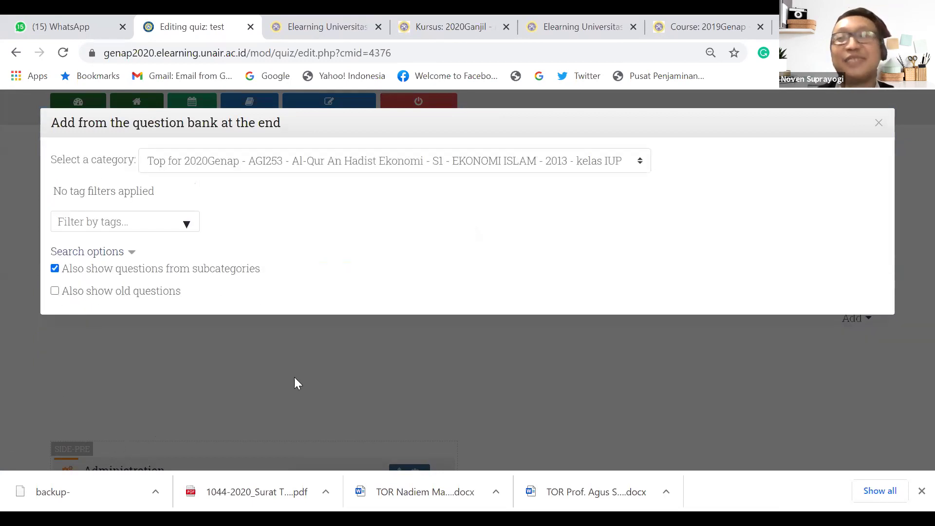
{"action": "left_click", "coordinate": [879, 123]}
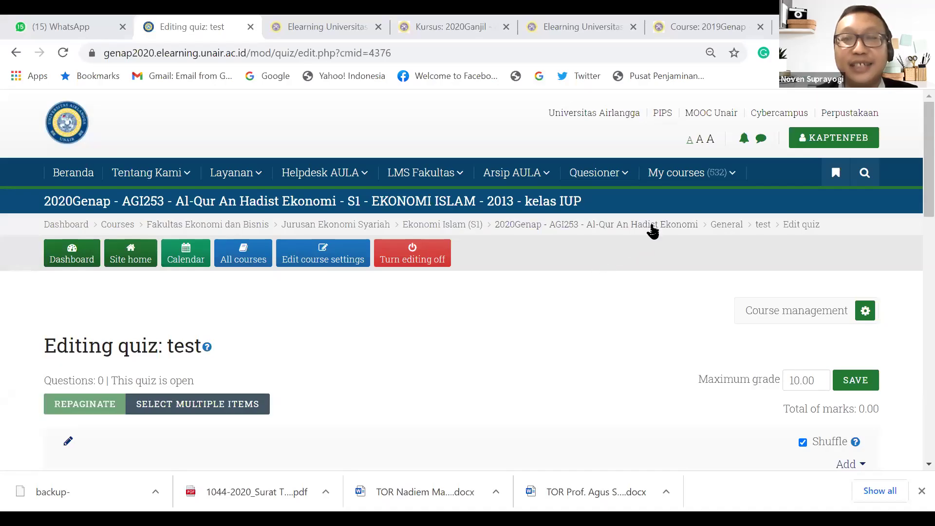
Return to the Al-Qur An Hadist Ekonomi course page and check the edit options of the test quiz
{"action": "left_click", "coordinate": [673, 229]}
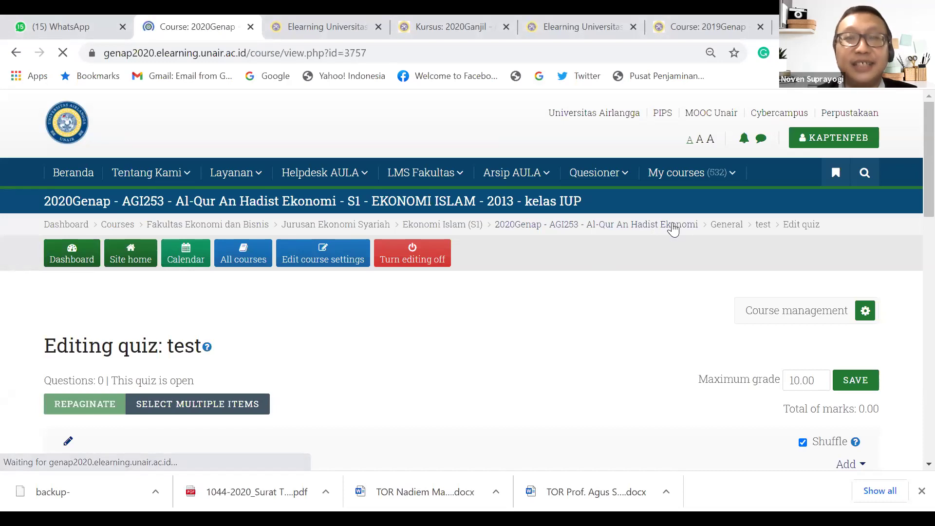
{"action": "scroll", "coordinate": [153, 322], "scroll_direction": "down", "scroll_amount": 1}
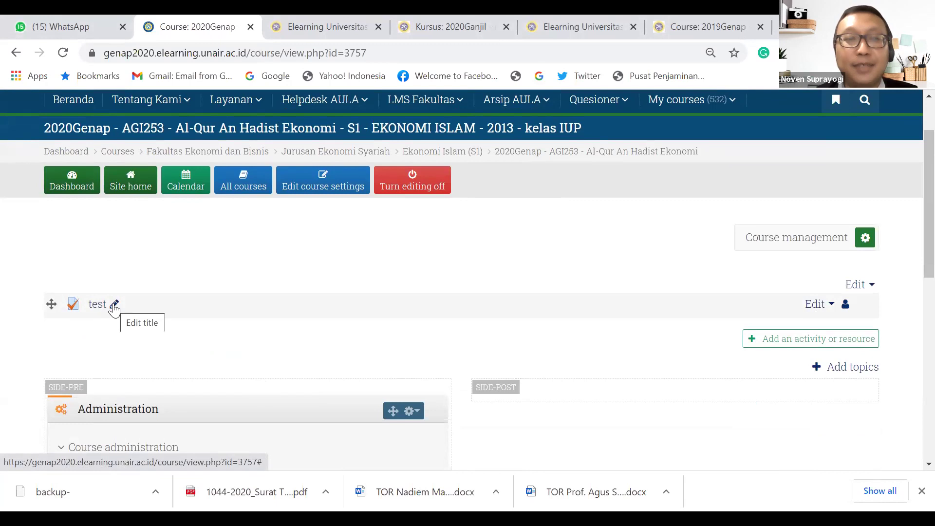
{"action": "left_click", "coordinate": [814, 304]}
{"action": "scroll", "coordinate": [771, 263], "scroll_direction": "up", "scroll_amount": 2}
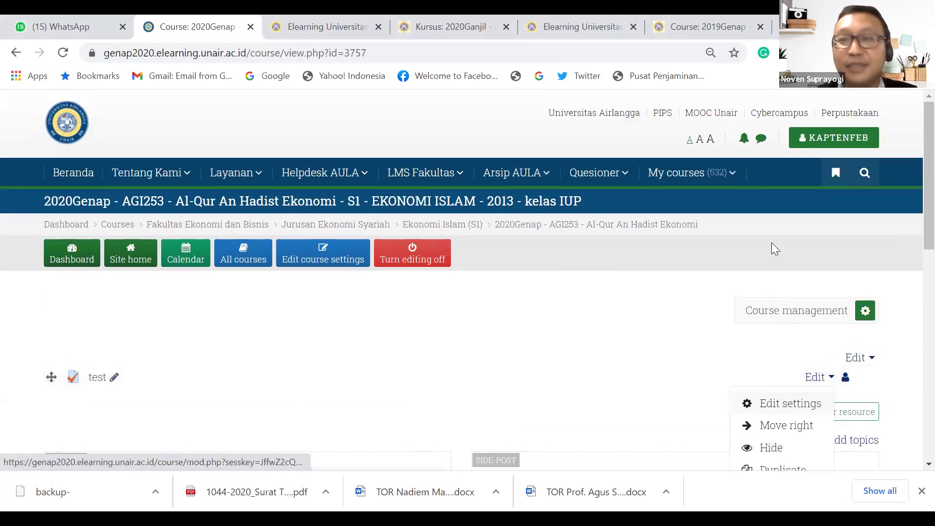
{"action": "left_click", "coordinate": [640, 372]}
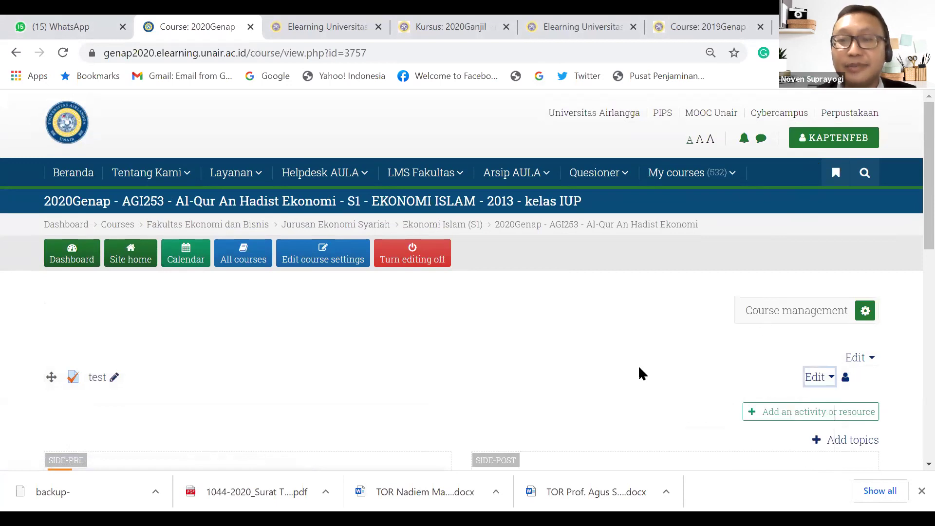
Set Enable completion tracking to Yes in the course settings and try to save them
{"action": "scroll", "coordinate": [641, 371], "scroll_direction": "down", "scroll_amount": 3}
{"action": "left_click", "coordinate": [94, 403]}
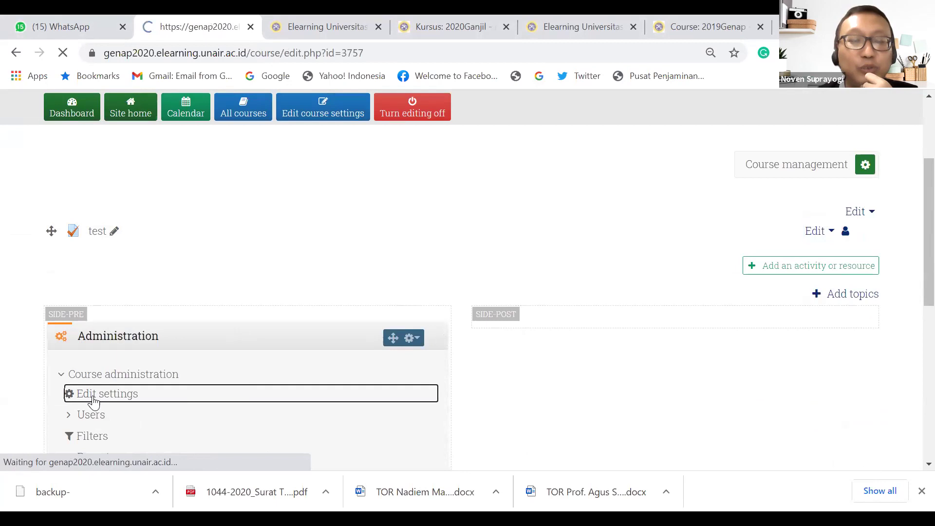
{"action": "scroll", "coordinate": [286, 372], "scroll_direction": "down", "scroll_amount": 3}
{"action": "scroll", "coordinate": [287, 371], "scroll_direction": "down", "scroll_amount": 10}
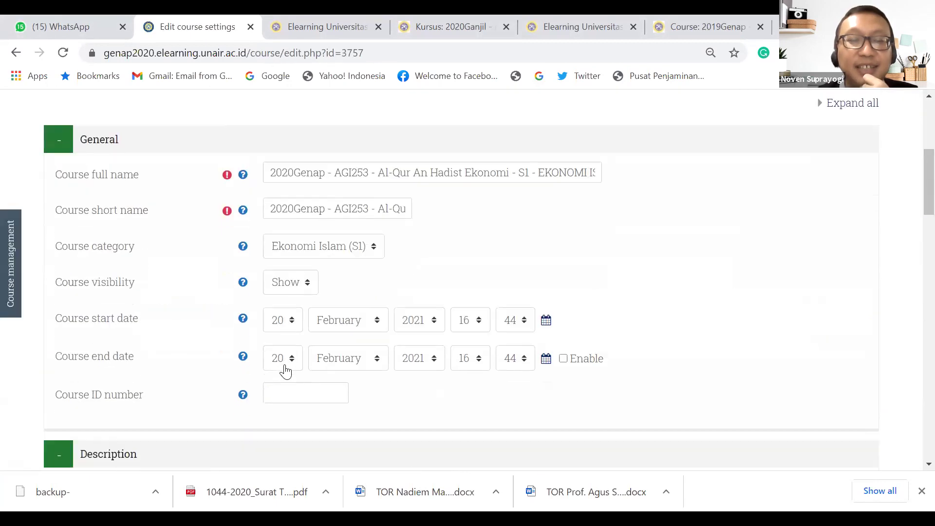
{"action": "scroll", "coordinate": [287, 365], "scroll_direction": "down", "scroll_amount": 5}
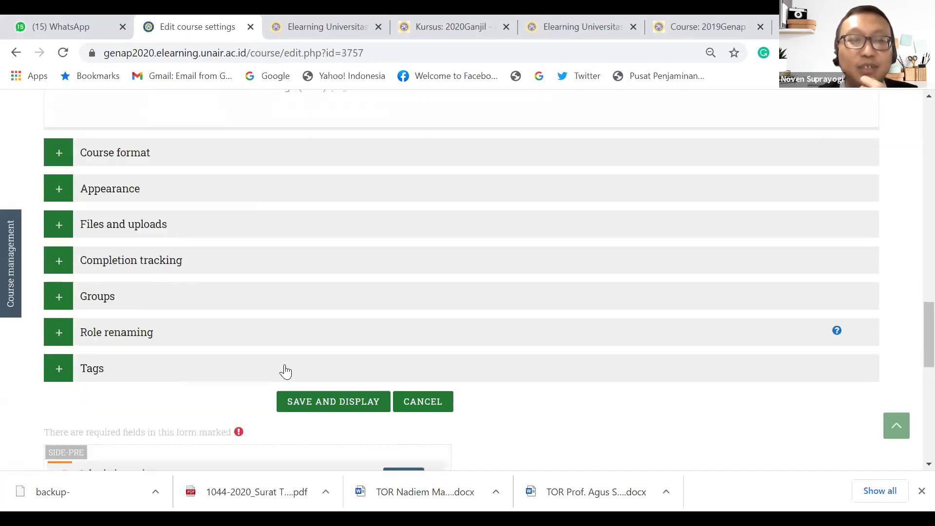
{"action": "left_click", "coordinate": [129, 263]}
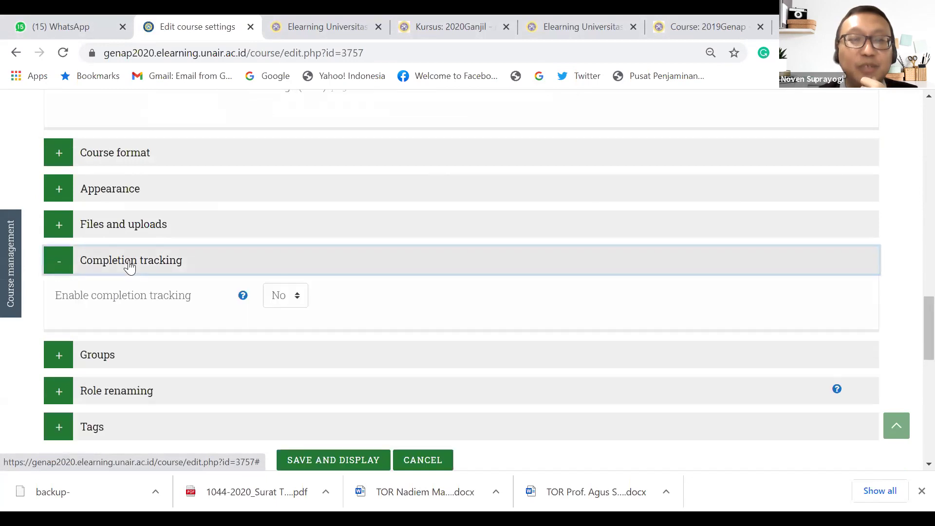
{"action": "left_click", "coordinate": [279, 299]}
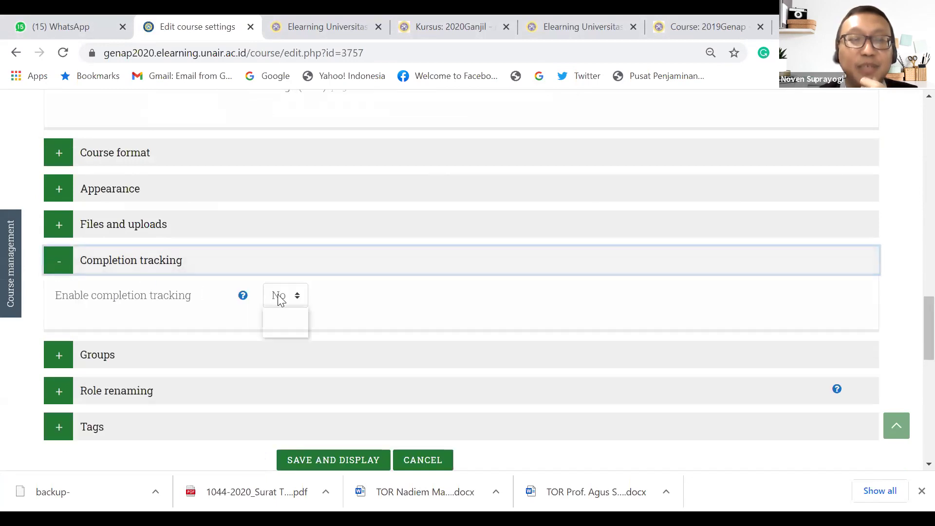
{"action": "left_click", "coordinate": [280, 332]}
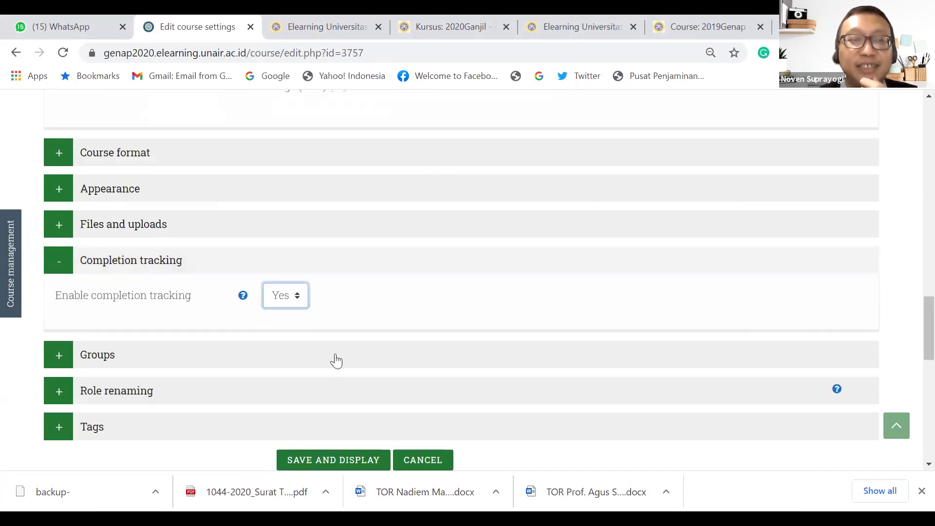
{"action": "left_click", "coordinate": [335, 460]}
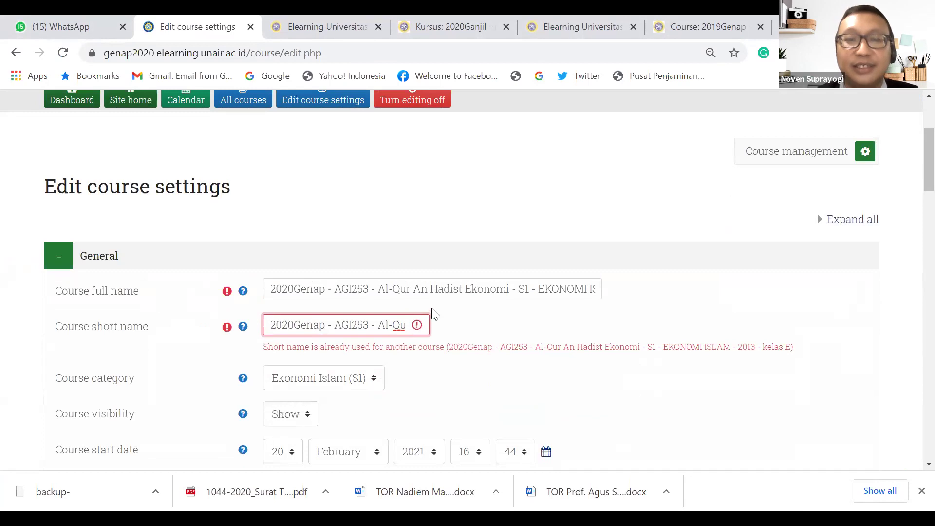
Change the course short name to 2020Genap - AGI253 - Al-Qur An Hadist Ekonomi EKIS and save the course settings
{"action": "key", "text": "Right"}
{"action": "key", "text": "Right"}
{"action": "key", "text": "Right"}
{"action": "key", "text": "Right"}
{"action": "key", "text": "Right"}
{"action": "key", "text": "Right"}
{"action": "key", "text": "Right"}
{"action": "key", "text": "Right"}
{"action": "key", "text": "Right"}
{"action": "key", "text": "Right"}
{"action": "key", "text": "Right"}
{"action": "key", "text": "Right"}
{"action": "key", "text": "Right"}
{"action": "key", "text": "Right"}
{"action": "key", "text": "Right"}
{"action": "key", "text": "Right"}
{"action": "key", "text": "Right"}
{"action": "key", "text": "Right"}
{"action": "key", "text": "Right"}
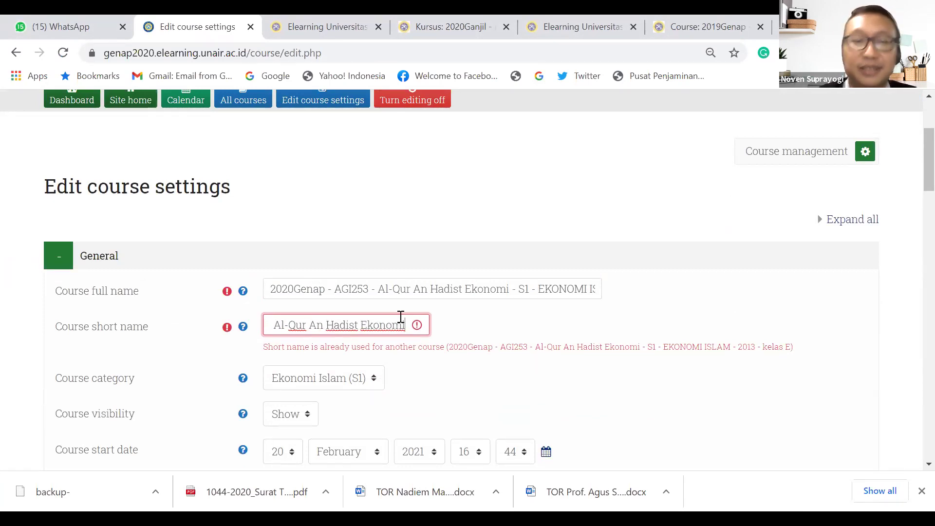
{"action": "type", "text": "EKIS"}
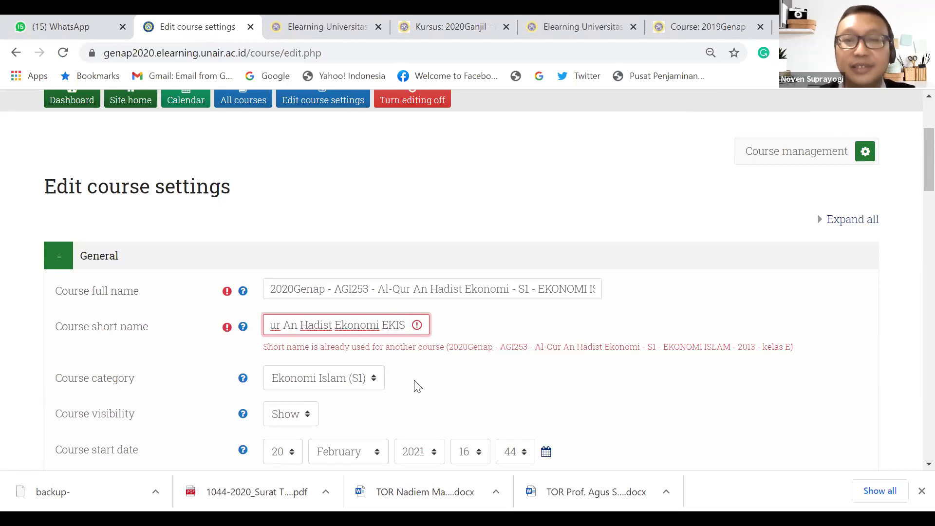
{"action": "scroll", "coordinate": [414, 386], "scroll_direction": "down", "scroll_amount": 12}
{"action": "scroll", "coordinate": [322, 416], "scroll_direction": "down", "scroll_amount": 9}
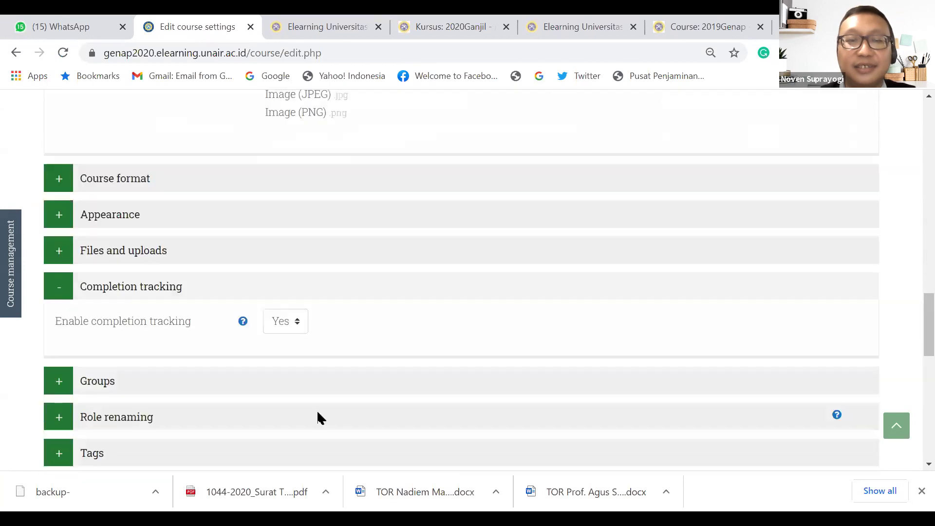
{"action": "left_click", "coordinate": [313, 391]}
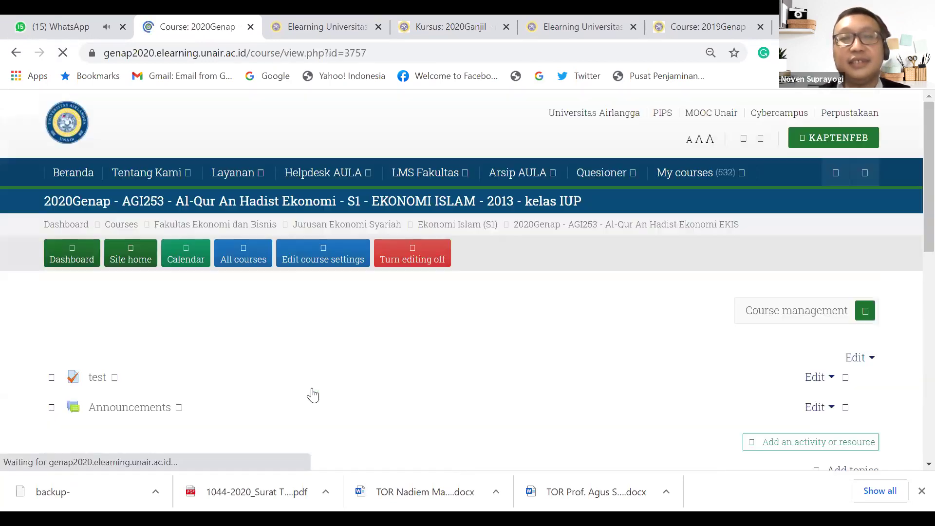
In the test quiz's settings, set the activity's completion tracking to Show activity as complete when conditions are met
{"action": "scroll", "coordinate": [407, 341], "scroll_direction": "down", "scroll_amount": 1}
{"action": "scroll", "coordinate": [408, 341], "scroll_direction": "down", "scroll_amount": 1}
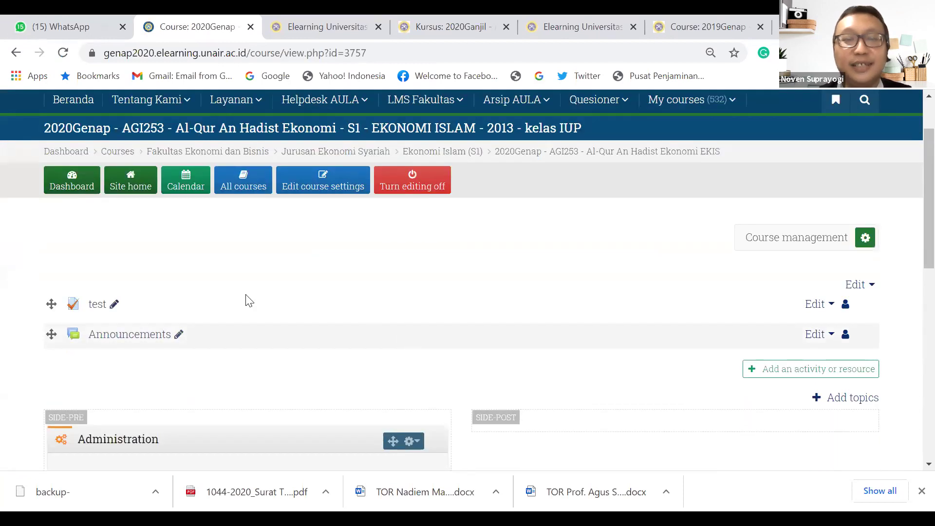
{"action": "left_click", "coordinate": [816, 305]}
{"action": "left_click", "coordinate": [790, 331]}
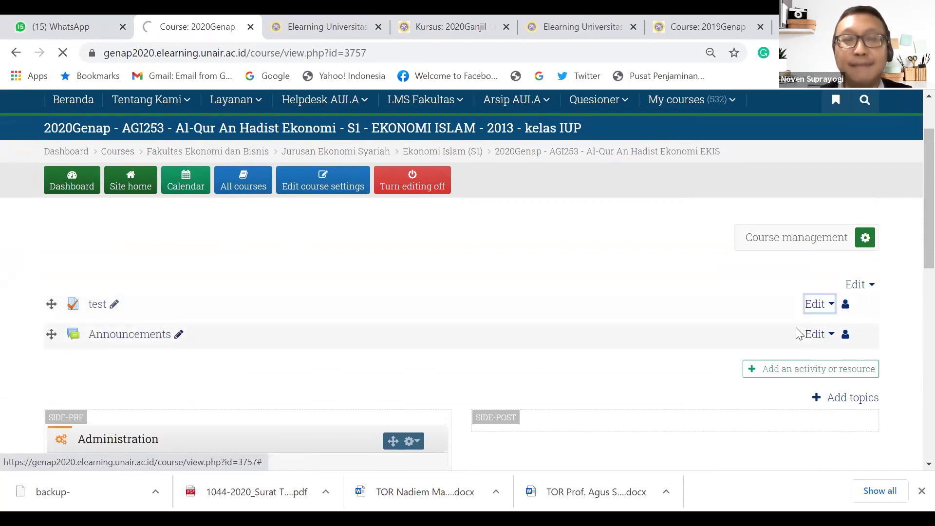
{"action": "scroll", "coordinate": [448, 338], "scroll_direction": "down", "scroll_amount": 5}
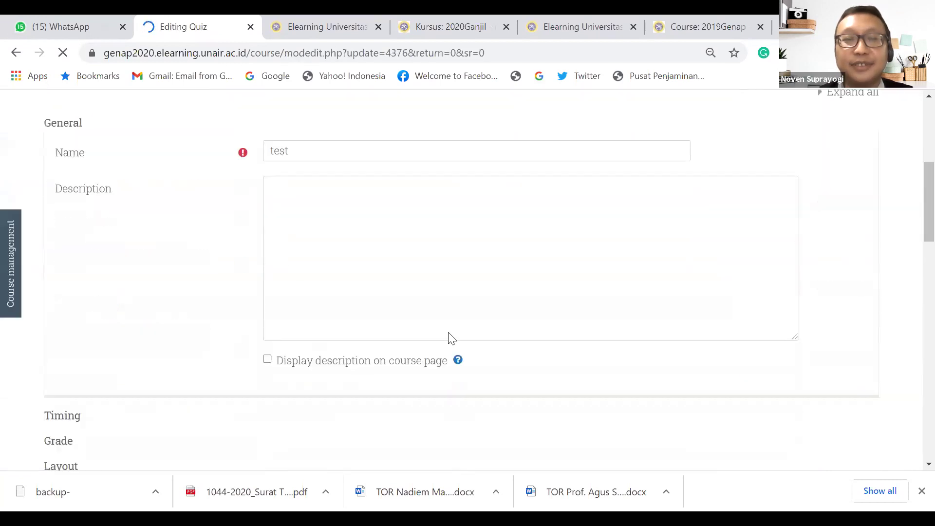
{"action": "scroll", "coordinate": [349, 315], "scroll_direction": "down", "scroll_amount": 10}
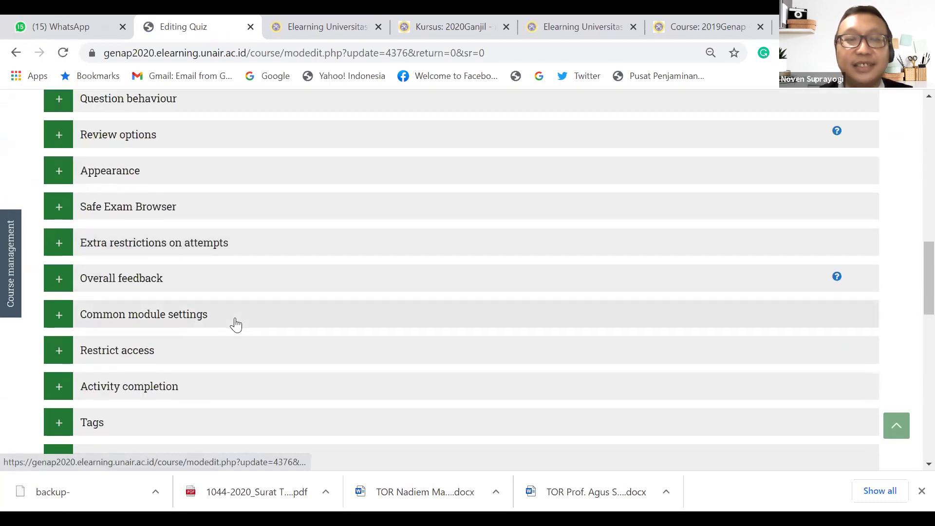
{"action": "scroll", "coordinate": [236, 325], "scroll_direction": "down", "scroll_amount": 2}
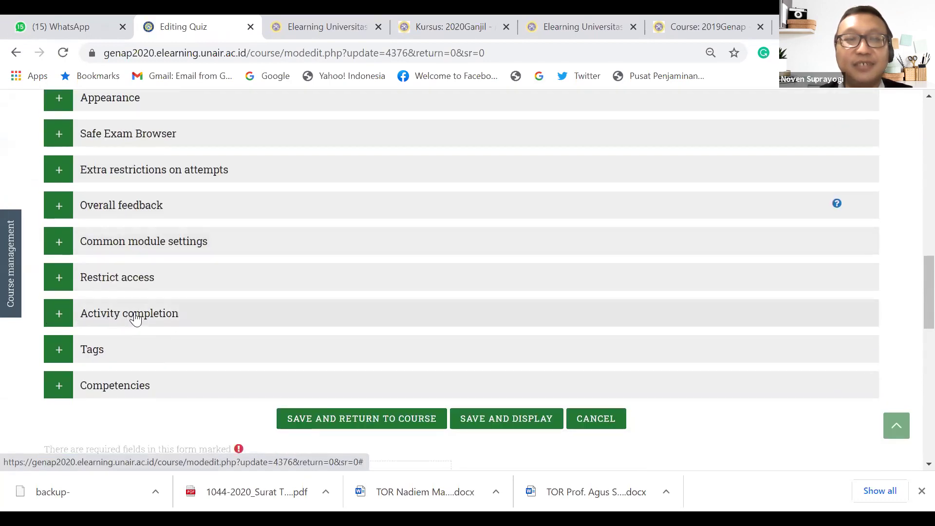
{"action": "left_click", "coordinate": [59, 314]}
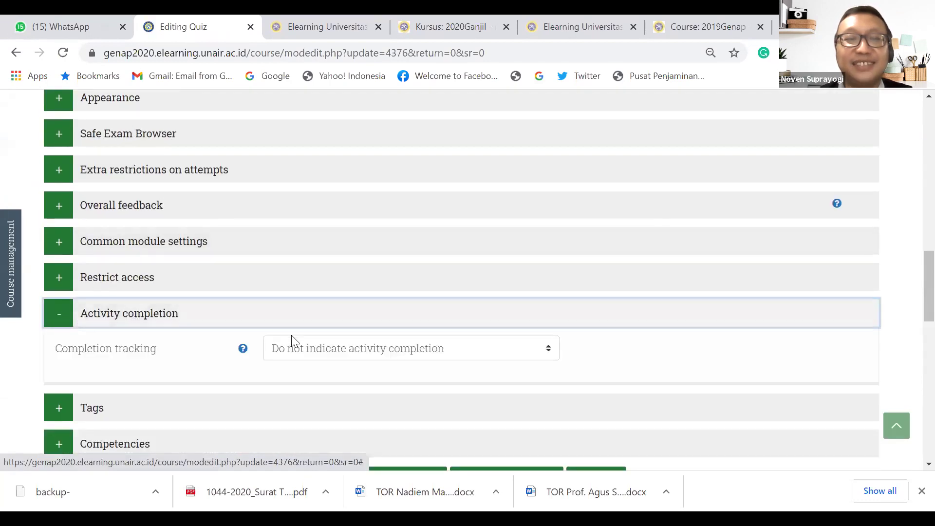
{"action": "left_click", "coordinate": [321, 352]}
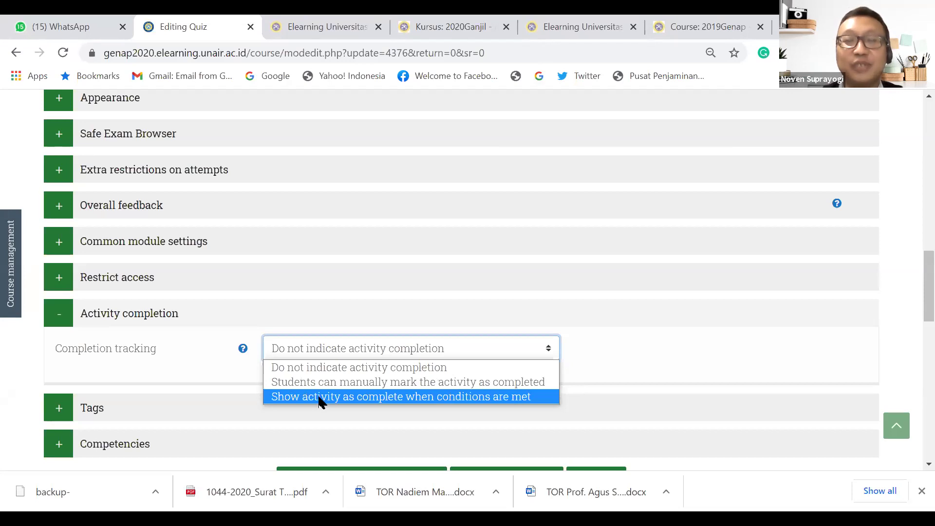
{"action": "left_click", "coordinate": [321, 397]}
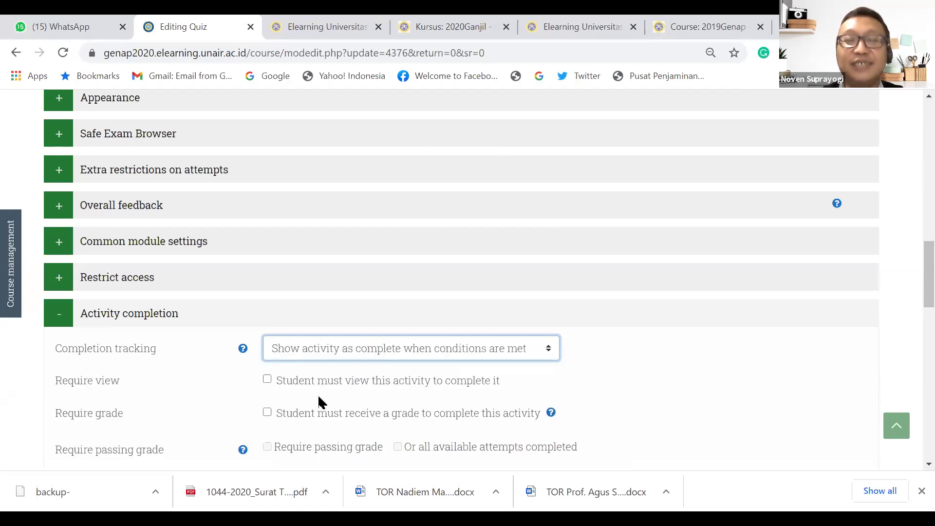
Try the Require grade condition alone and combined with Require view for the quiz's completion, and clear both
{"action": "scroll", "coordinate": [318, 393], "scroll_direction": "down", "scroll_amount": 3}
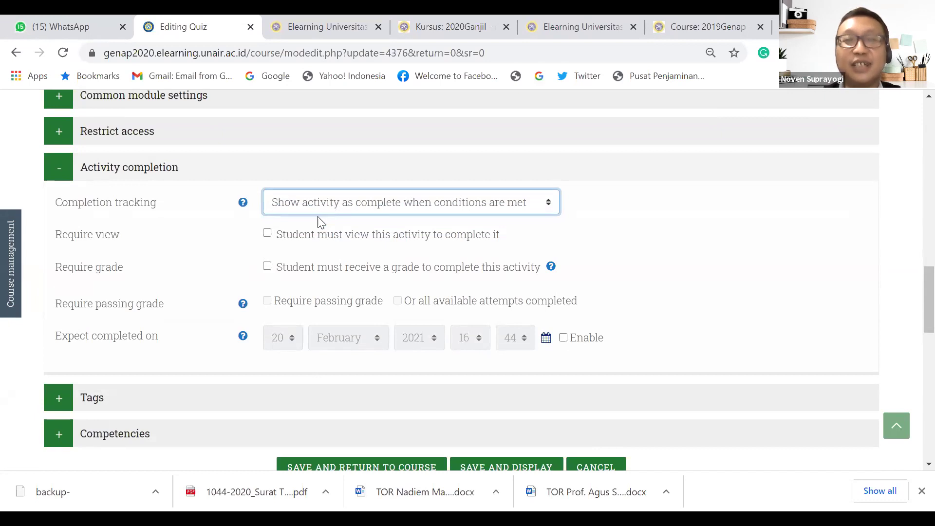
{"action": "left_click", "coordinate": [268, 234]}
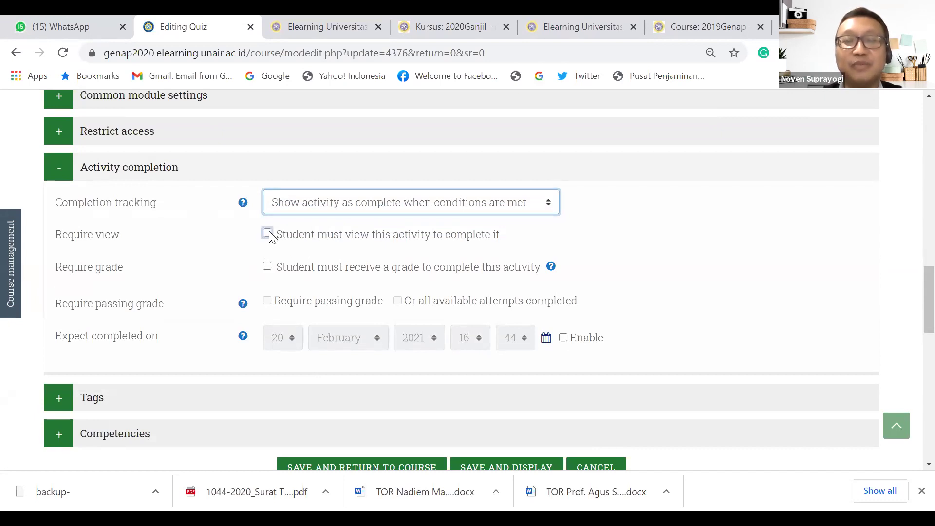
{"action": "left_click", "coordinate": [268, 234]}
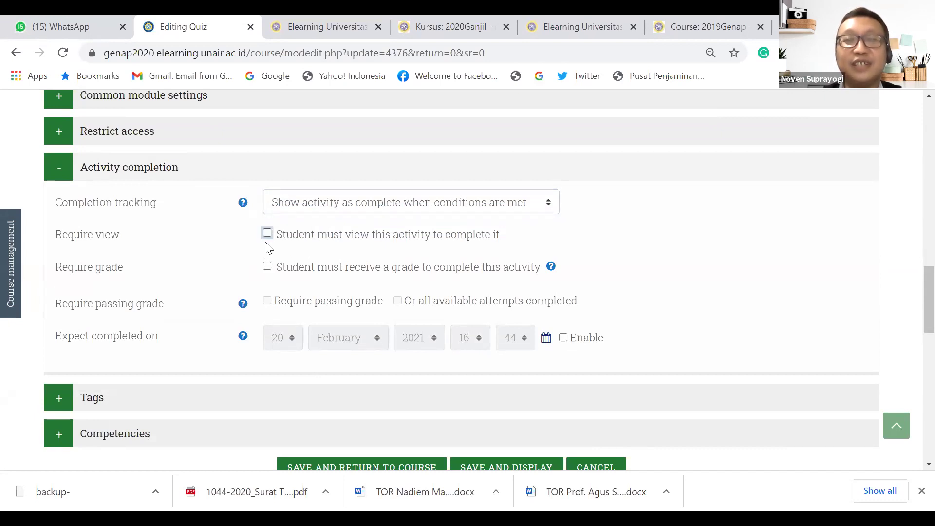
{"action": "left_click", "coordinate": [266, 267]}
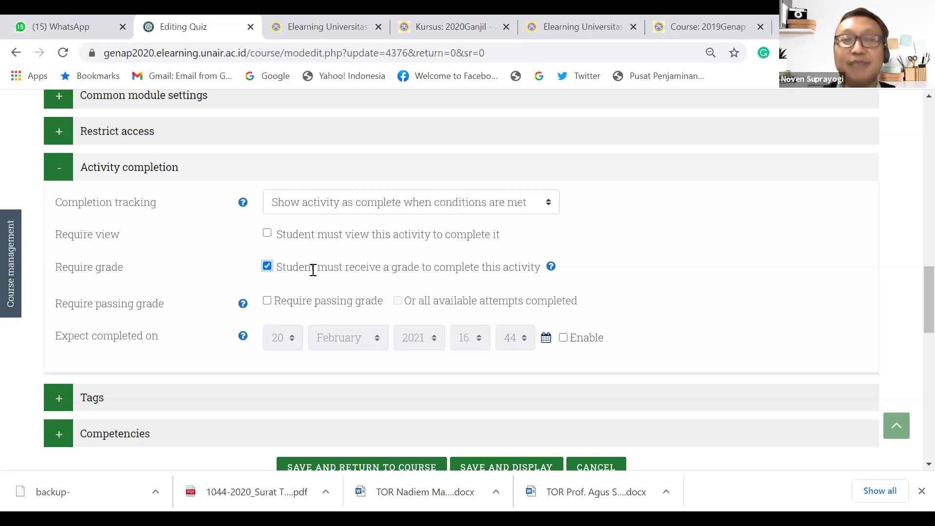
{"action": "left_click", "coordinate": [267, 236]}
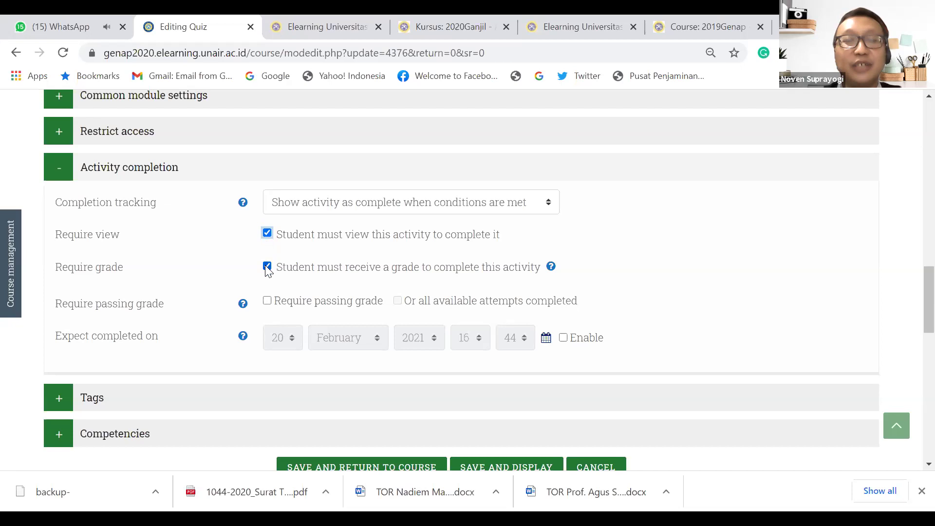
{"action": "left_click", "coordinate": [267, 232]}
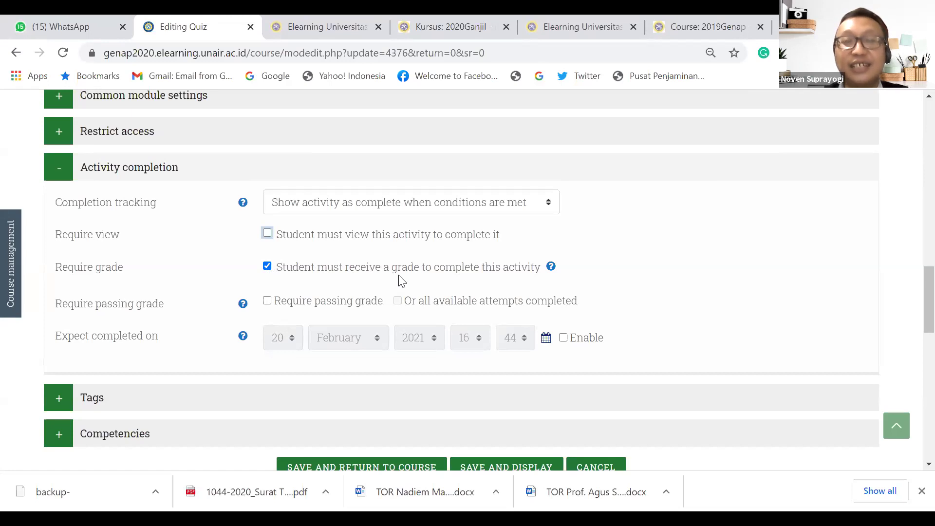
{"action": "left_click", "coordinate": [267, 267]}
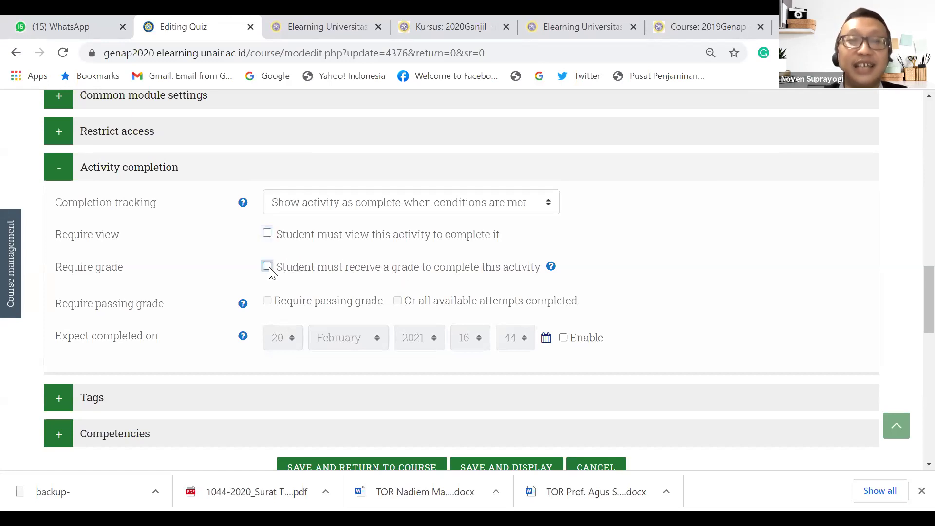
Try Require view as the only completion condition, add Require grade to it, and clear both conditions again
{"action": "left_click", "coordinate": [267, 234]}
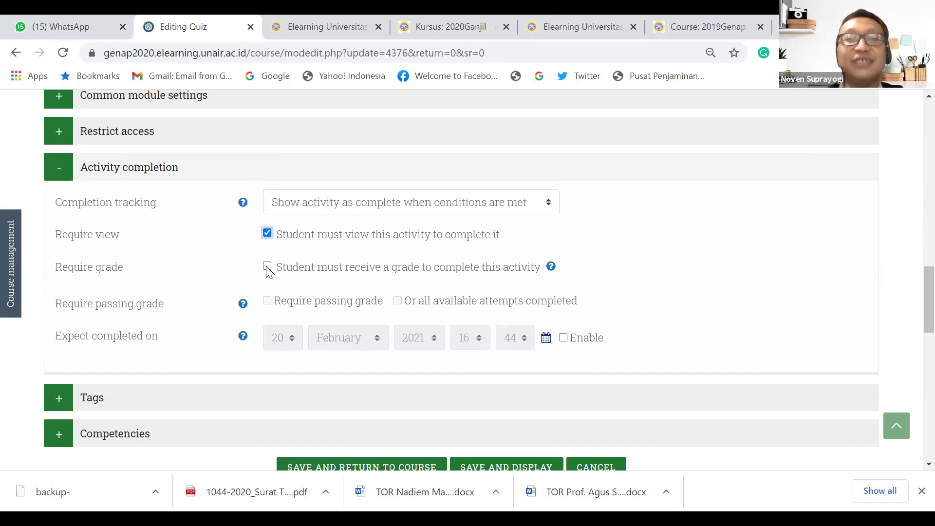
{"action": "scroll", "coordinate": [314, 290], "scroll_direction": "down", "scroll_amount": 3}
{"action": "scroll", "coordinate": [315, 291], "scroll_direction": "up", "scroll_amount": 1}
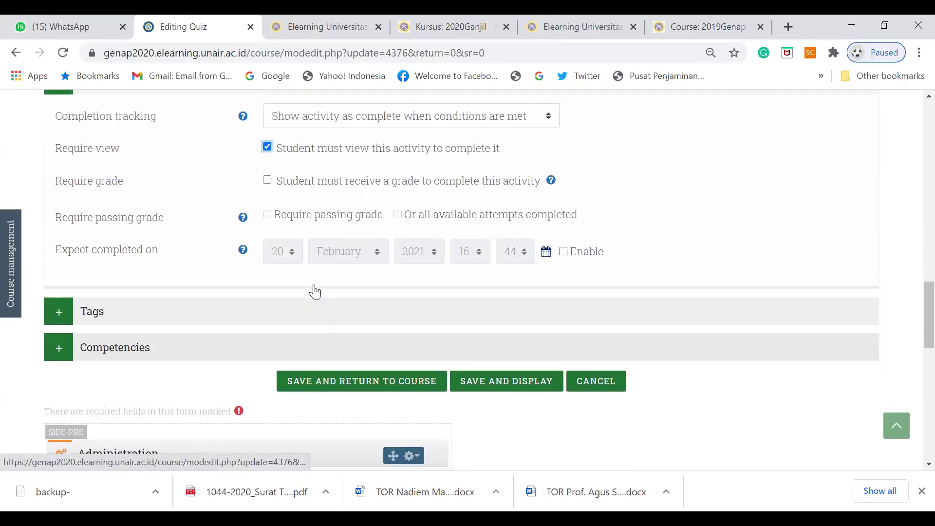
{"action": "scroll", "coordinate": [314, 291], "scroll_direction": "up", "scroll_amount": 1}
{"action": "scroll", "coordinate": [317, 291], "scroll_direction": "up", "scroll_amount": 1}
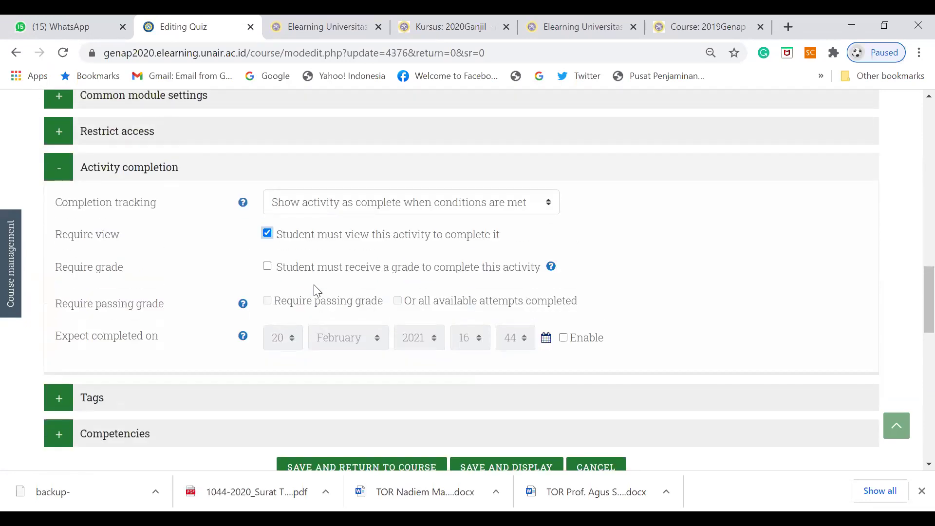
{"action": "scroll", "coordinate": [317, 291], "scroll_direction": "up", "scroll_amount": 1}
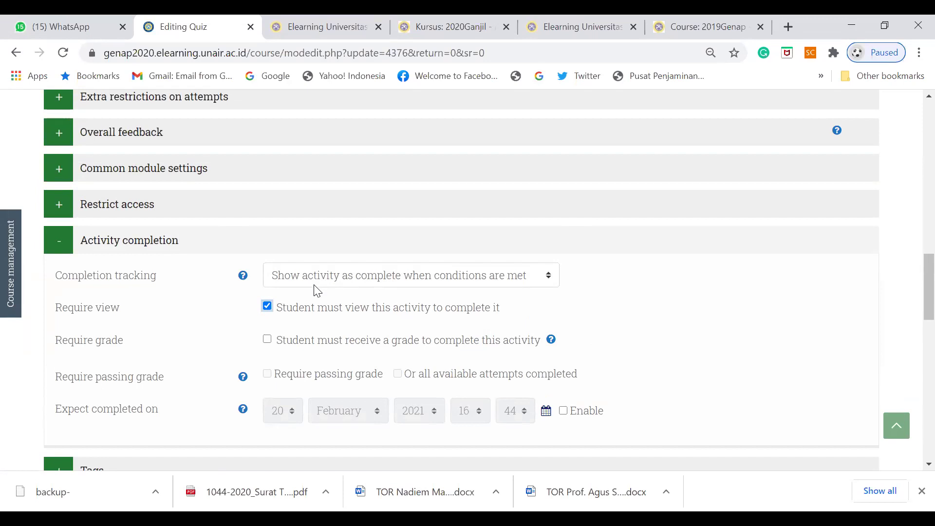
{"action": "left_click", "coordinate": [266, 307]}
{"action": "left_click", "coordinate": [266, 307]}
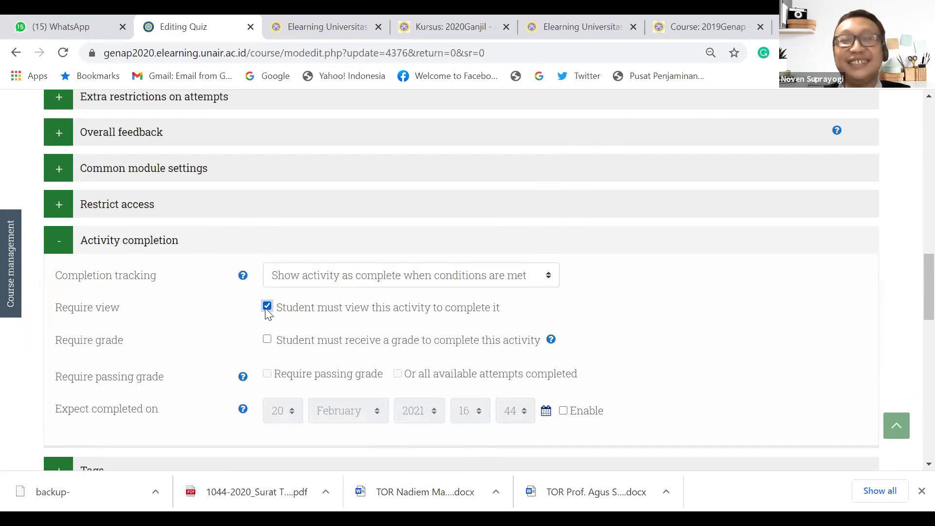
{"action": "left_click", "coordinate": [267, 340]}
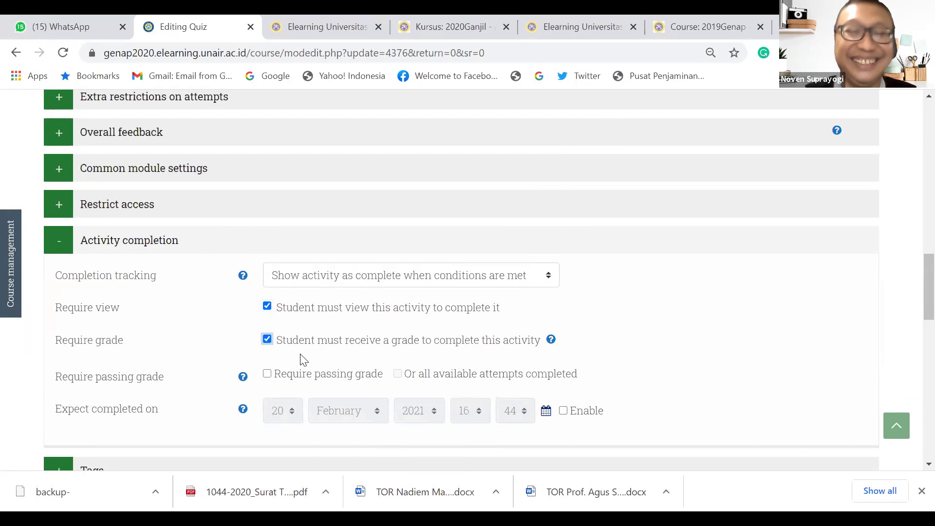
{"action": "scroll", "coordinate": [294, 339], "scroll_direction": "down", "scroll_amount": 2}
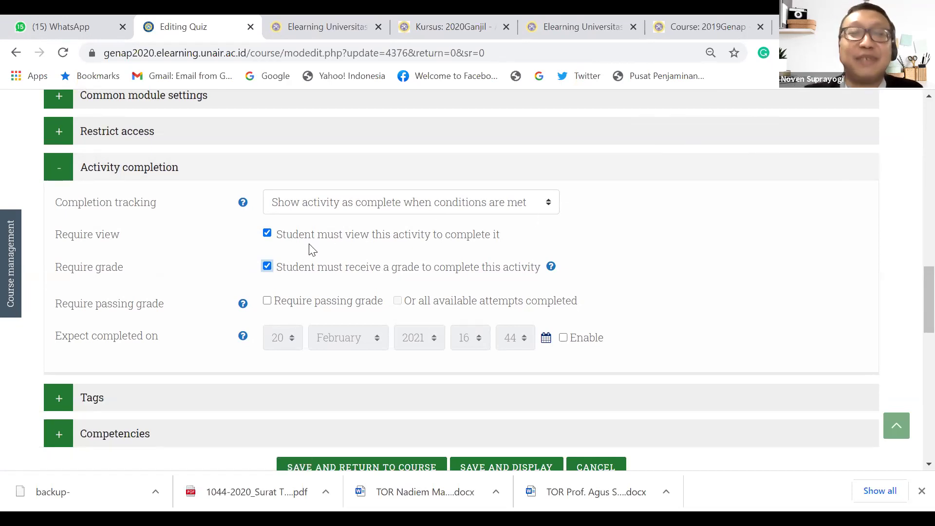
{"action": "left_click", "coordinate": [267, 266]}
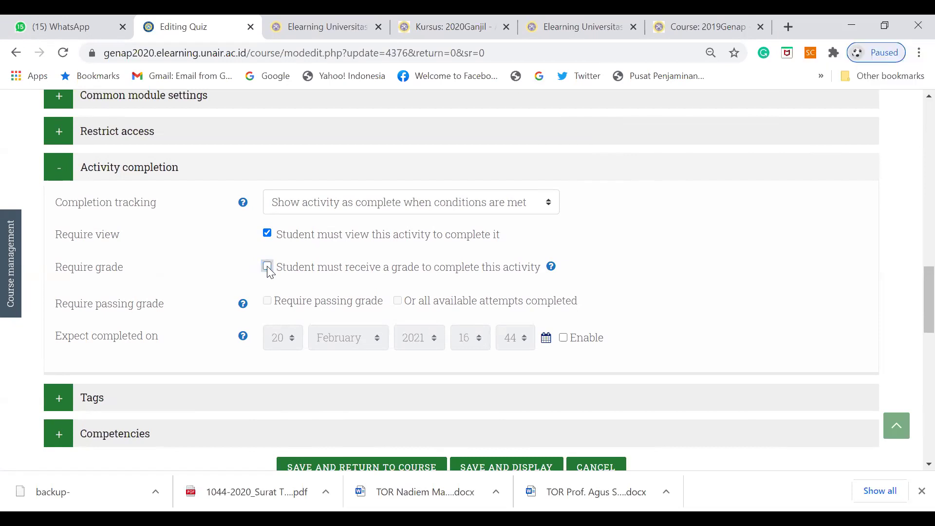
{"action": "left_click", "coordinate": [267, 234]}
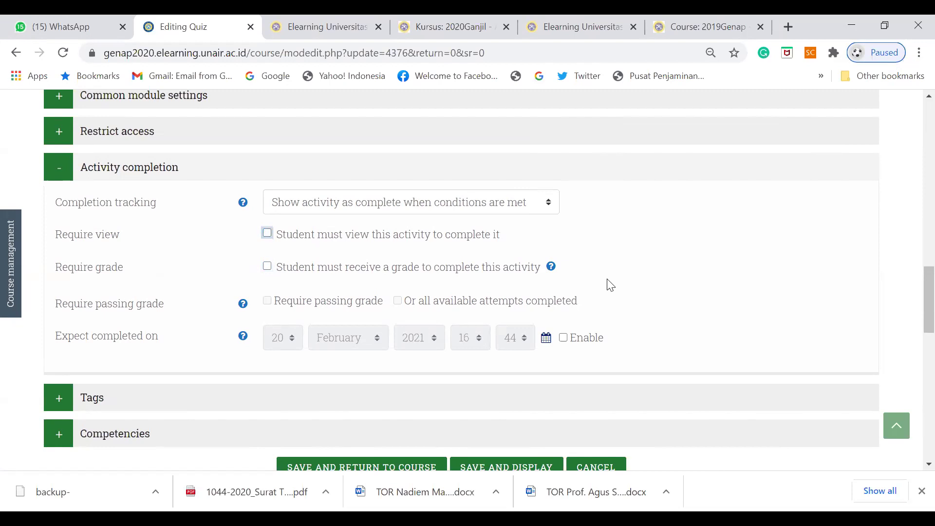